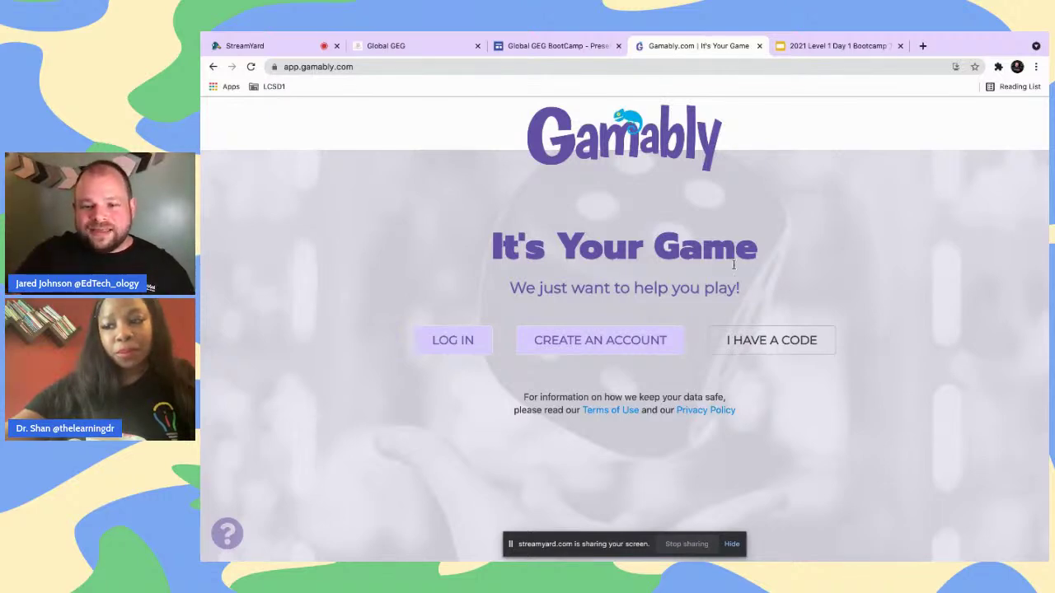
# Start joining a world with a code, then set the signup purpose to Education/Professional Development
pyautogui.click(746, 338)
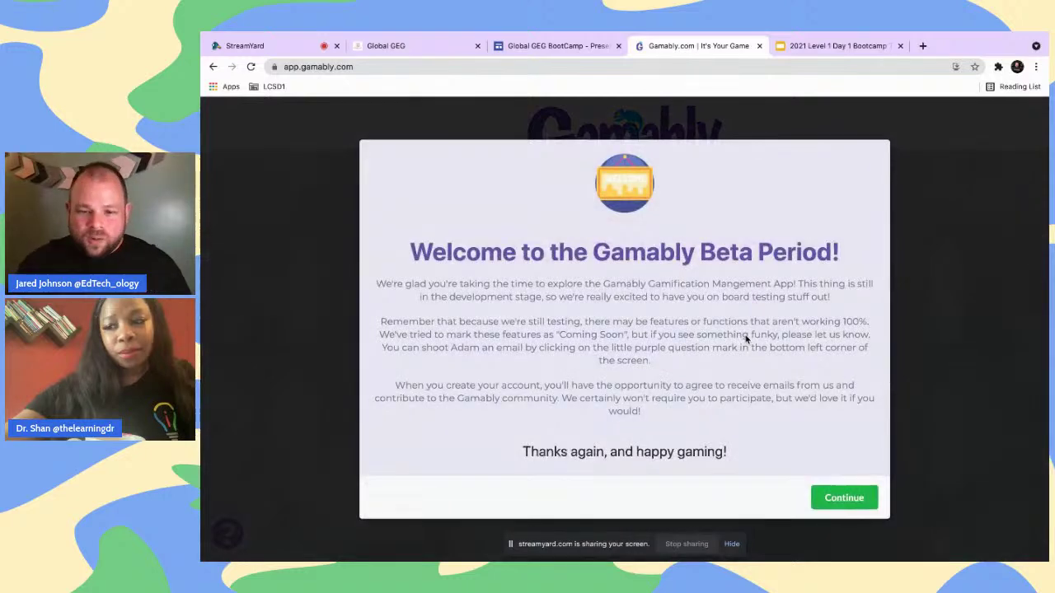
pyautogui.click(842, 496)
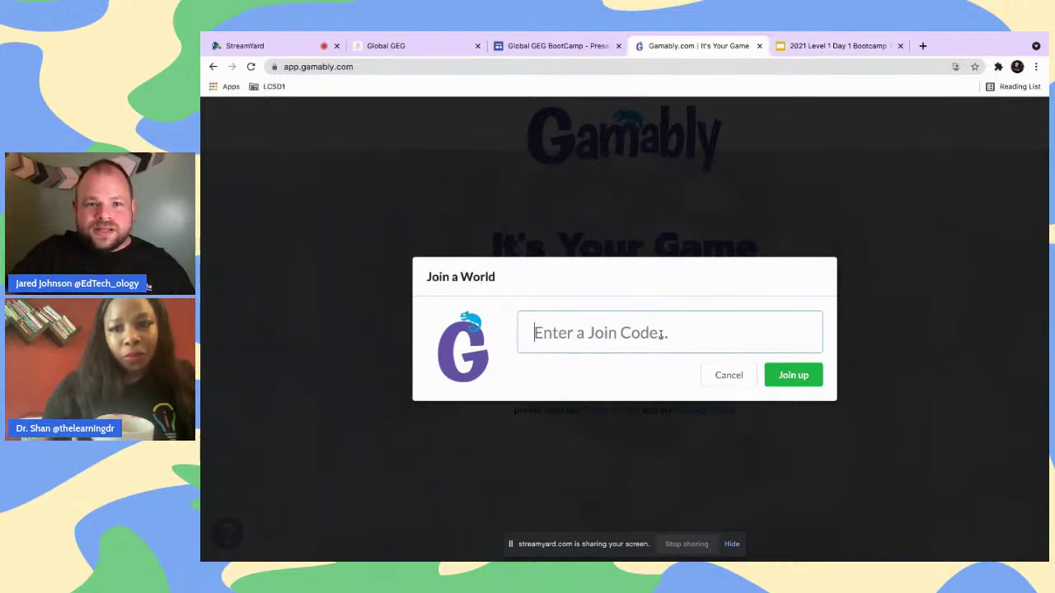
pyautogui.hotkey('ctrl', 'Left')
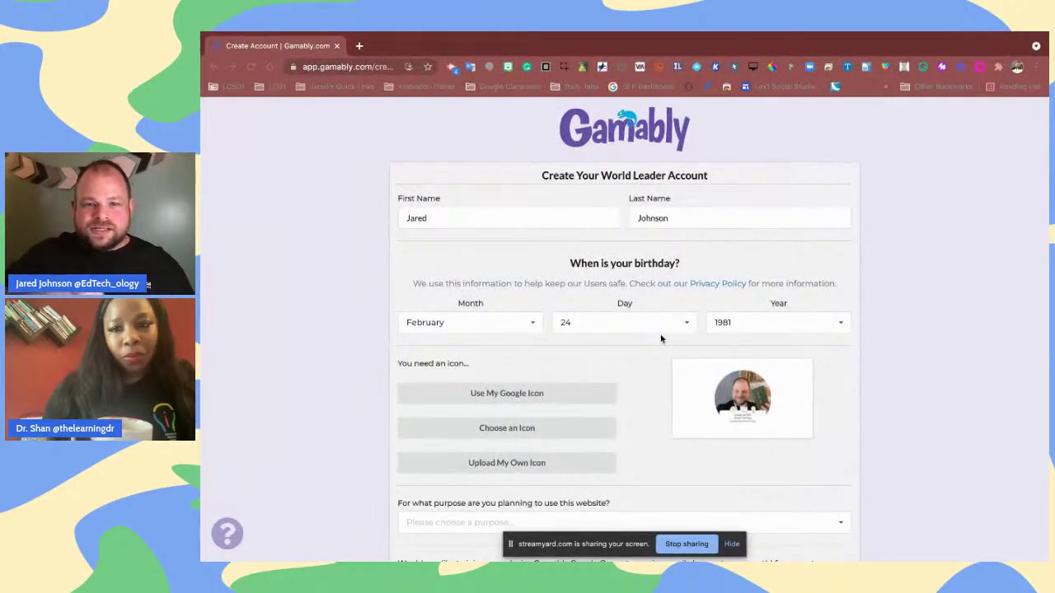
pyautogui.scroll(-1, 551, 295)
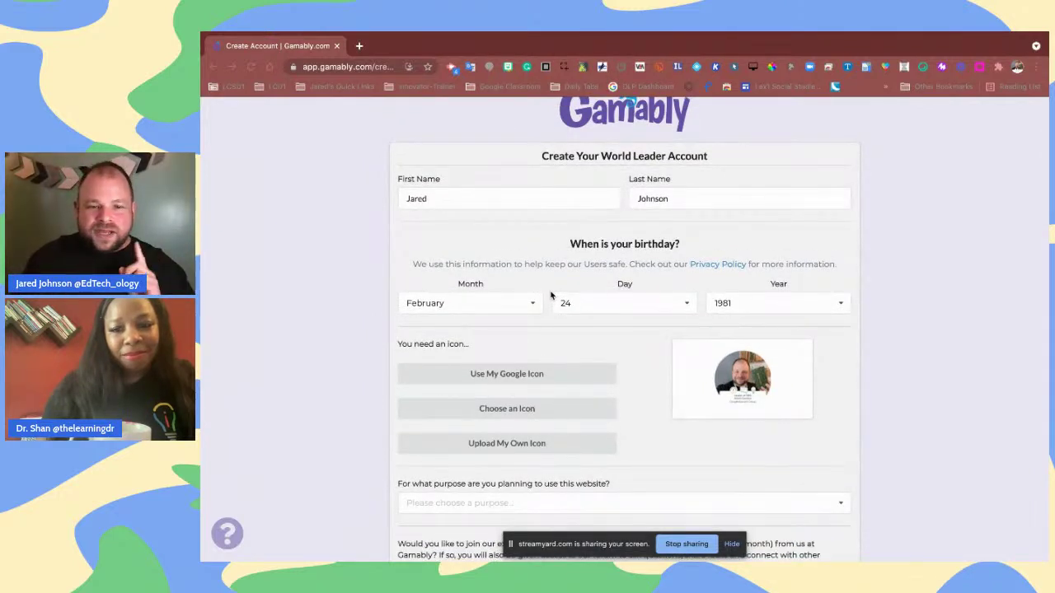
pyautogui.scroll(-3, 551, 295)
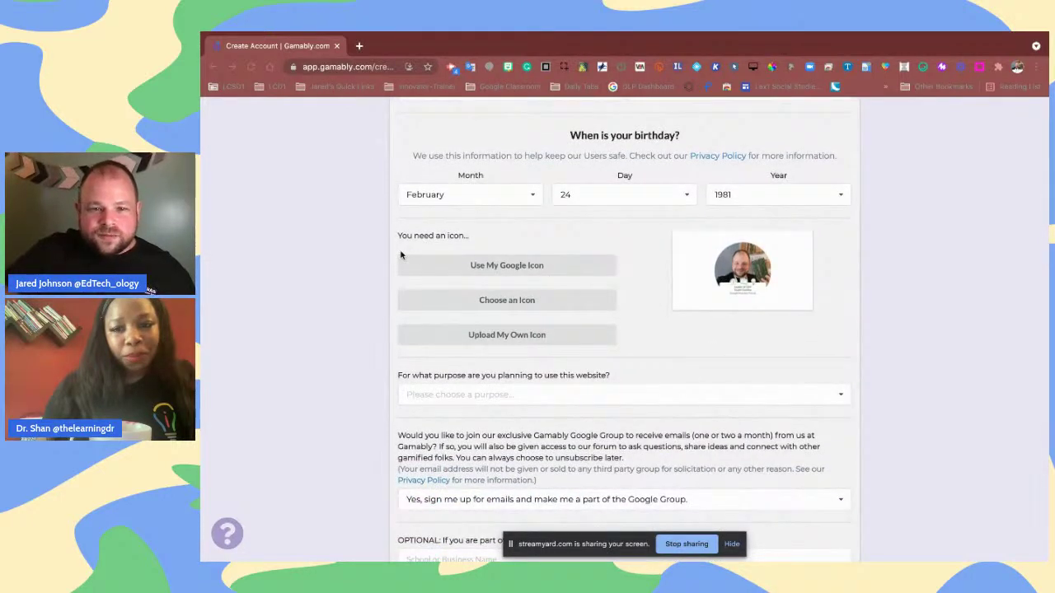
pyautogui.scroll(-2, 400, 255)
pyautogui.scroll(-1, 400, 255)
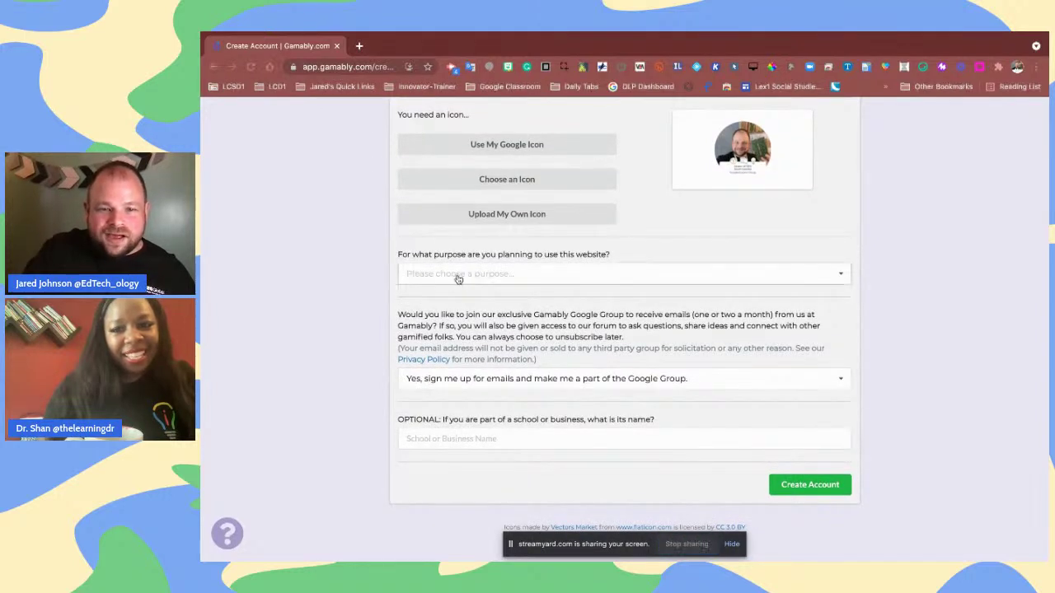
pyautogui.click(830, 284)
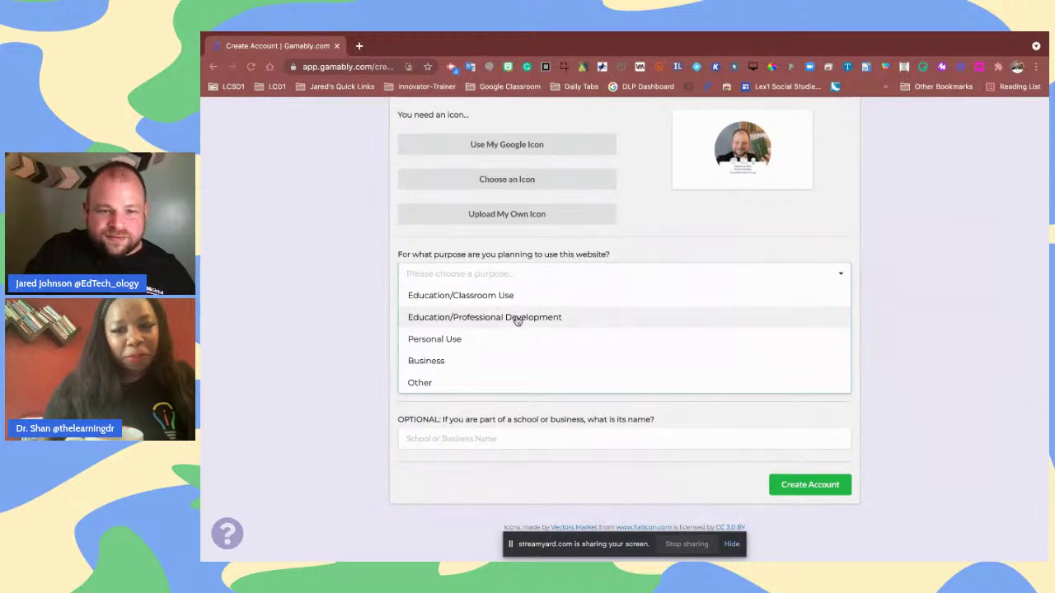
pyautogui.click(517, 318)
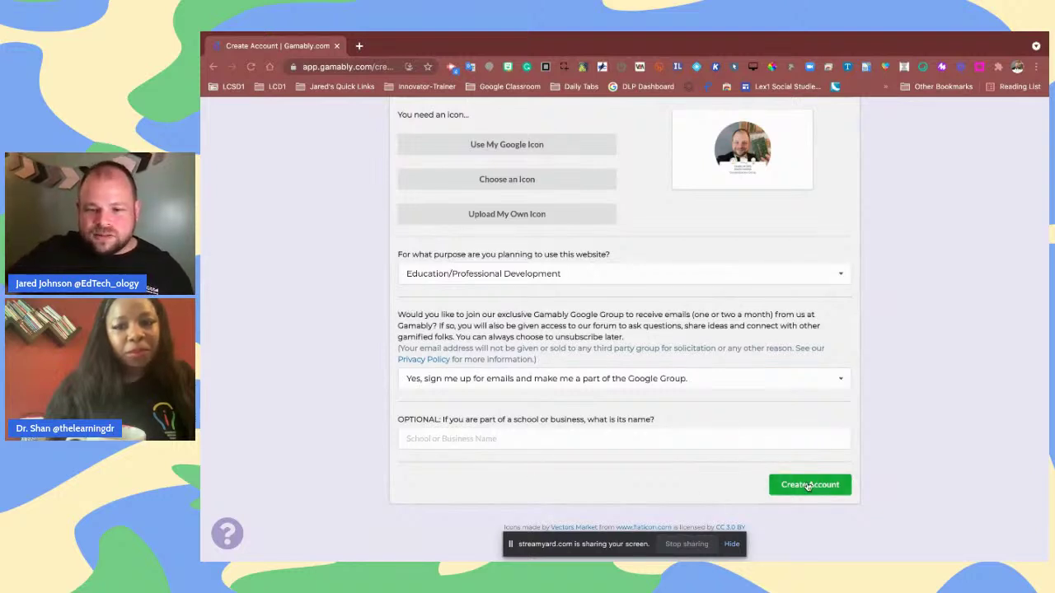
# Submit the world leader account and open the Global GEG Level 1 Bootcamp 2021 world
pyautogui.click(808, 486)
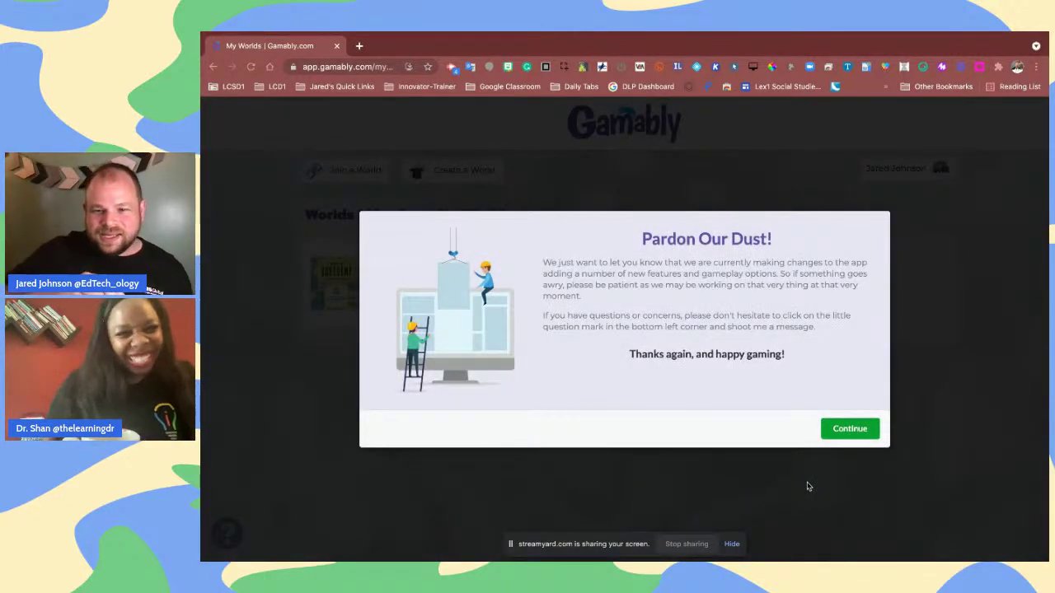
pyautogui.click(854, 438)
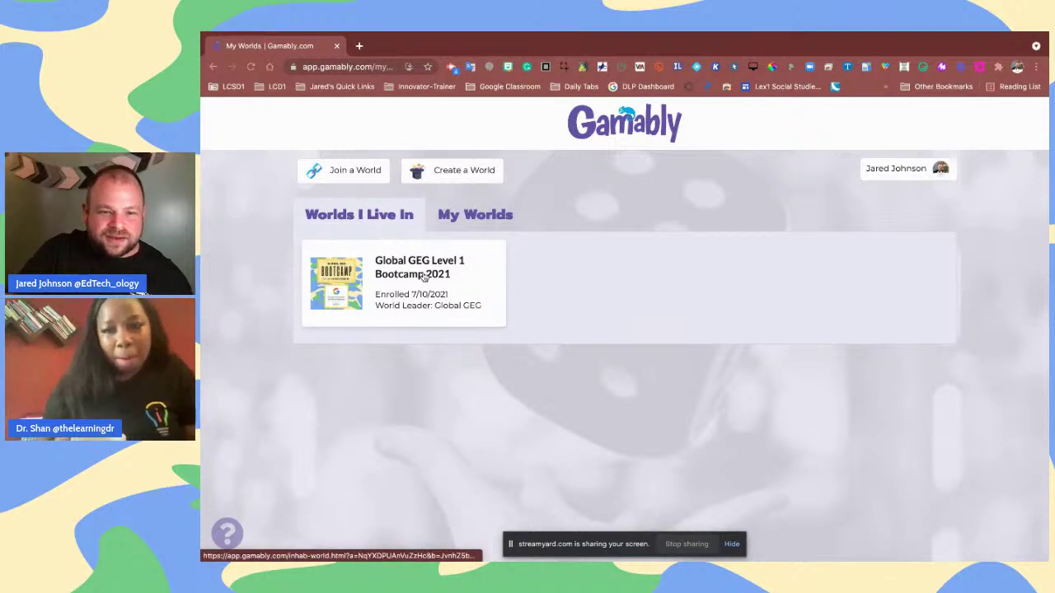
pyautogui.click(422, 276)
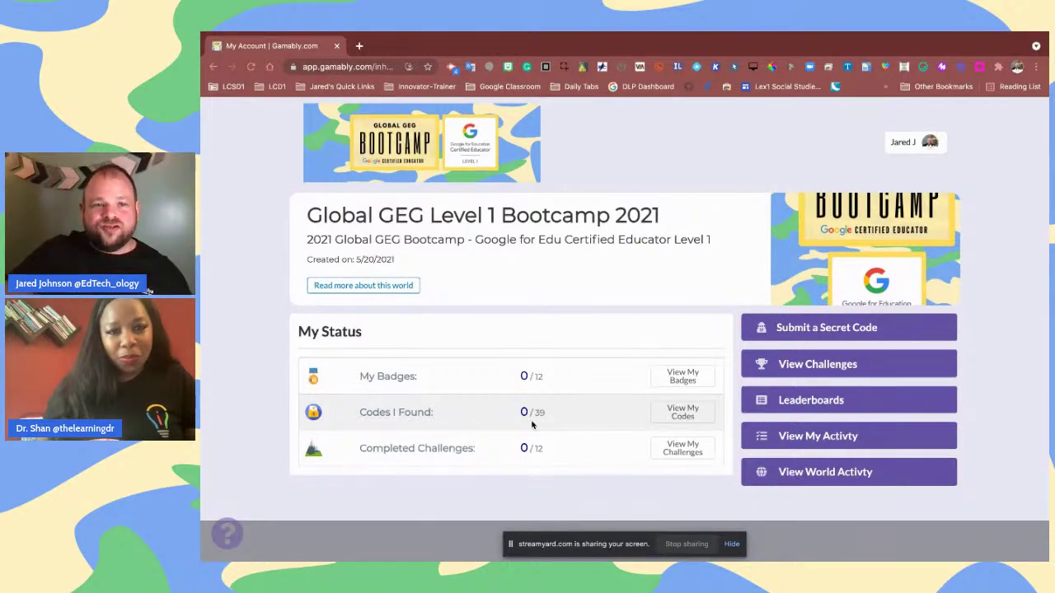
pyautogui.hotkey('ctrl', 'Right')
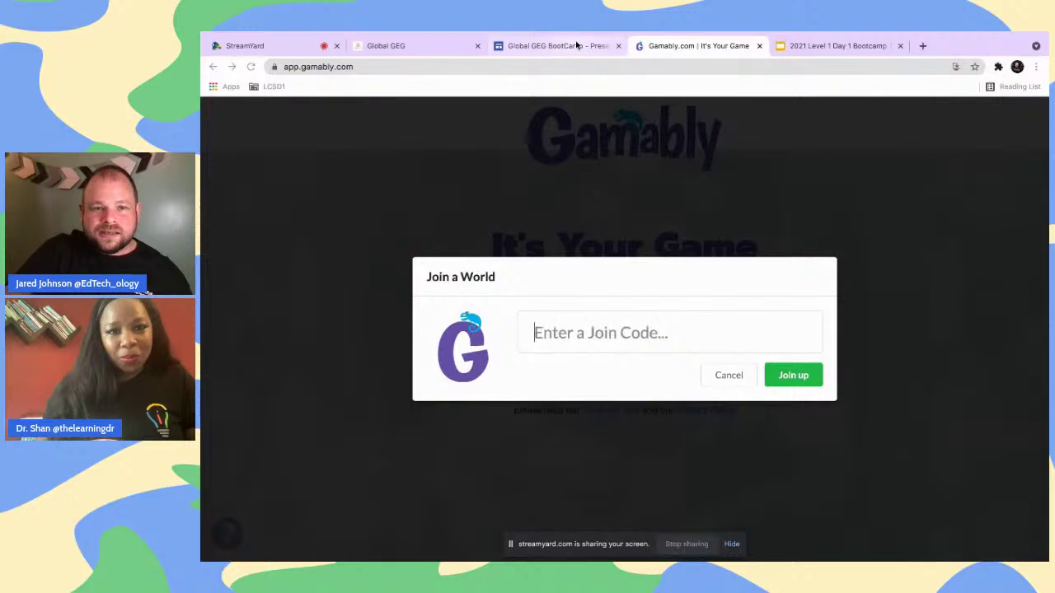
pyautogui.click(577, 45)
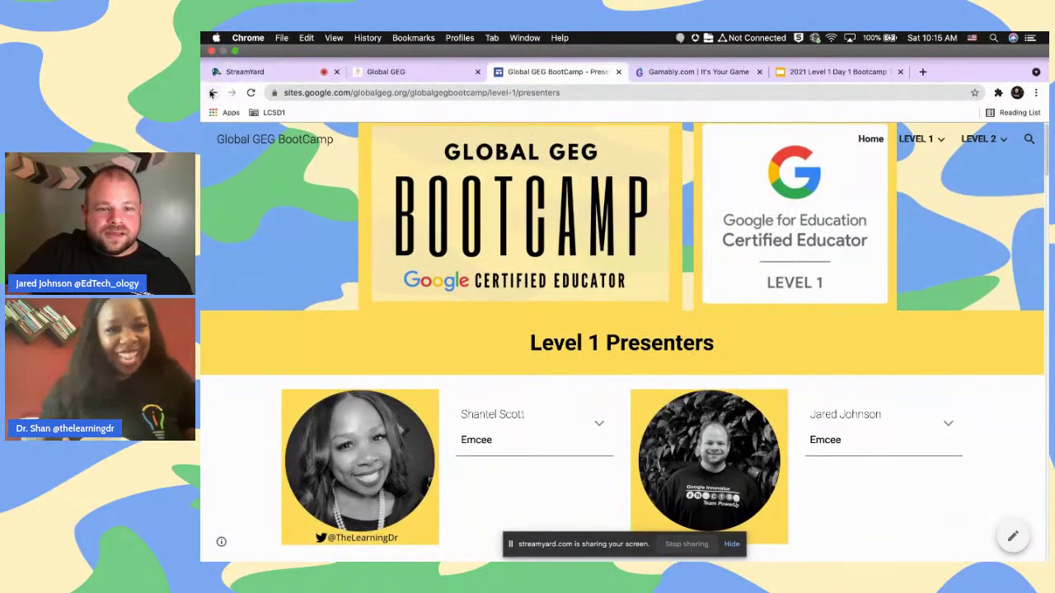
pyautogui.click(212, 93)
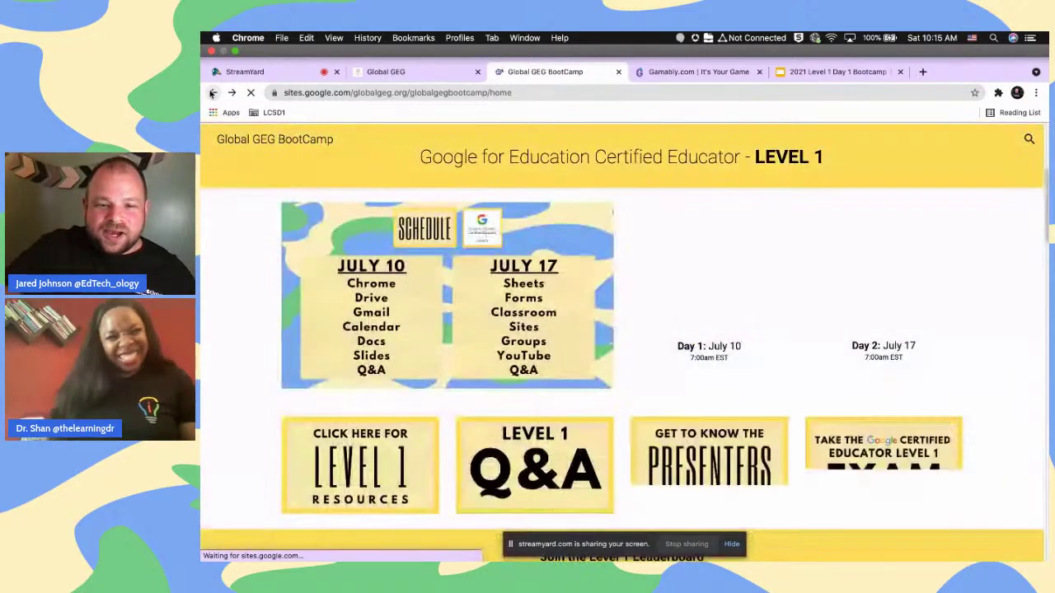
pyautogui.scroll(-10, 371, 242)
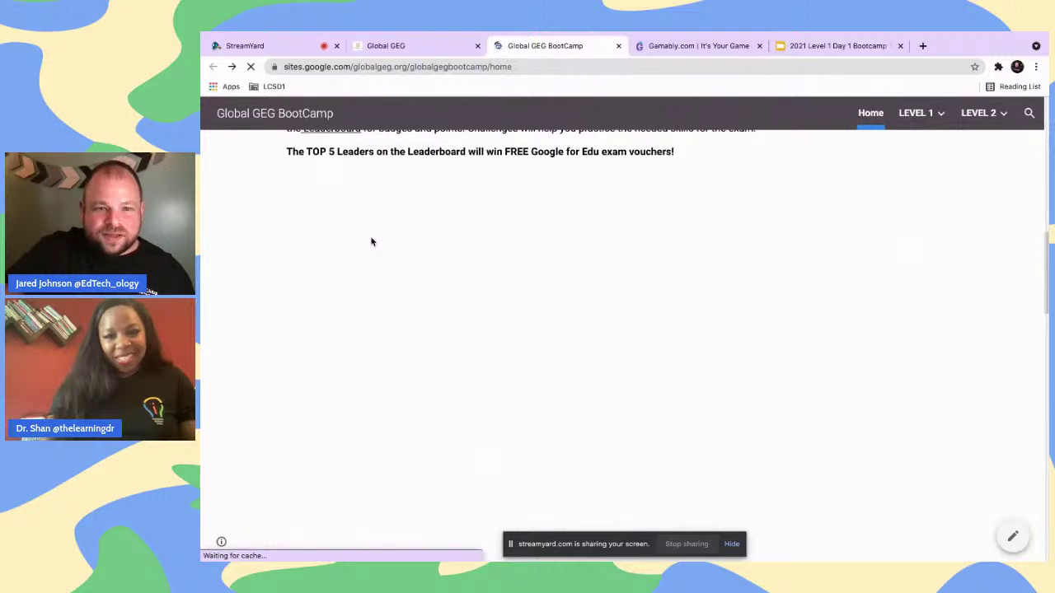
pyautogui.scroll(-1, 371, 241)
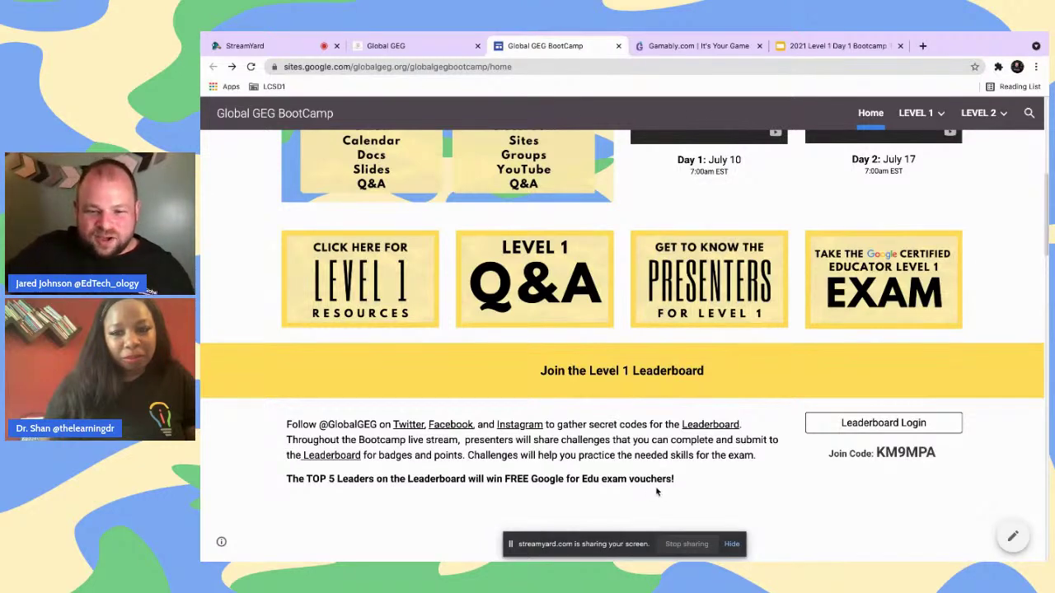
pyautogui.click(685, 544)
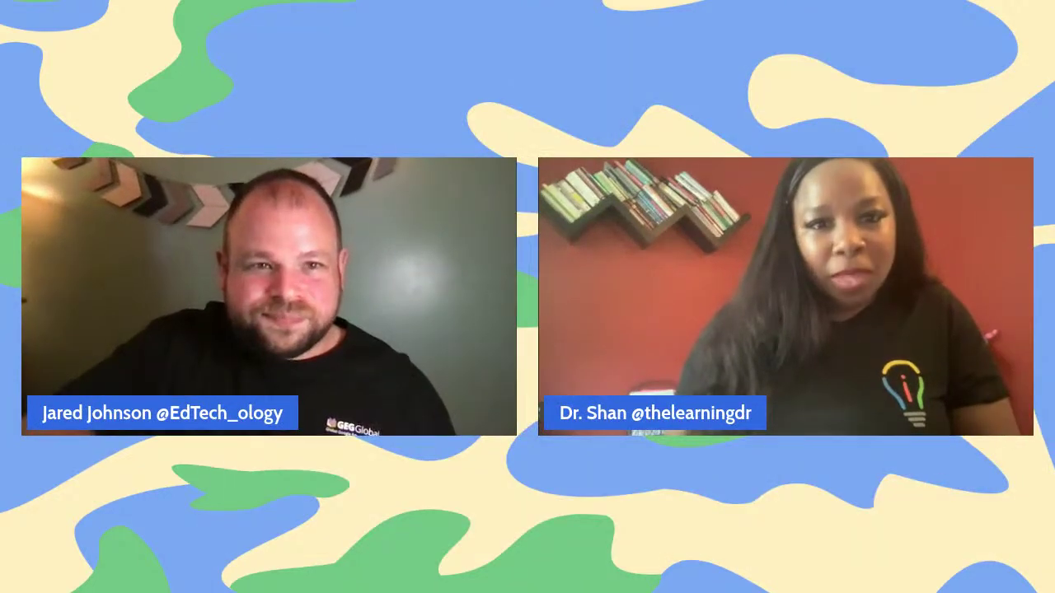
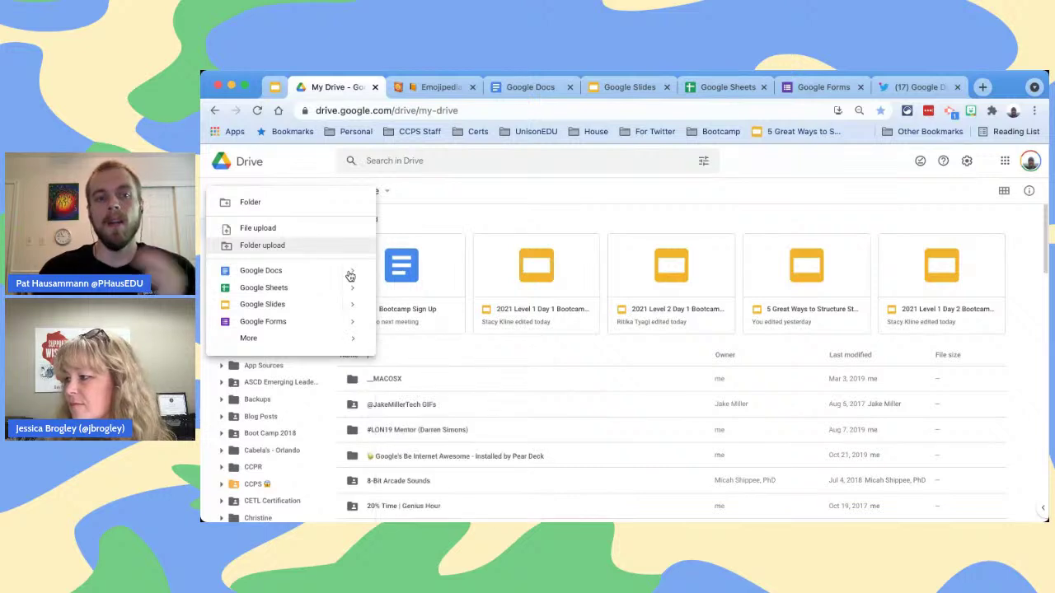
# Preview the Google Docs options, Blank document and From a template, then close the New menu
pyautogui.moveTo(354, 276)
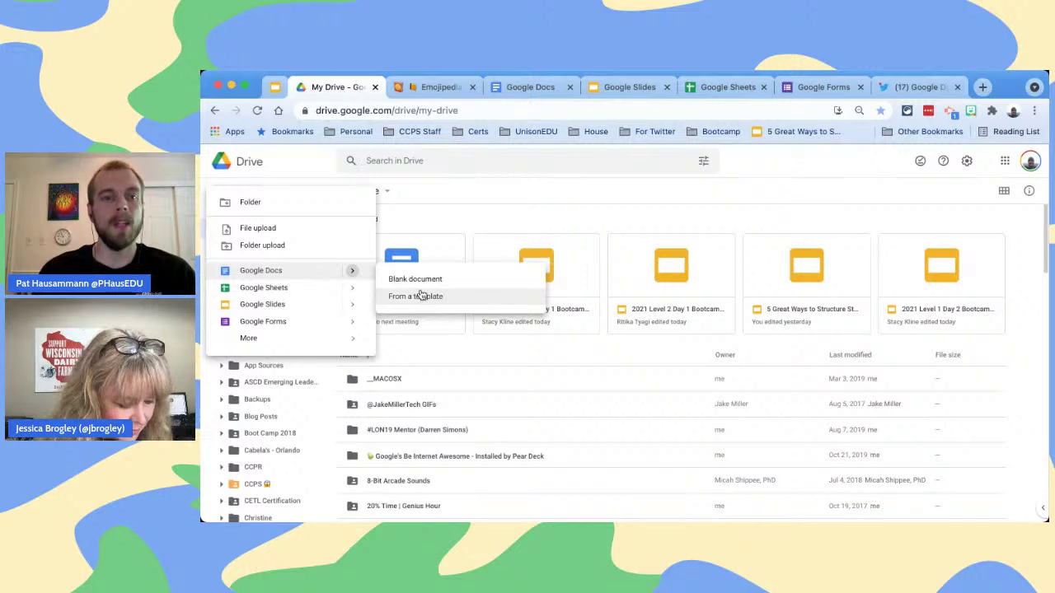
pyautogui.click(440, 210)
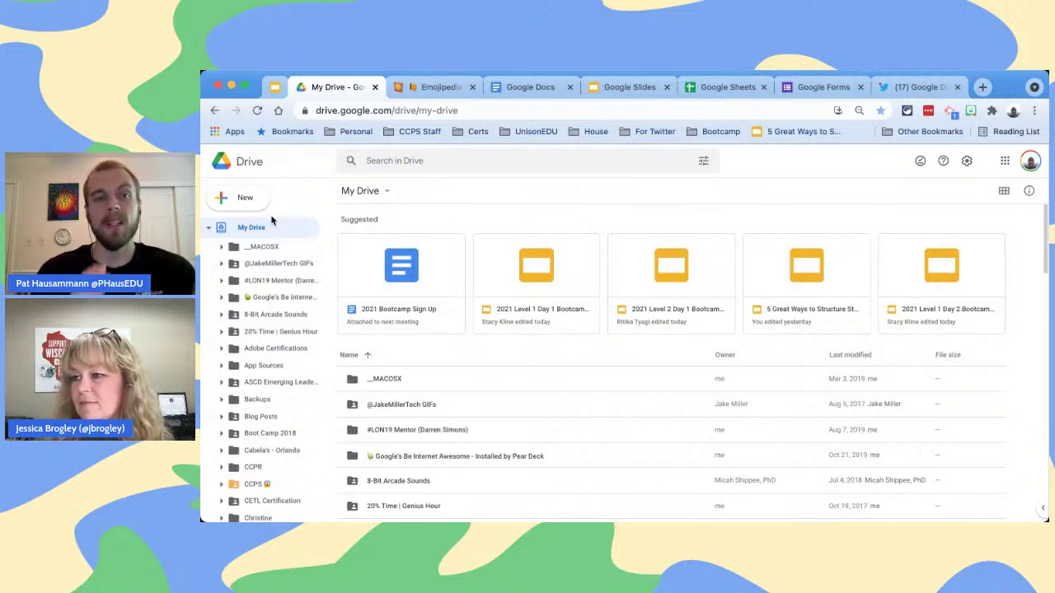
# From the presentation's Drive slide, browse the Google Docs home page, then the Slides home page
pyautogui.click(275, 87)
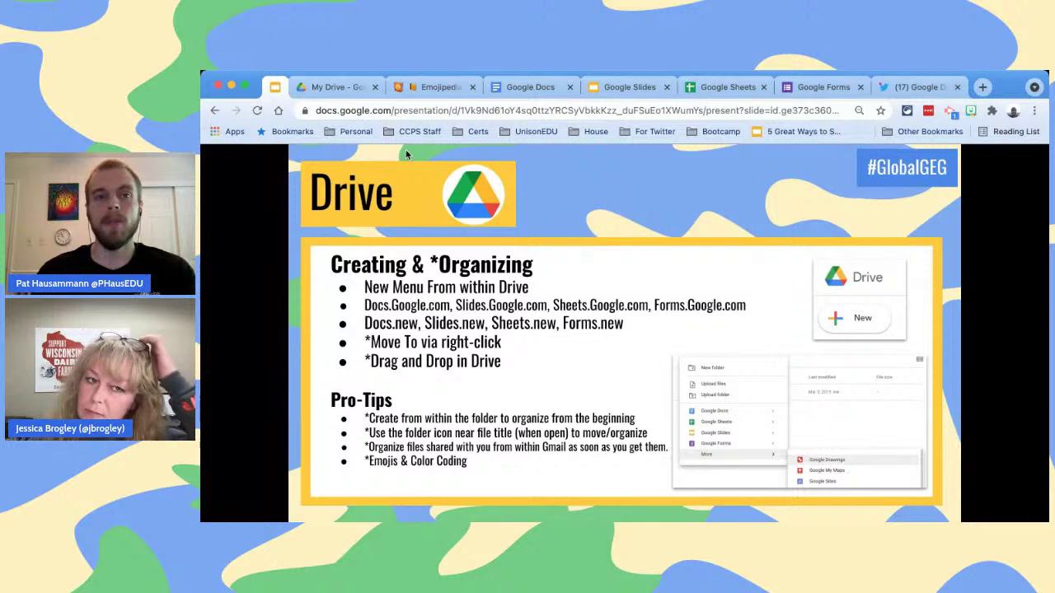
pyautogui.click(532, 87)
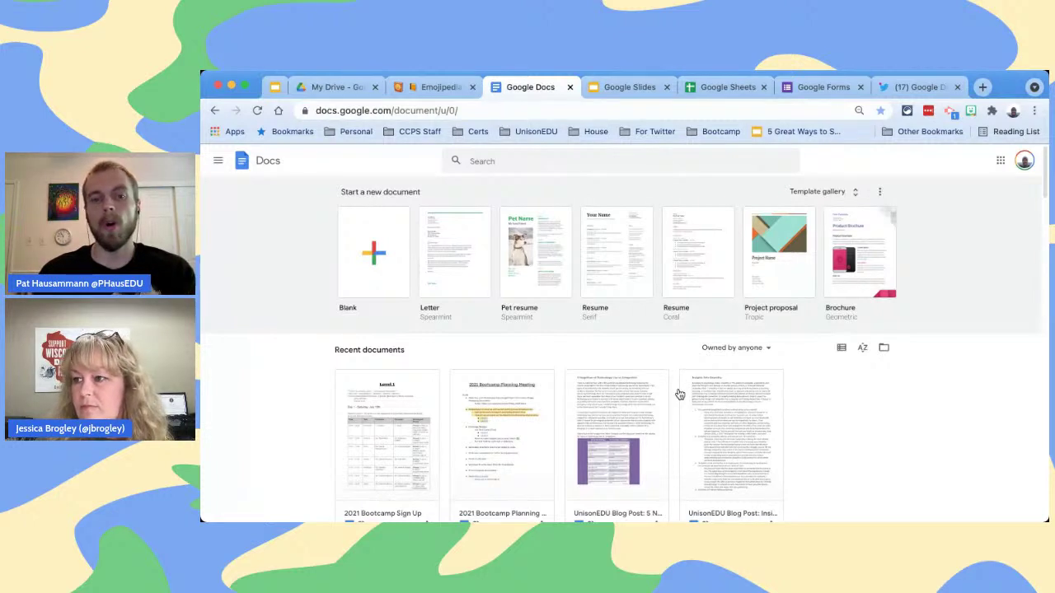
pyautogui.scroll(-2, 679, 395)
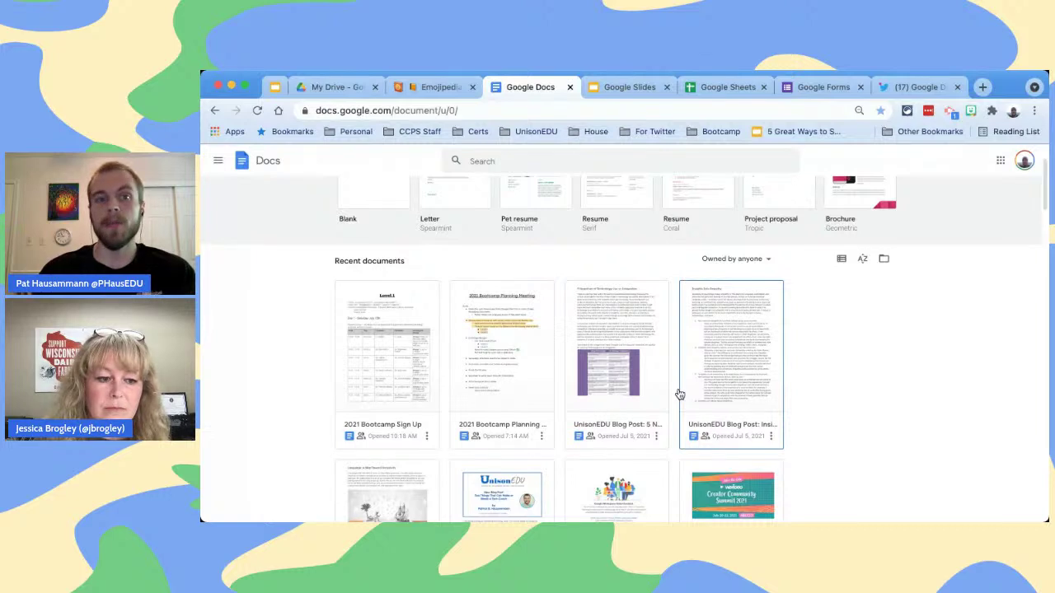
pyautogui.click(640, 93)
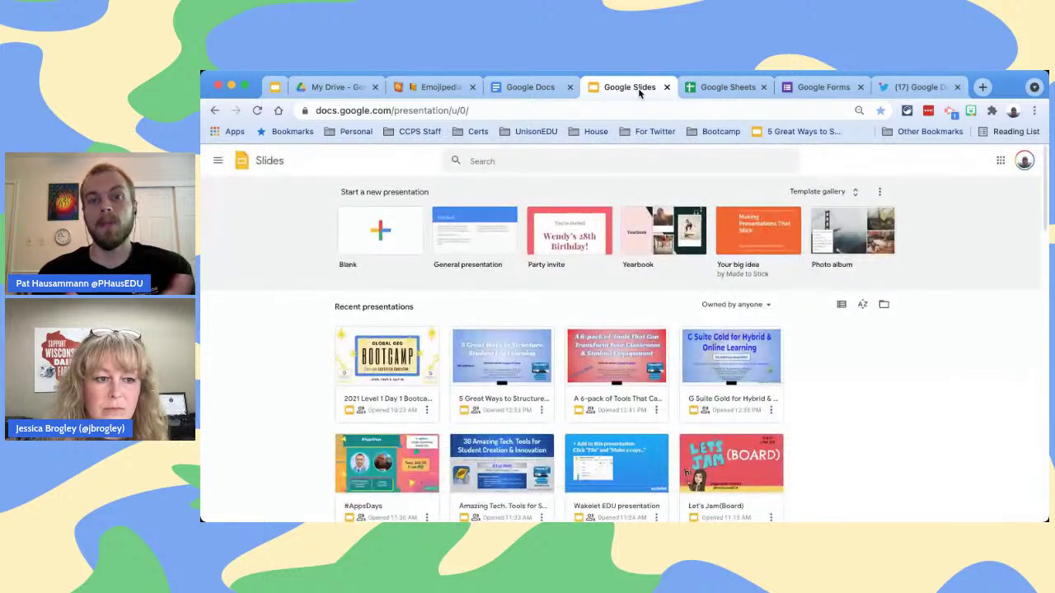
# Close the Docs, Slides, Sheets and Forms home pages and go back to My Drive
pyautogui.click(569, 88)
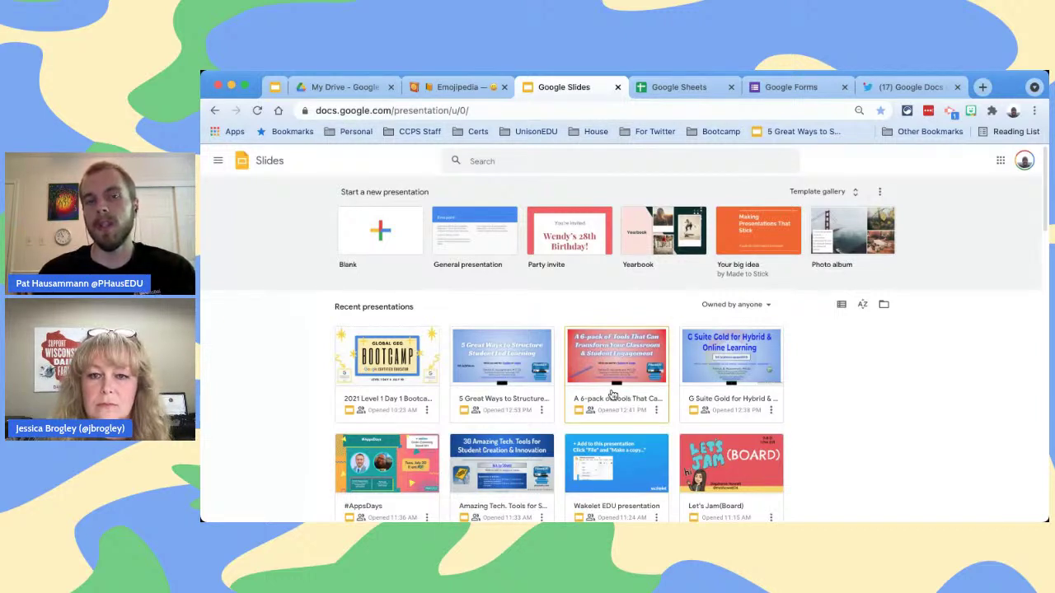
pyautogui.click(619, 88)
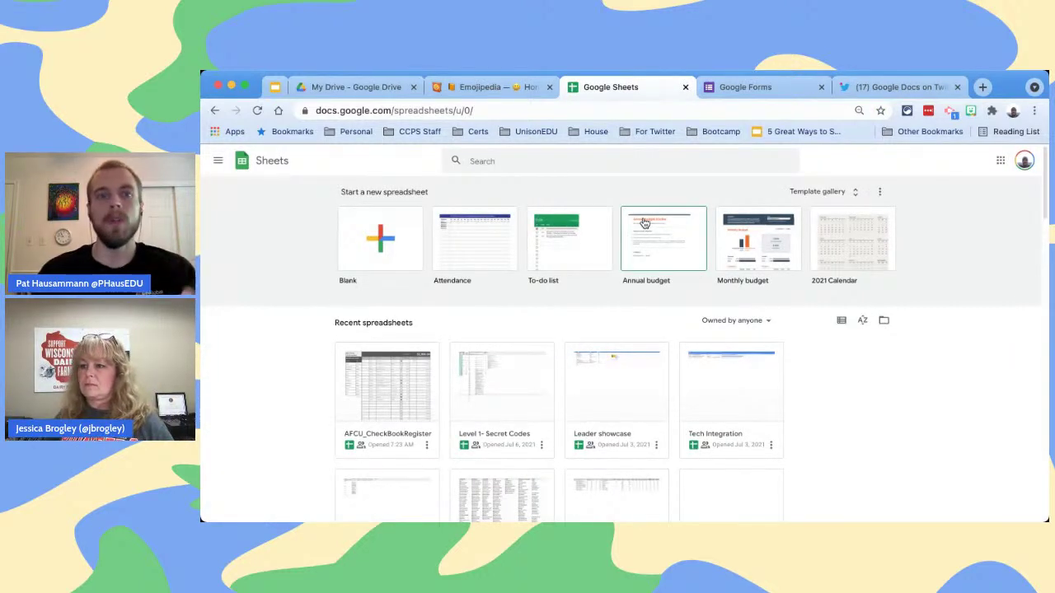
pyautogui.click(684, 88)
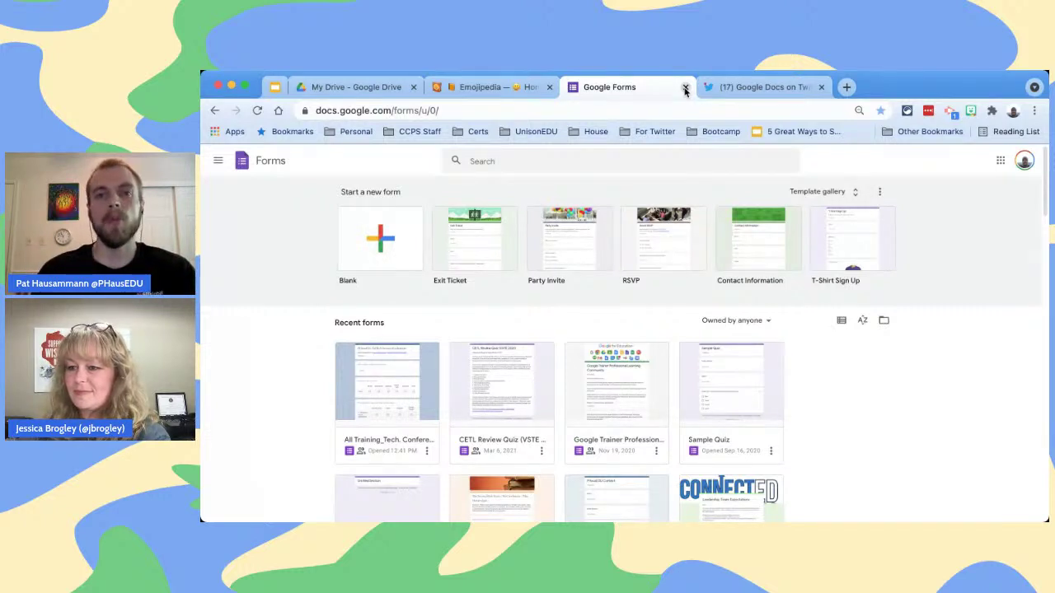
pyautogui.click(685, 87)
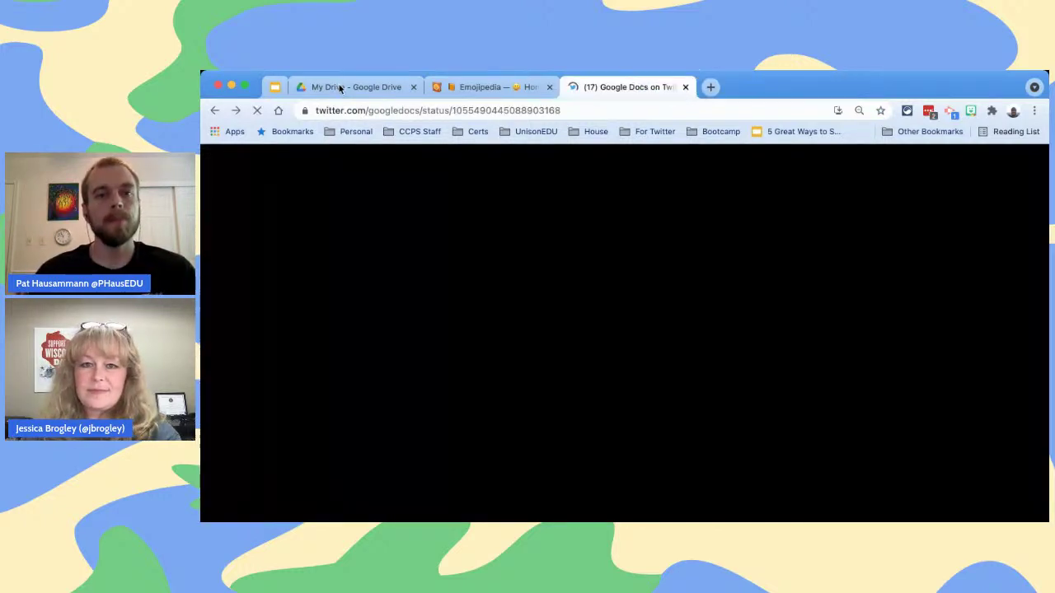
pyautogui.click(340, 89)
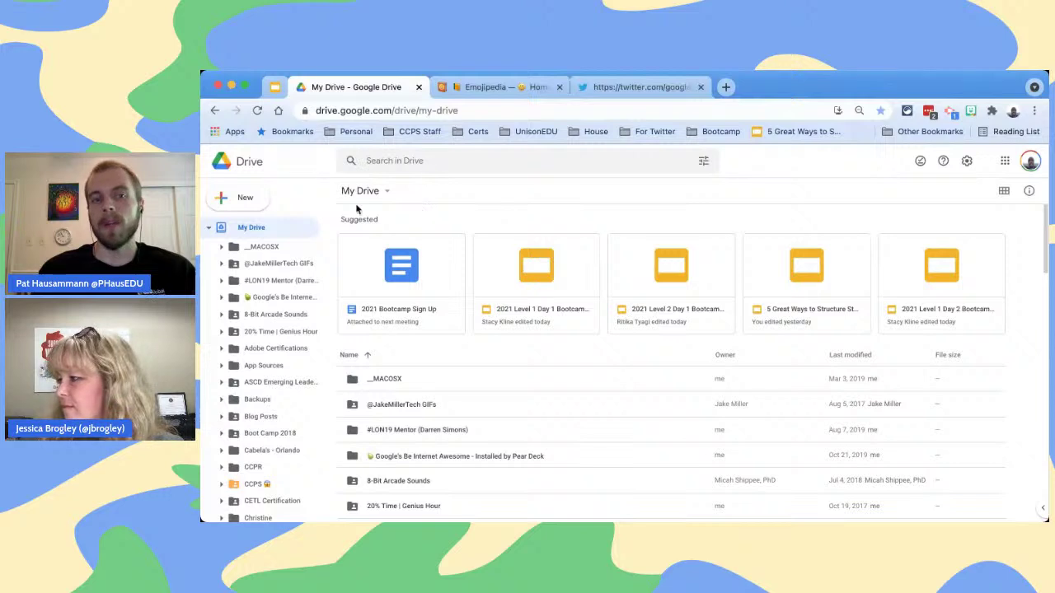
pyautogui.click(247, 200)
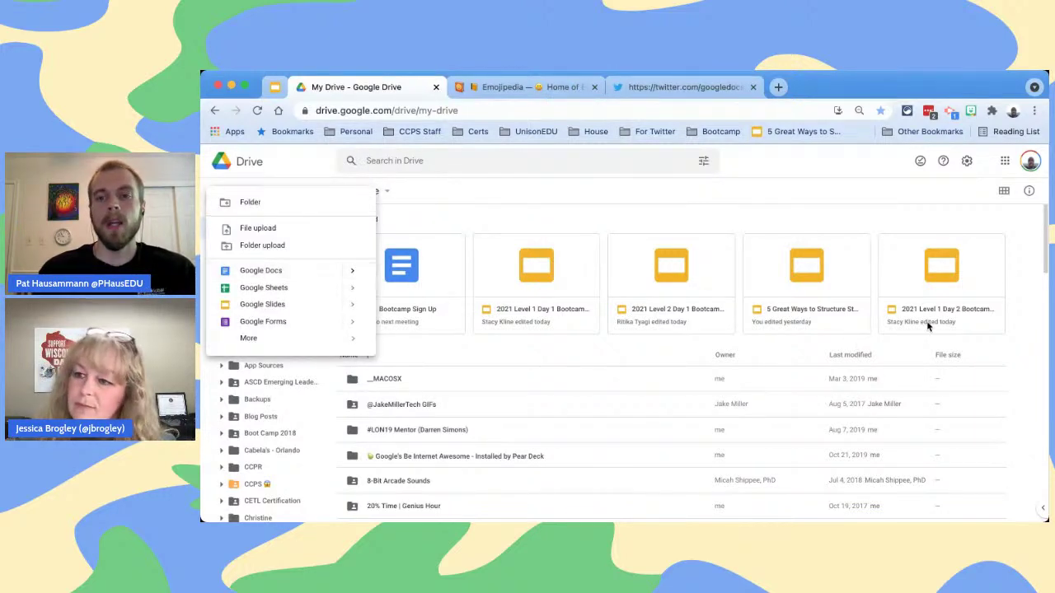
pyautogui.click(1017, 272)
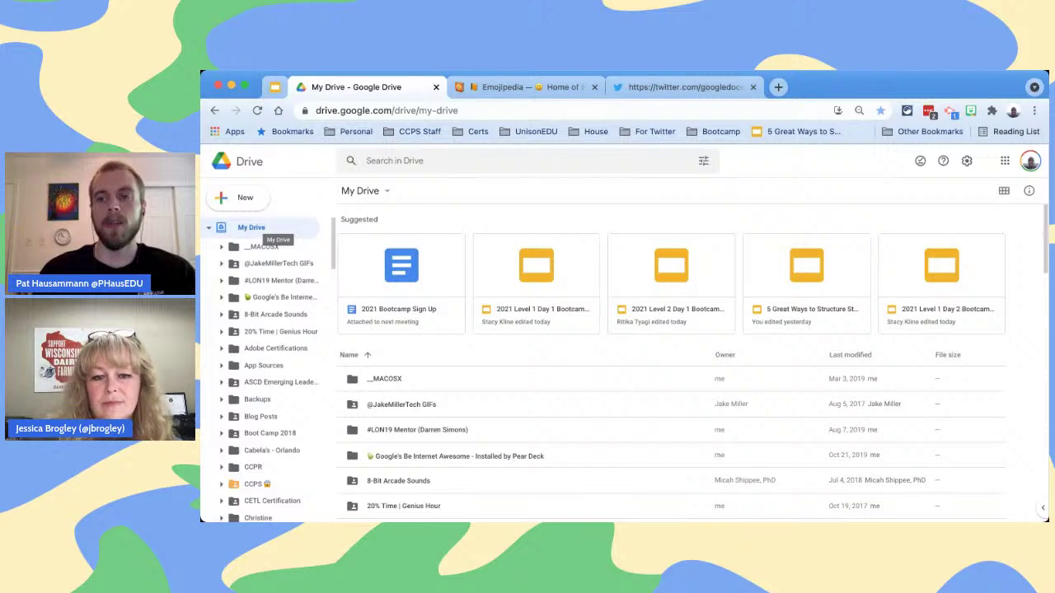
pyautogui.scroll(-10, 1030, 259)
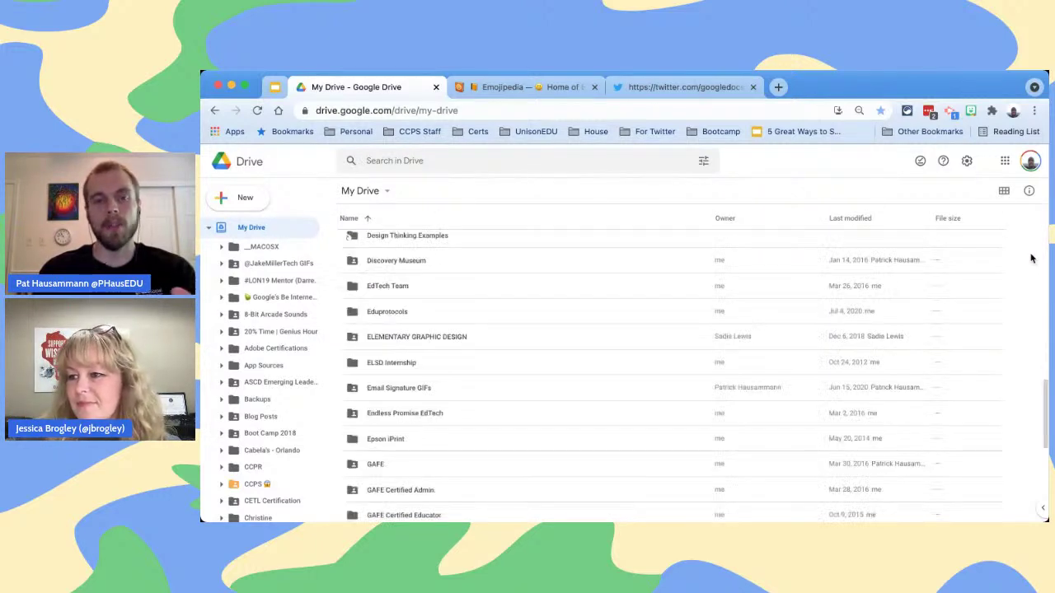
pyautogui.scroll(-5, 1030, 259)
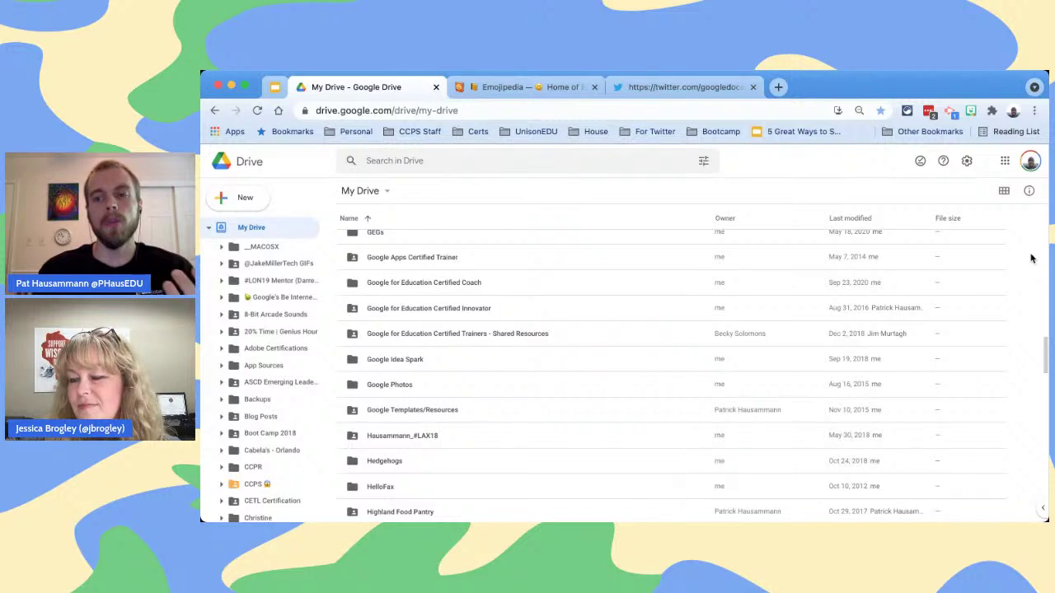
pyautogui.scroll(-5, 1031, 259)
pyautogui.scroll(-5, 1031, 259)
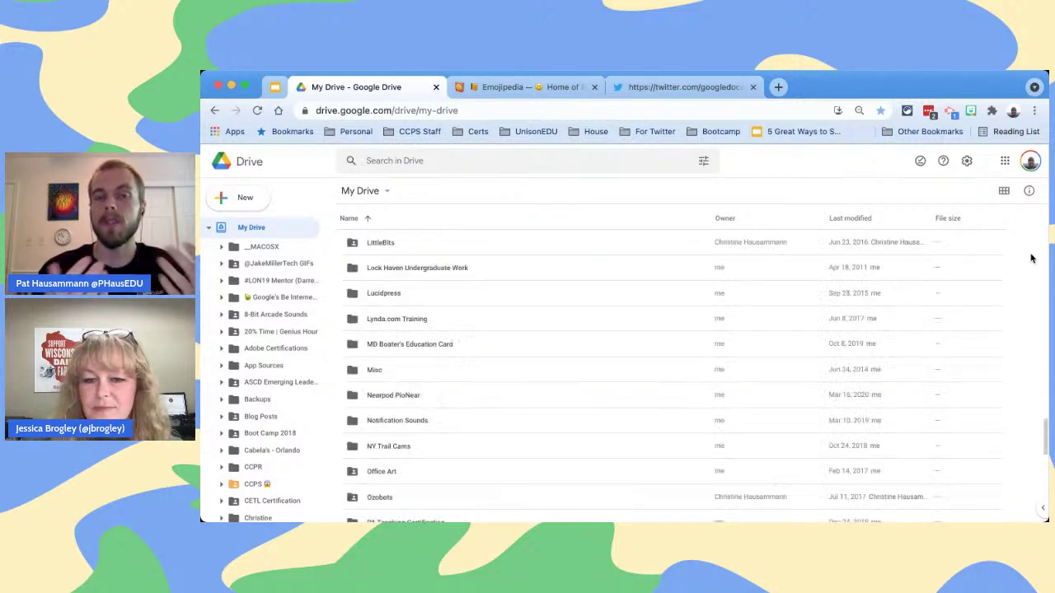
pyautogui.scroll(-5, 1031, 259)
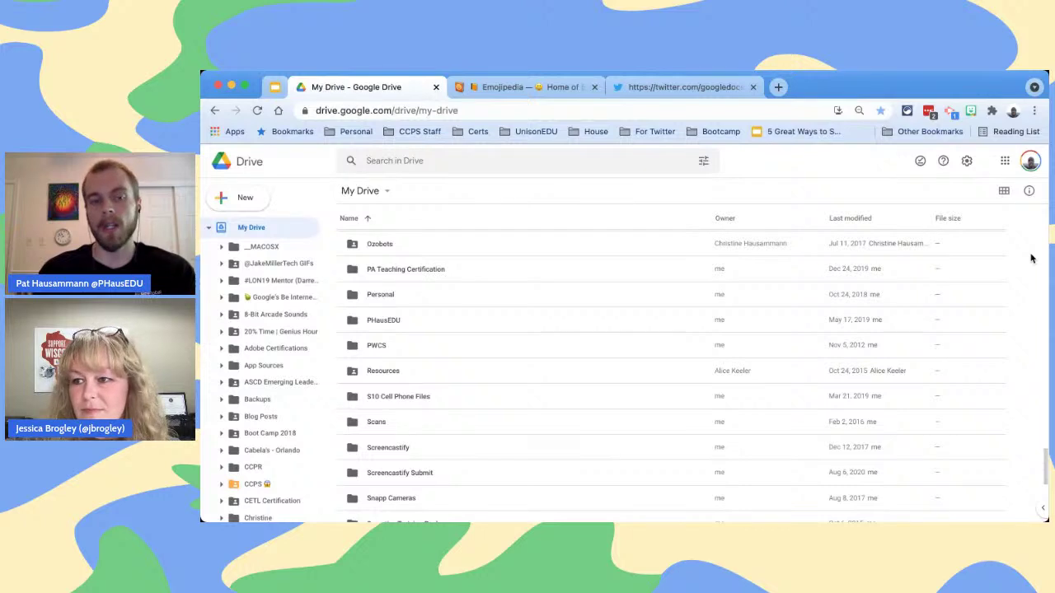
pyautogui.scroll(-5, 1031, 259)
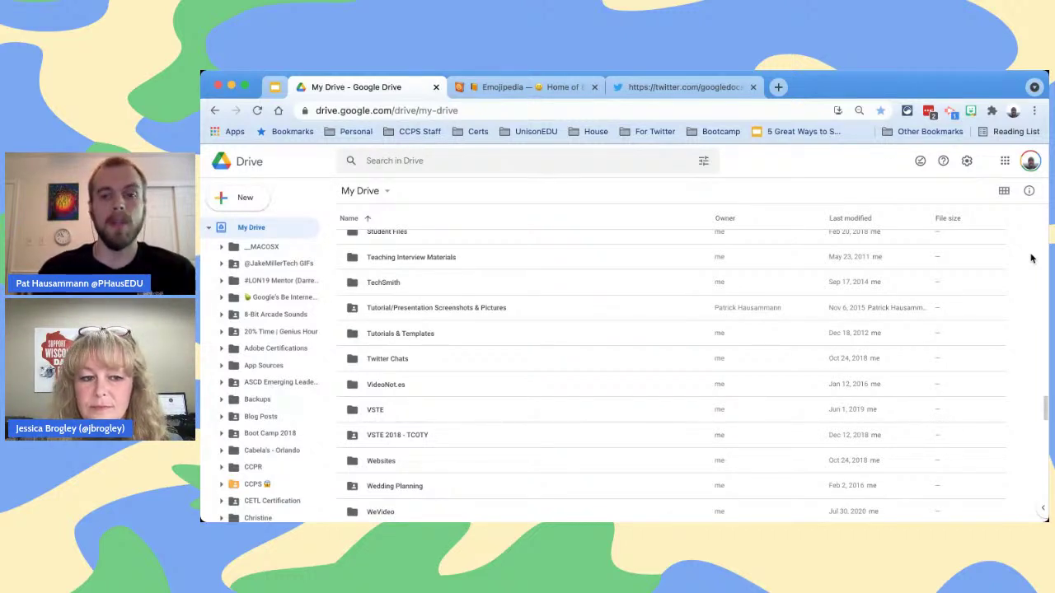
pyautogui.scroll(-3, 1030, 259)
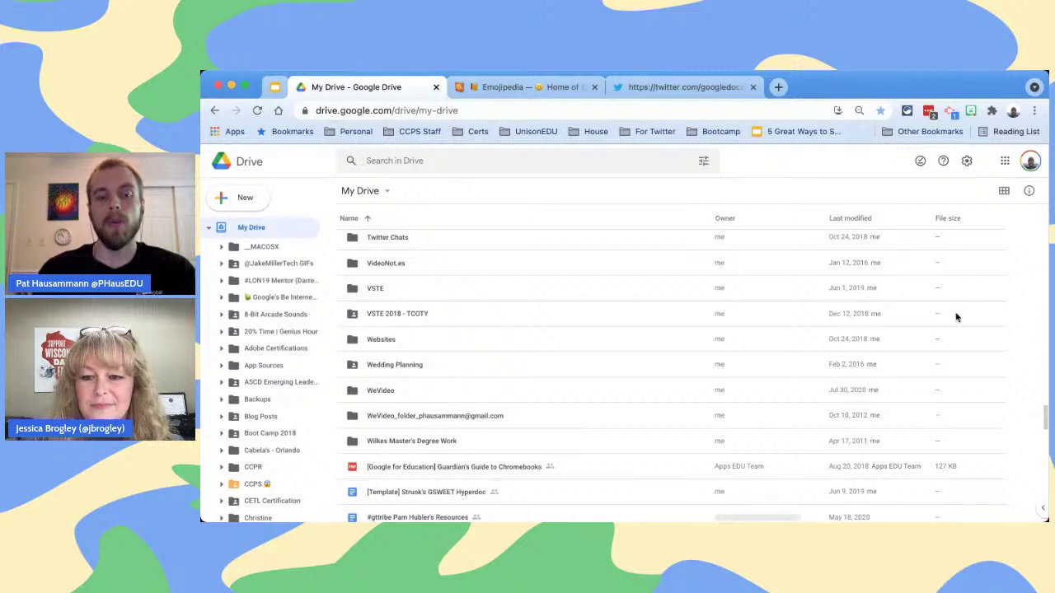
pyautogui.scroll(-5, 502, 448)
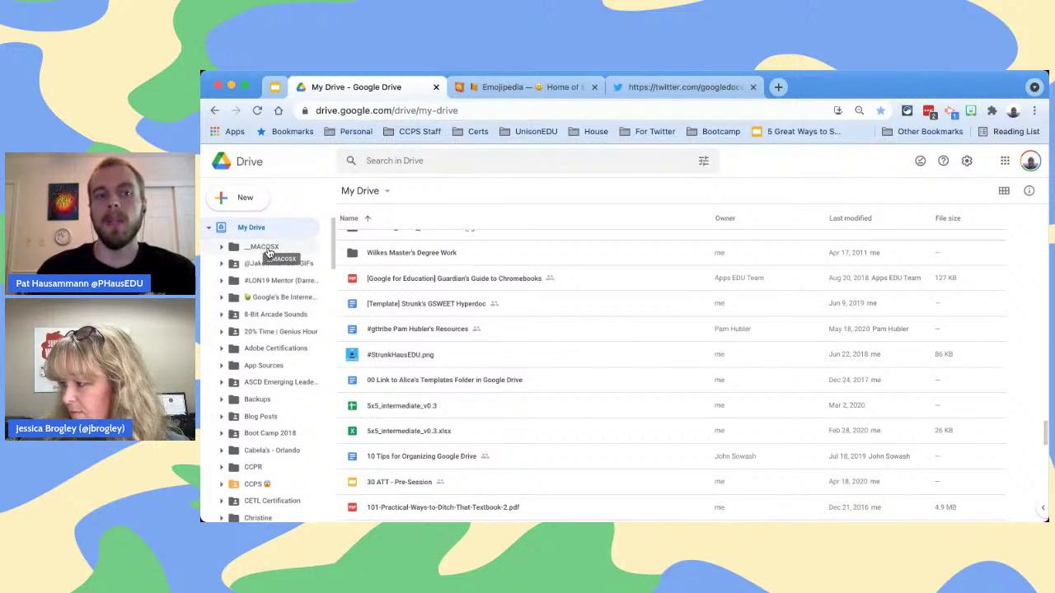
# Open __MACOSX from the sidebar, then drag the Level 1 Toolkit folder and drop it back in place
pyautogui.click(267, 251)
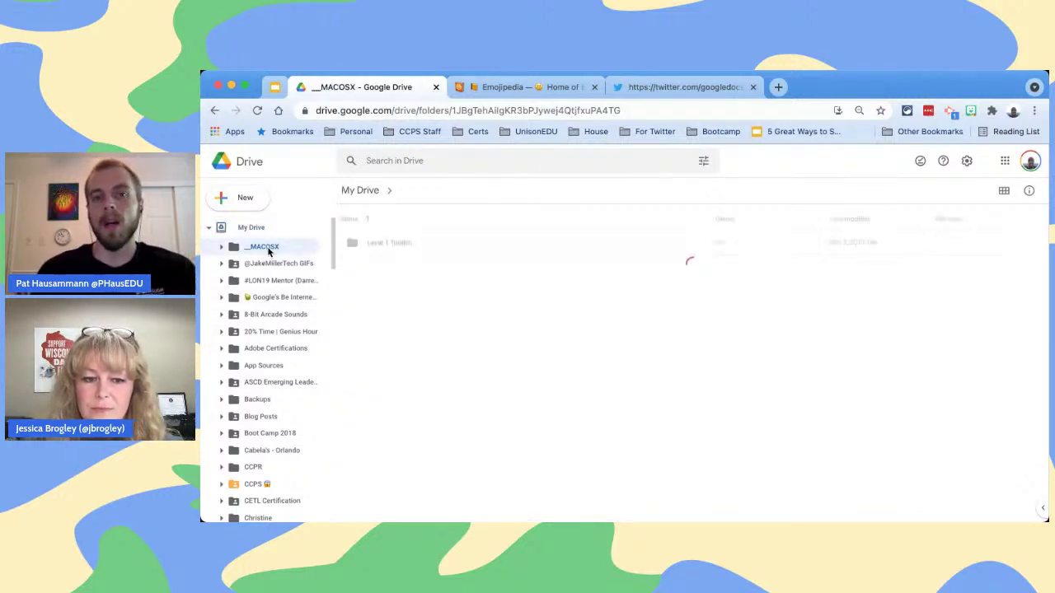
pyautogui.click(251, 200)
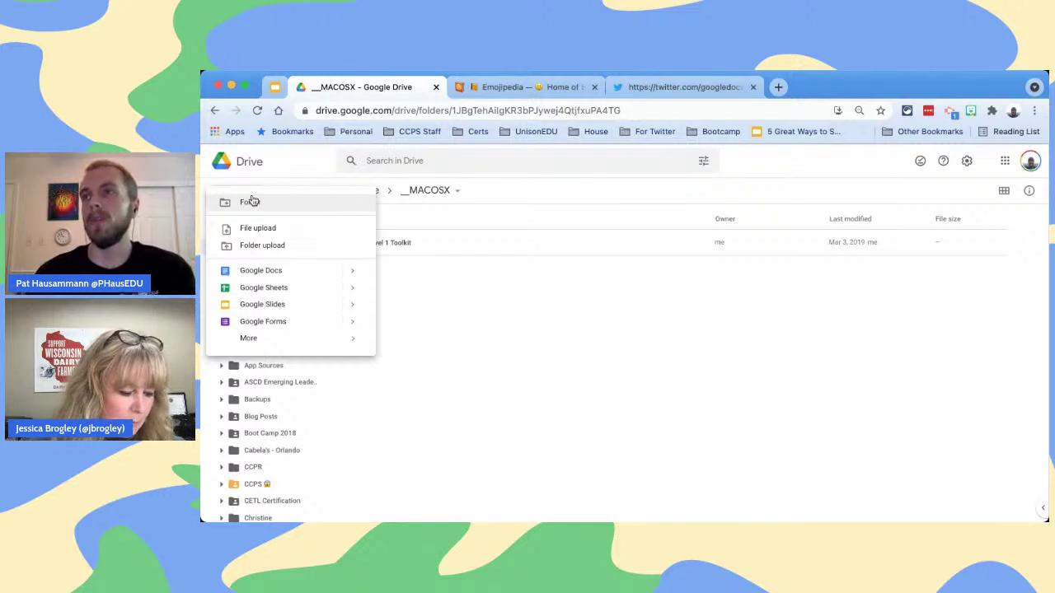
pyautogui.click(424, 304)
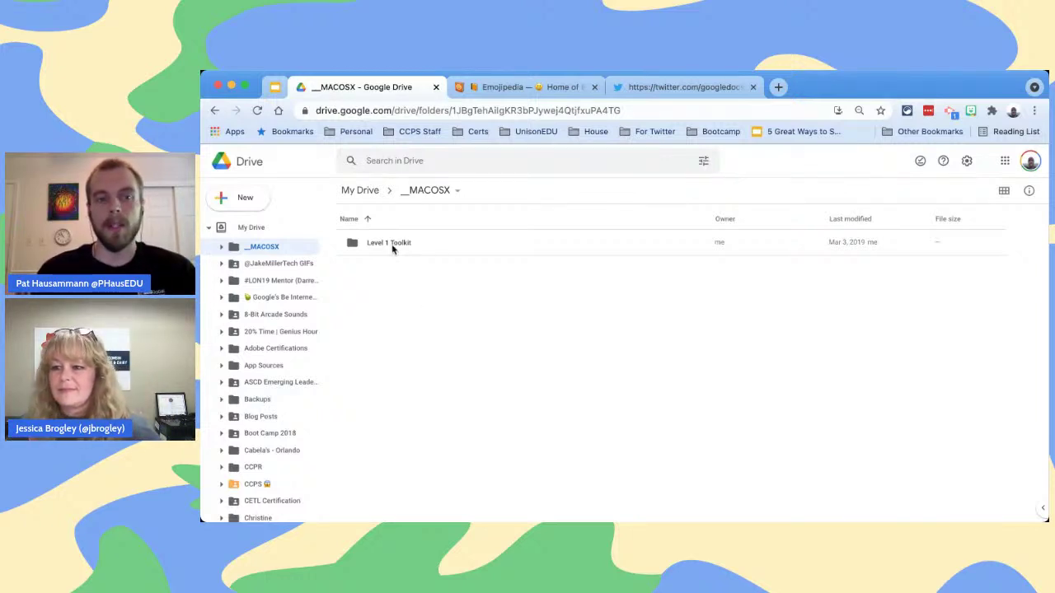
pyautogui.moveTo(393, 245)
pyautogui.mouseDown()
pyautogui.moveTo(297, 266)
pyautogui.moveTo(293, 315)
pyautogui.moveTo(346, 307)
pyautogui.moveTo(379, 269)
pyautogui.moveTo(278, 229)
pyautogui.moveTo(394, 252)
pyautogui.mouseUp()
pyautogui.moveTo(406, 254); pyautogui.dragTo(405, 254)
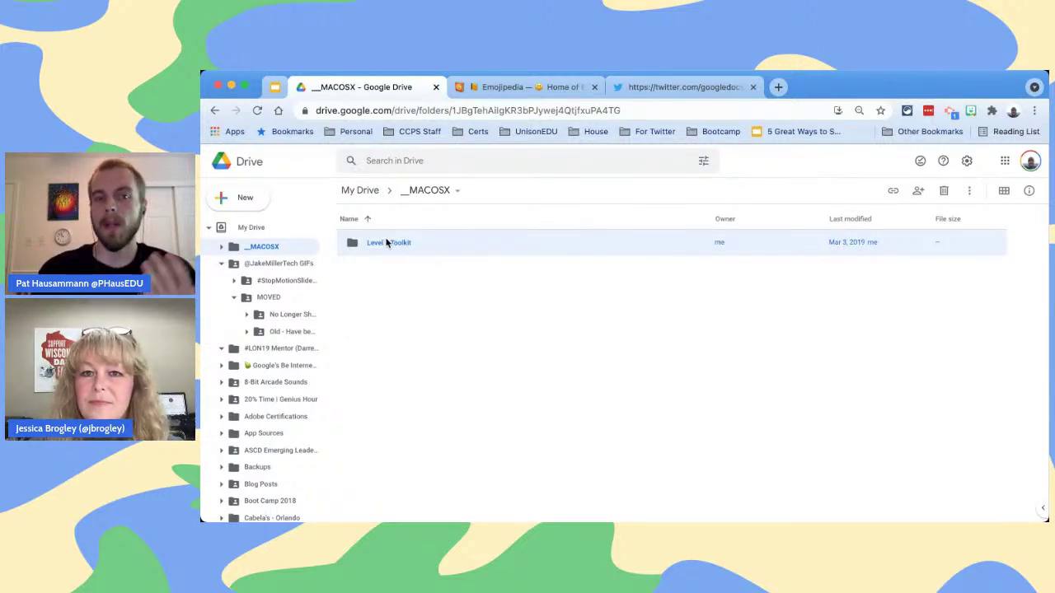
# Choose Move to for the Level 1 Toolkit folder, then switch back to the presentation's Drive slide
pyautogui.rightClick(385, 242)
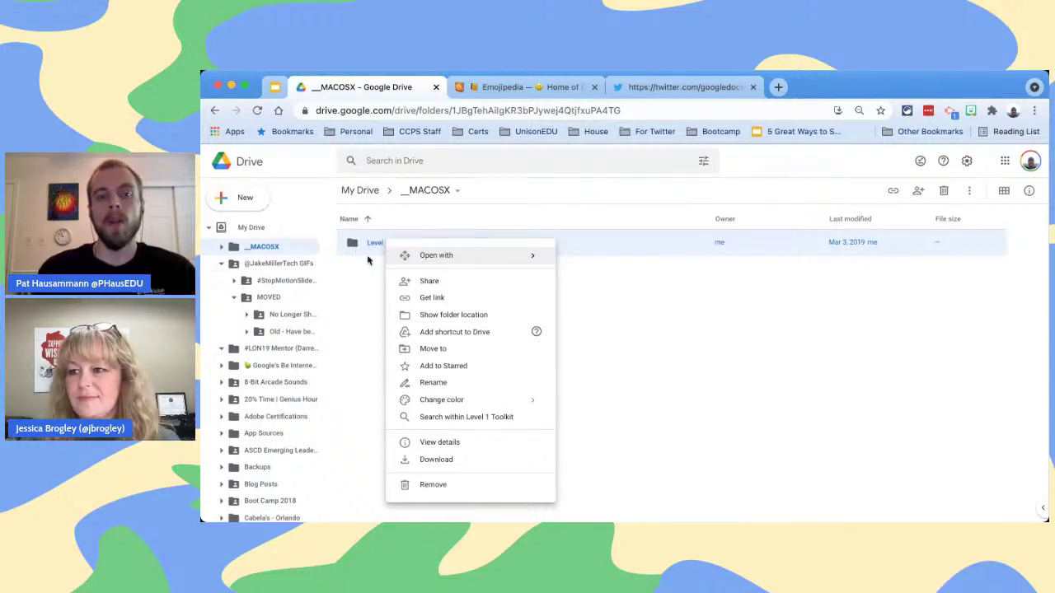
pyautogui.click(435, 350)
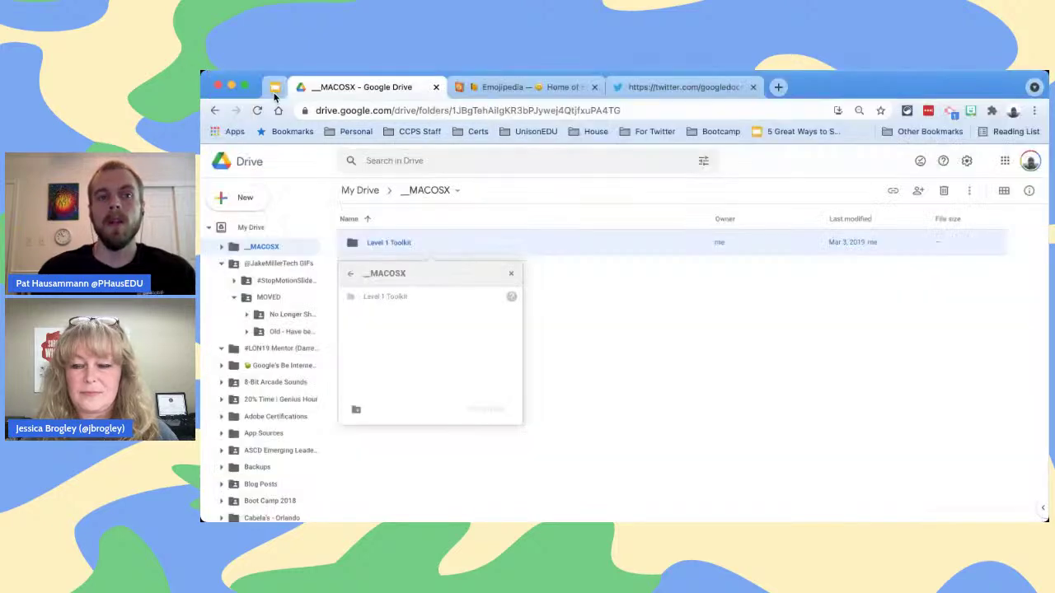
pyautogui.click(275, 88)
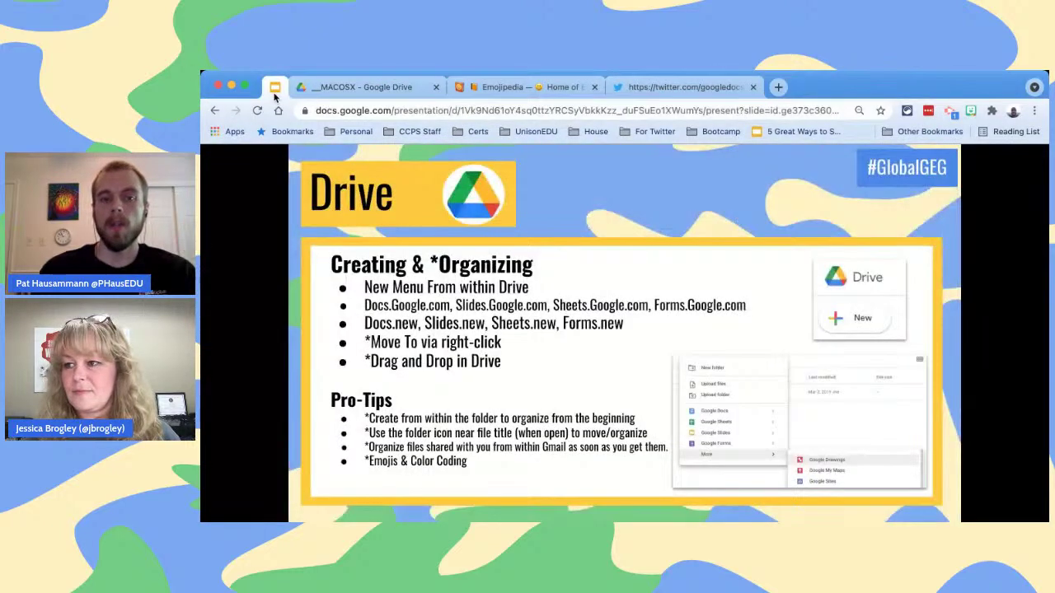
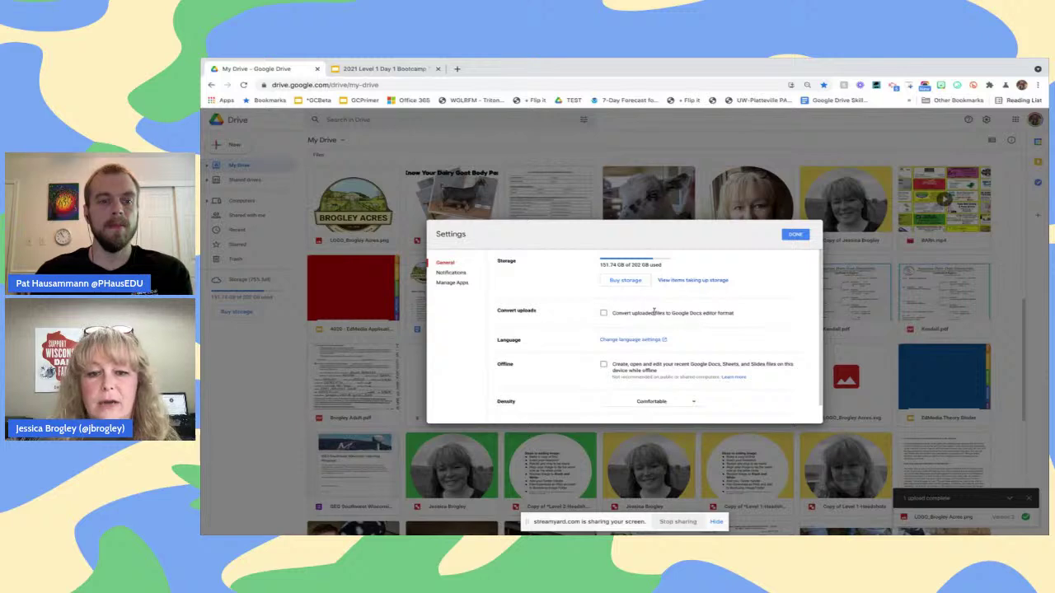
# Leave Convert uploads off, then enable Offline and go to install the required Docs Offline extension
pyautogui.click(603, 313)
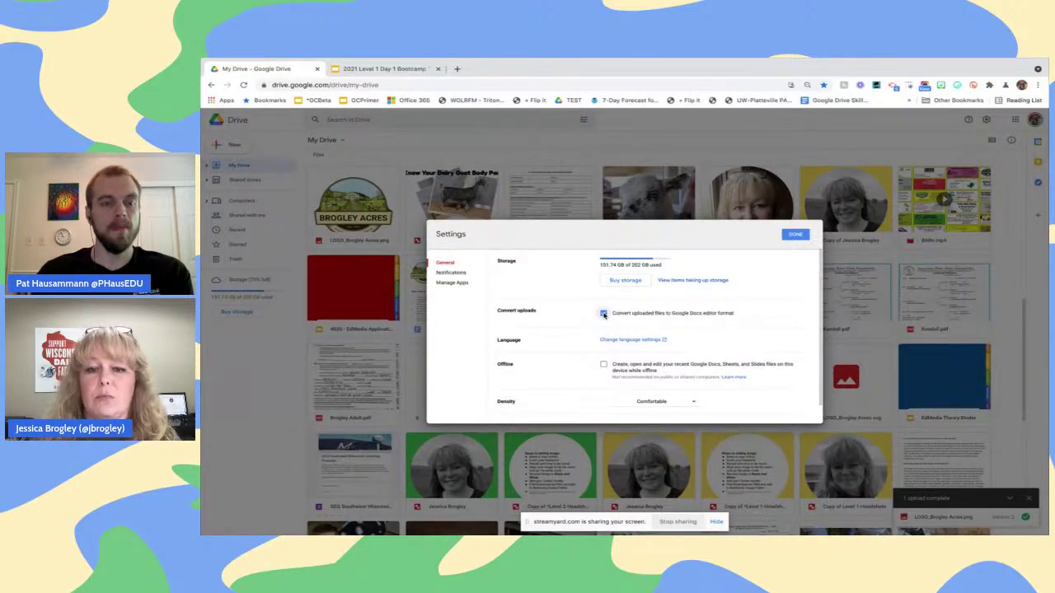
pyautogui.click(603, 313)
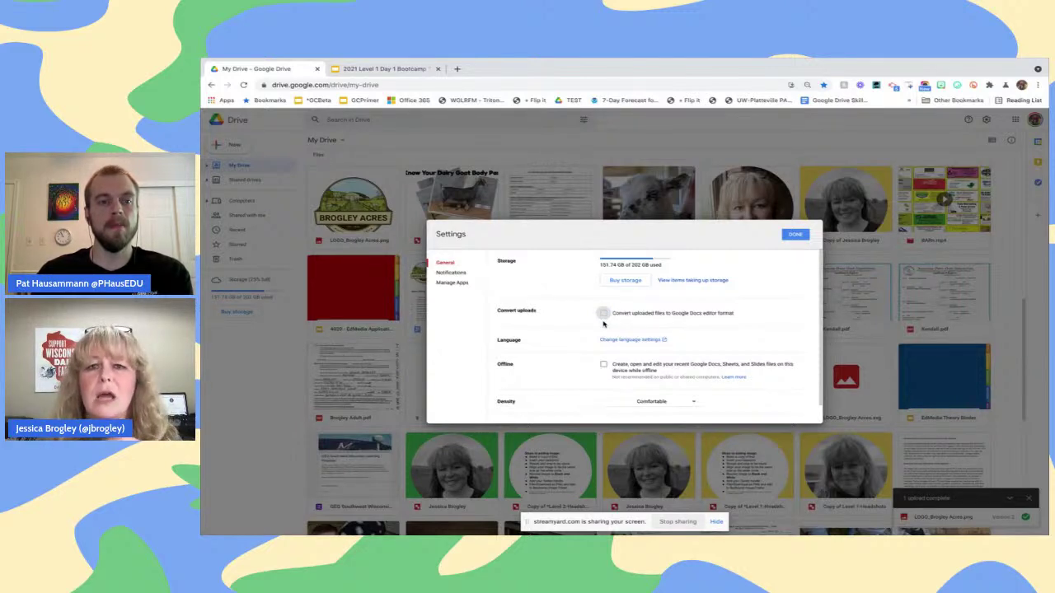
pyautogui.click(604, 365)
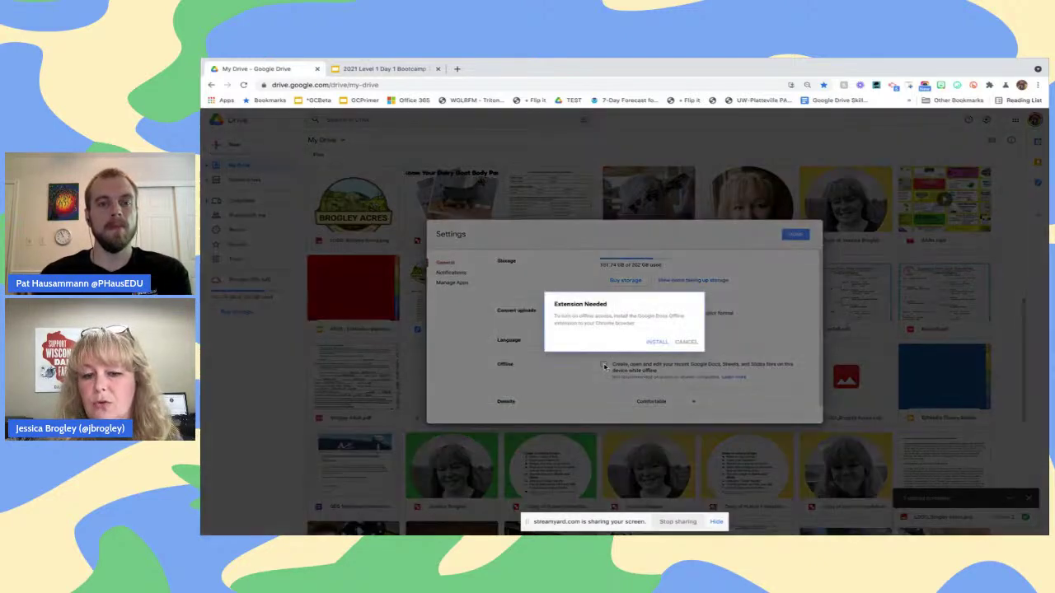
pyautogui.click(681, 342)
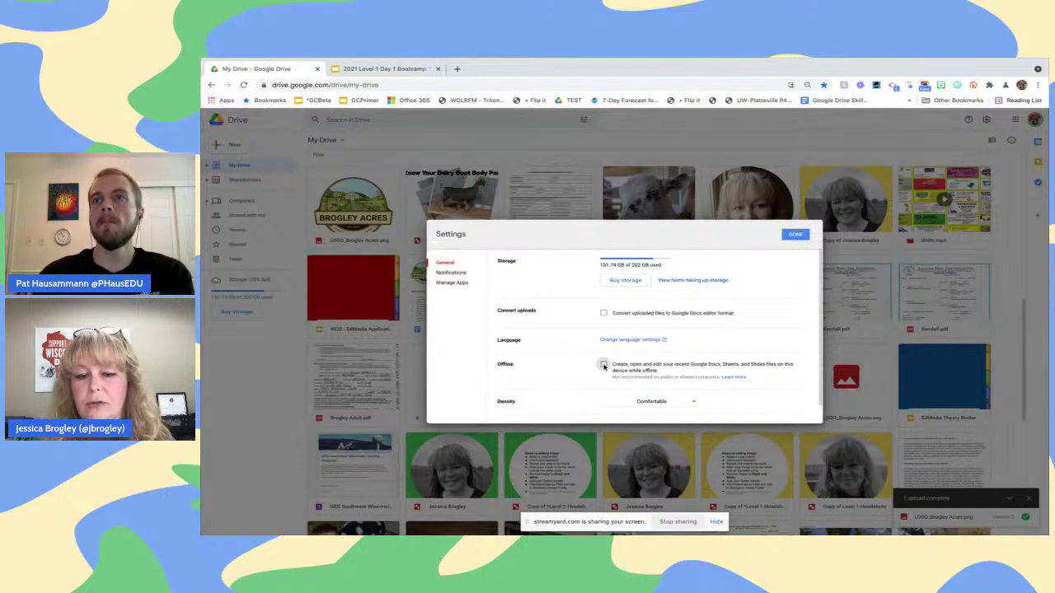
pyautogui.click(604, 365)
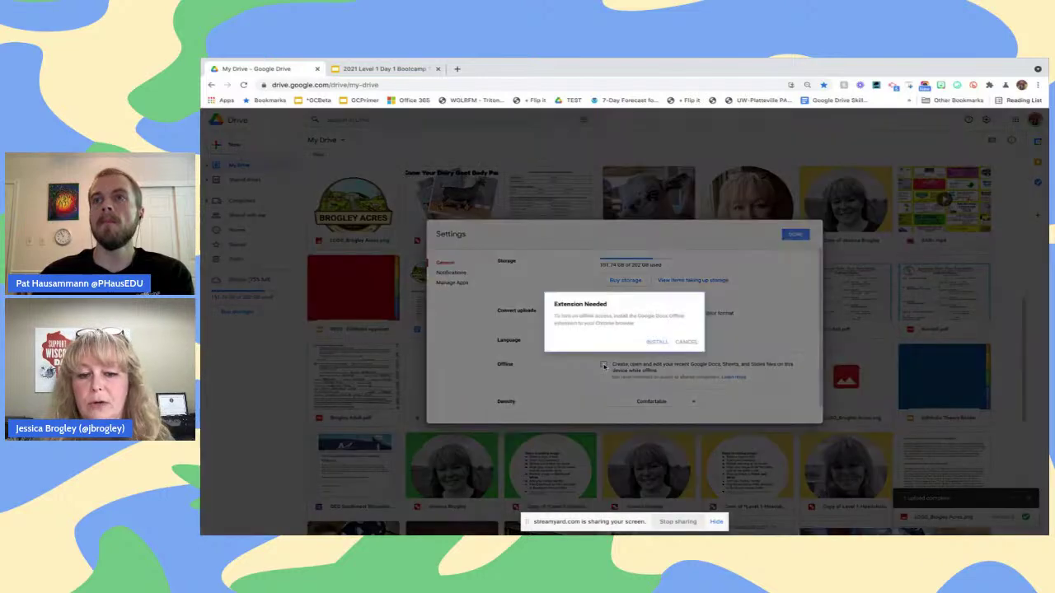
pyautogui.click(657, 342)
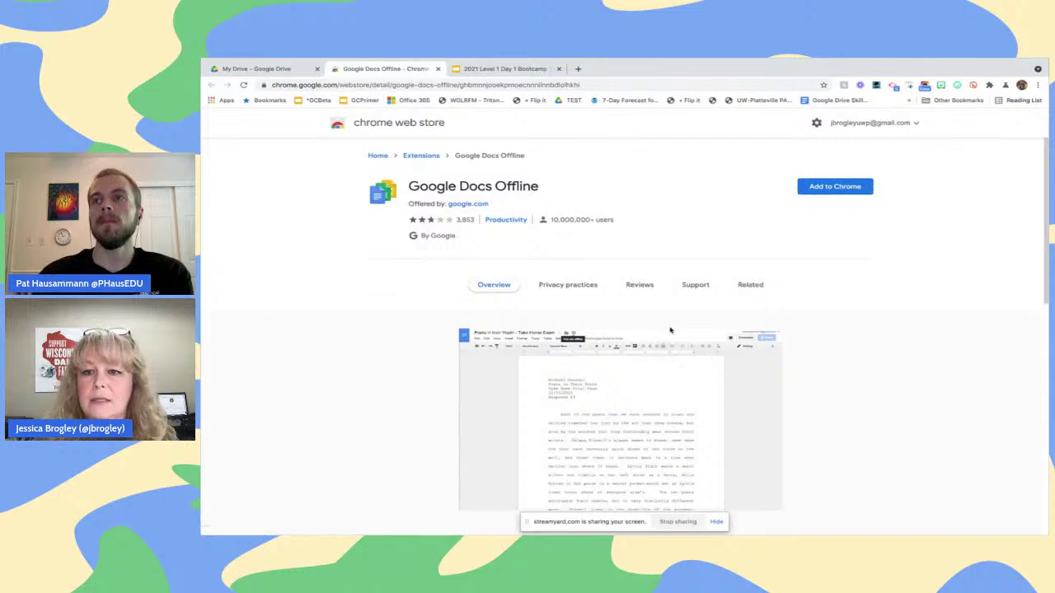
# Add Google Docs Offline to Chrome, confirm, and return to the My Drive settings tab
pyautogui.click(831, 188)
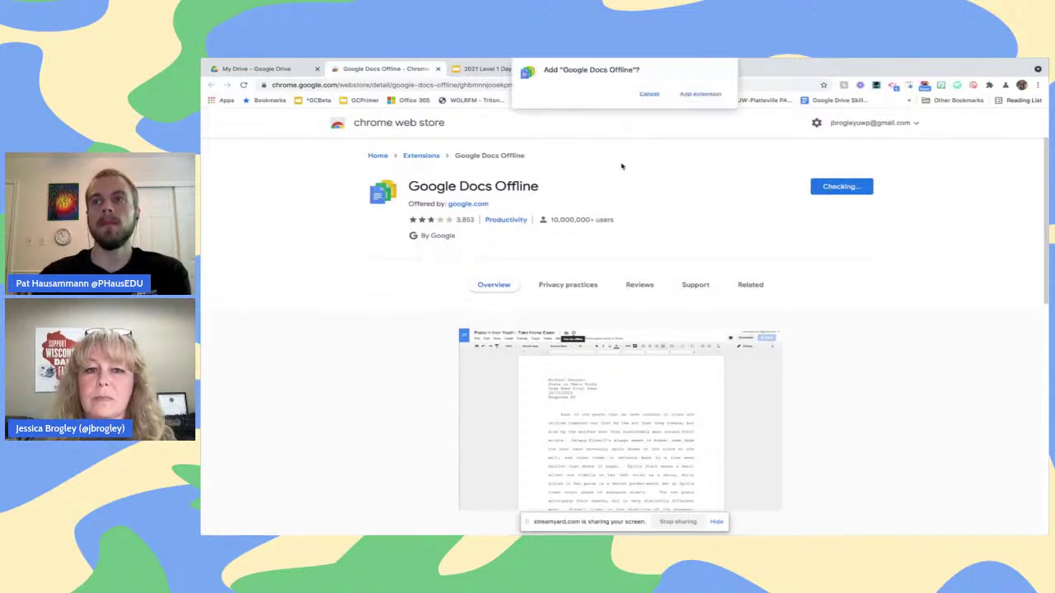
pyautogui.click(714, 94)
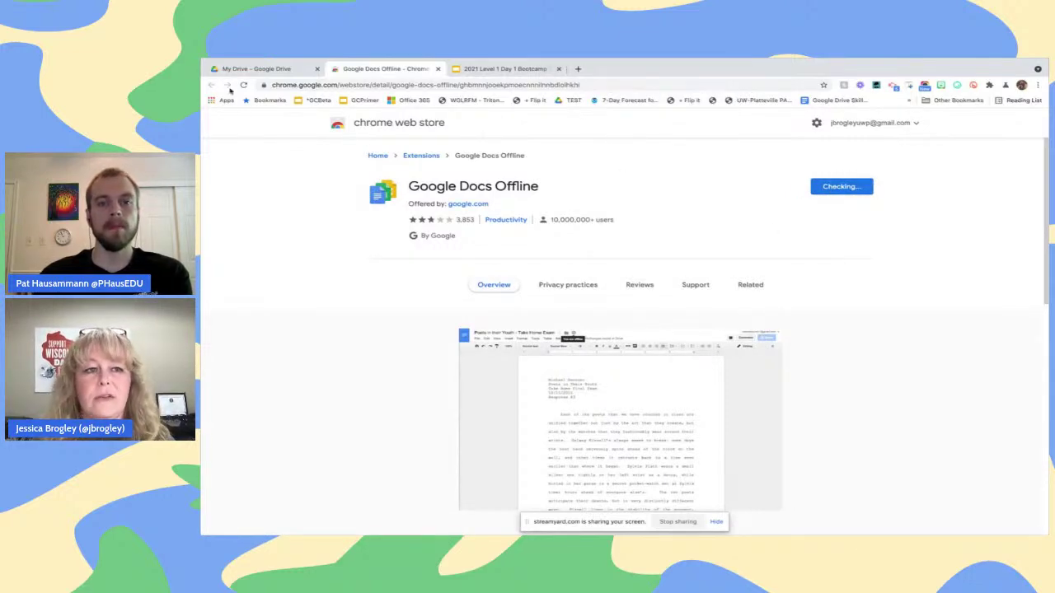
pyautogui.click(266, 70)
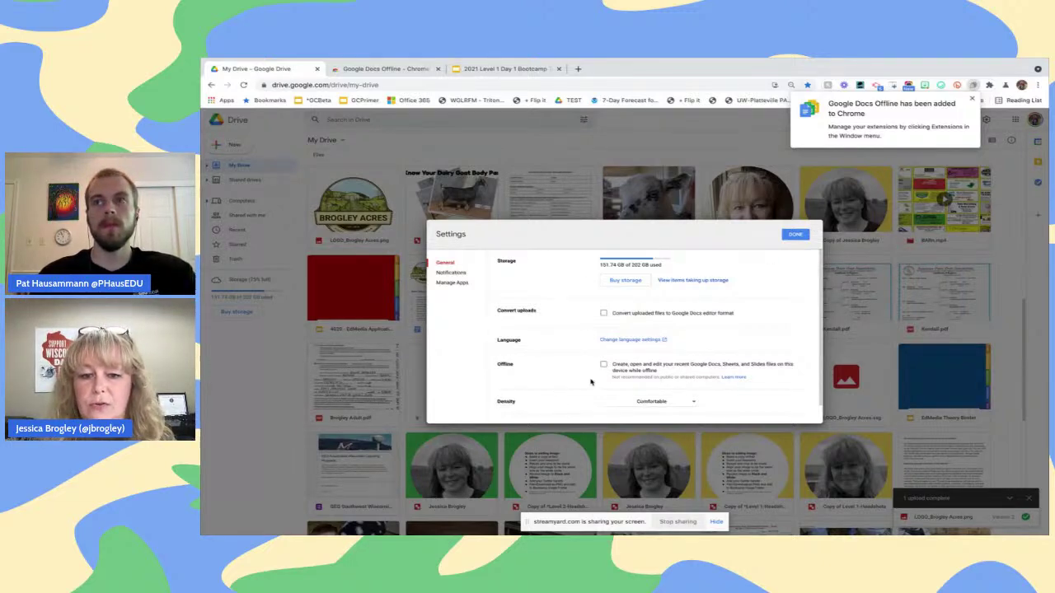
# Tick Offline for recent files and close the Drive settings with Done
pyautogui.click(605, 365)
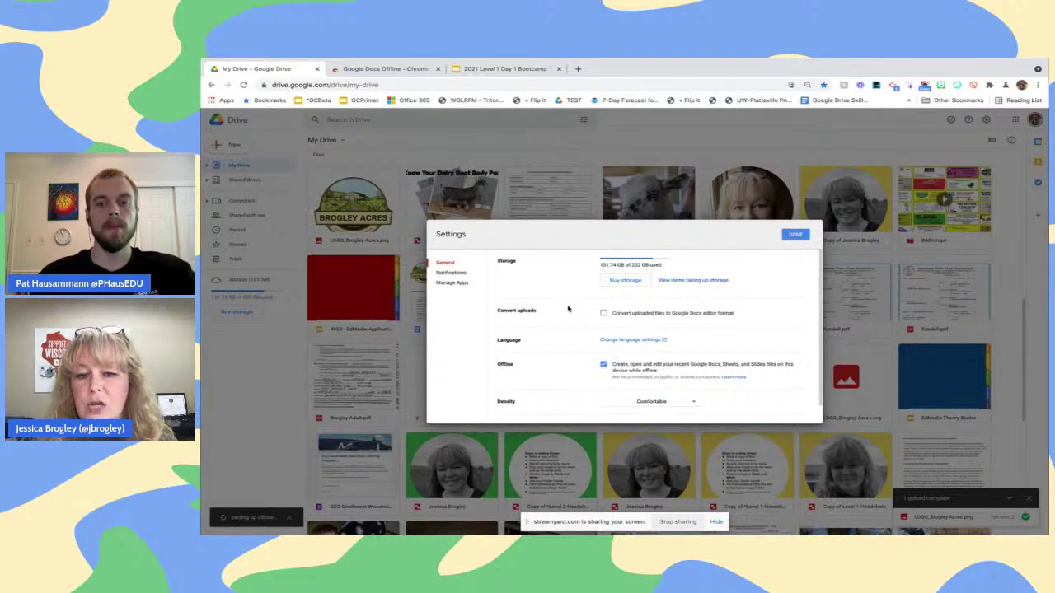
pyautogui.click(801, 236)
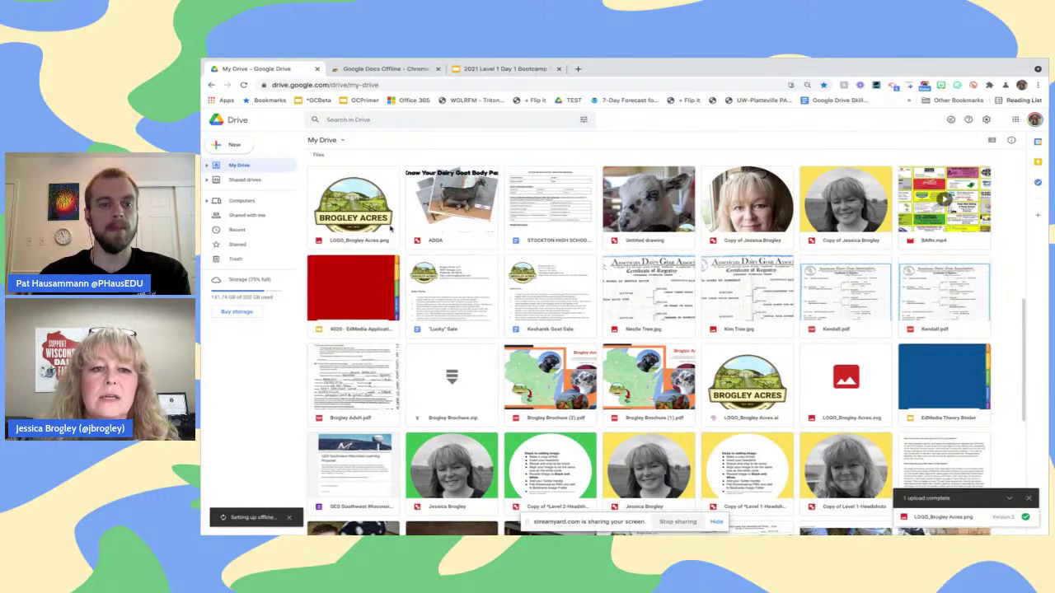
pyautogui.click(235, 145)
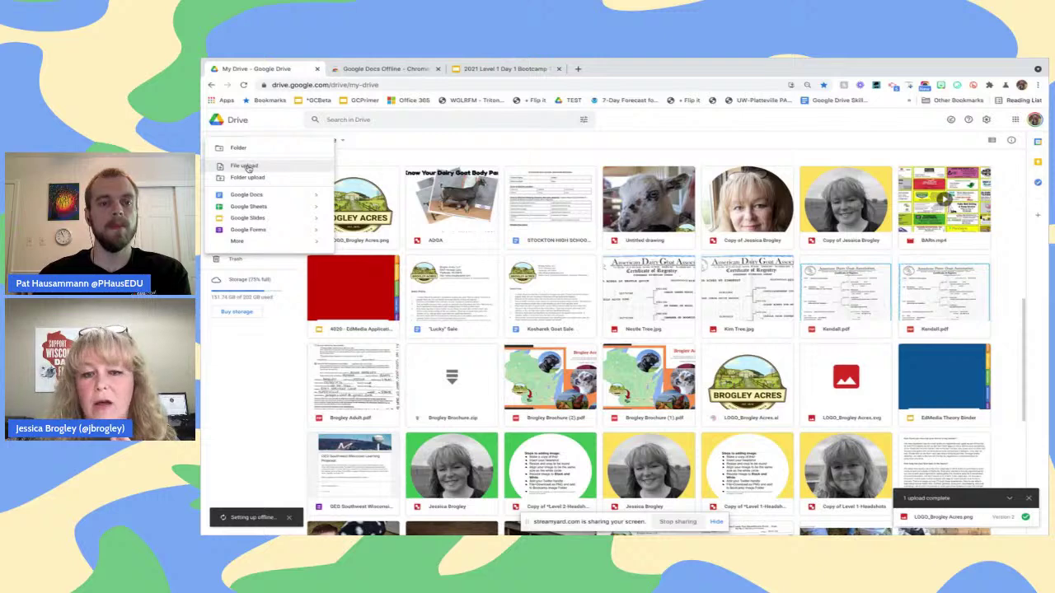
pyautogui.click(245, 166)
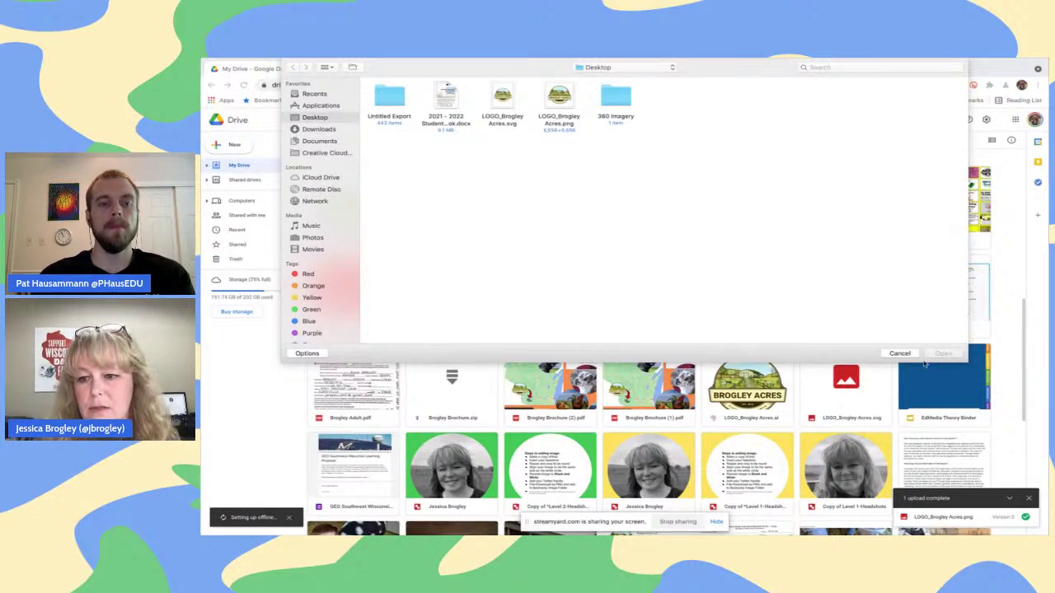
pyautogui.click(900, 354)
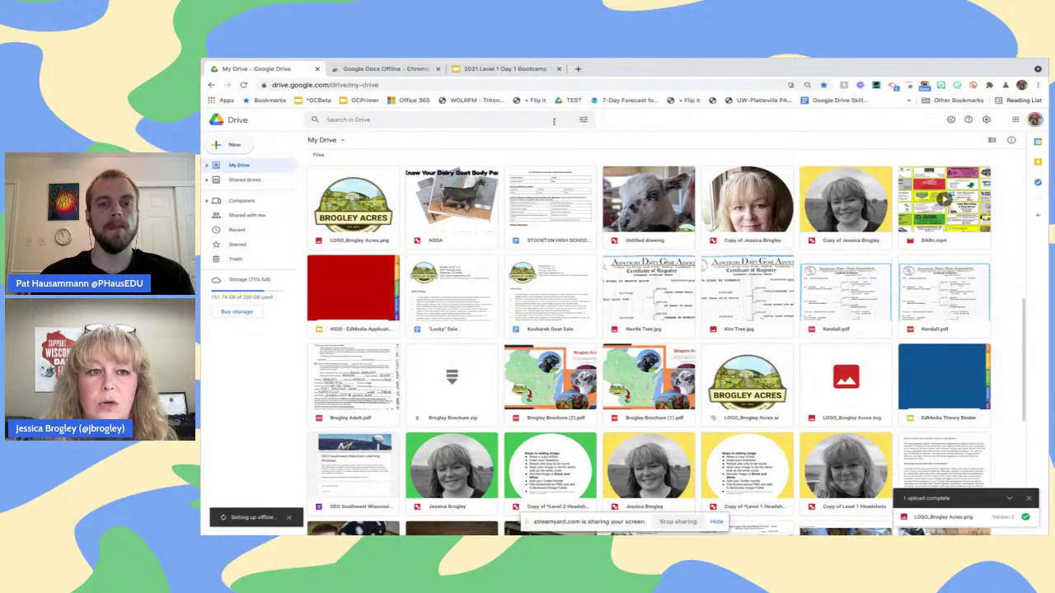
# Search Drive for 'docx' and show the context menu actions for CurrentEvents.docx
pyautogui.click(554, 120)
pyautogui.write('doc')
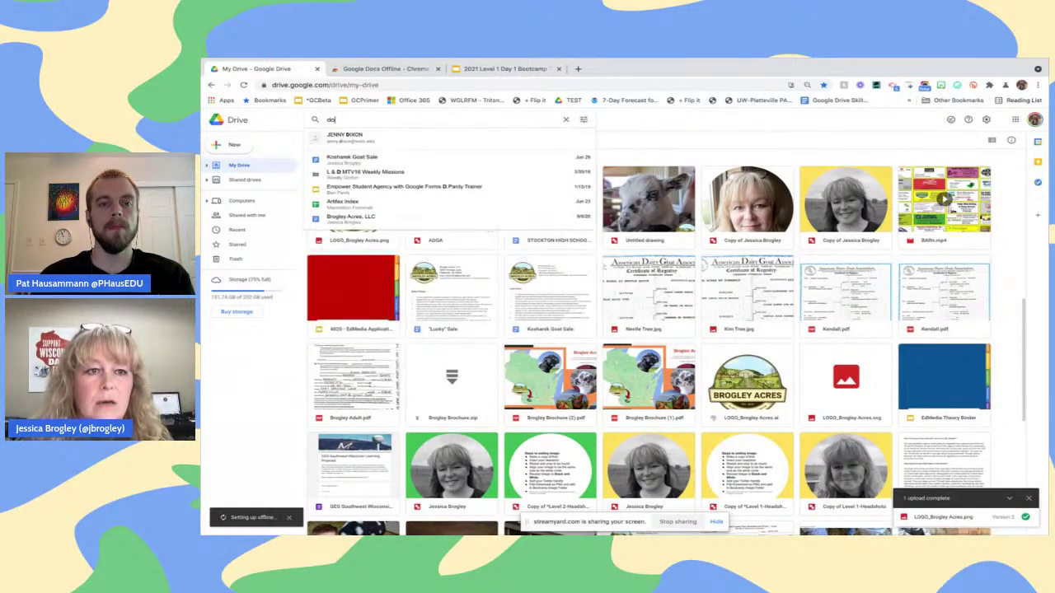
pyautogui.write('x')
pyautogui.press('Return')
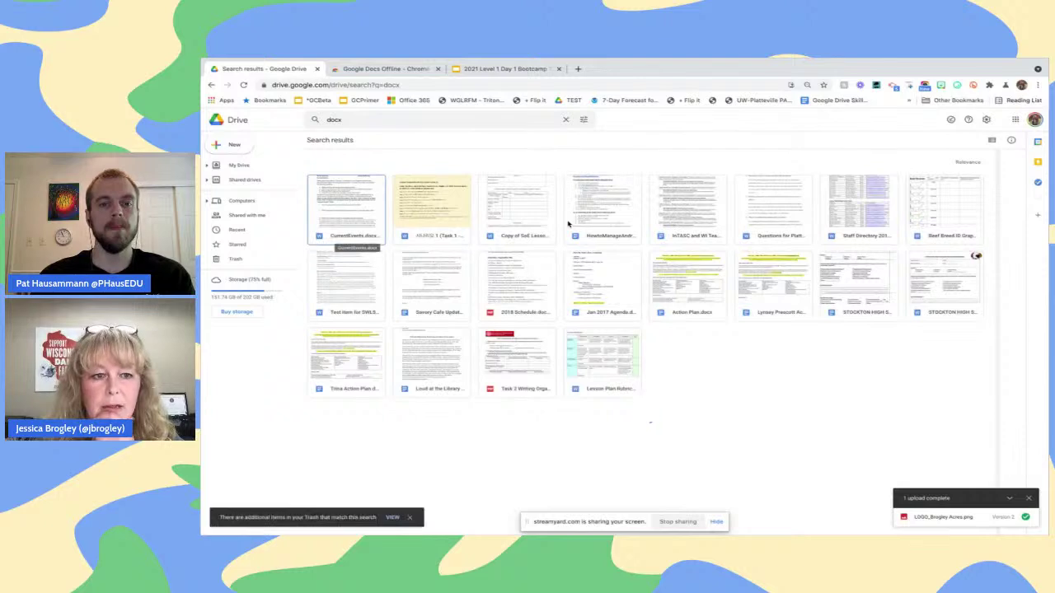
pyautogui.rightClick(346, 214)
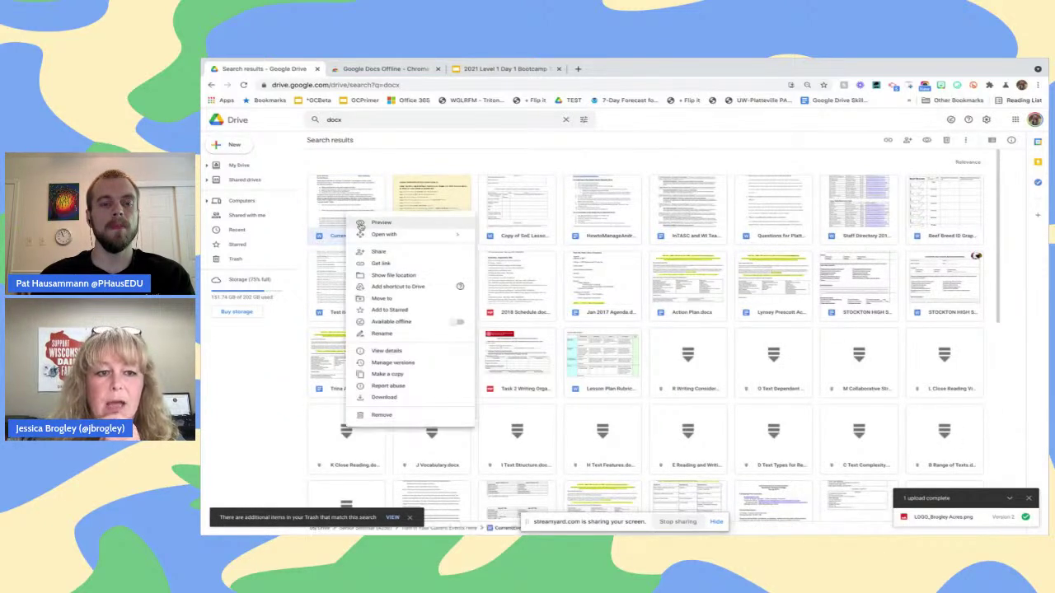
pyautogui.moveTo(383, 237)
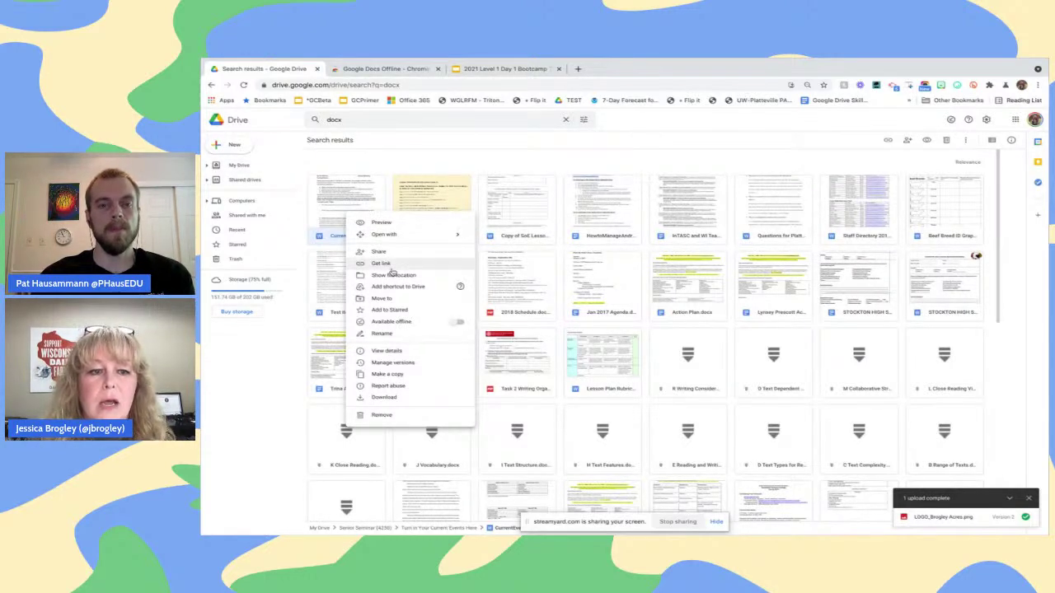
pyautogui.moveTo(429, 235)
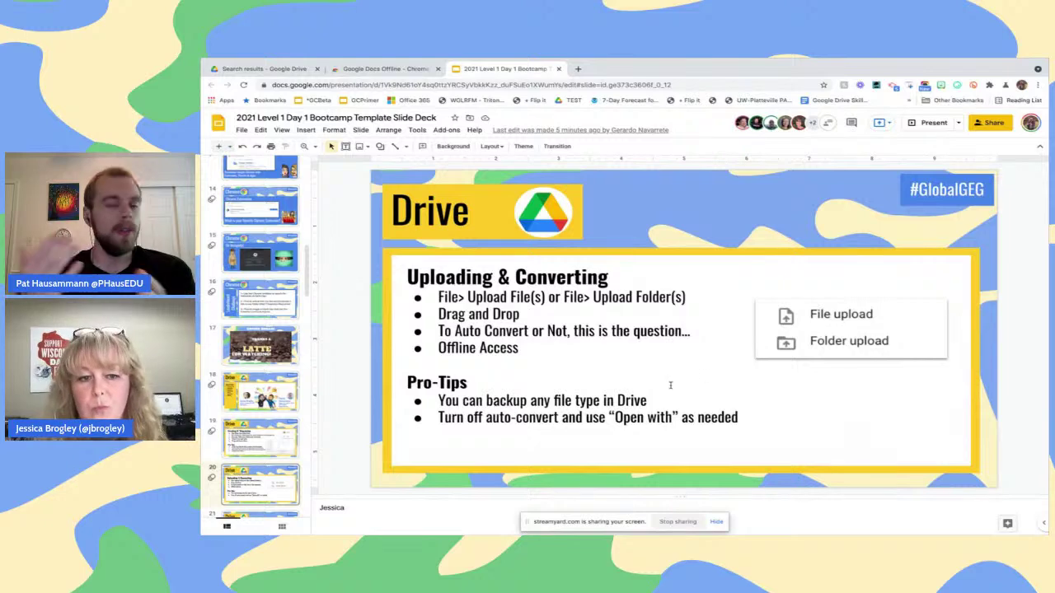
# On the Bootcamp deck's Drive slide, select the text box and its bordered shape, then deselect
pyautogui.click(670, 385)
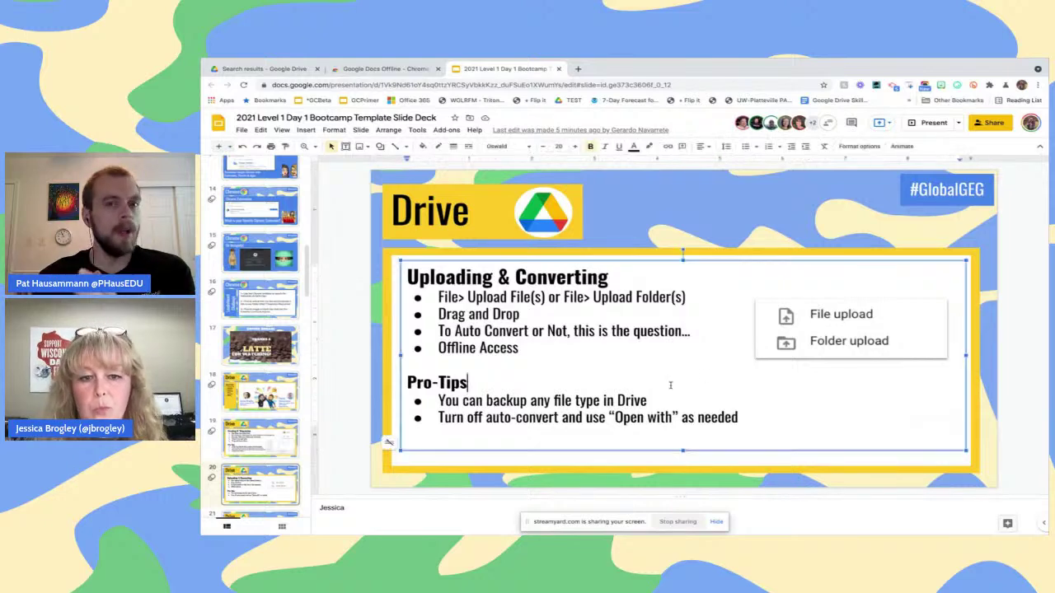
pyautogui.click(383, 382)
pyautogui.click(378, 384)
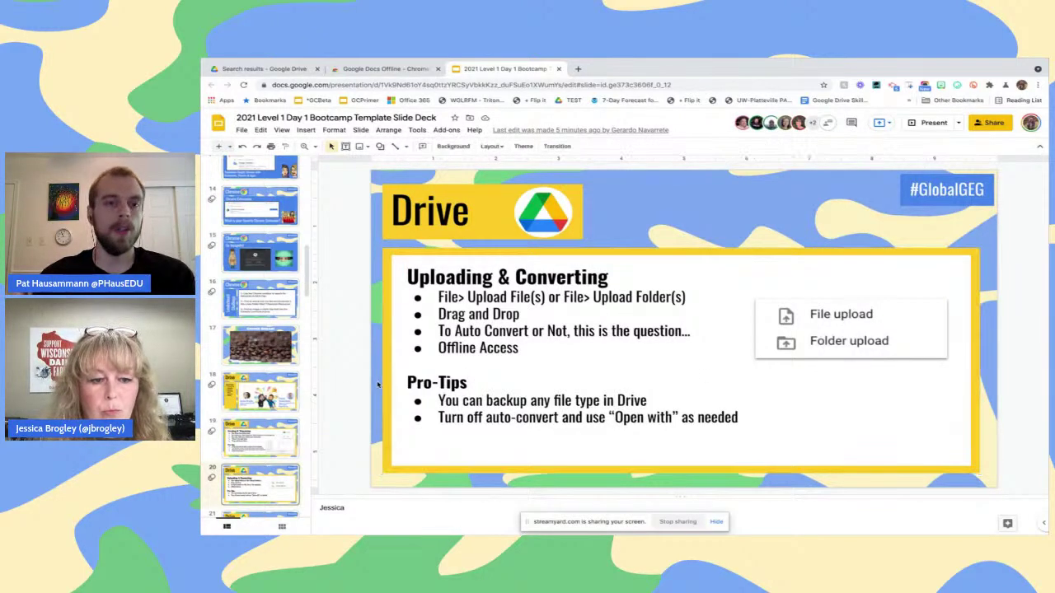
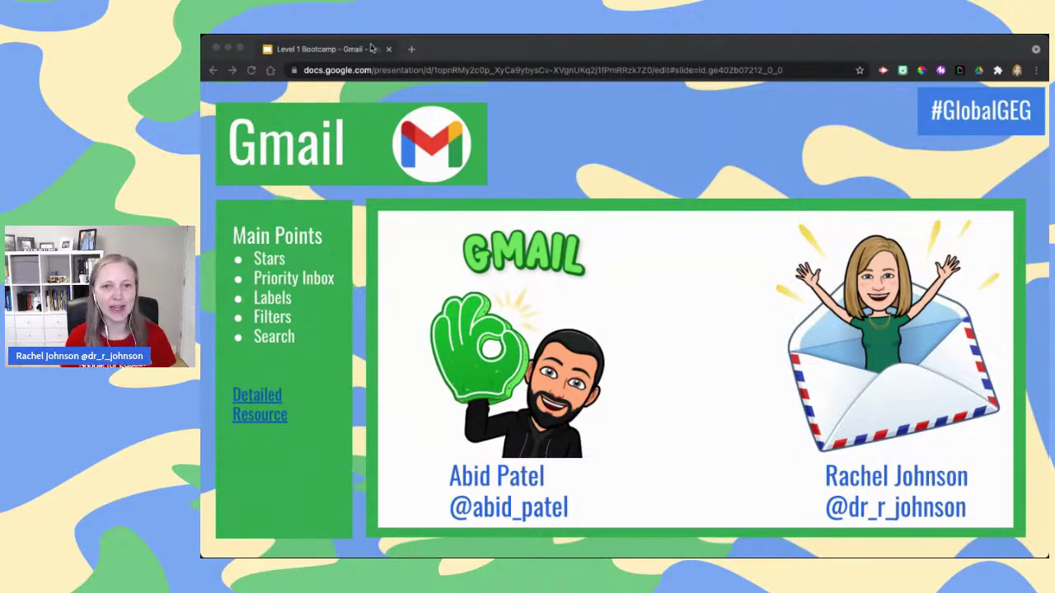
# Advance the Bootcamp deck to the Accessing Gmail slide, then refocus the browser
pyautogui.click(739, 45)
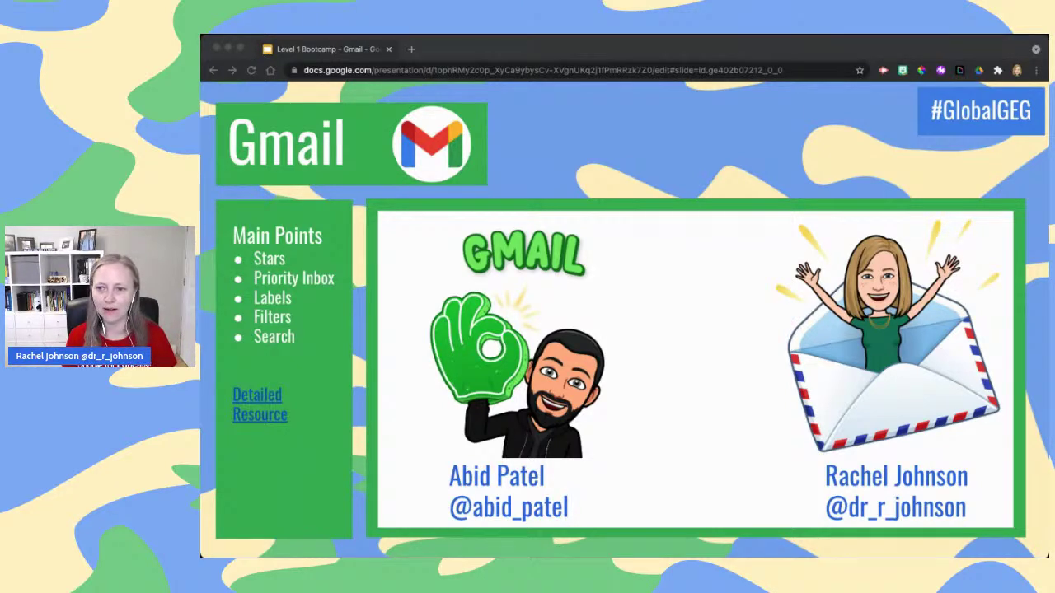
pyautogui.press('Right')
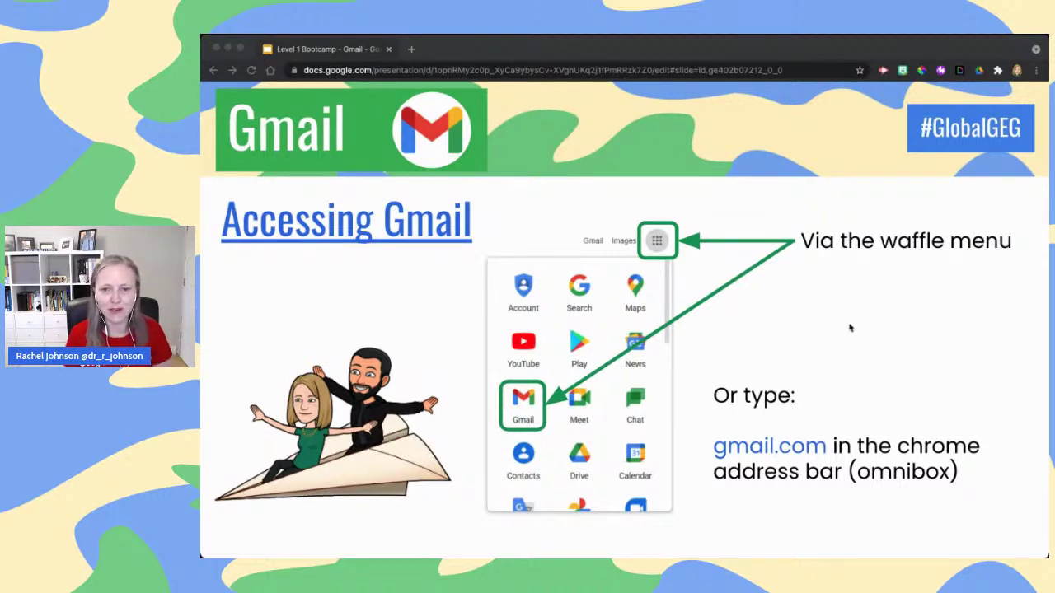
pyautogui.click(637, 51)
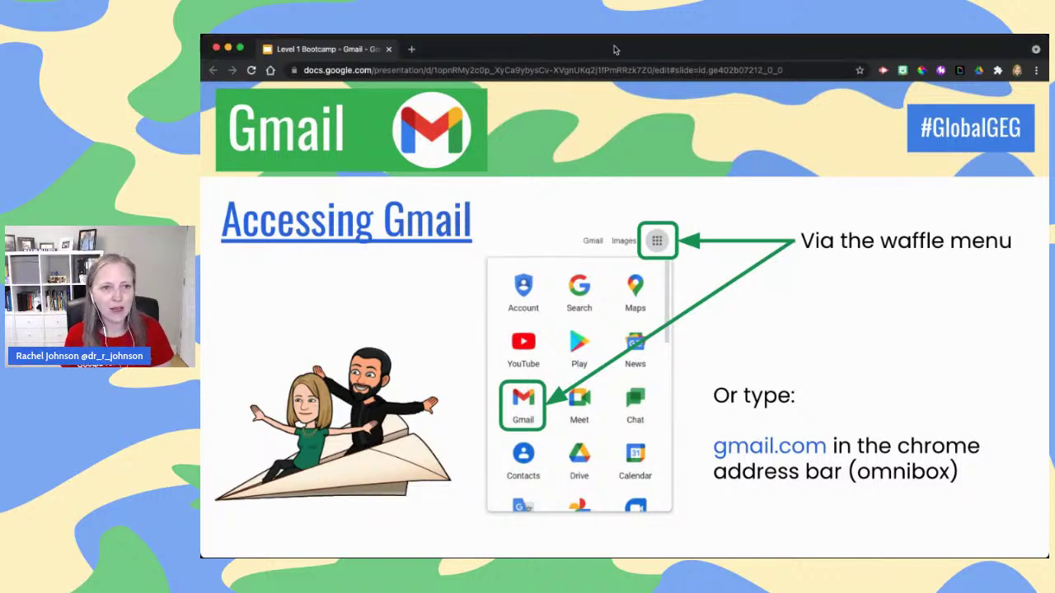
# Open a new Chrome tab, view the Google apps list, and load gmail.com
pyautogui.click(410, 50)
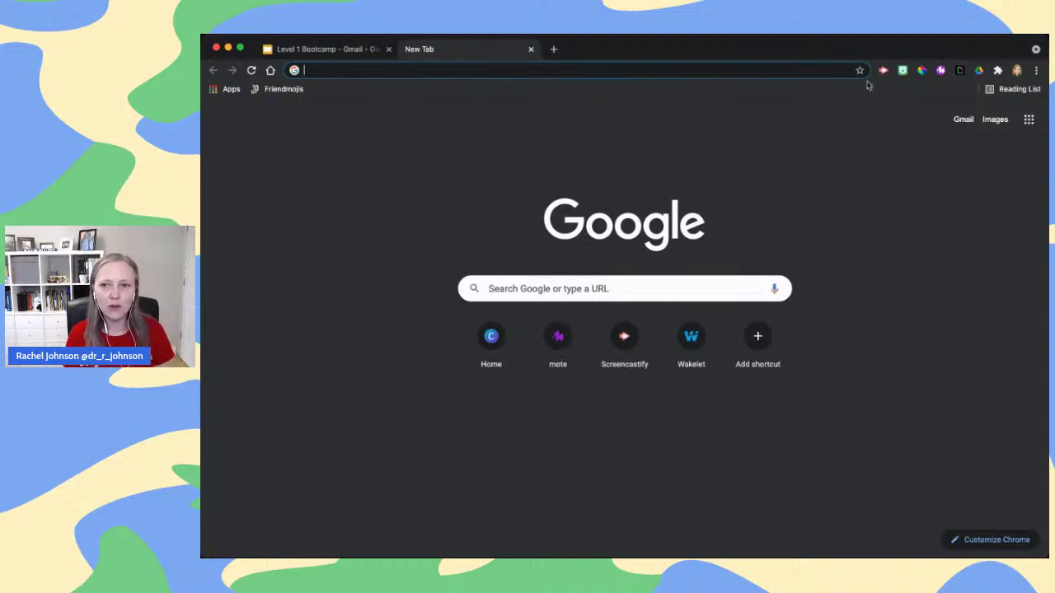
pyautogui.click(1030, 125)
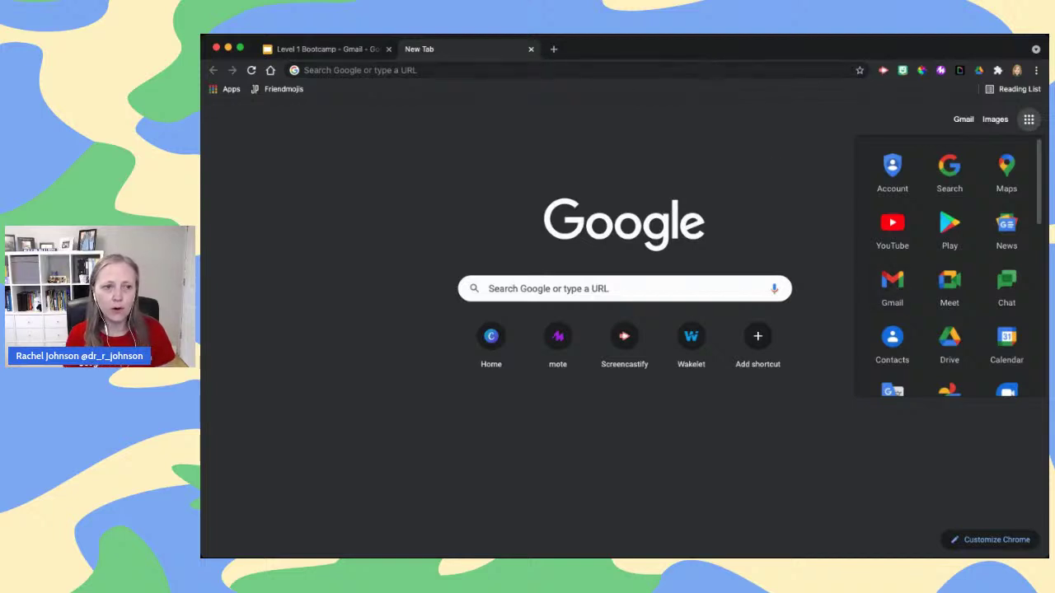
pyautogui.click(709, 70)
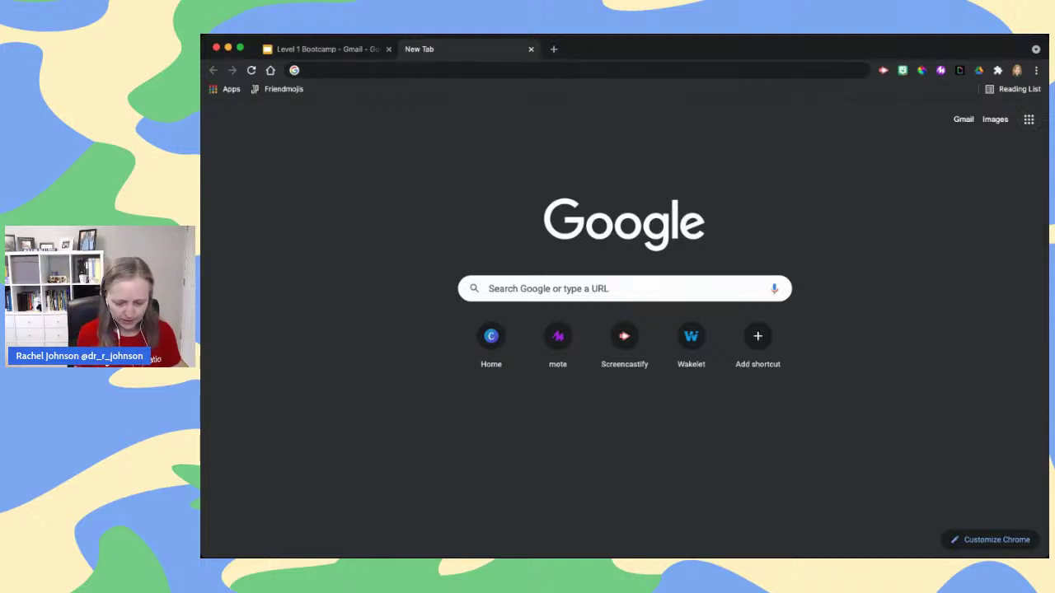
pyautogui.write('gmai')
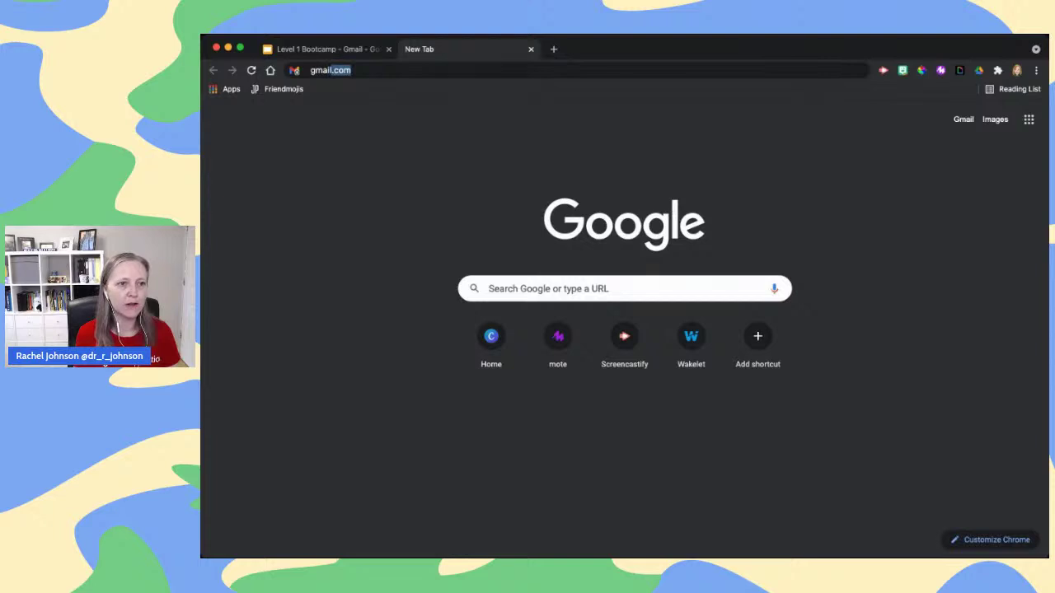
pyautogui.press('Return')
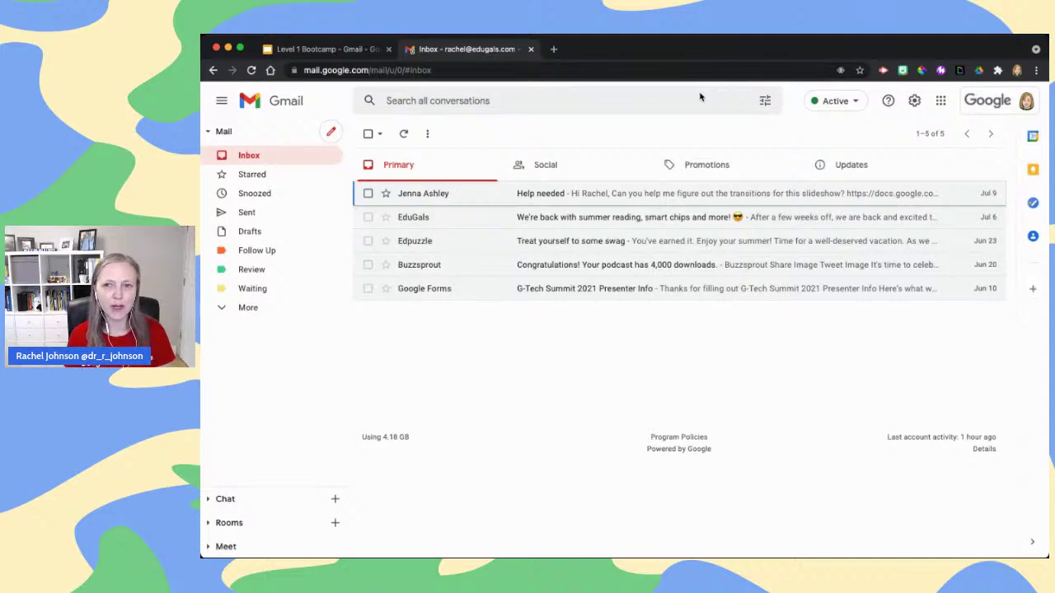
# Advance the deck to the Menu Options slide, then return to the Gmail inbox
pyautogui.click(362, 50)
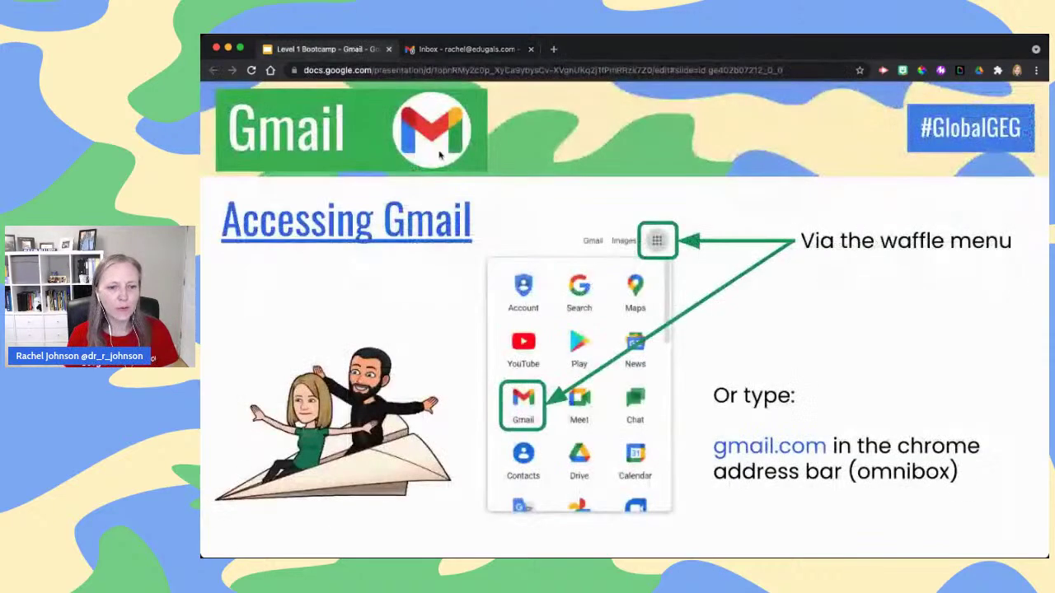
pyautogui.press('Right')
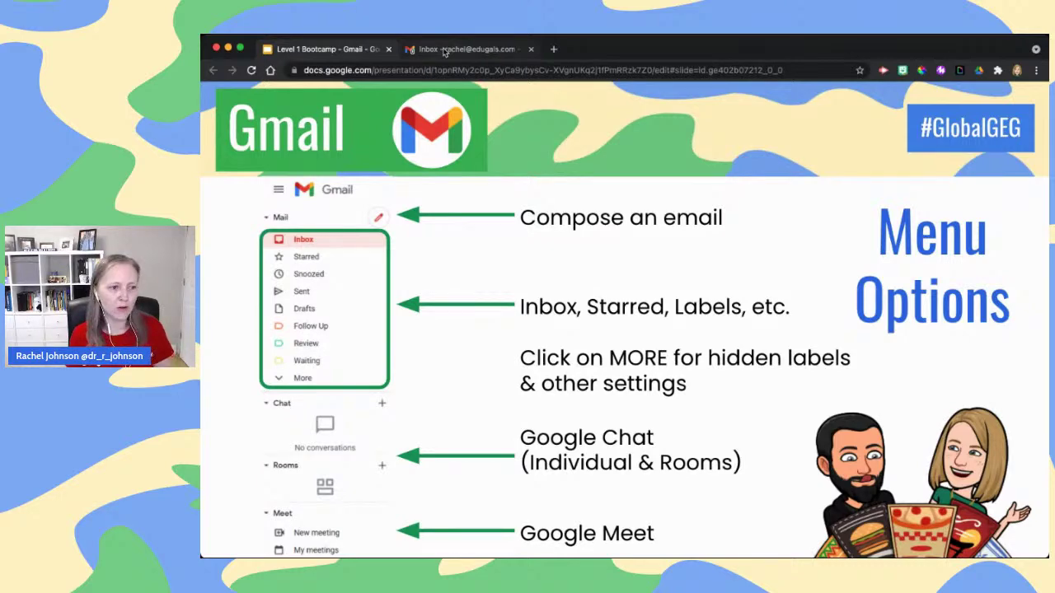
pyautogui.click(444, 51)
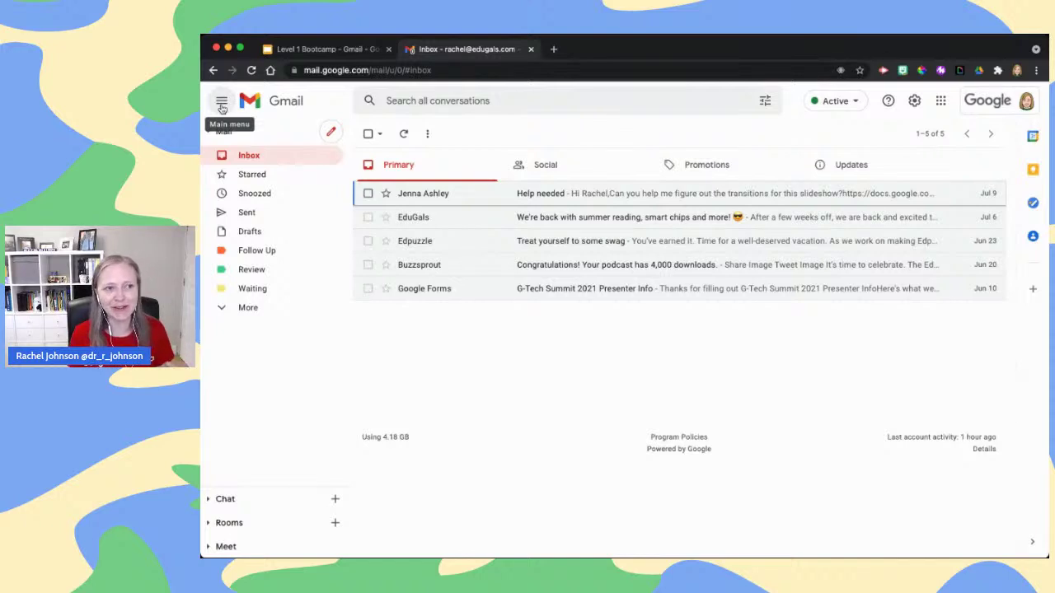
pyautogui.click(222, 102)
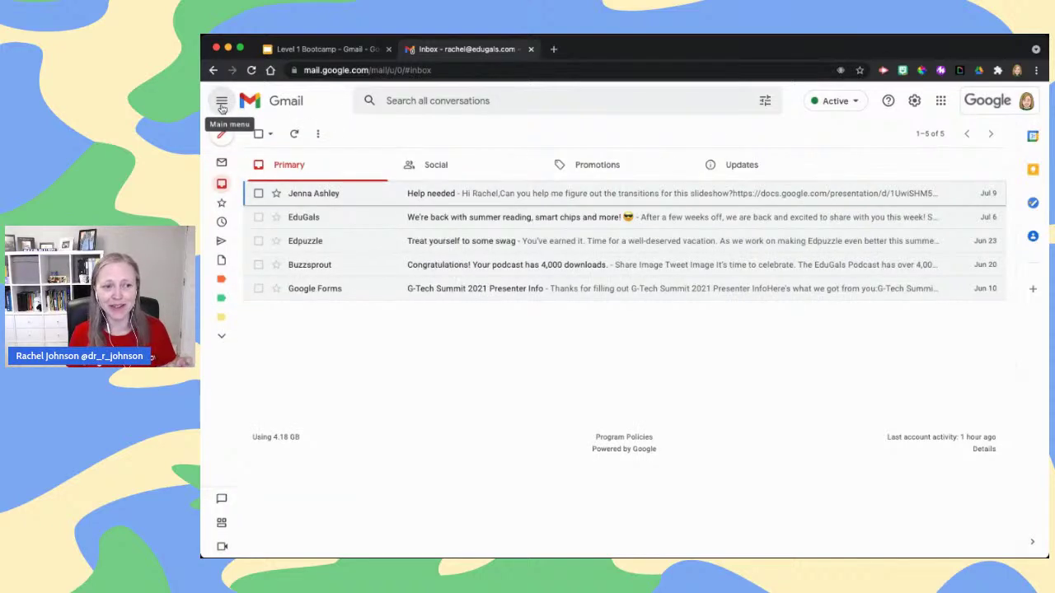
pyautogui.click(222, 102)
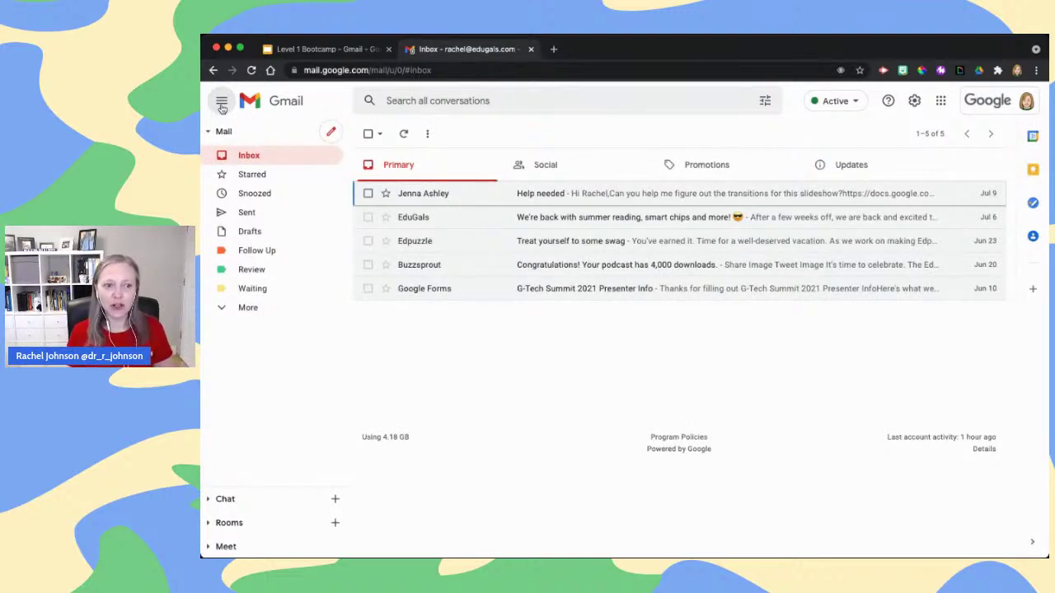
pyautogui.click(222, 102)
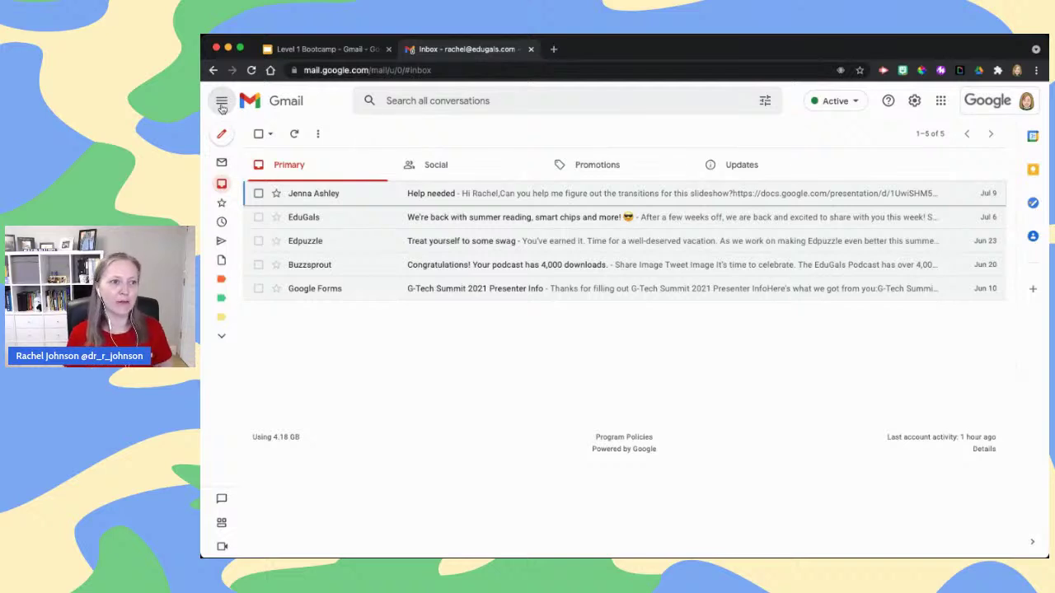
pyautogui.click(221, 103)
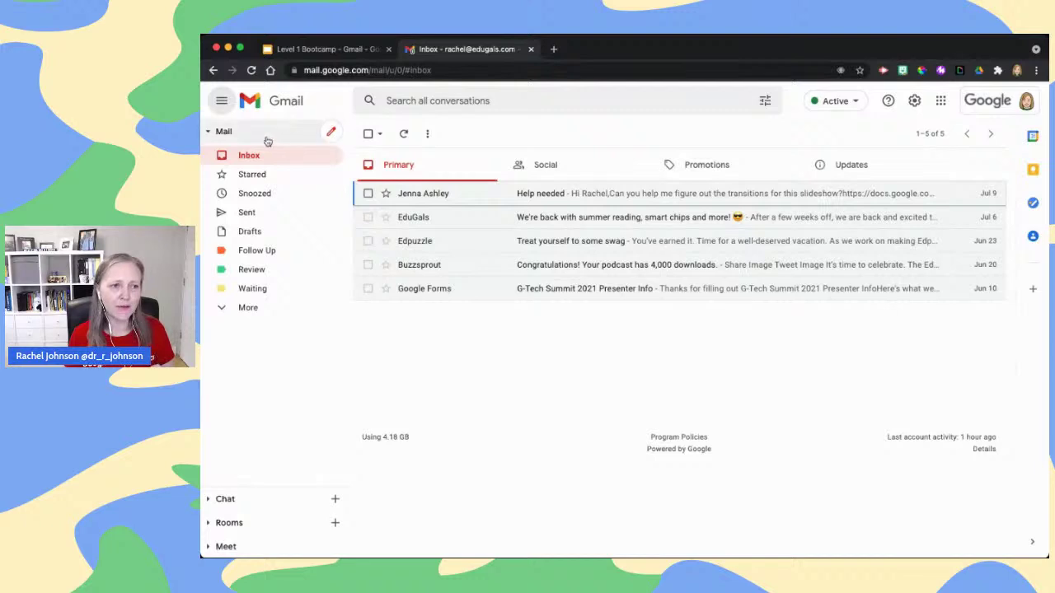
pyautogui.click(334, 132)
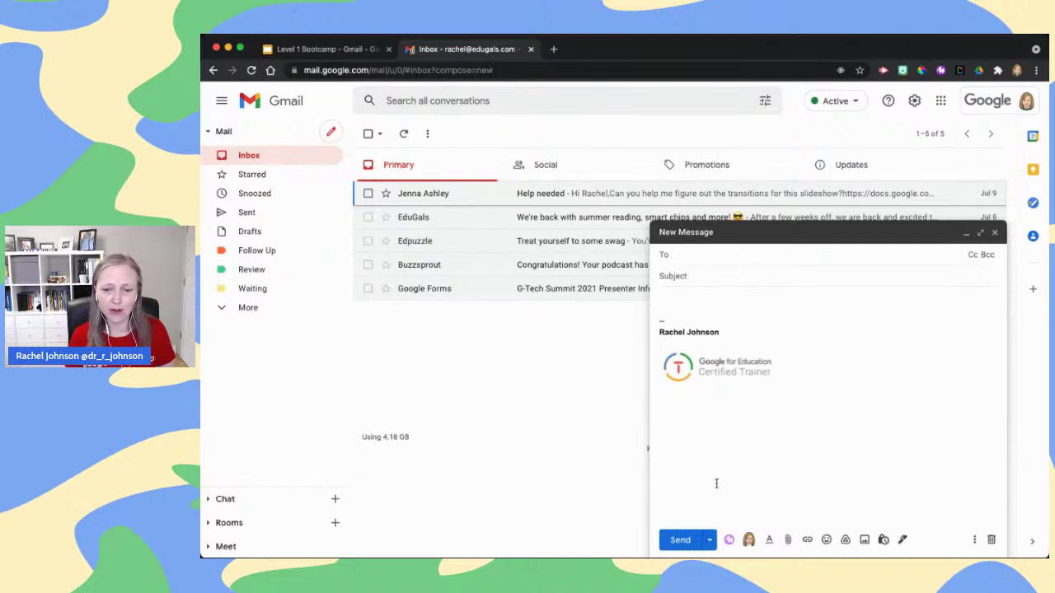
pyautogui.click(996, 234)
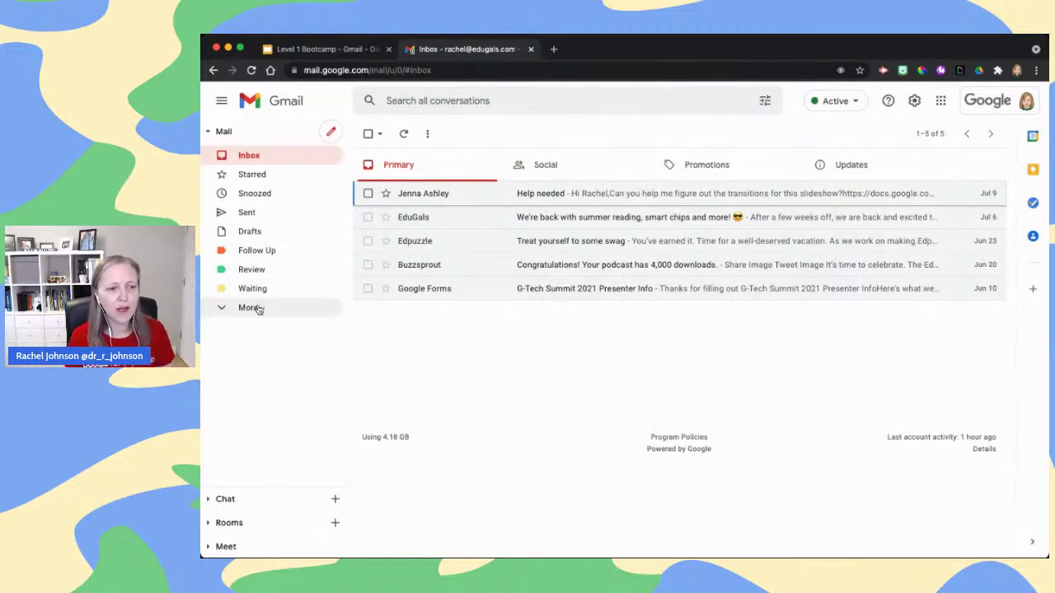
# Expand More in the sidebar and scroll through the hidden labels and folders
pyautogui.click(248, 308)
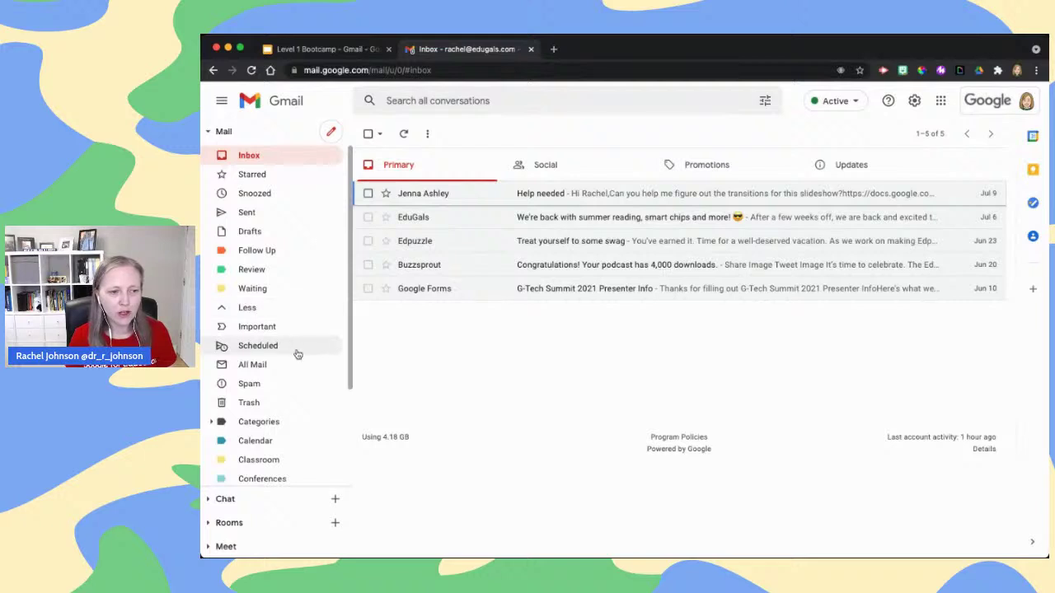
pyautogui.scroll(-1, 297, 354)
pyautogui.scroll(-3, 297, 355)
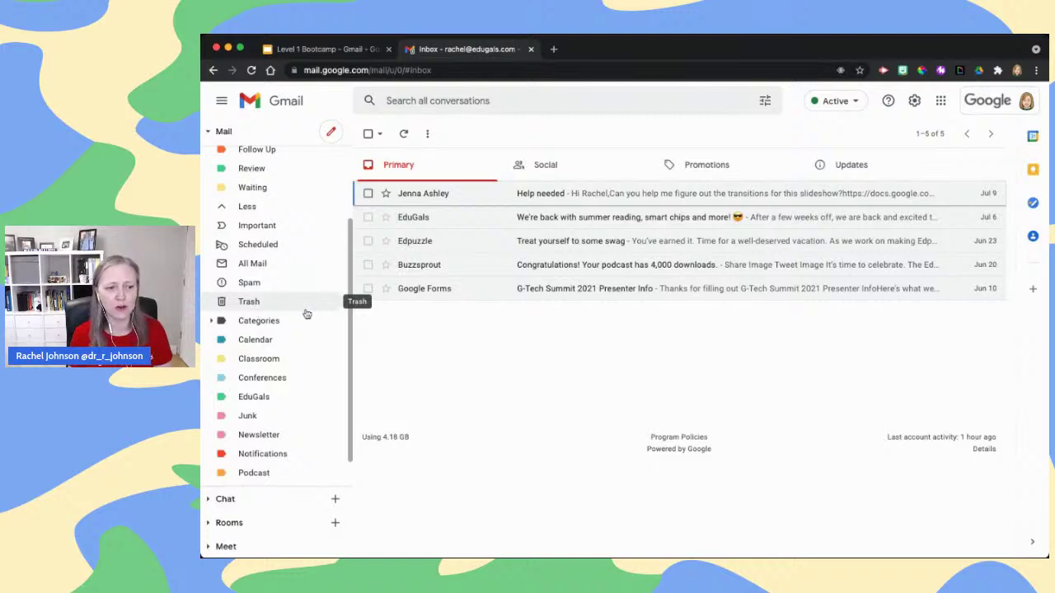
pyautogui.scroll(-1, 305, 347)
pyautogui.scroll(-1, 272, 330)
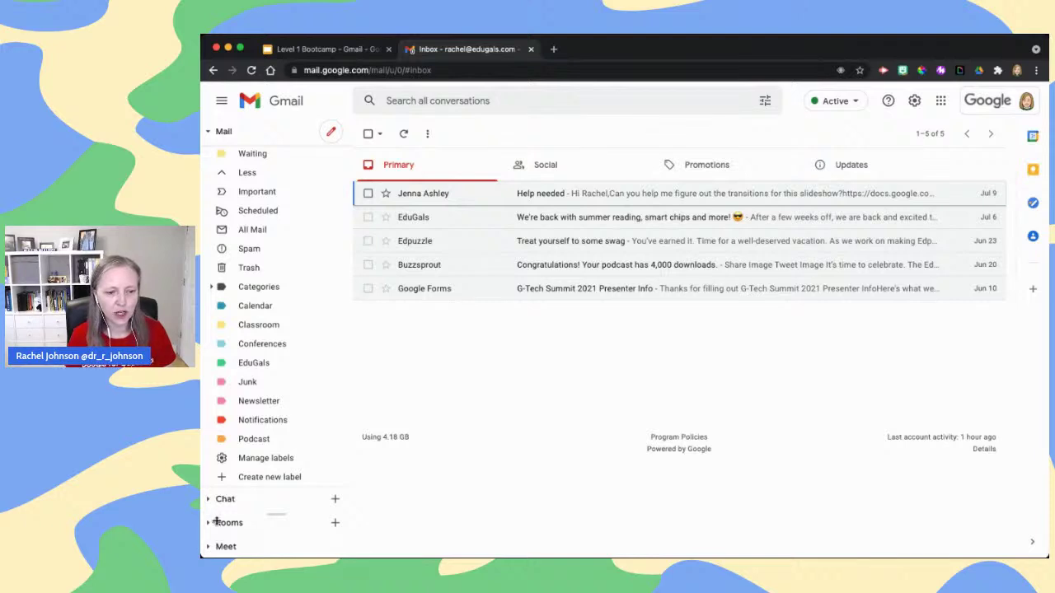
# Expand and collapse the Chat and Meet sections, then preview the newest/oldest sort choices
pyautogui.click(207, 498)
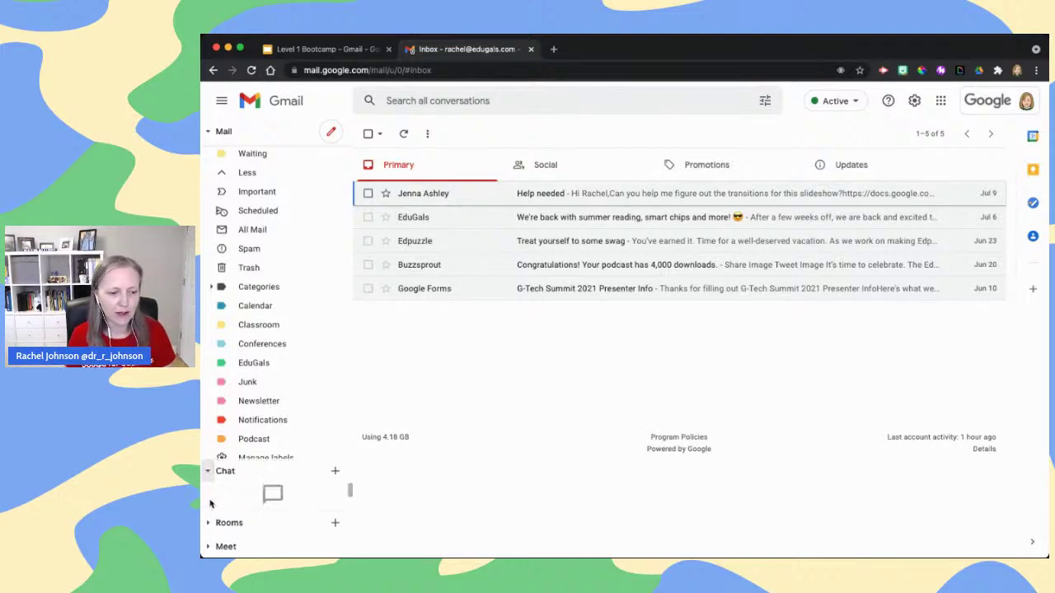
pyautogui.click(208, 438)
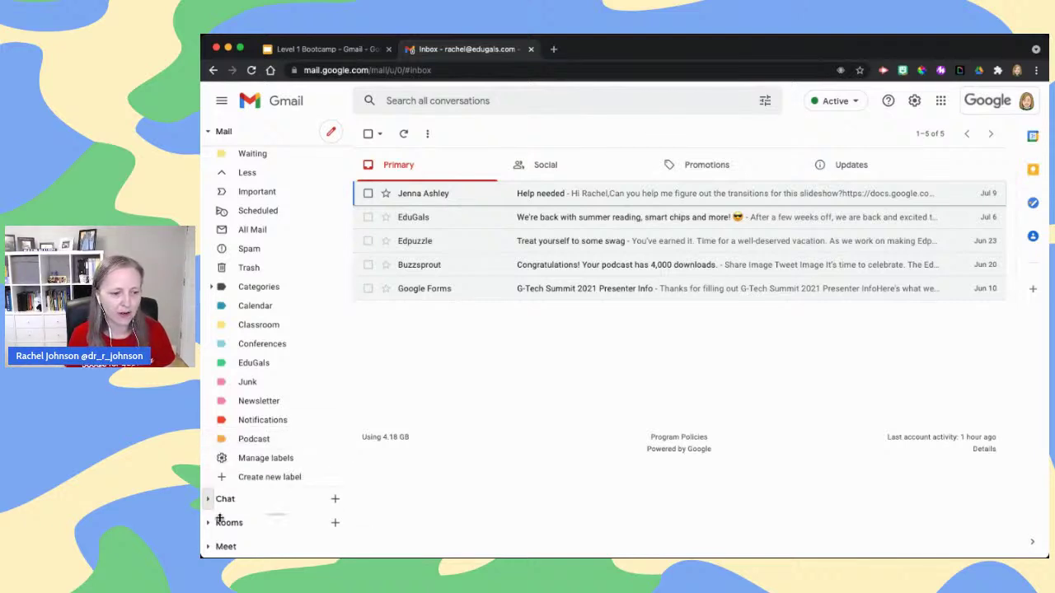
pyautogui.click(207, 546)
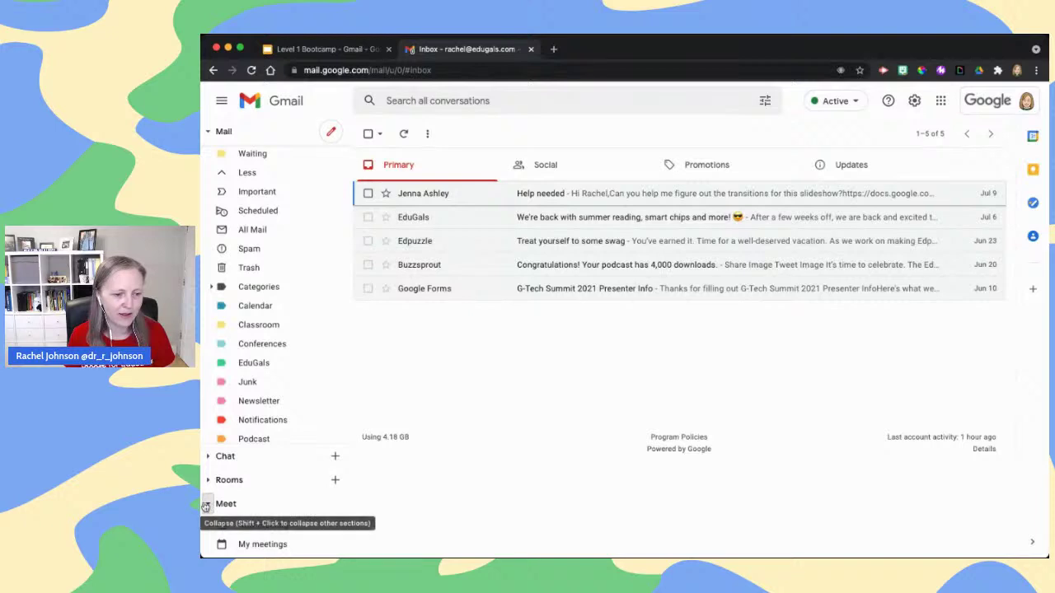
pyautogui.click(208, 502)
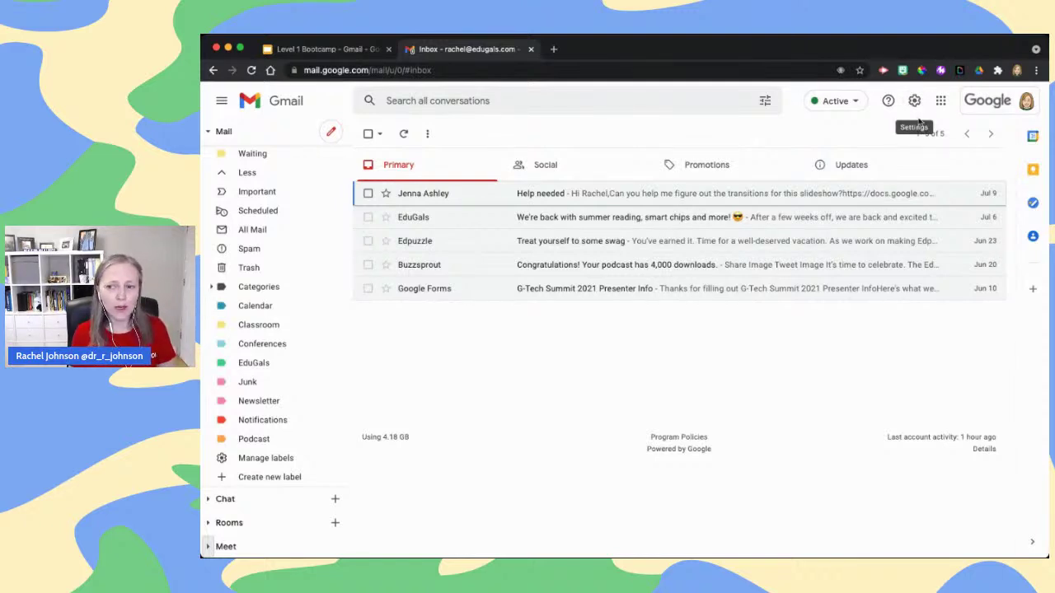
pyautogui.click(914, 129)
pyautogui.click(901, 126)
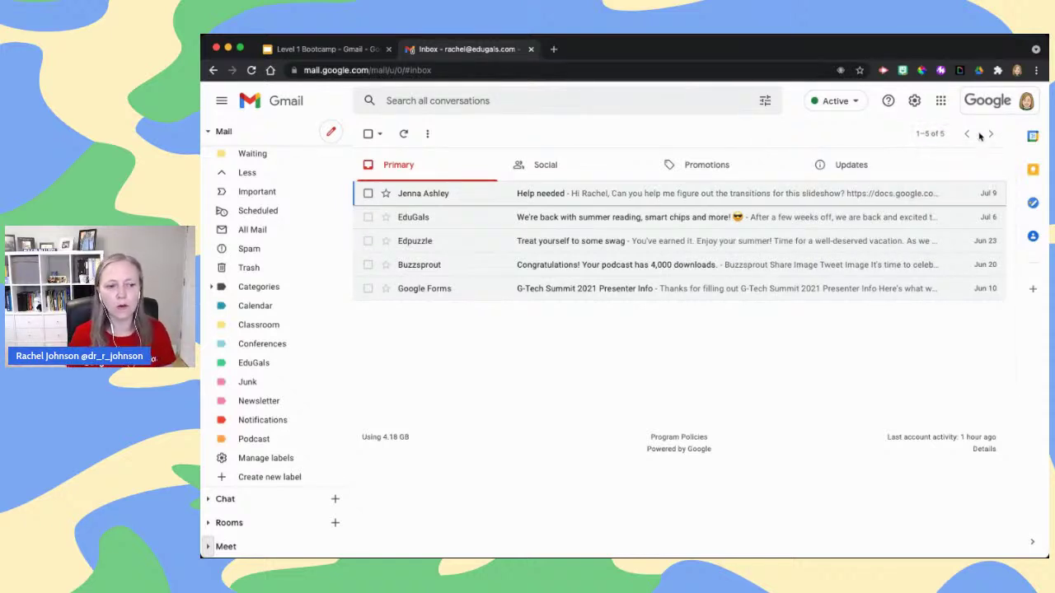
# Advance the deck to the Stars slide, then return to the Gmail inbox
pyautogui.click(340, 51)
pyautogui.click(842, 303)
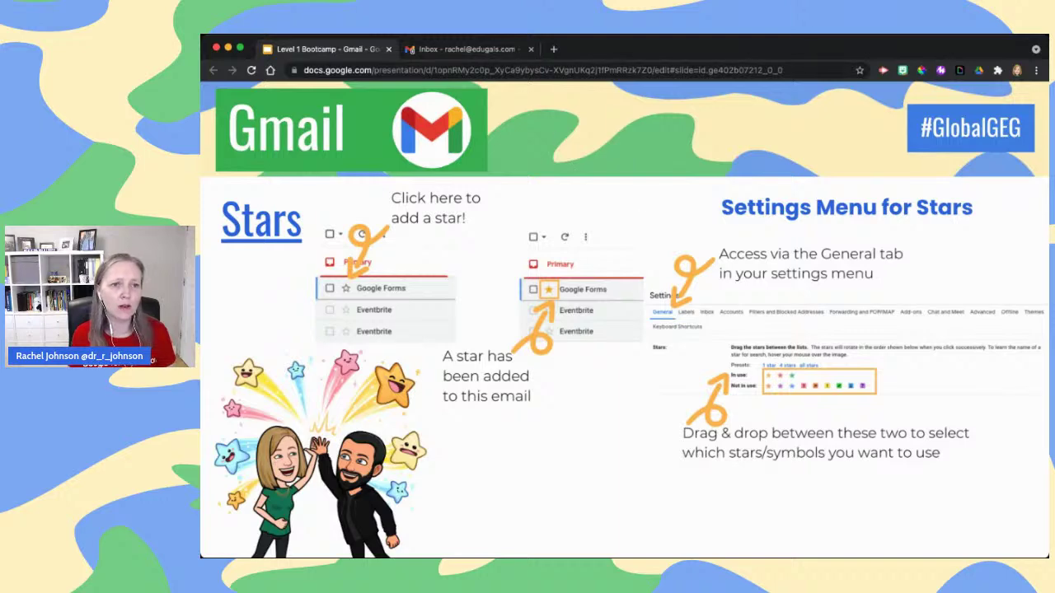
pyautogui.click(468, 49)
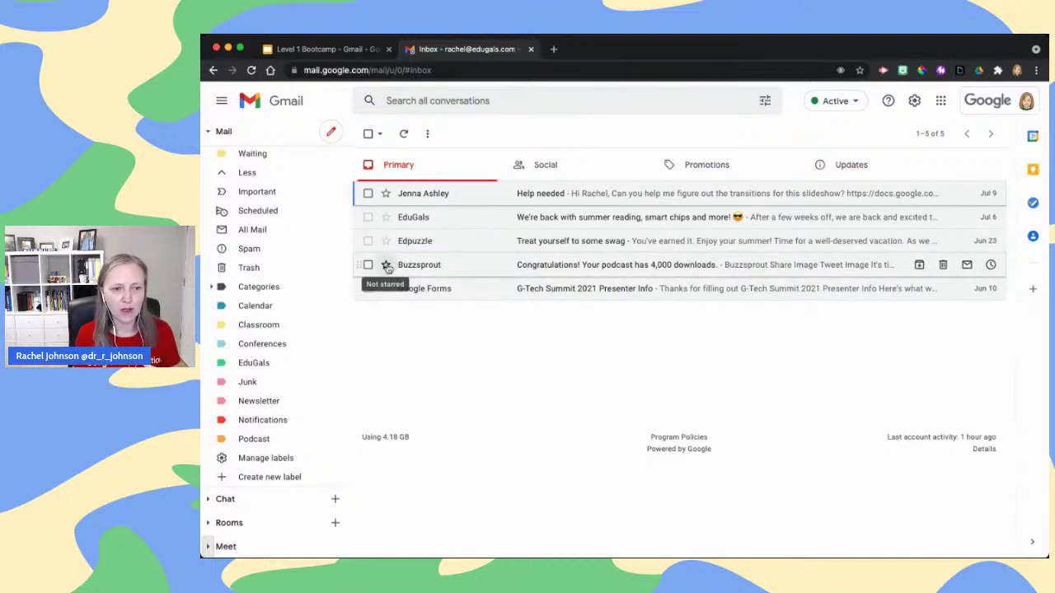
# Star the Help needed email, view it under Starred, then unstar it from the inbox
pyautogui.click(386, 194)
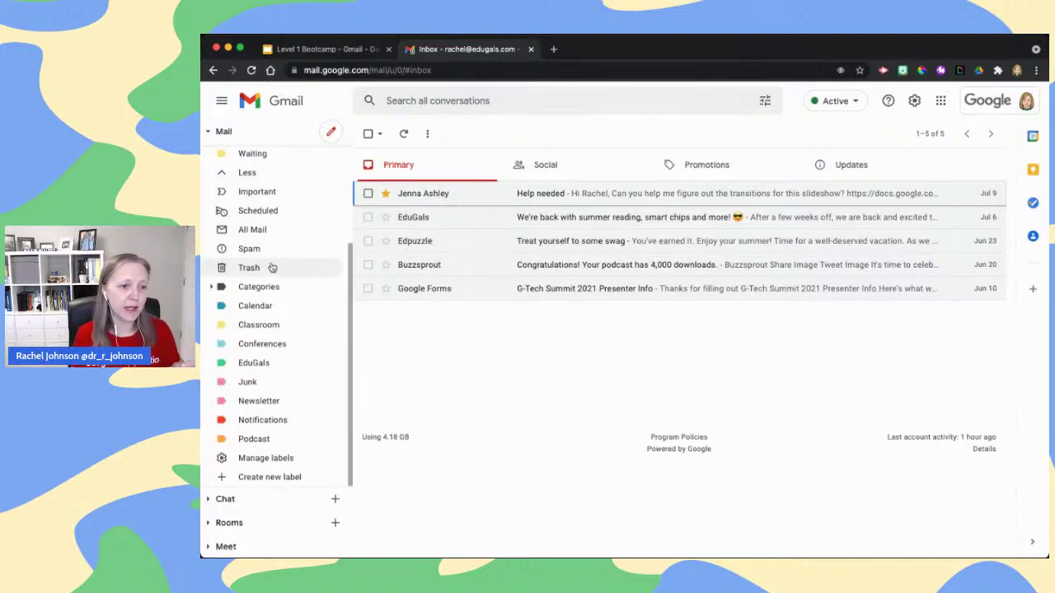
pyautogui.scroll(3, 251, 267)
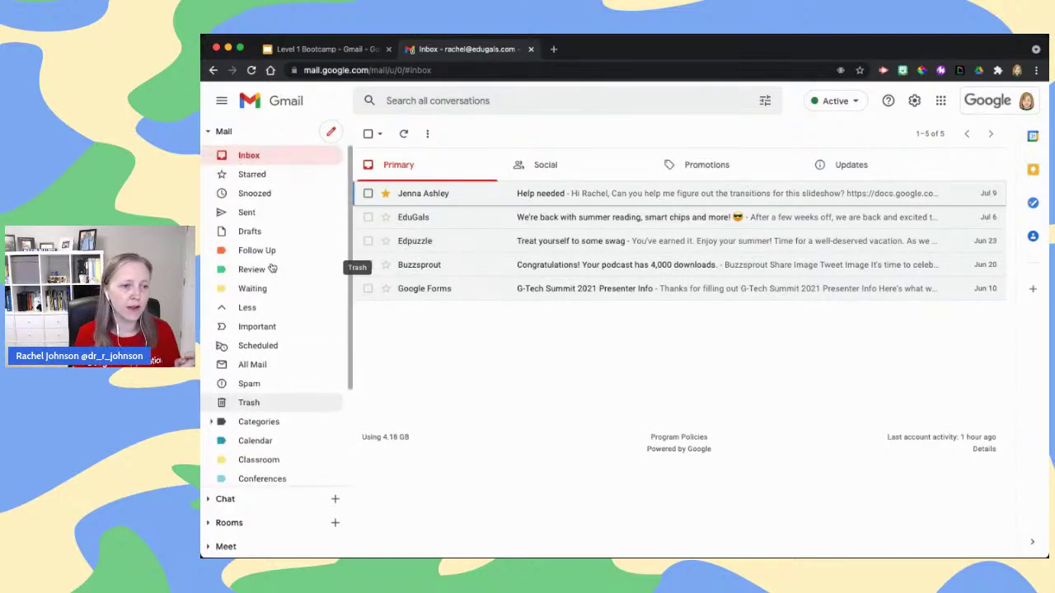
pyautogui.click(246, 176)
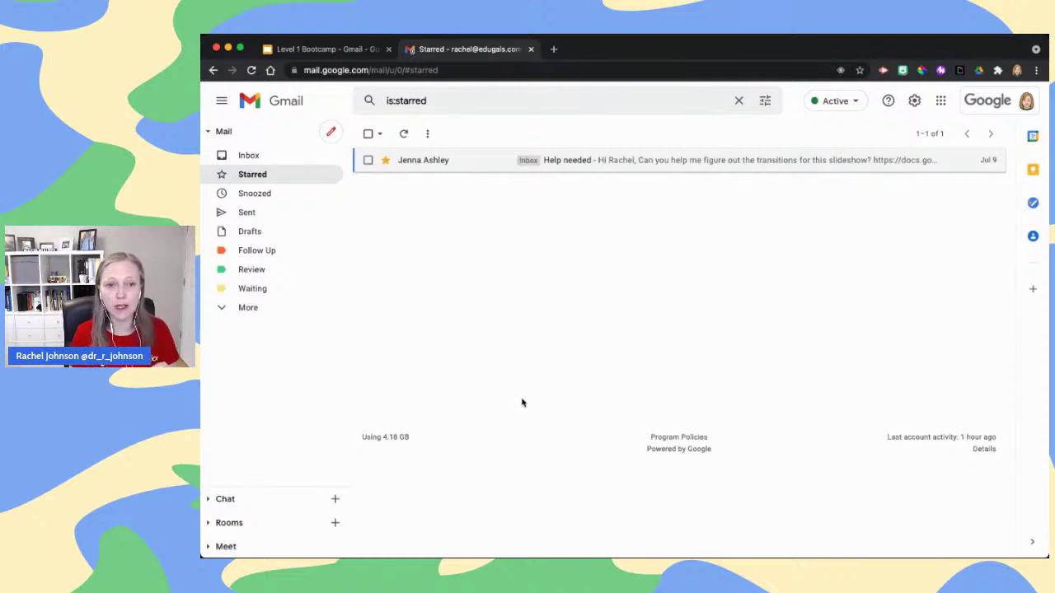
pyautogui.click(292, 153)
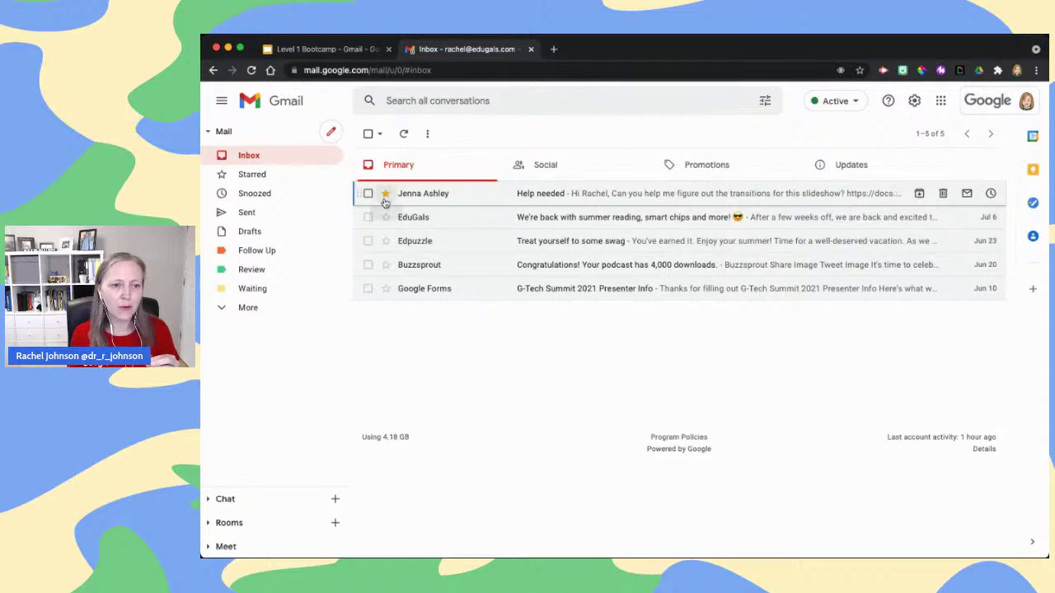
pyautogui.click(386, 195)
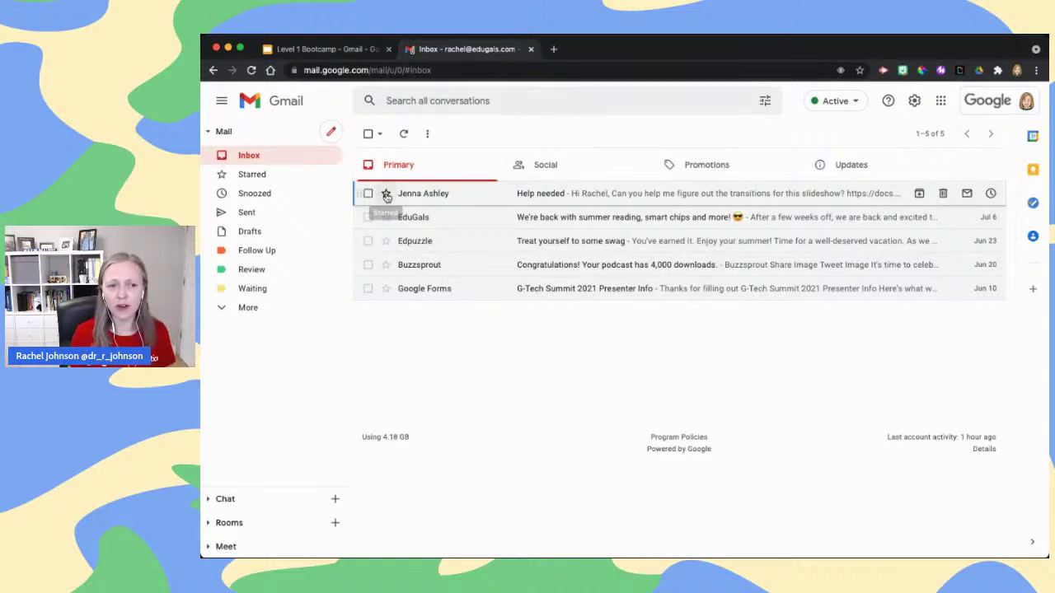
# Open the Help needed email and cycle its star through colours before clearing it
pyautogui.click(435, 198)
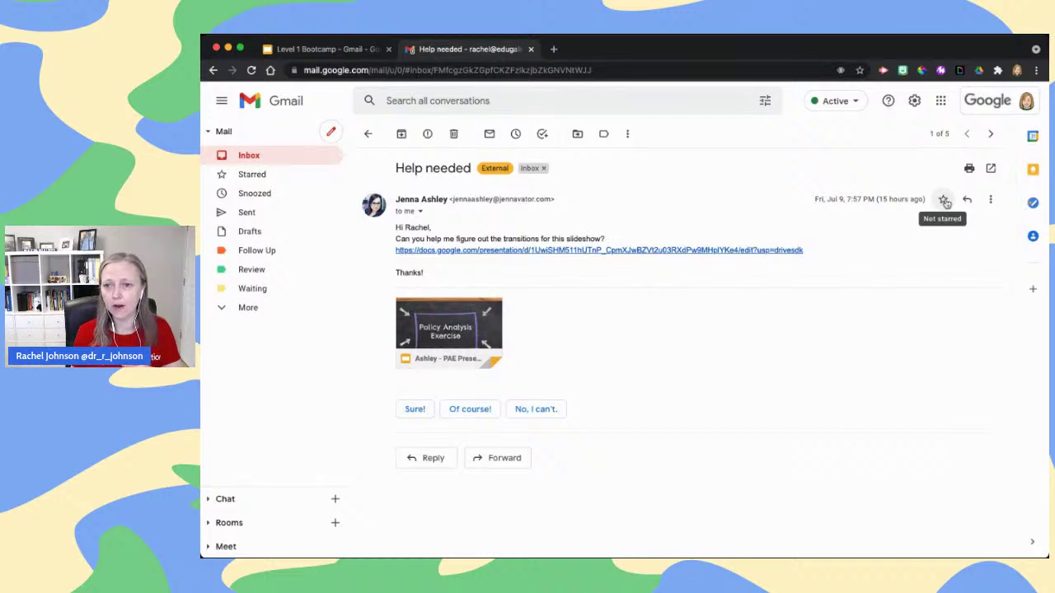
pyautogui.click(943, 201)
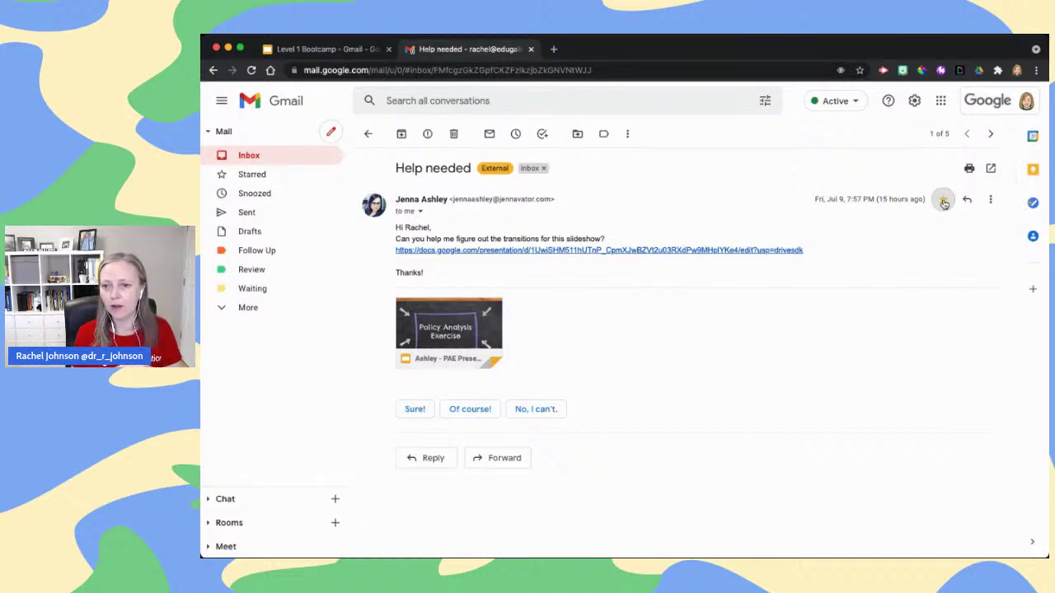
pyautogui.click(944, 202)
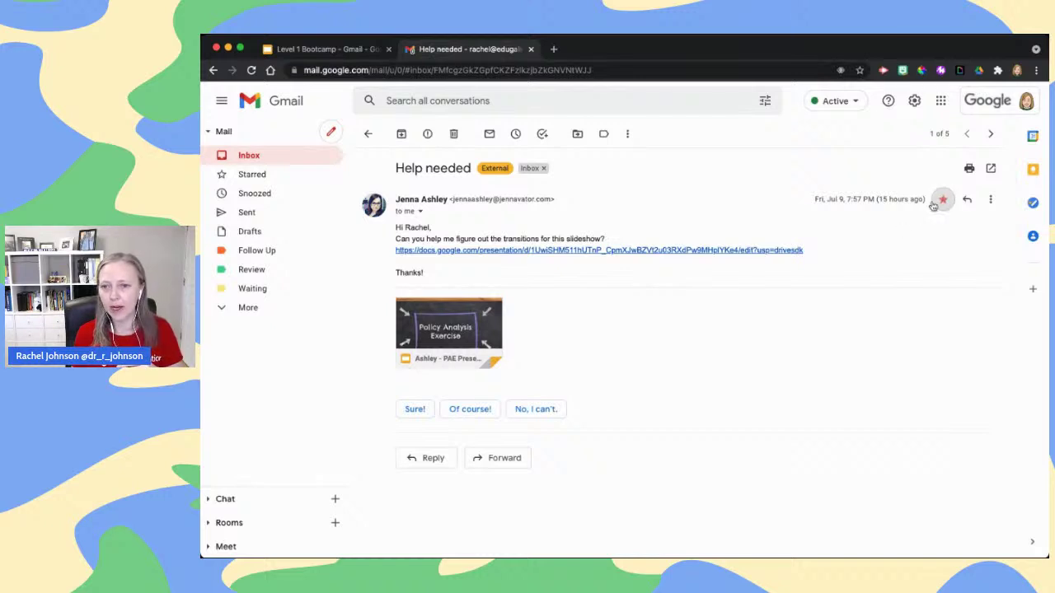
pyautogui.click(943, 202)
pyautogui.click(942, 202)
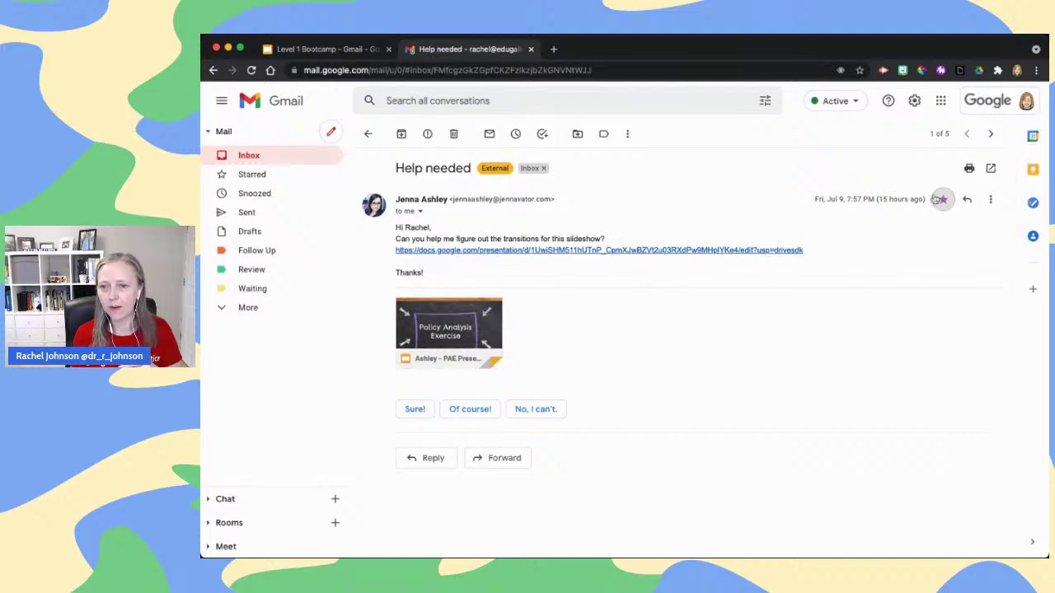
pyautogui.click(942, 202)
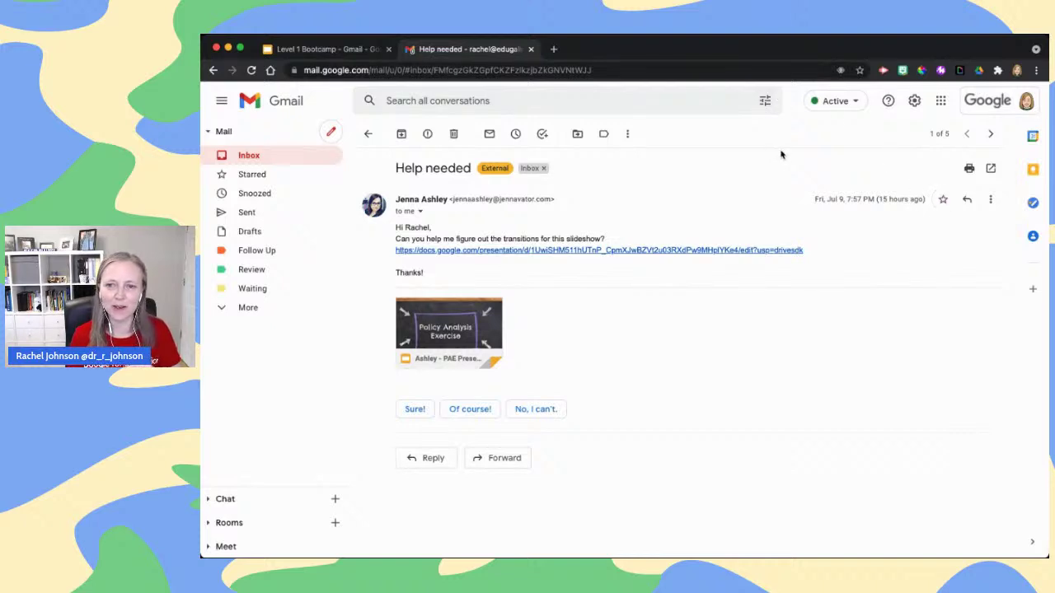
# Re-star the conversation with More > Add star and return to the inbox
pyautogui.click(628, 134)
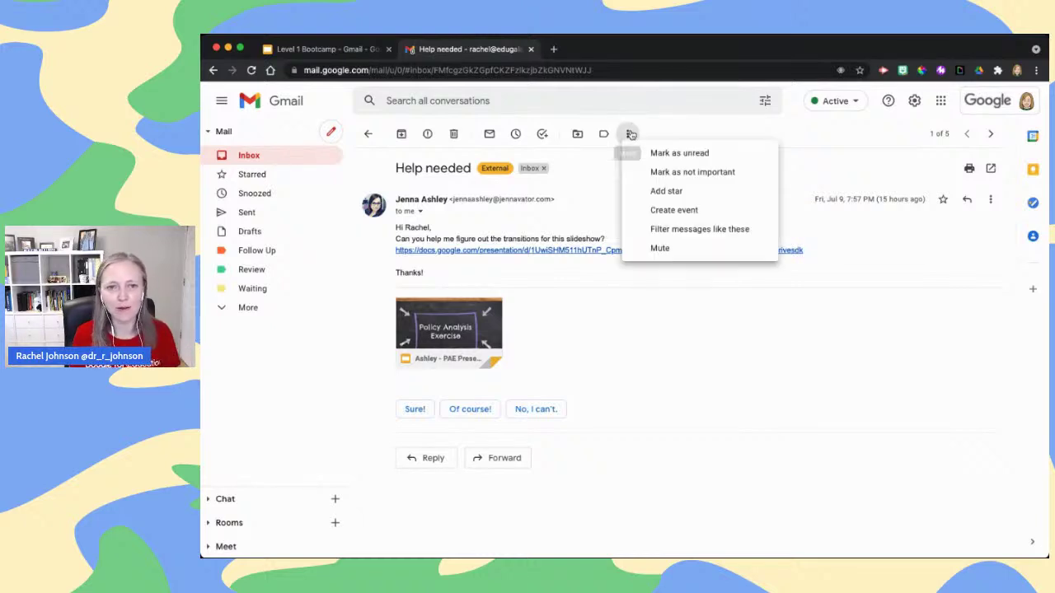
pyautogui.click(681, 192)
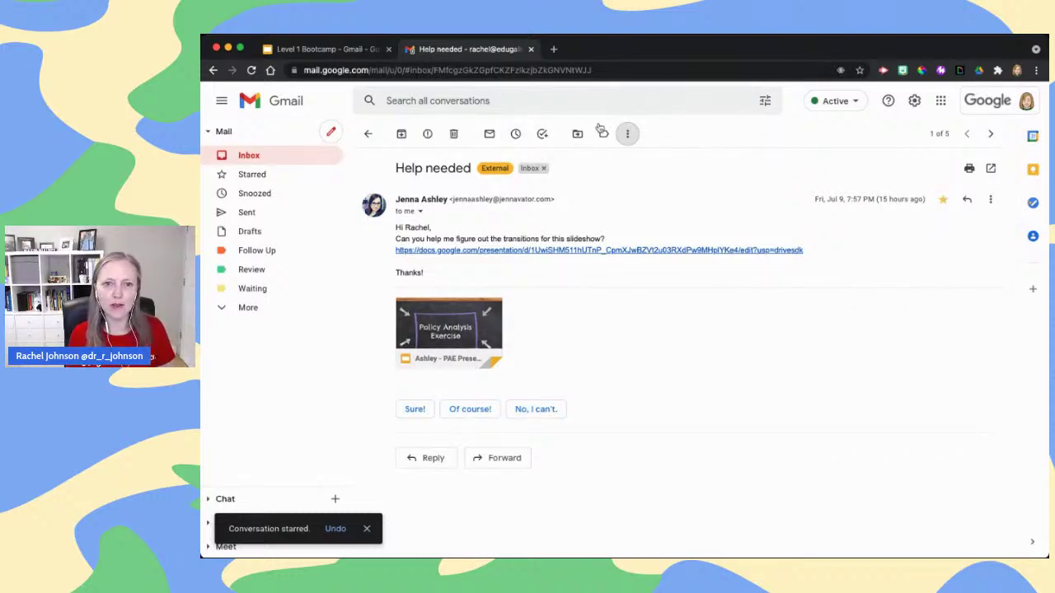
pyautogui.click(288, 158)
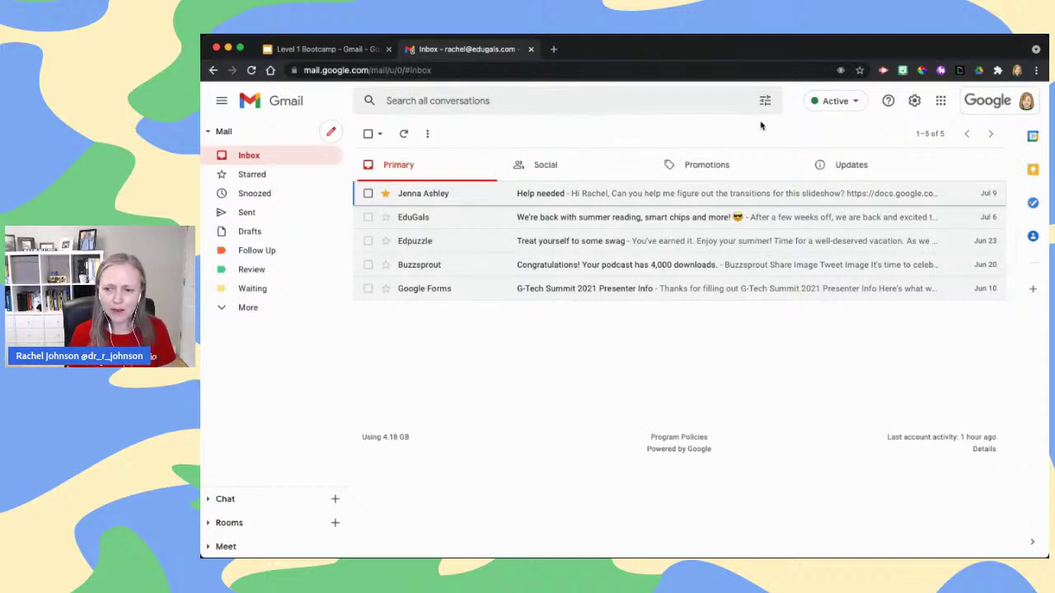
# Cycle the Help needed email's star from red to purple, then open Quick settings
pyautogui.click(386, 194)
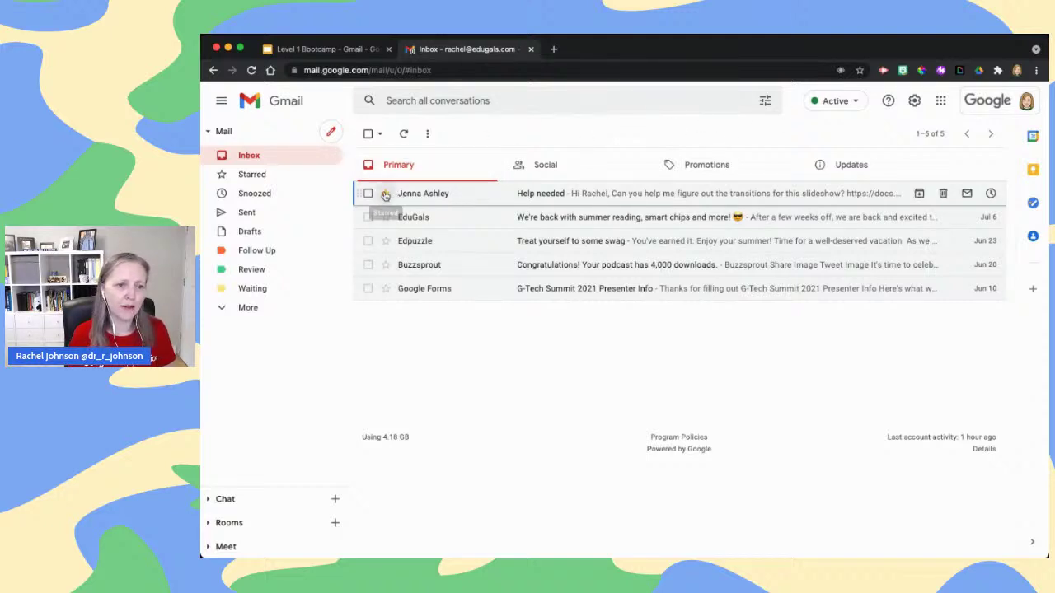
pyautogui.click(386, 195)
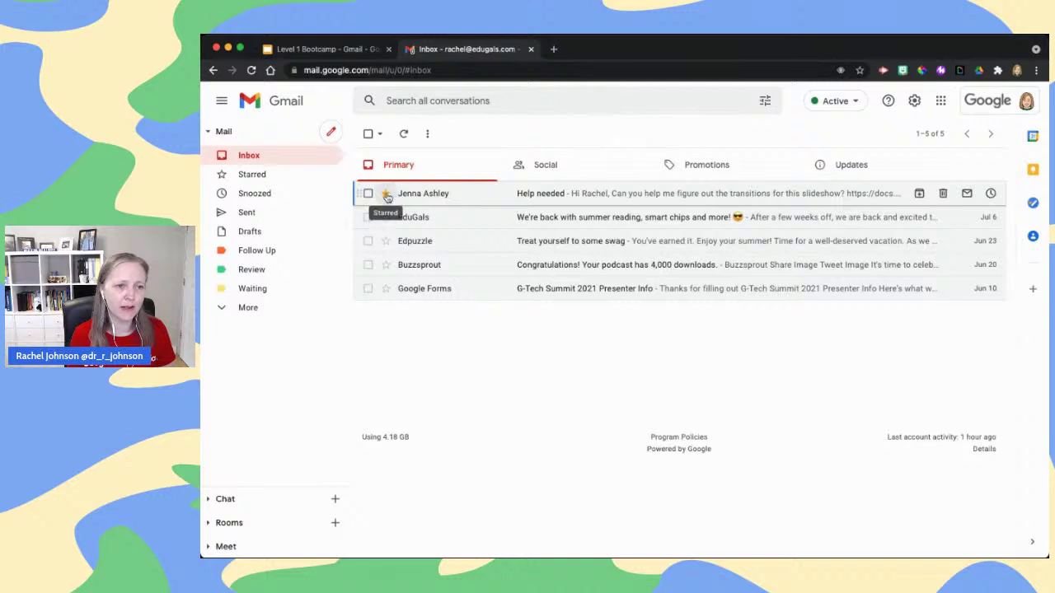
pyautogui.click(386, 194)
pyautogui.click(386, 195)
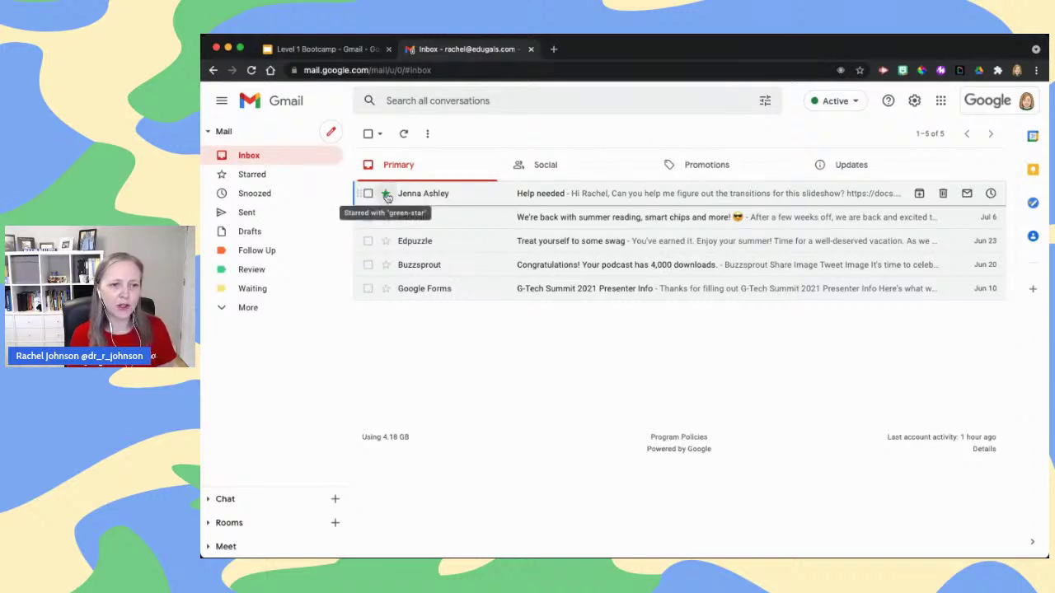
pyautogui.click(385, 195)
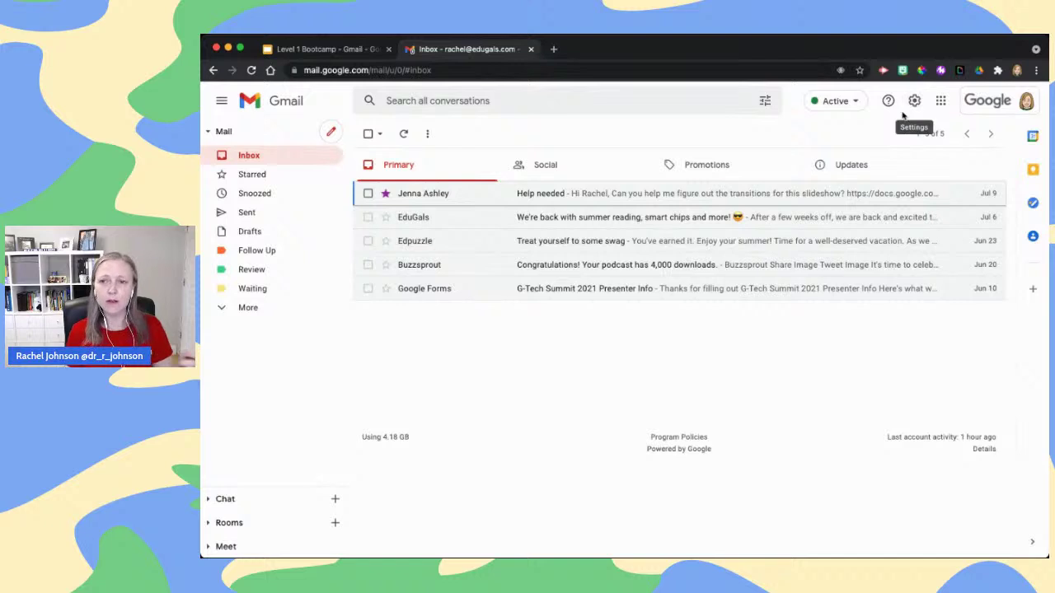
pyautogui.click(914, 100)
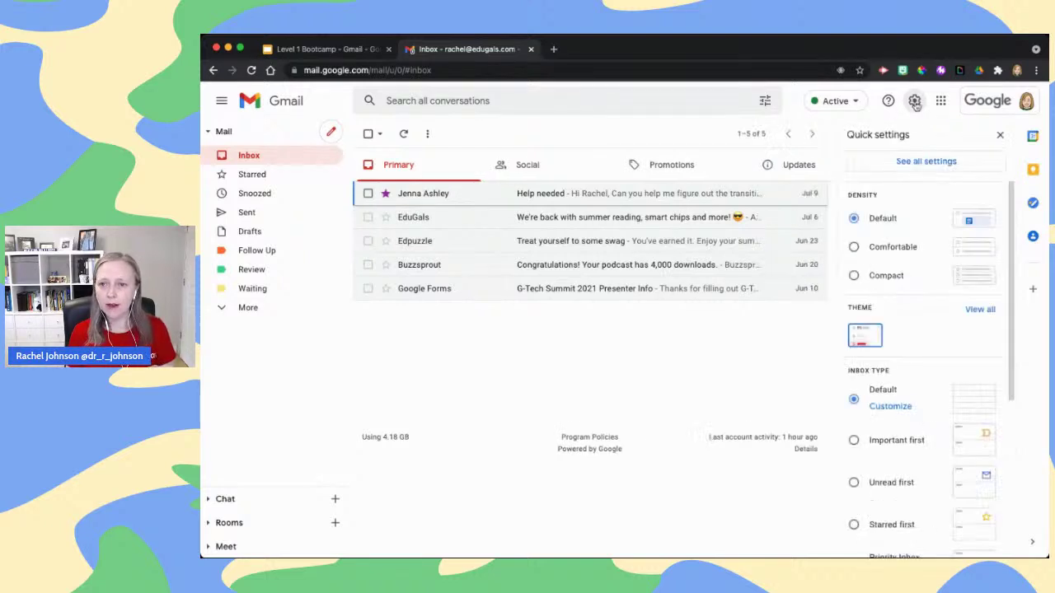
# In the full settings, drag the purple star into Not in use and save changes
pyautogui.click(934, 161)
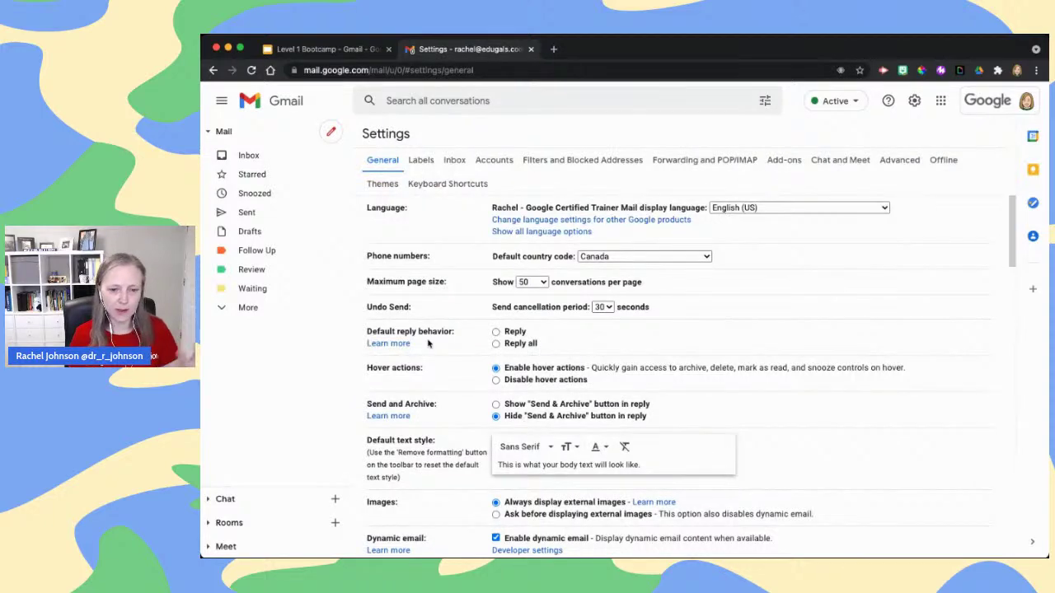
pyautogui.scroll(-3, 428, 344)
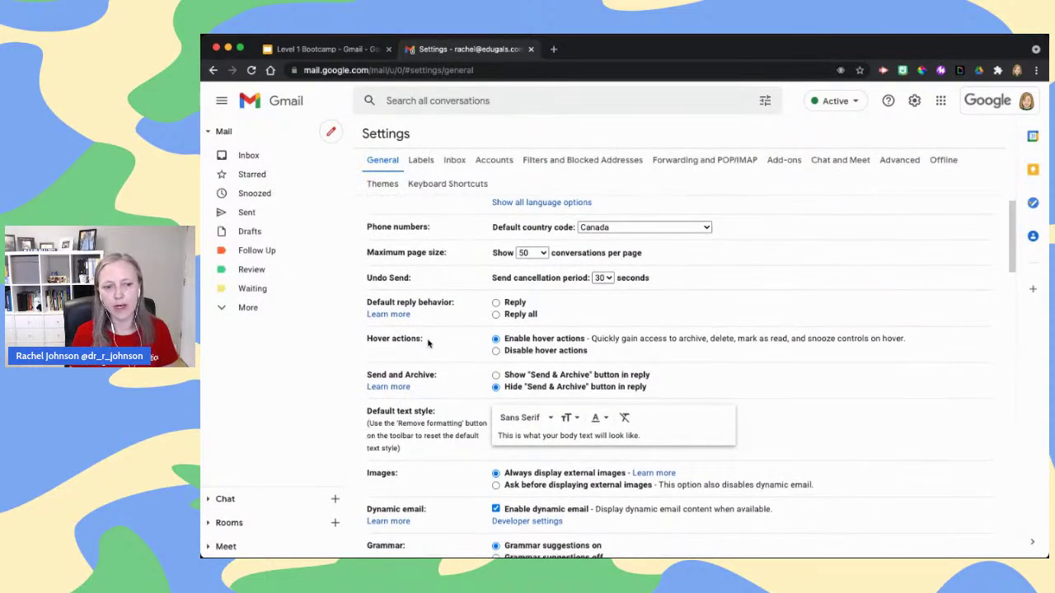
pyautogui.scroll(-10, 428, 344)
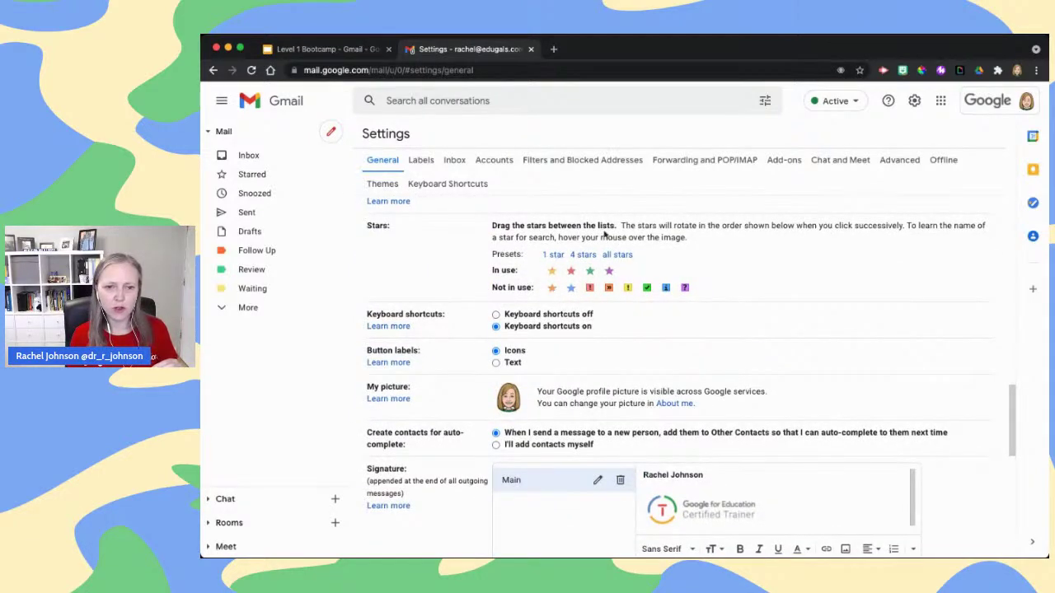
pyautogui.moveTo(608, 271)
pyautogui.mouseDown()
pyautogui.moveTo(573, 286)
pyautogui.moveTo(537, 275)
pyautogui.moveTo(588, 277)
pyautogui.mouseUp()
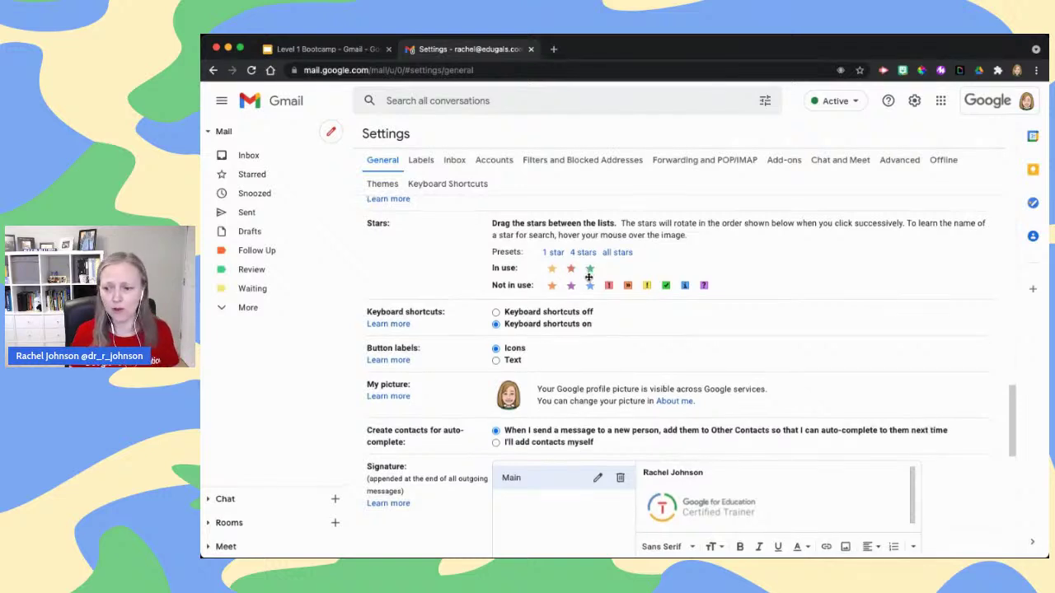
pyautogui.scroll(-2, 584, 278)
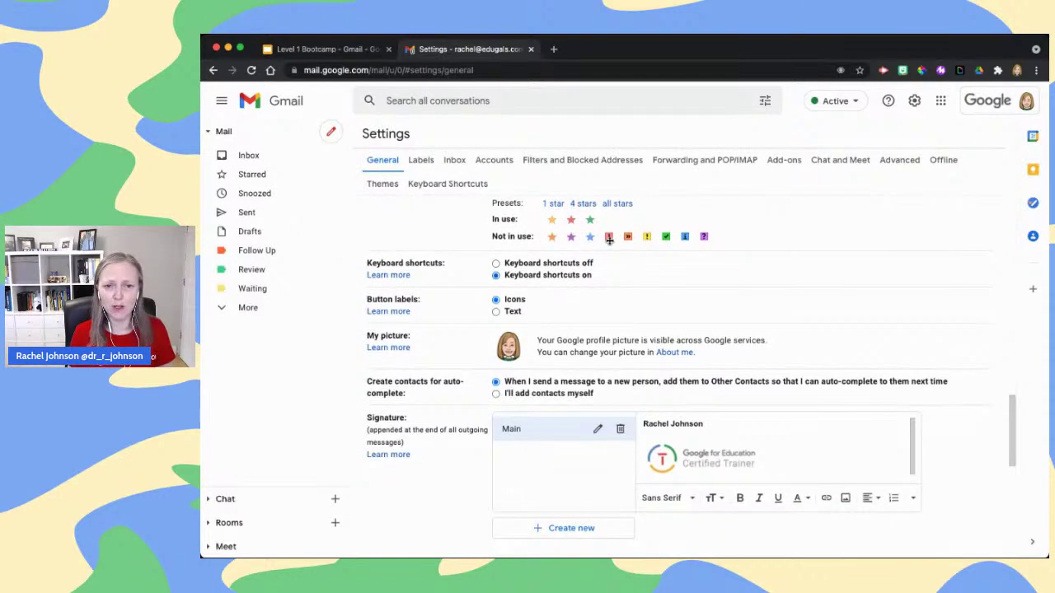
pyautogui.scroll(-8, 400, 257)
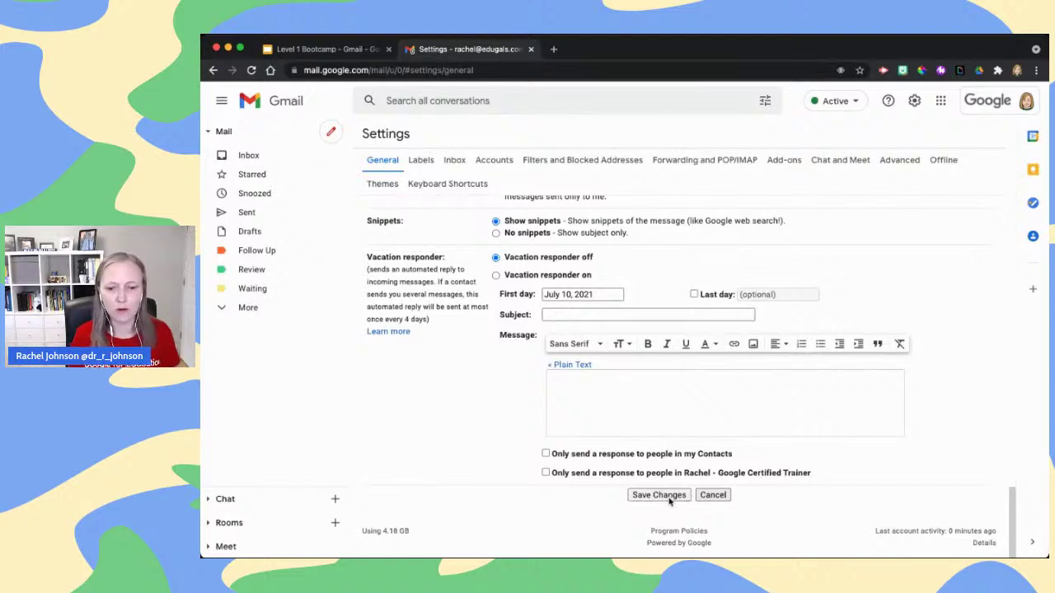
pyautogui.click(658, 495)
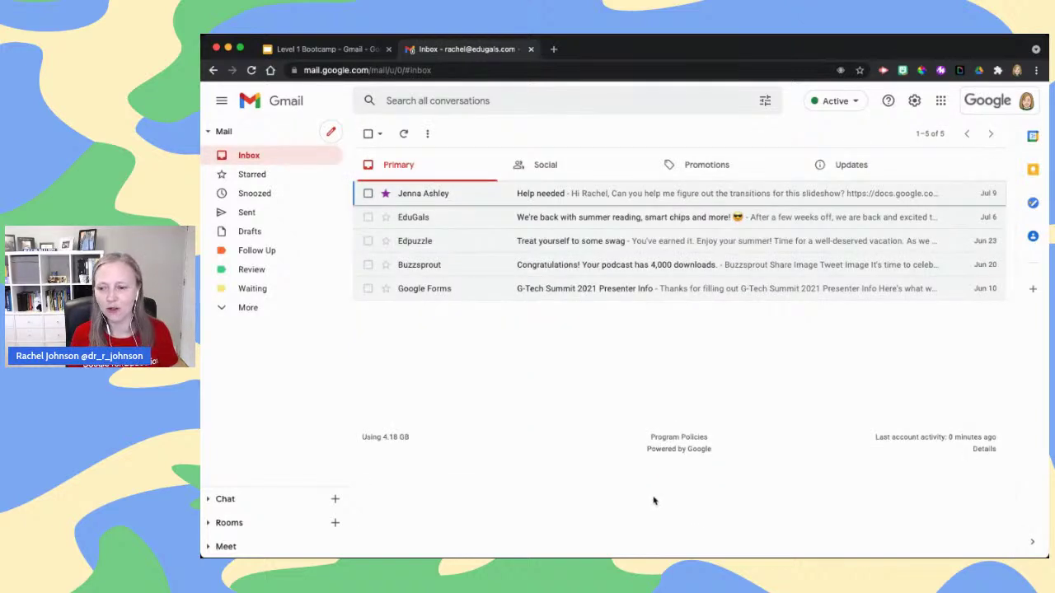
# Advance the deck to the Inbox Layouts (Priority Inbox) slide, then switch back to Gmail
pyautogui.click(337, 50)
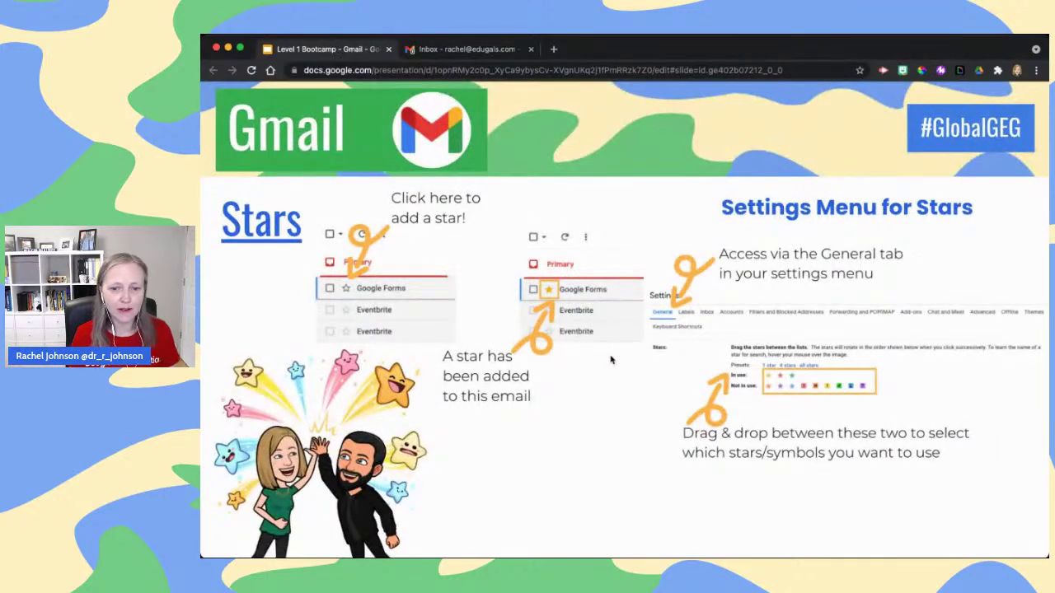
pyautogui.press('Right')
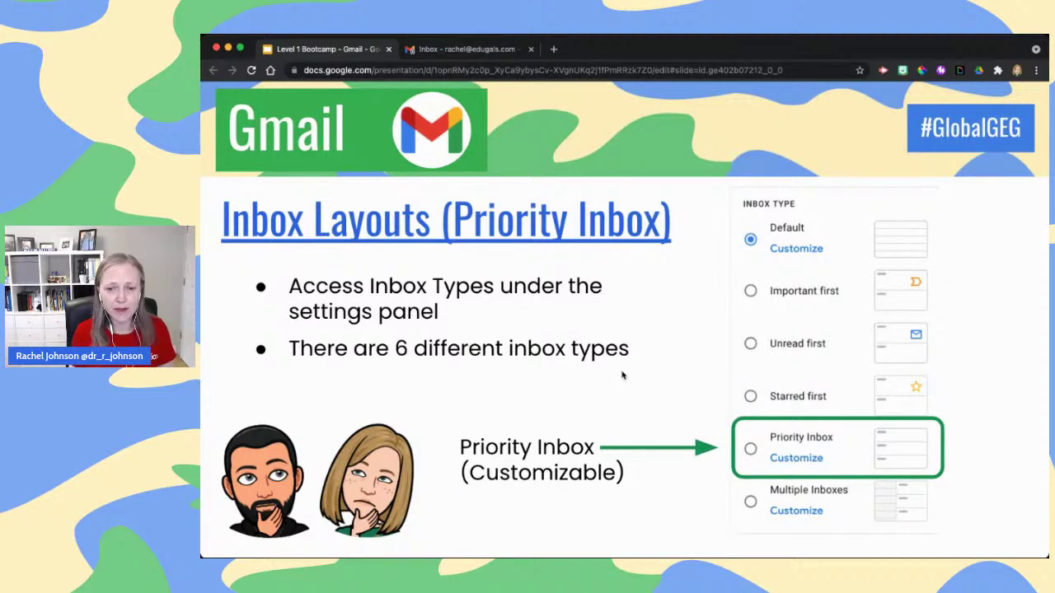
pyautogui.click(430, 50)
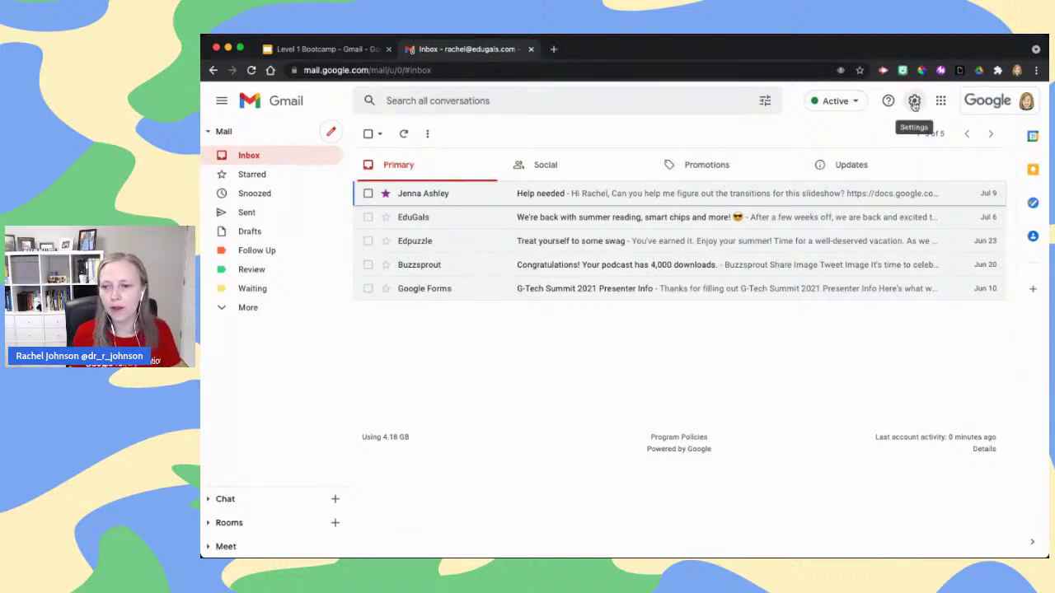
pyautogui.click(915, 102)
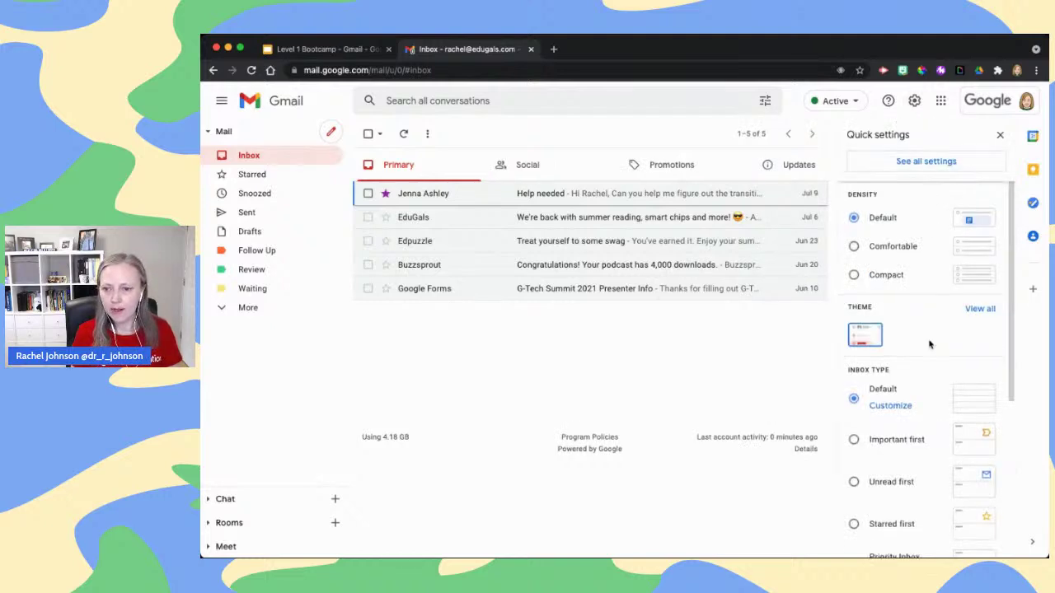
pyautogui.scroll(-2, 929, 345)
pyautogui.scroll(-3, 929, 345)
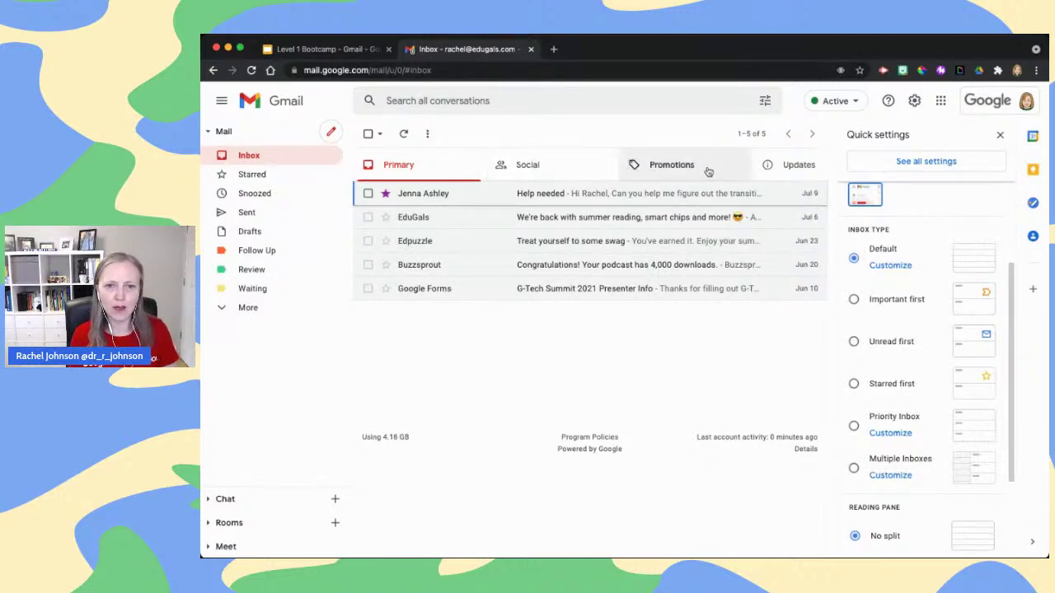
pyautogui.click(892, 265)
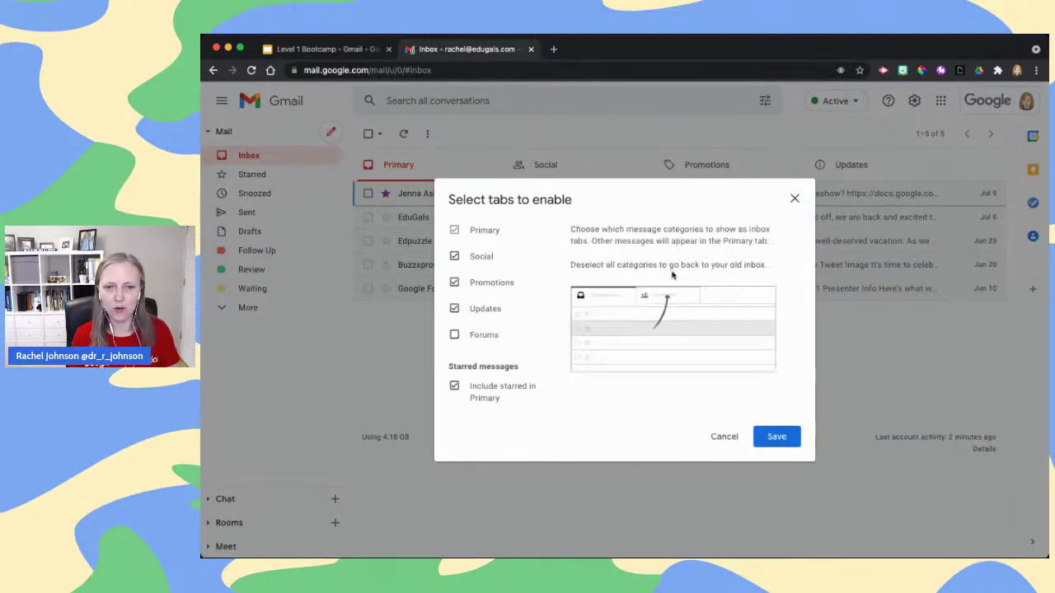
pyautogui.click(794, 199)
pyautogui.click(912, 103)
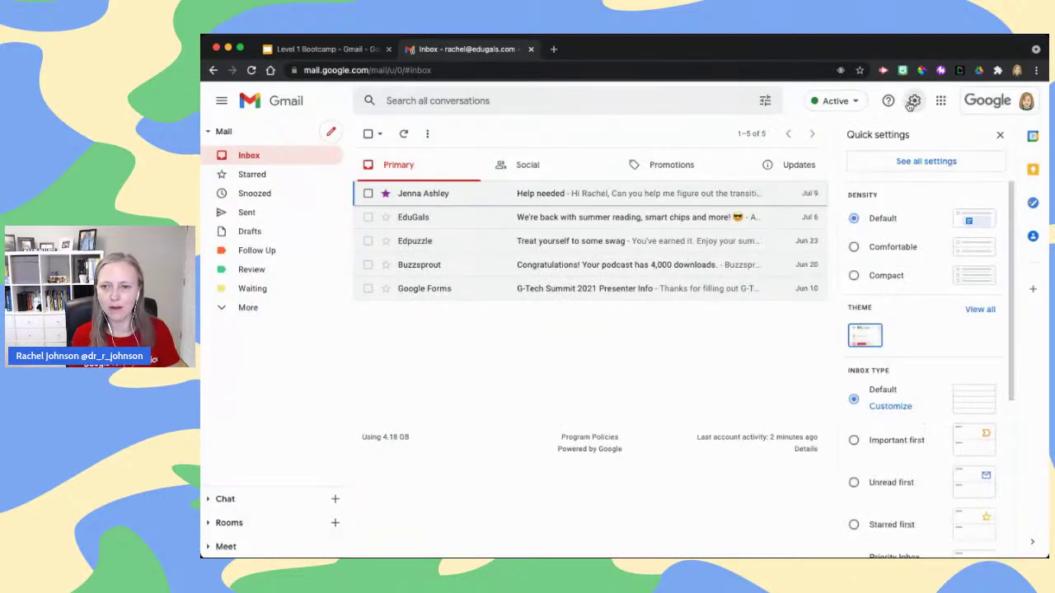
pyautogui.scroll(-3, 909, 285)
pyautogui.scroll(1, 905, 278)
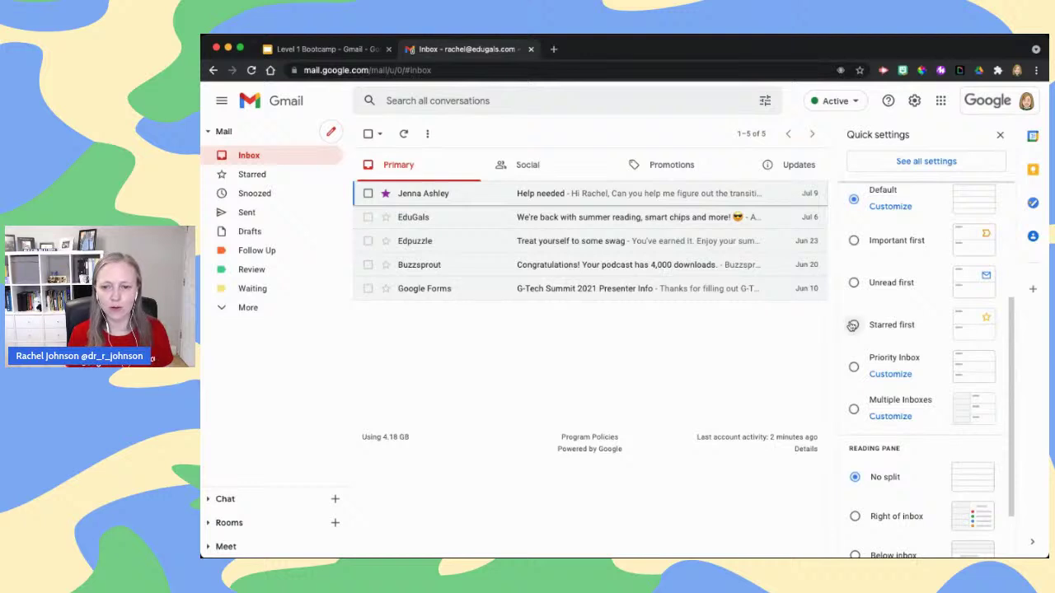
# Try Starred first, then set the inbox type to Priority Inbox and open its Customize settings
pyautogui.click(853, 326)
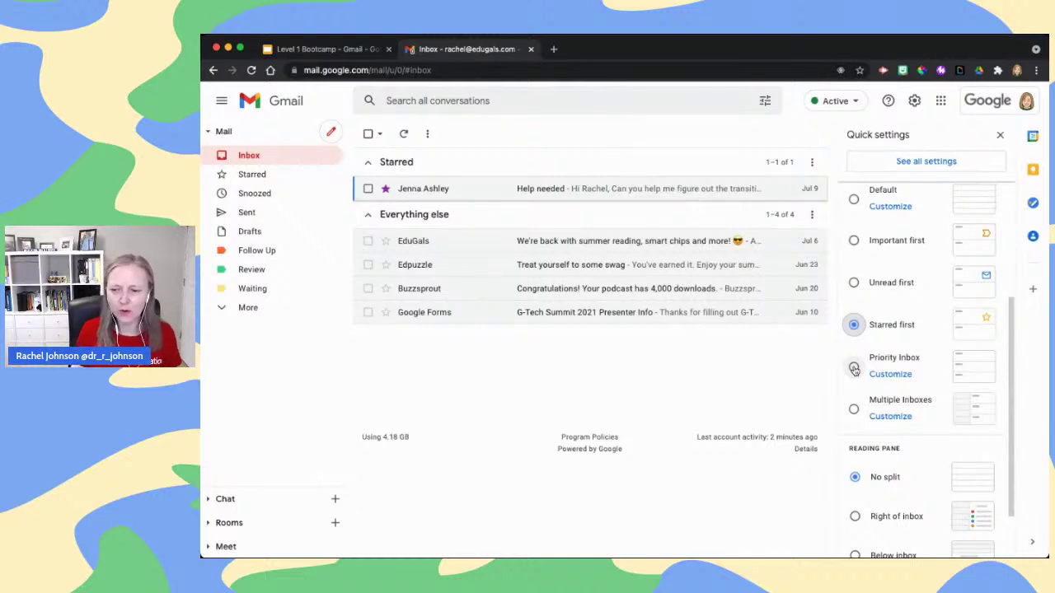
pyautogui.click(854, 369)
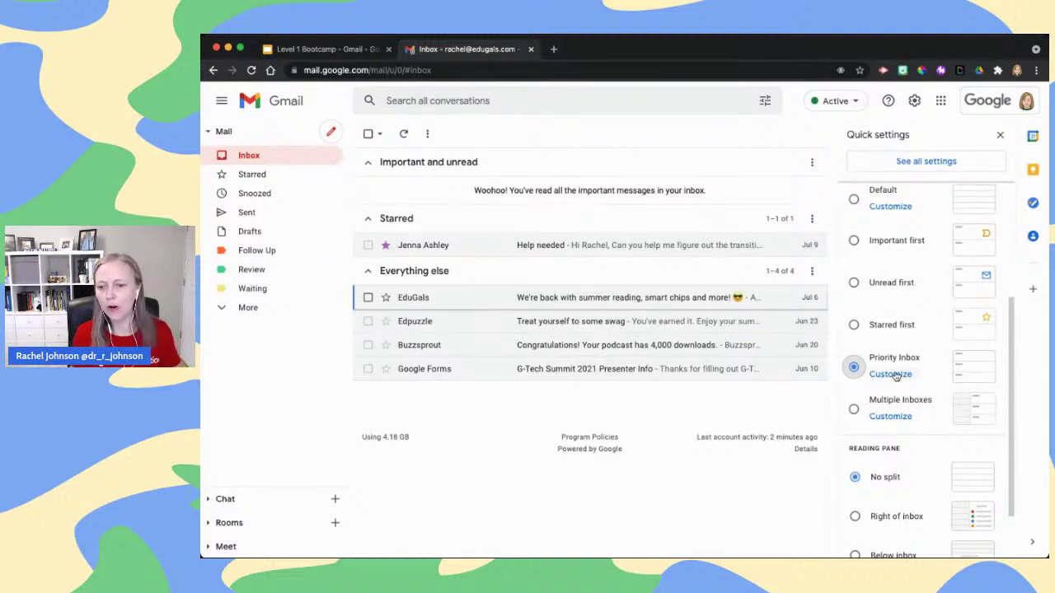
pyautogui.click(891, 374)
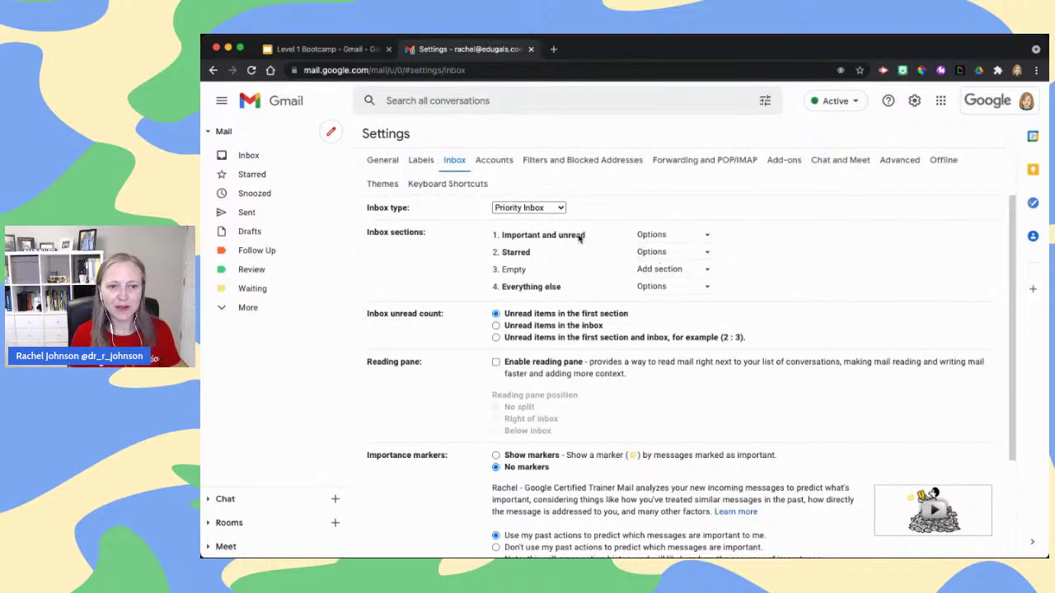
# Set the first Priority Inbox section to Unread and the second to Important
pyautogui.click(687, 239)
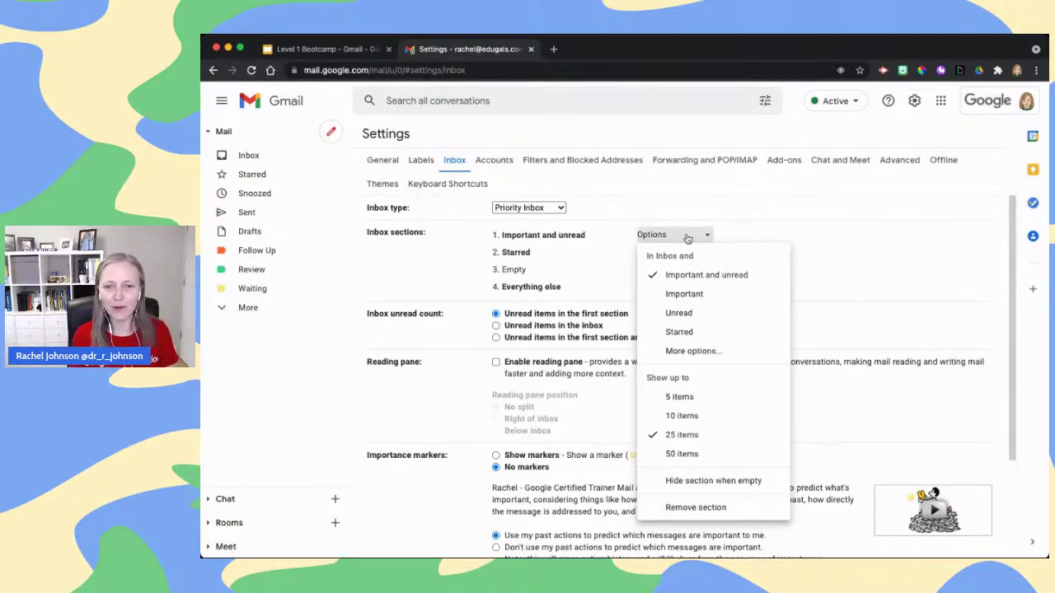
pyautogui.click(691, 310)
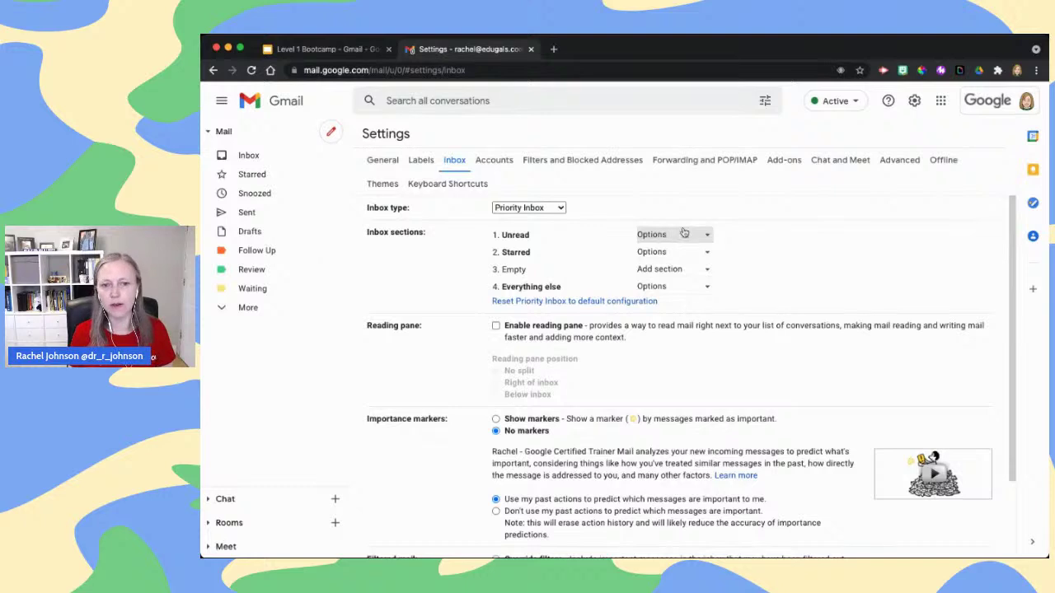
pyautogui.click(670, 254)
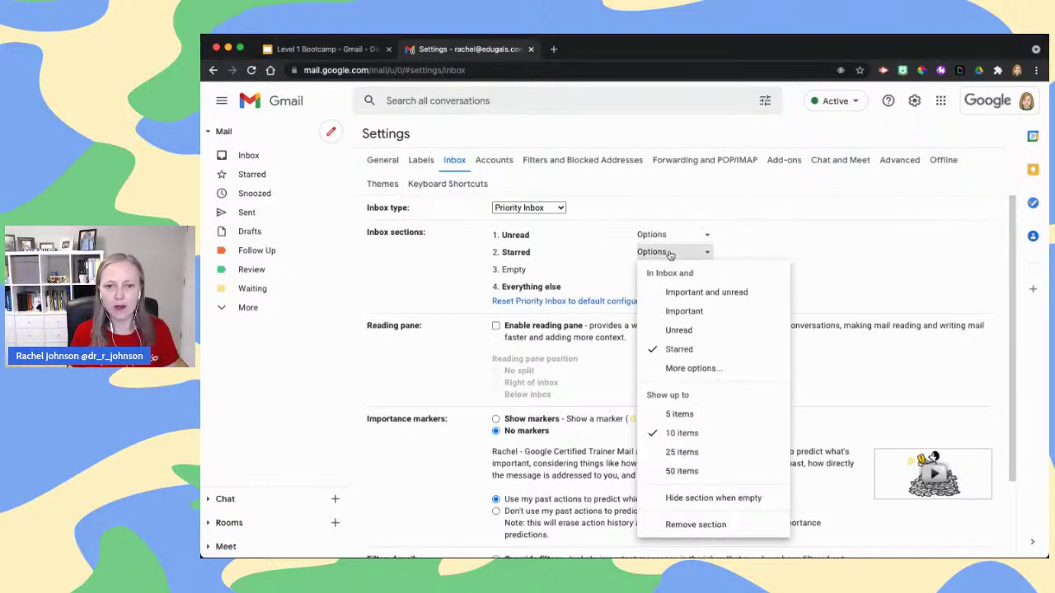
pyautogui.click(684, 311)
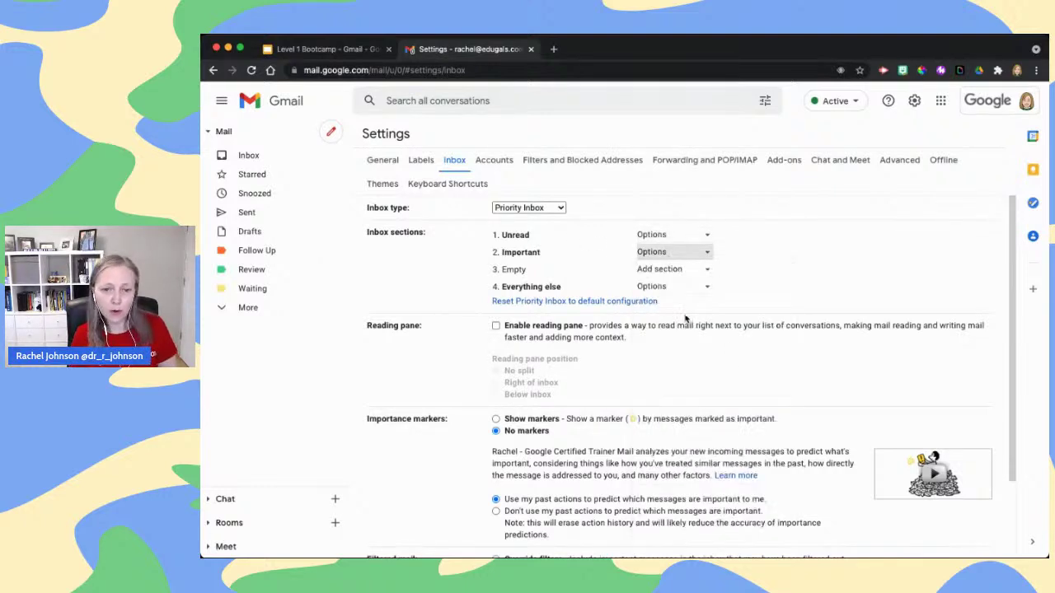
# Browse More options labels for a third section, leave it empty, and move down to Save Changes
pyautogui.click(675, 269)
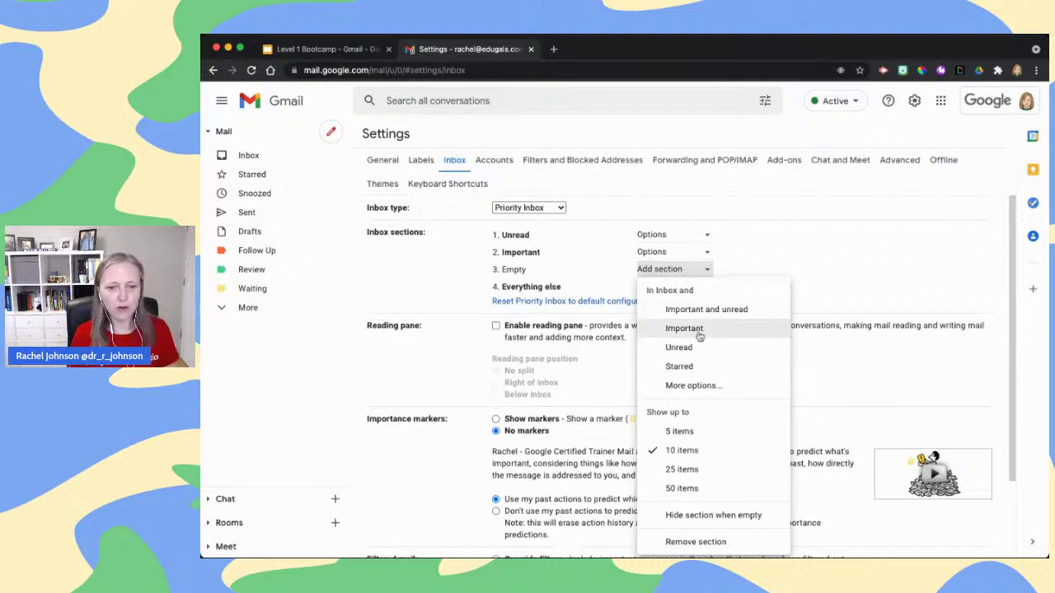
pyautogui.click(692, 385)
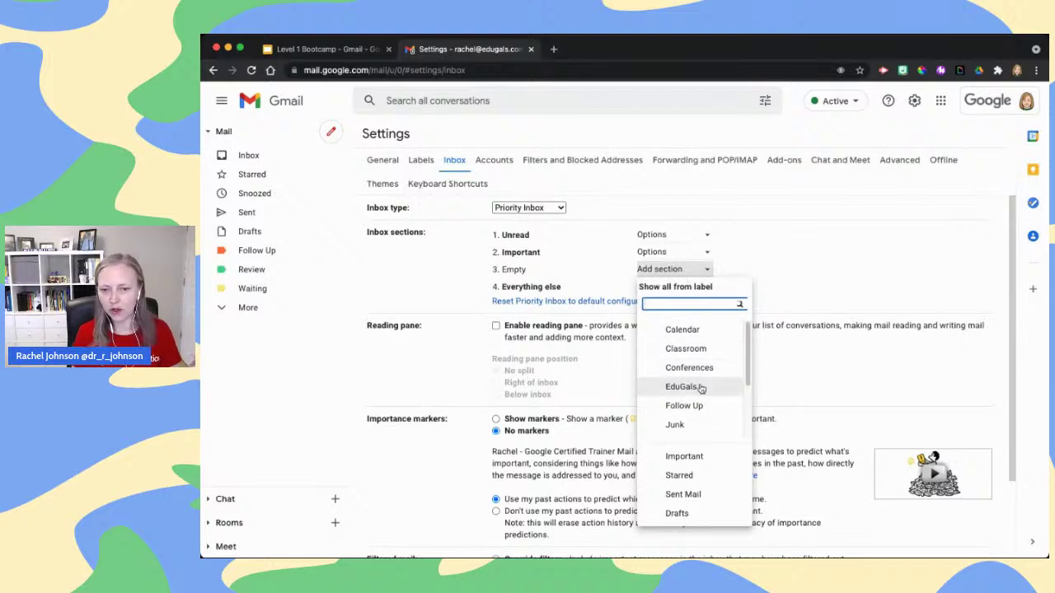
pyautogui.scroll(-1, 701, 387)
pyautogui.scroll(-3, 700, 388)
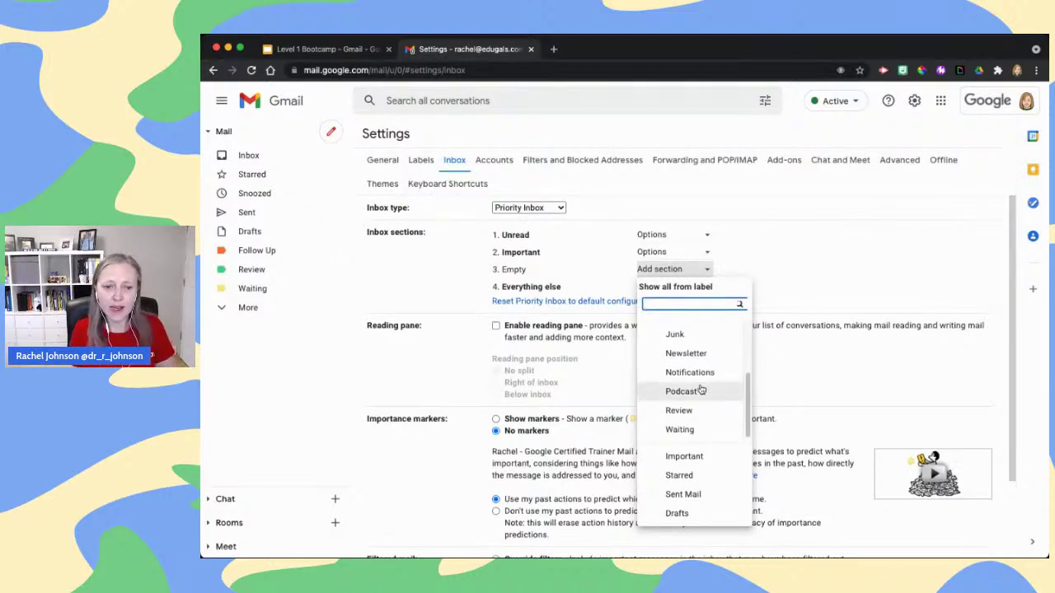
pyautogui.click(483, 265)
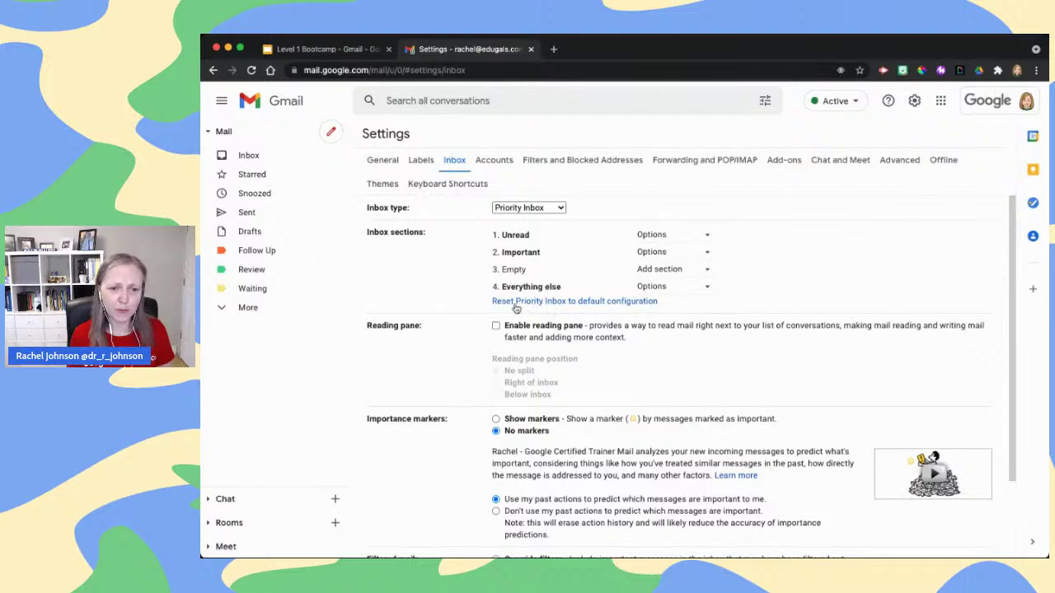
pyautogui.scroll(-1, 592, 301)
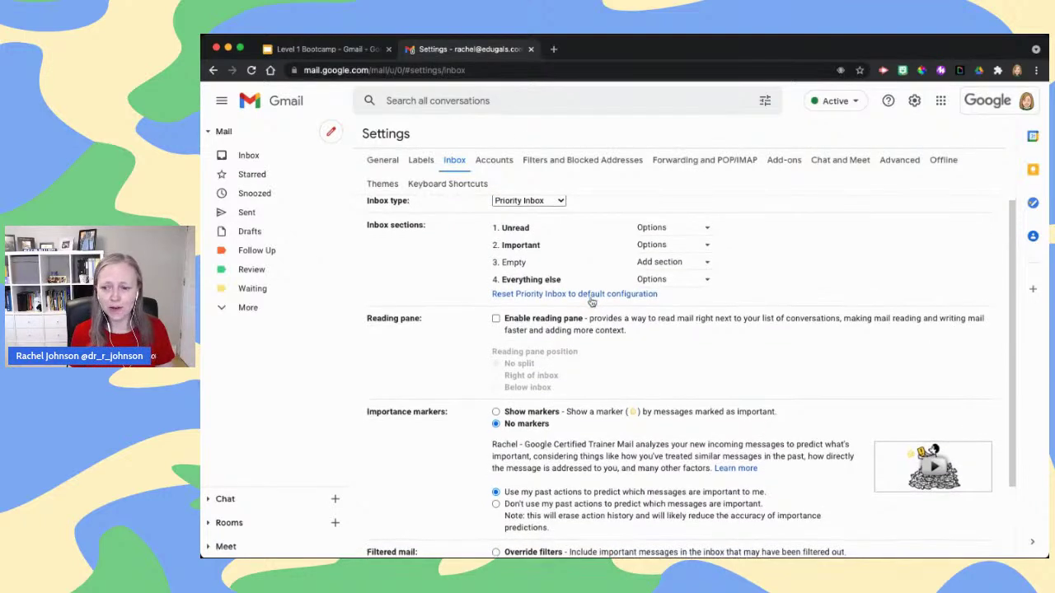
pyautogui.scroll(-5, 591, 301)
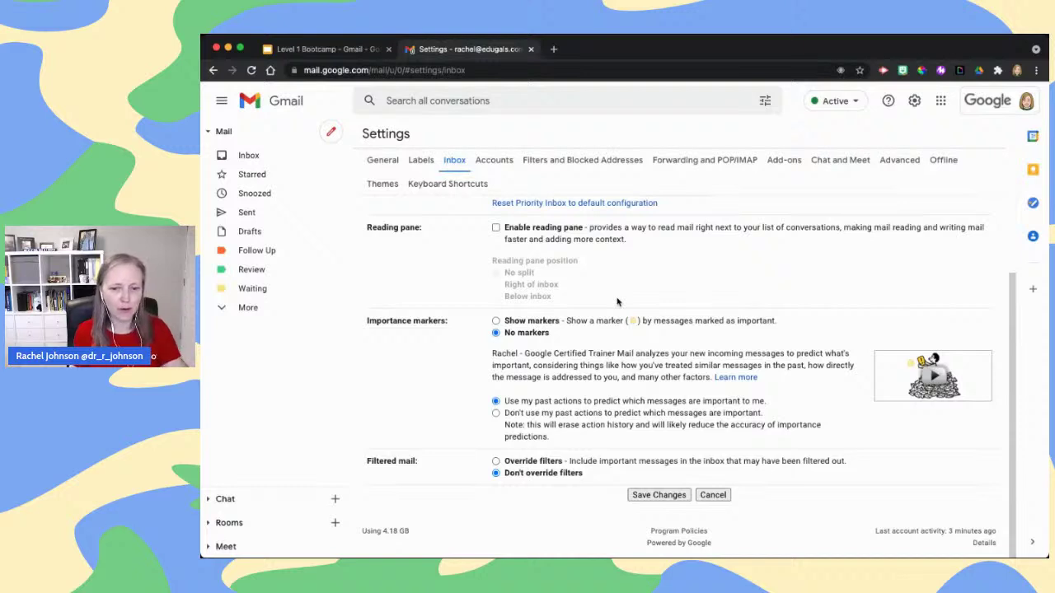
# Save the Unread and Important section layout, then return to the Level 1 Bootcamp Slides tab
pyautogui.click(663, 495)
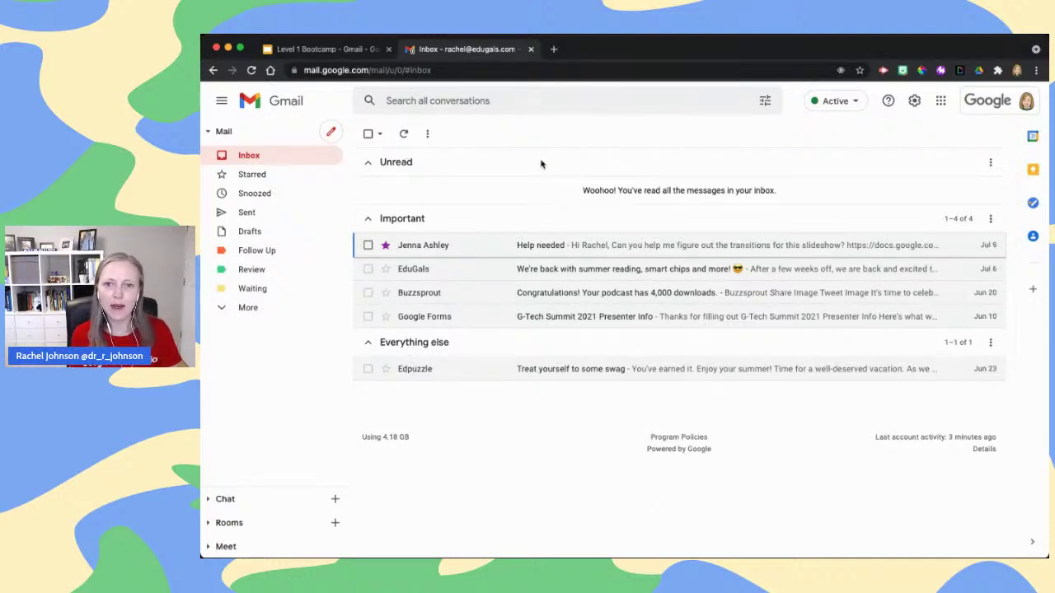
pyautogui.click(333, 51)
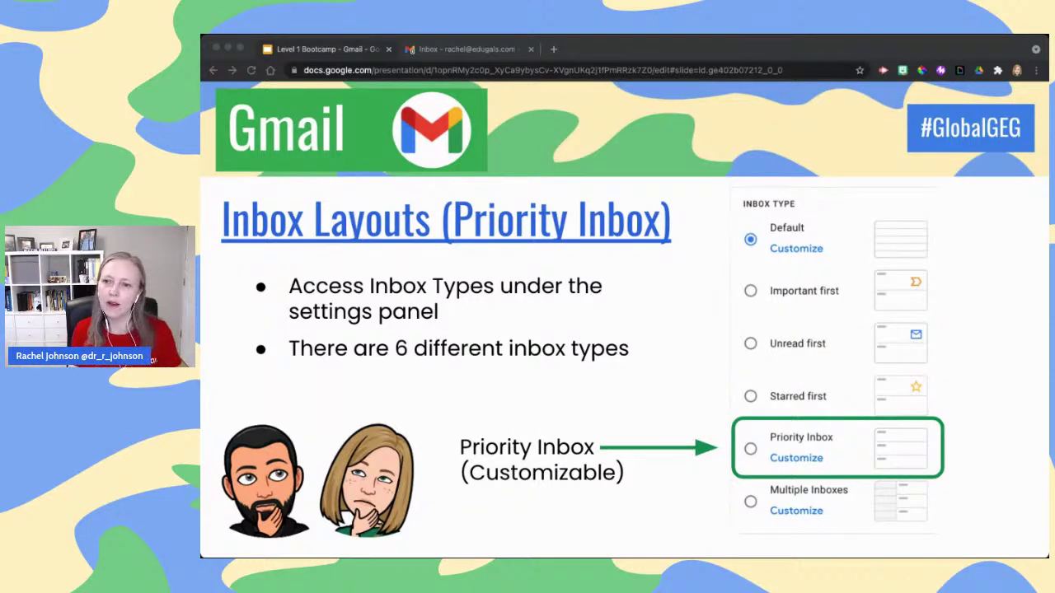
# Move the deck on to the Labels slide and go back to the Gmail inbox
pyautogui.press('Right')
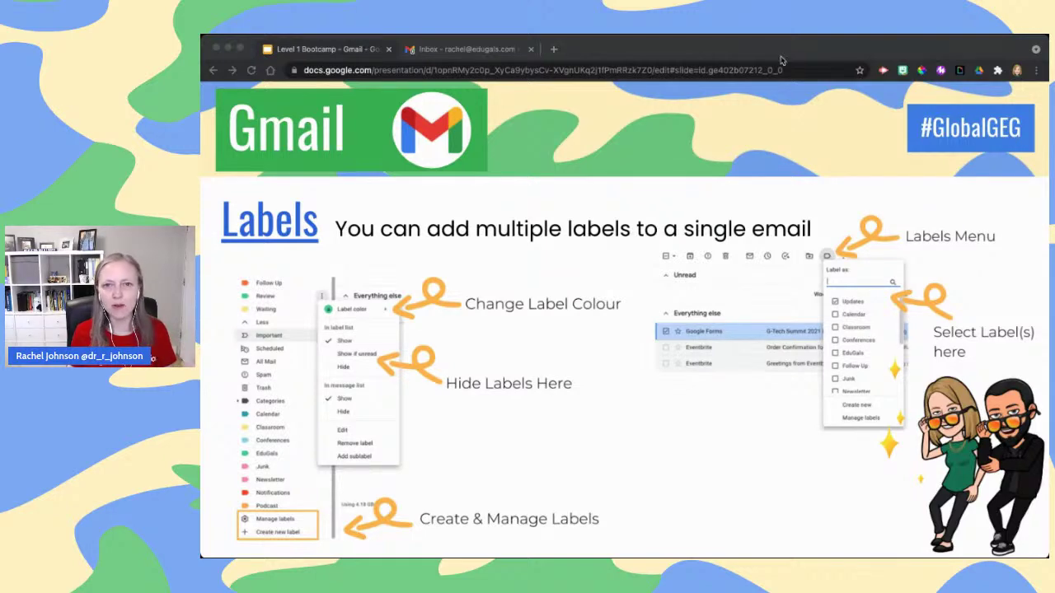
pyautogui.click(446, 49)
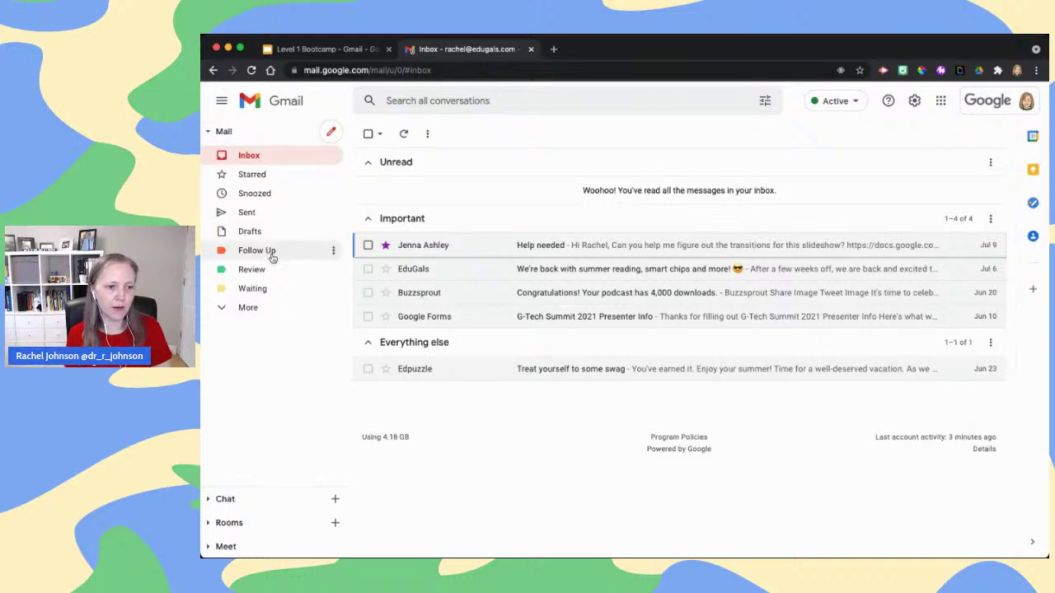
# Start a new unnested label named Important and try to create it
pyautogui.click(269, 307)
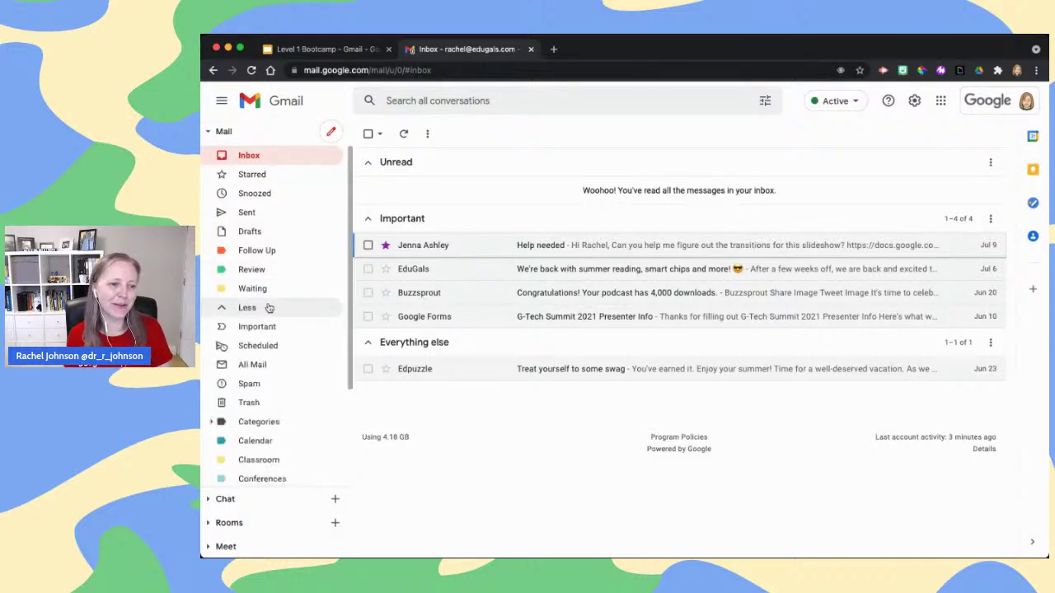
pyautogui.scroll(-4, 268, 308)
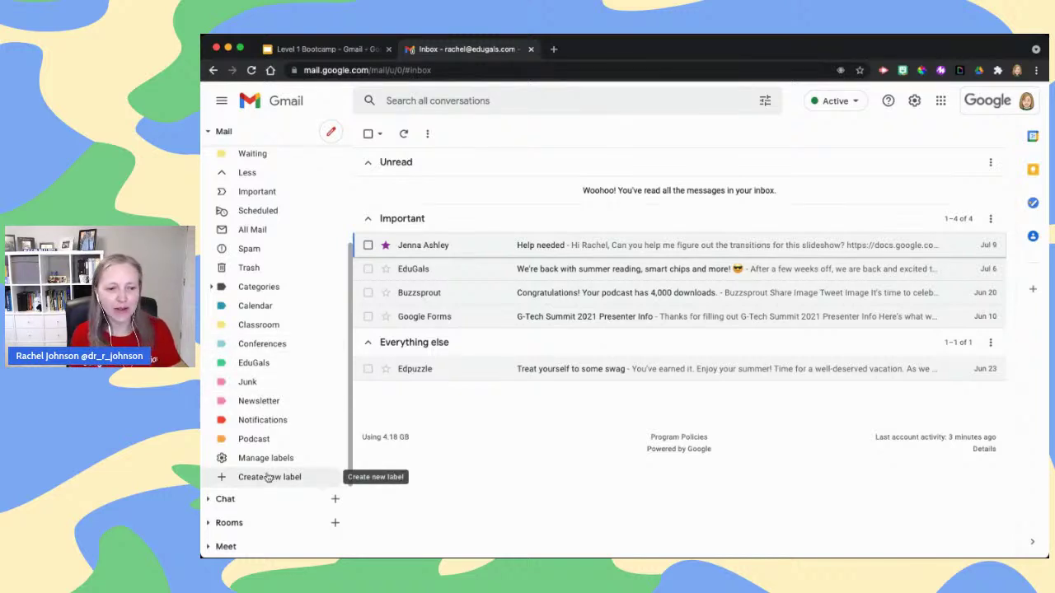
pyautogui.click(267, 478)
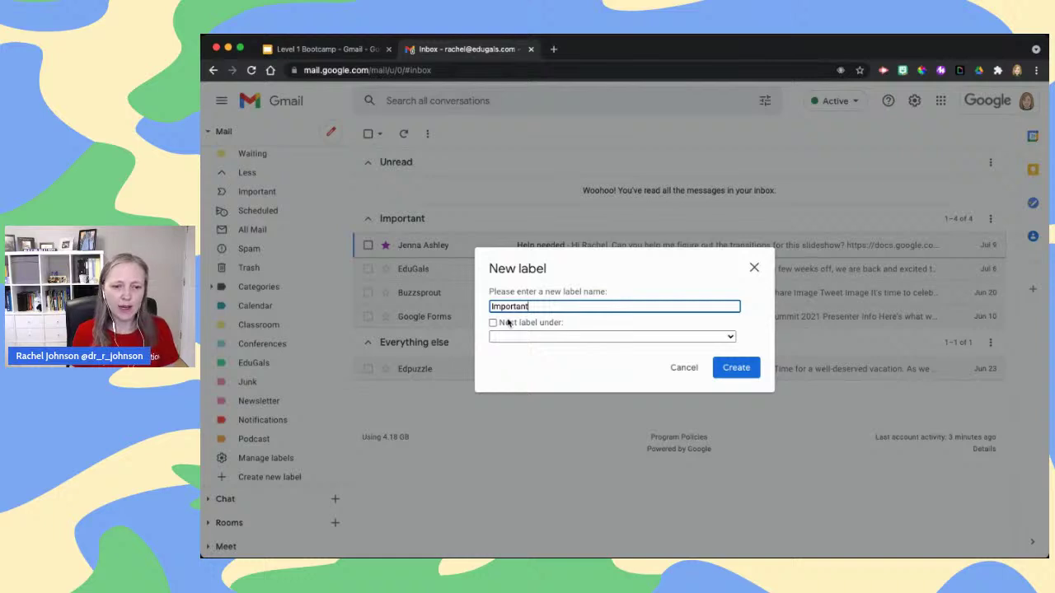
pyautogui.click(492, 322)
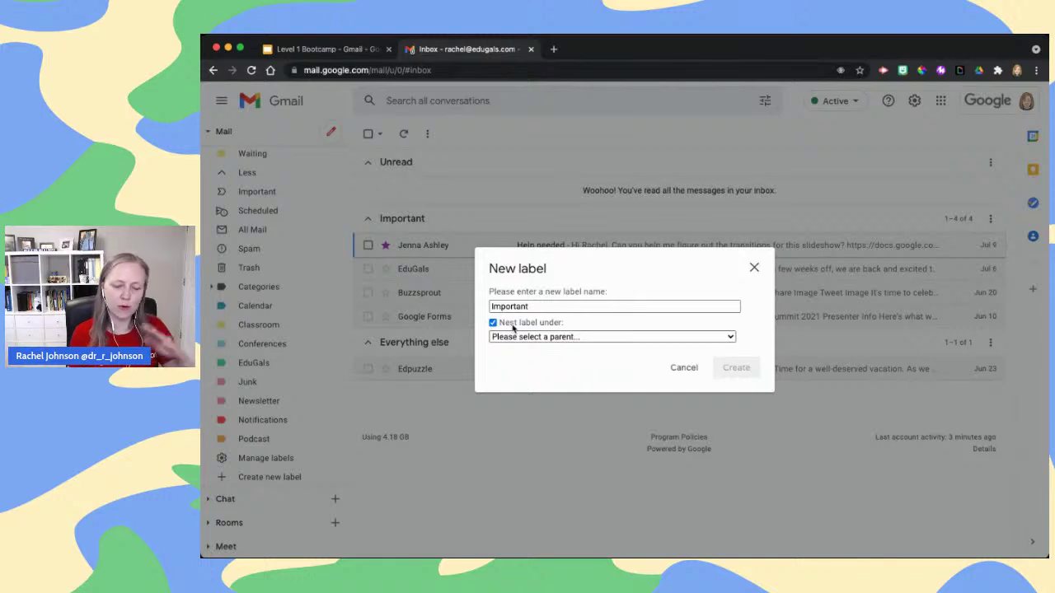
pyautogui.press('Tab')
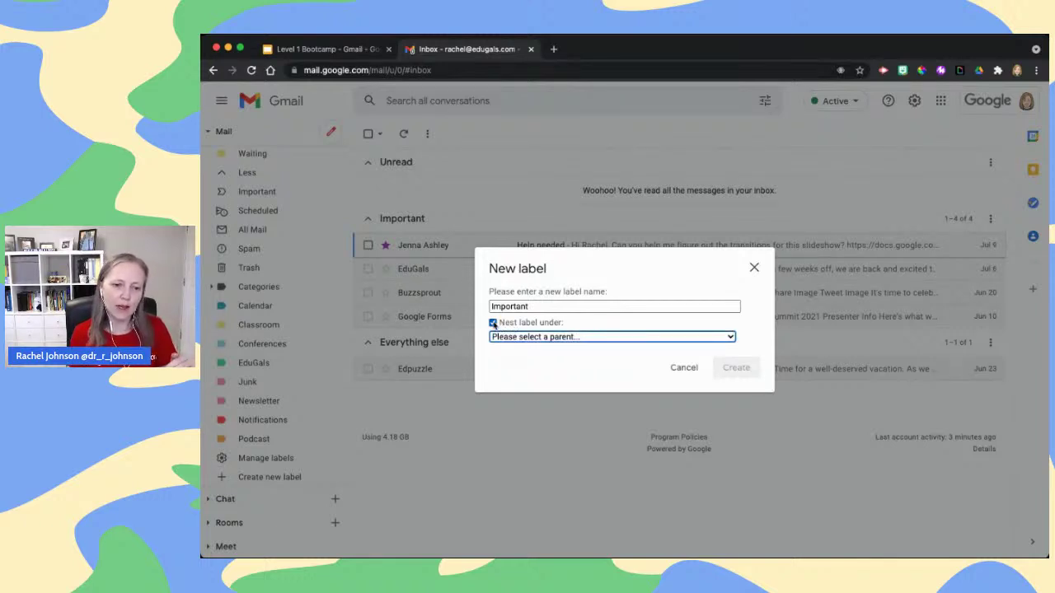
pyautogui.click(493, 323)
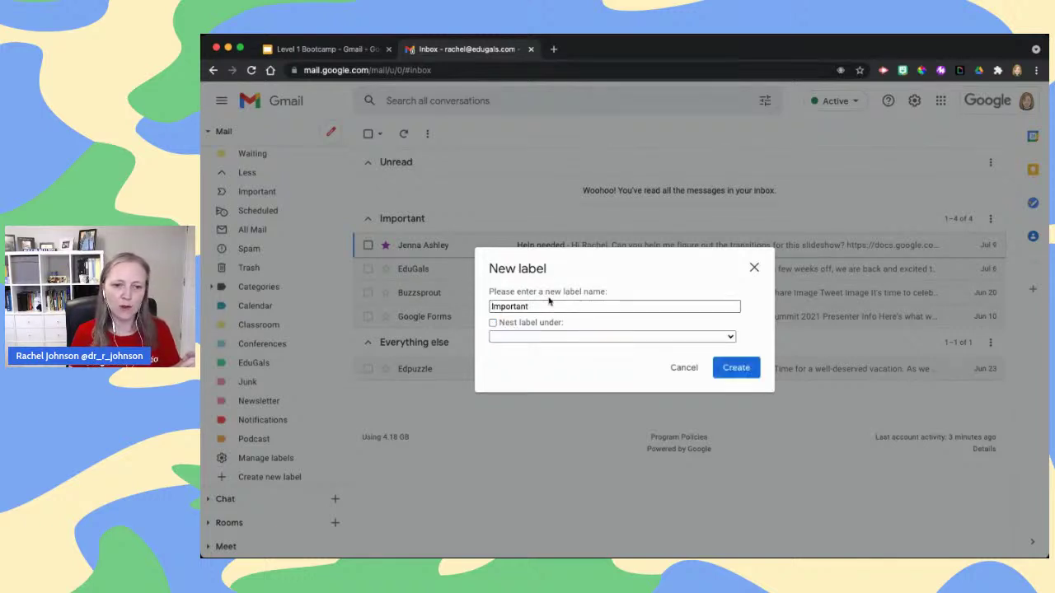
pyautogui.click(742, 369)
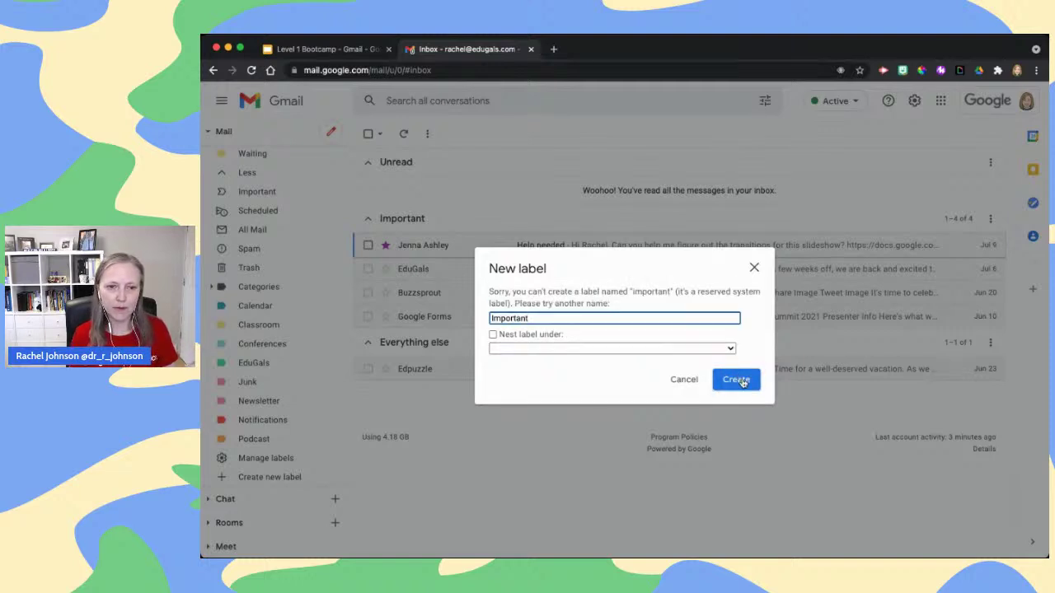
# Replace the rejected name Important with VIP and create the label
pyautogui.doubleClick(559, 319)
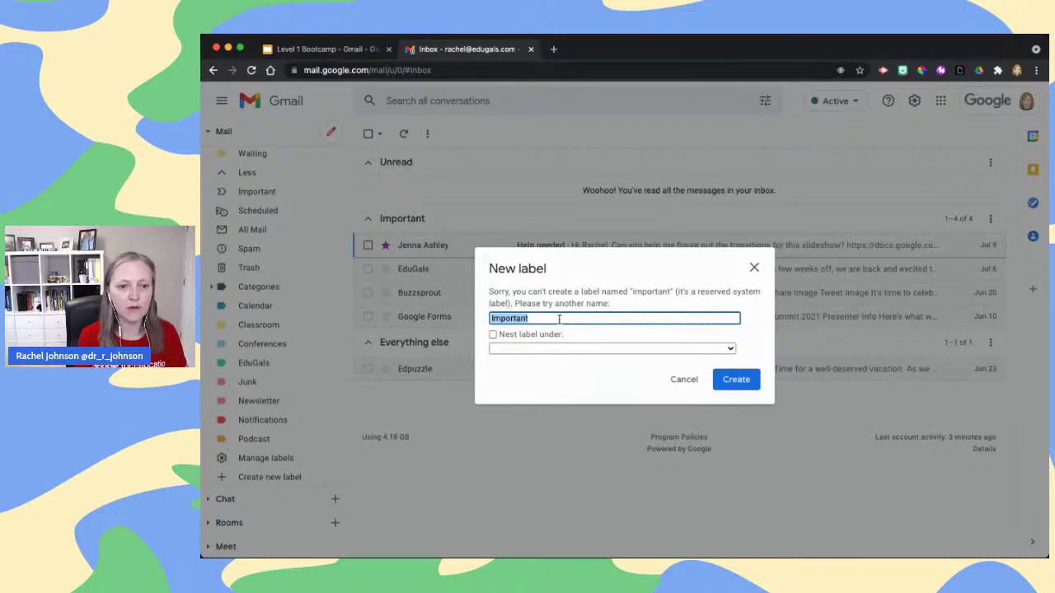
pyautogui.write('VIP')
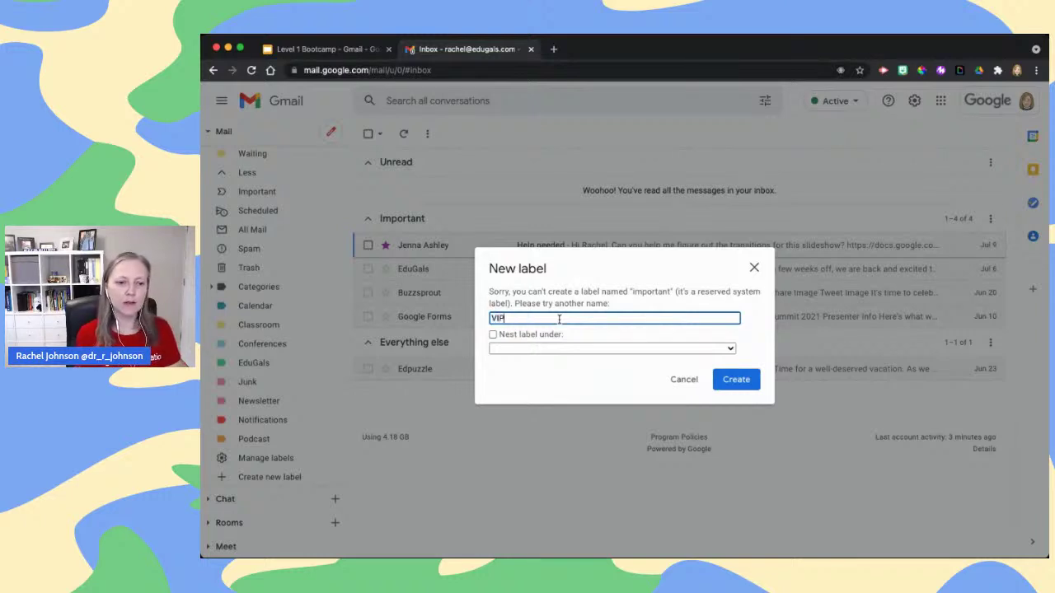
pyautogui.click(736, 381)
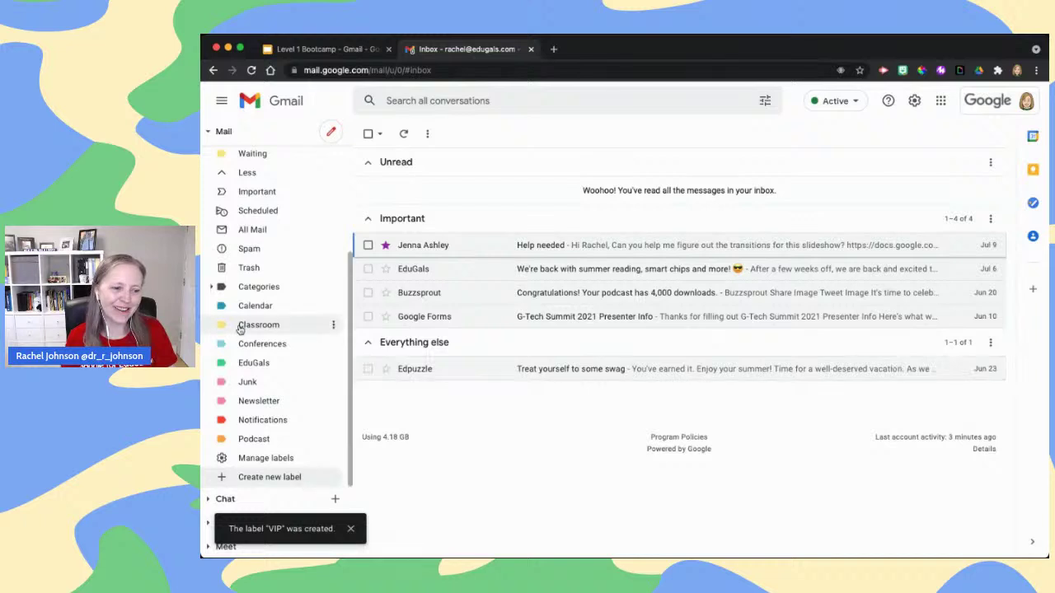
# Assign a teal Label color to VIP from its sidebar options menu
pyautogui.scroll(4, 334, 324)
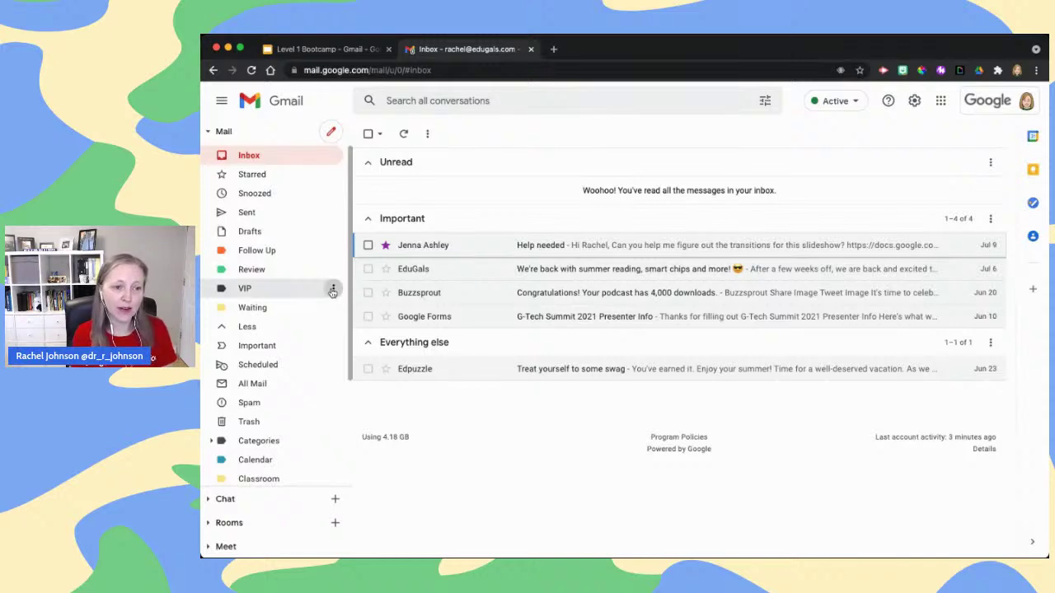
pyautogui.click(333, 291)
pyautogui.moveTo(348, 310)
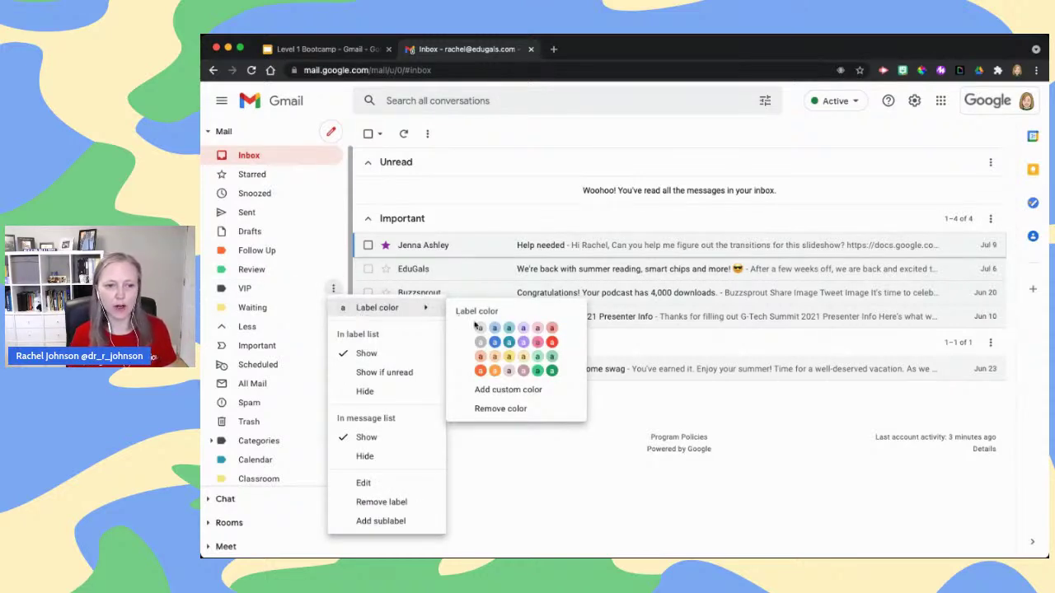
pyautogui.click(510, 344)
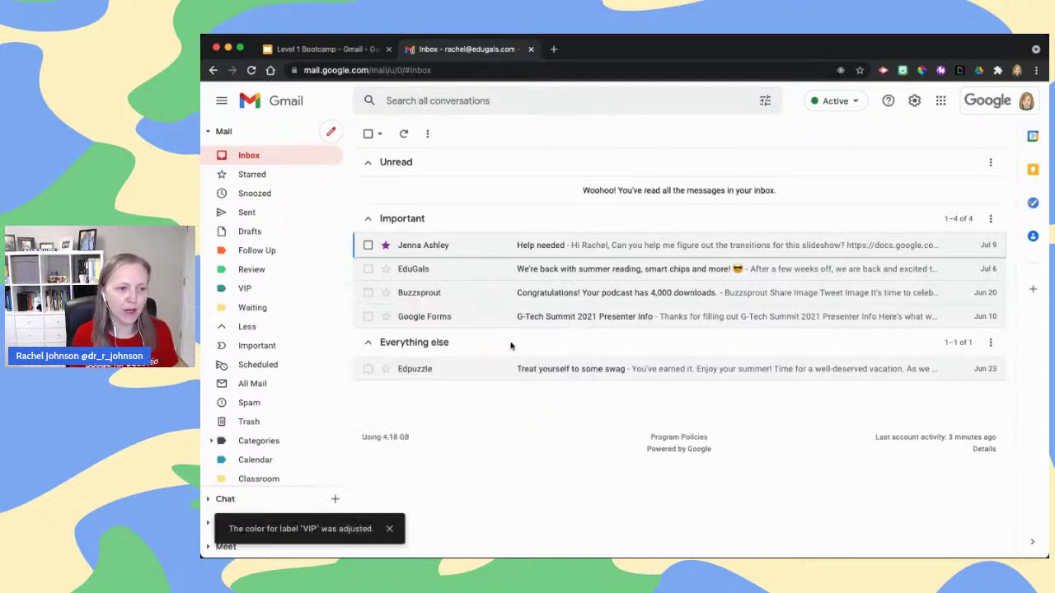
pyautogui.click(334, 286)
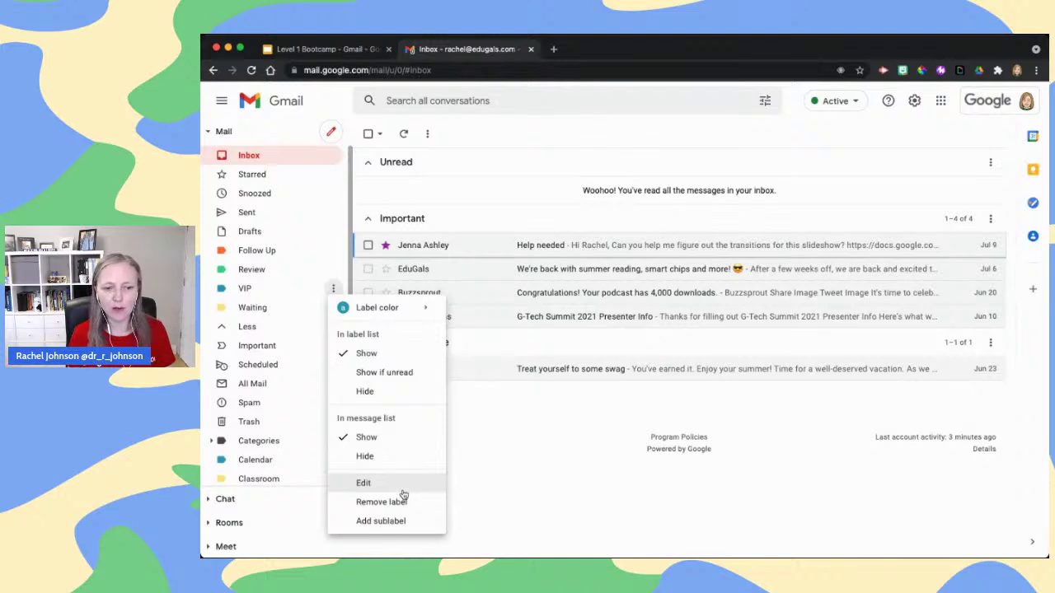
pyautogui.click(517, 472)
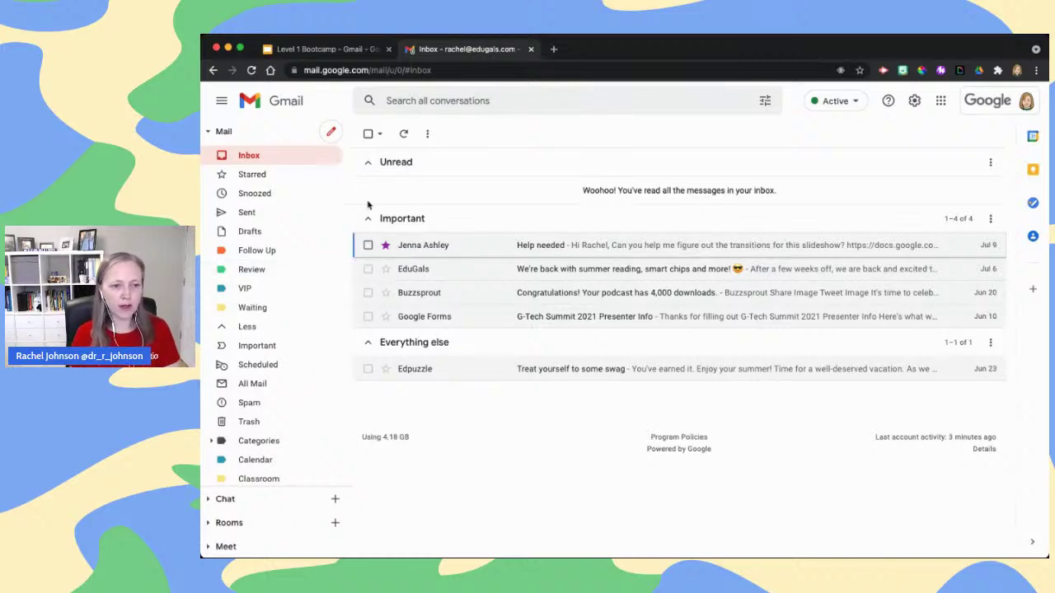
# Select the Help needed conversation and apply the VIP label to it
pyautogui.click(368, 246)
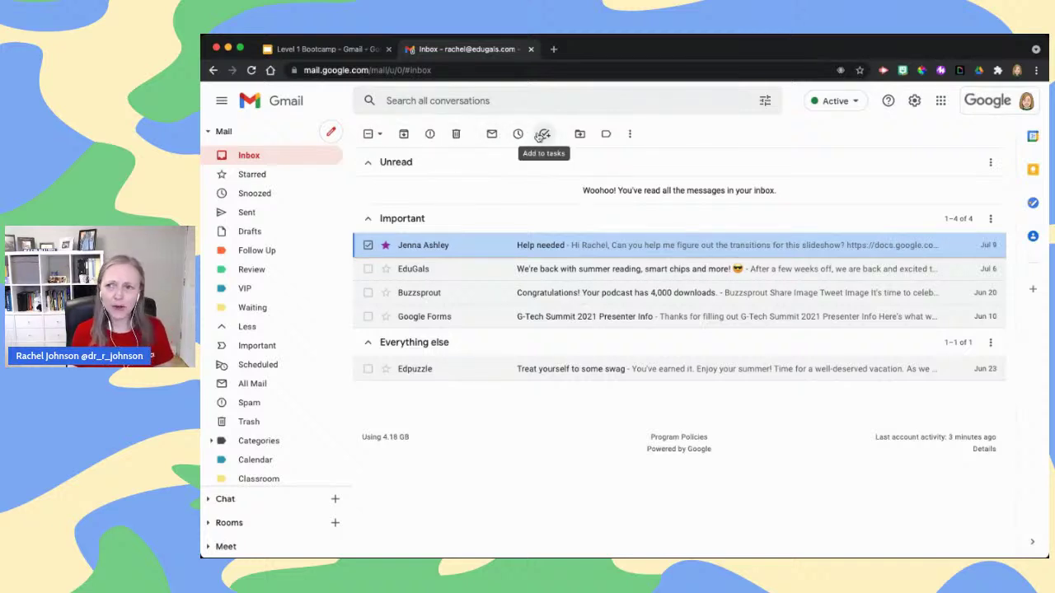
pyautogui.click(608, 136)
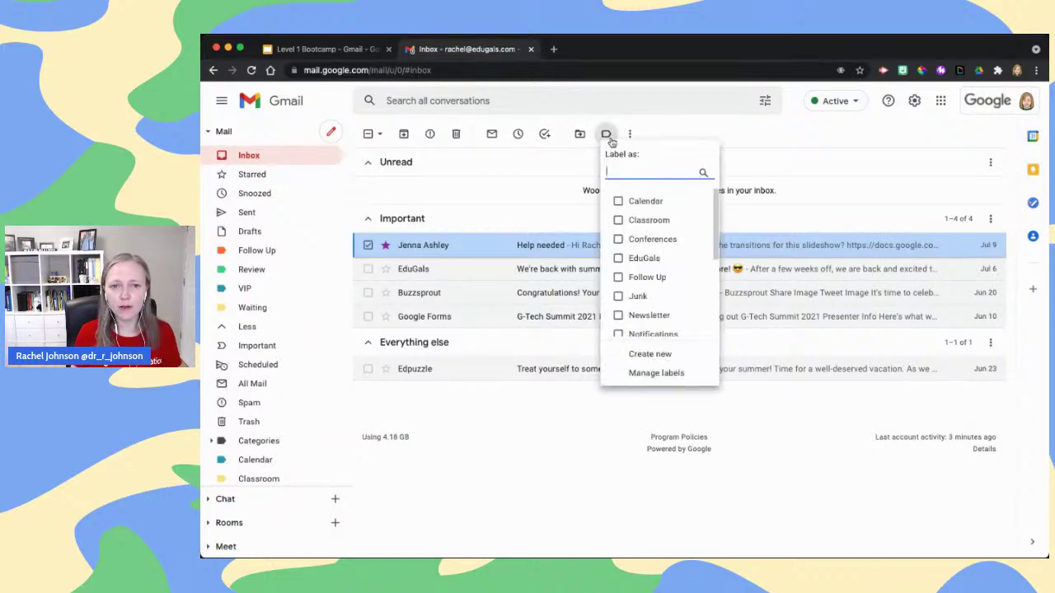
pyautogui.scroll(-4, 667, 257)
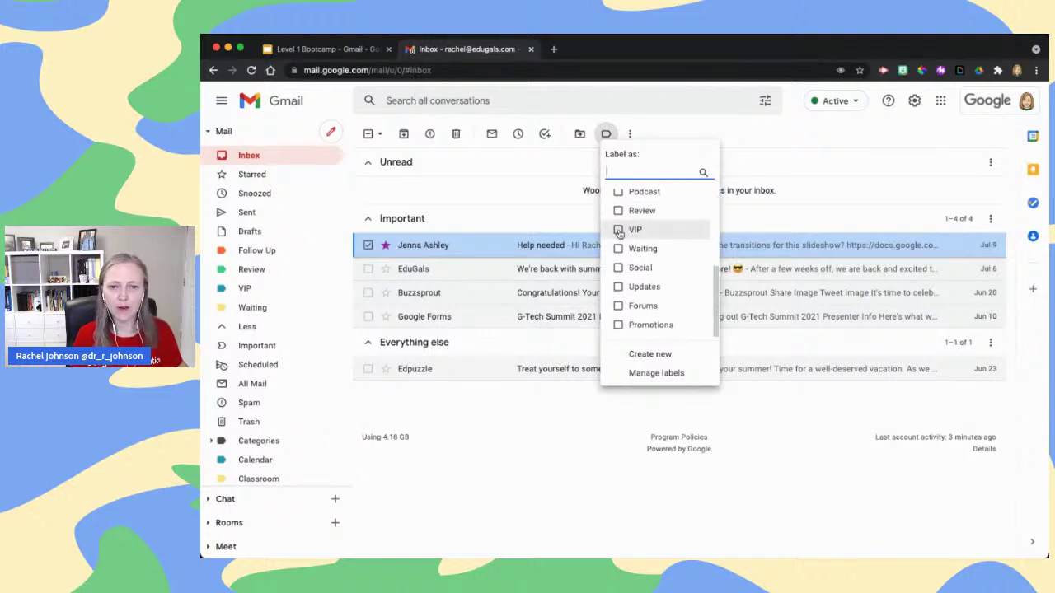
pyautogui.click(619, 231)
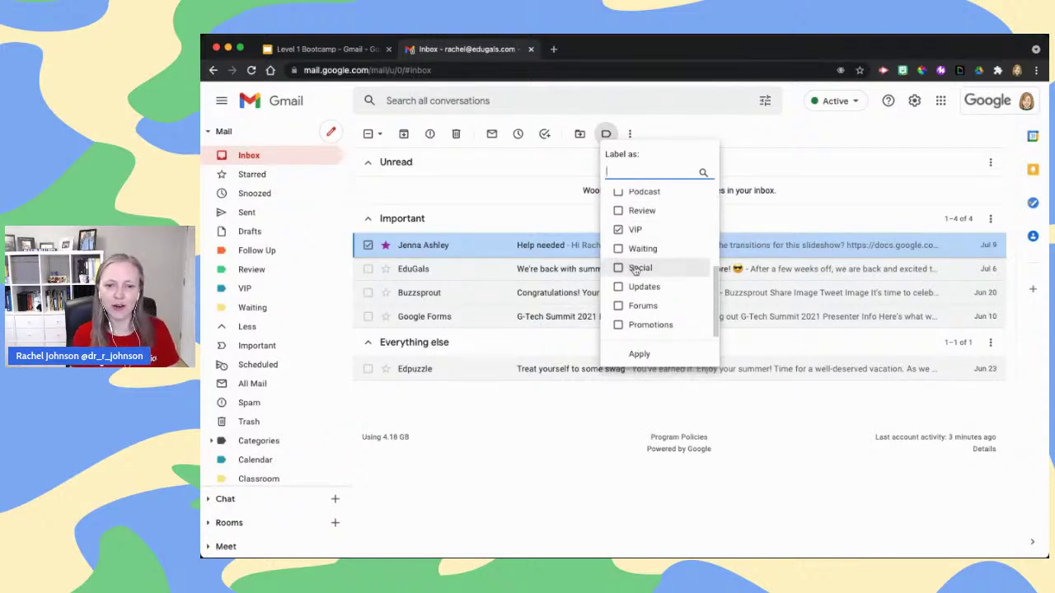
pyautogui.click(644, 352)
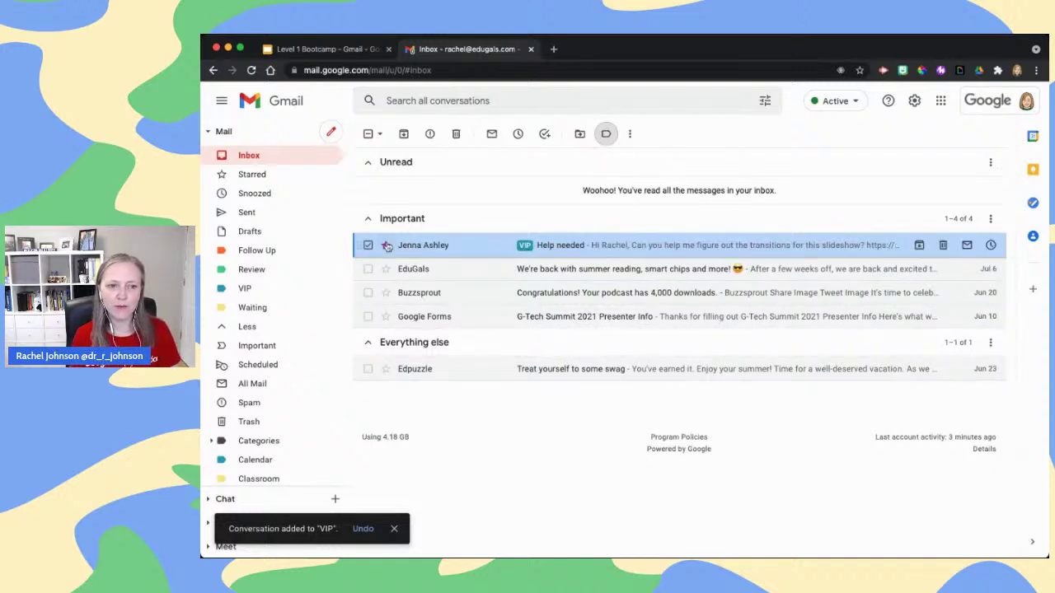
# Remove the VIP label from that conversation again and open the Help needed email
pyautogui.click(608, 136)
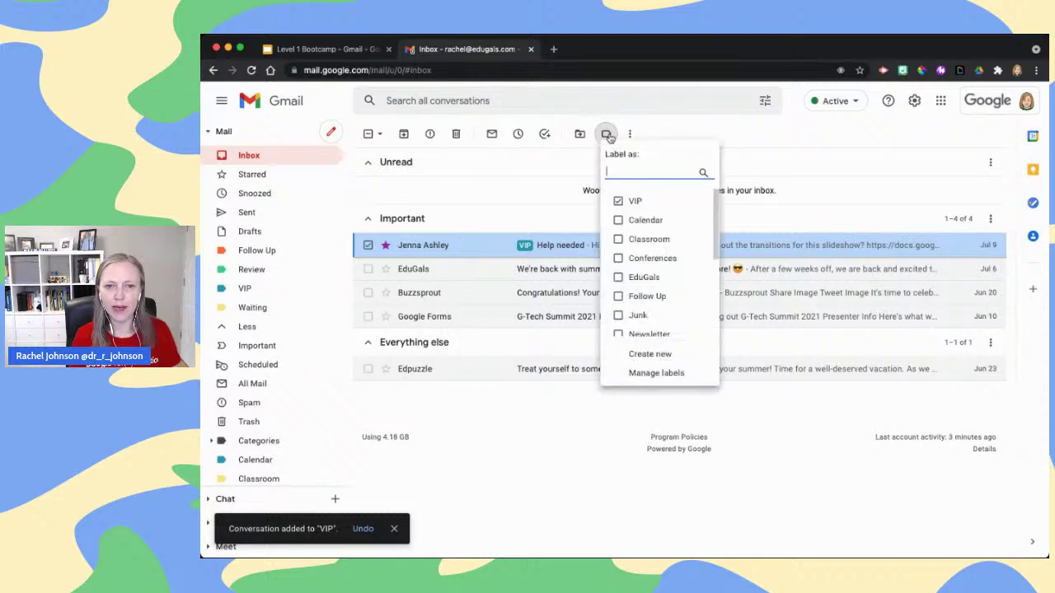
pyautogui.click(618, 201)
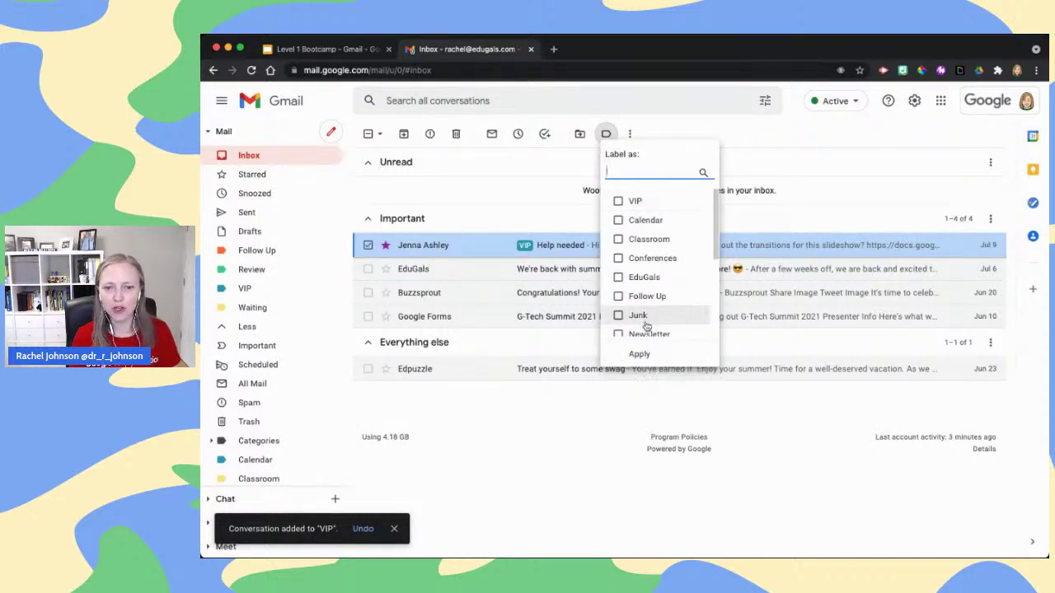
pyautogui.click(639, 355)
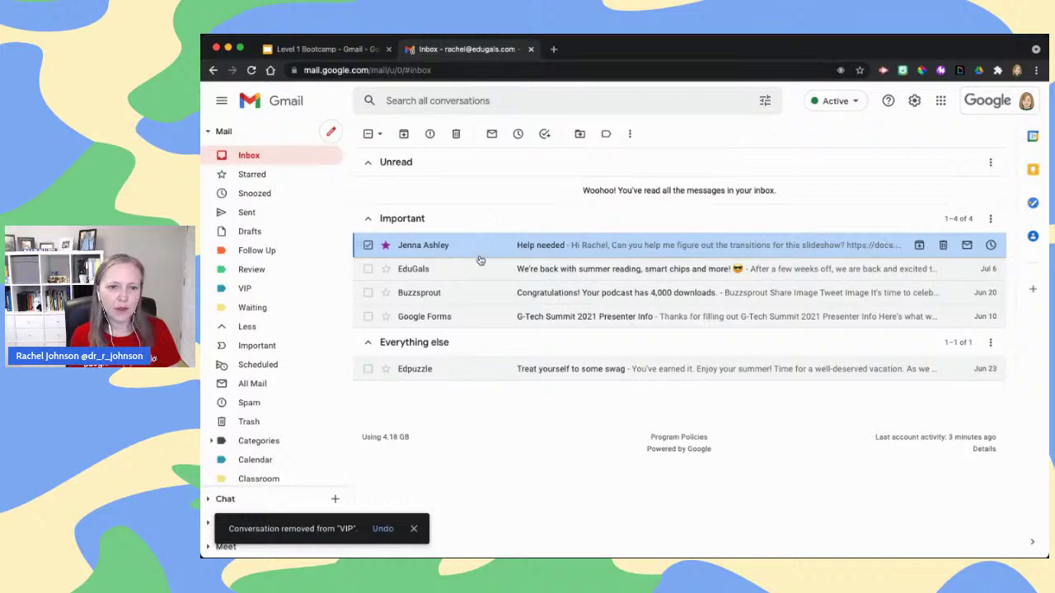
pyautogui.click(549, 245)
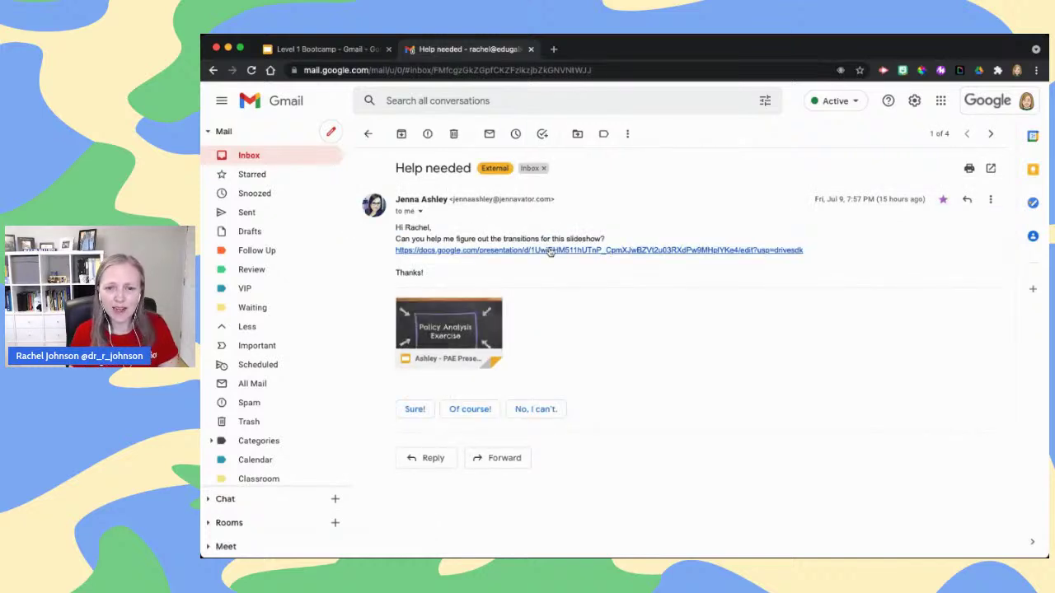
# Apply both the Follow Up and VIP labels to the open Help needed email
pyautogui.click(608, 135)
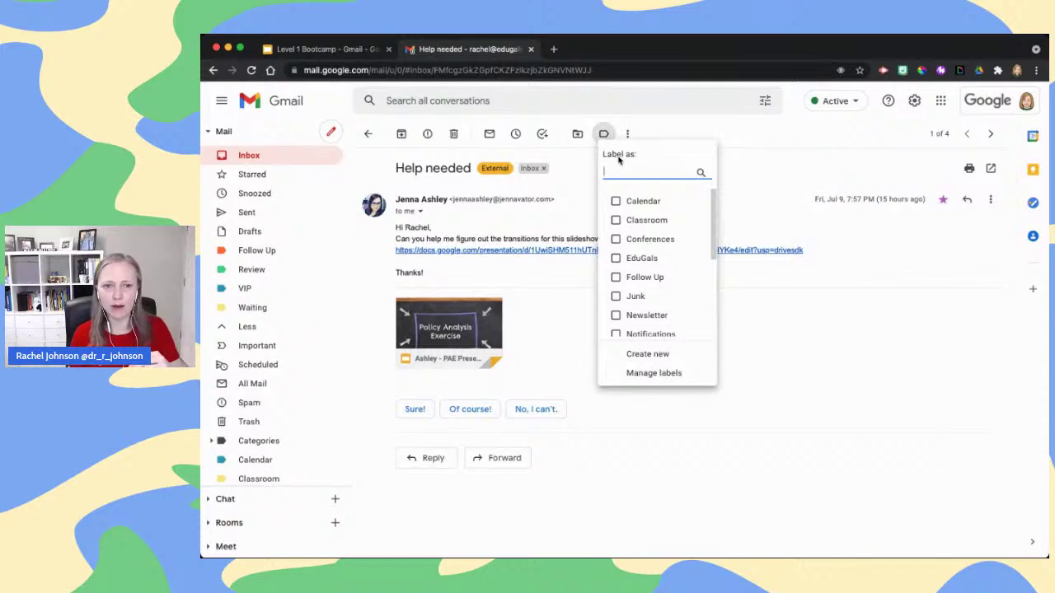
pyautogui.click(639, 278)
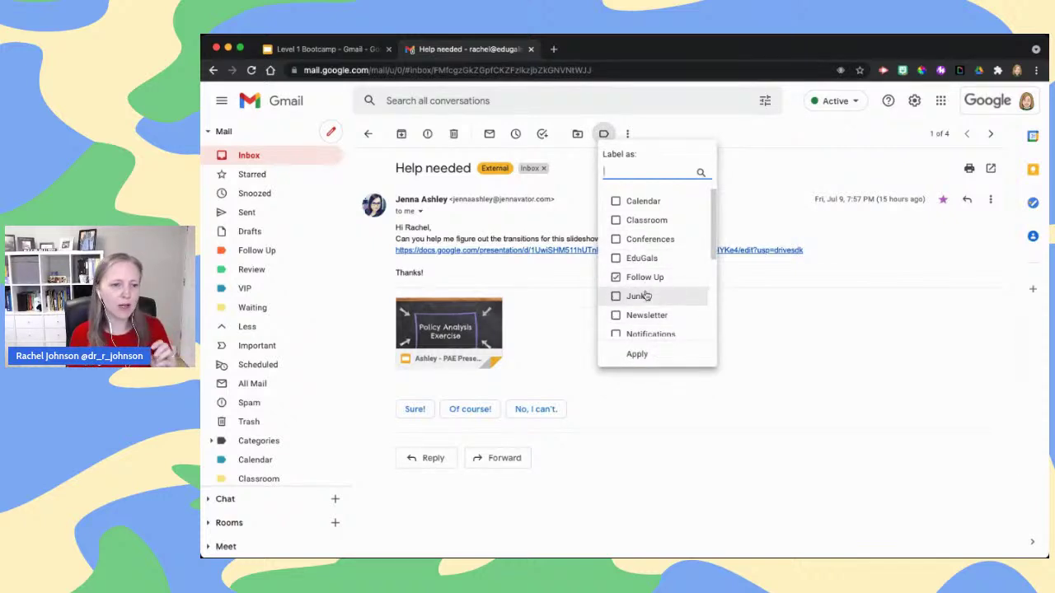
pyautogui.scroll(-2, 662, 283)
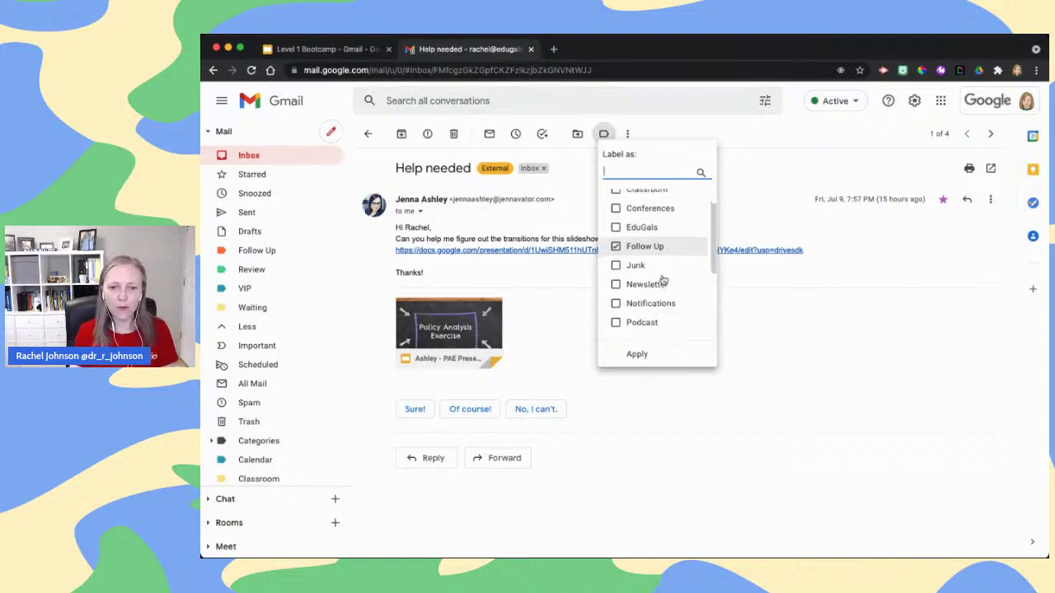
pyautogui.scroll(-3, 662, 280)
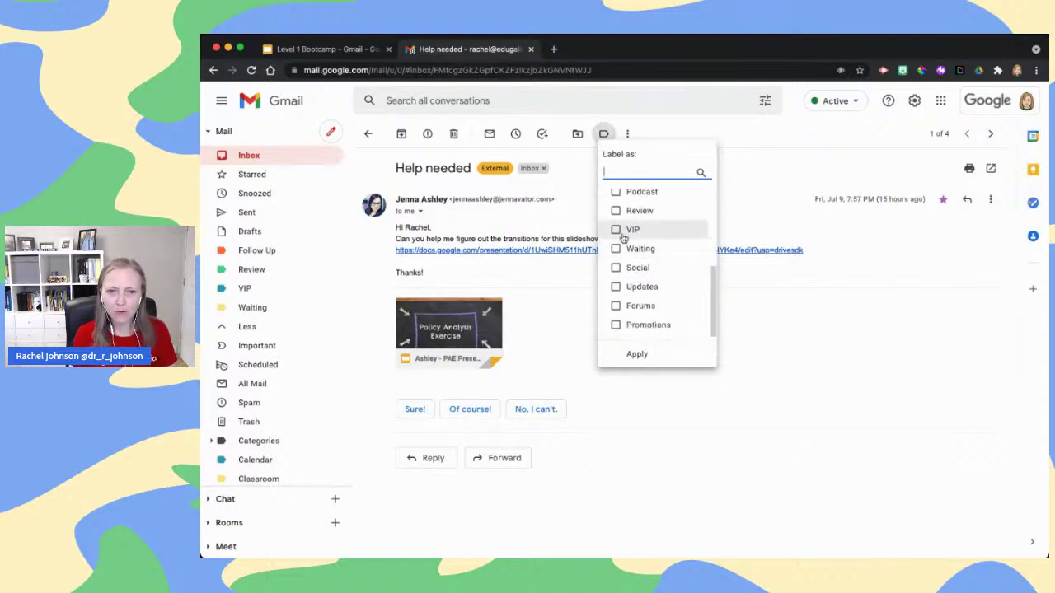
pyautogui.click(628, 229)
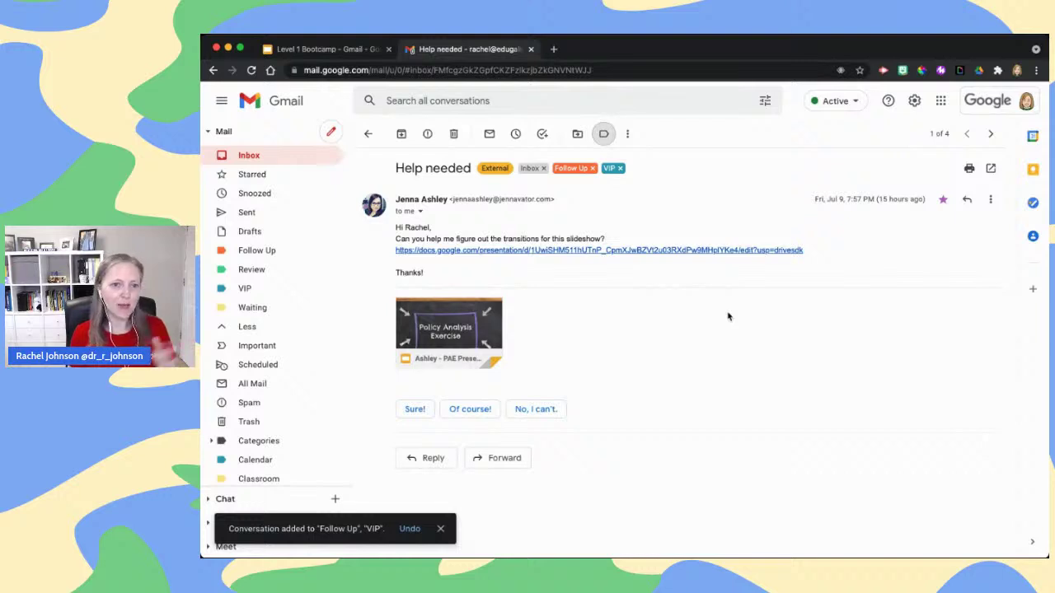
# View the Follow Up and VIP label lists, then return to the Inbox
pyautogui.click(257, 251)
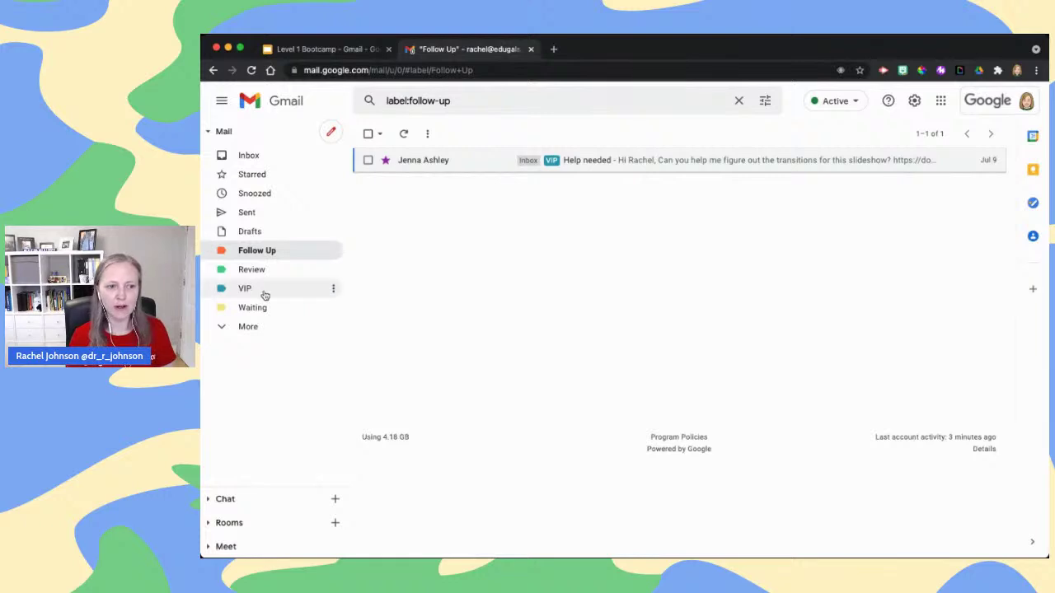
pyautogui.click(261, 292)
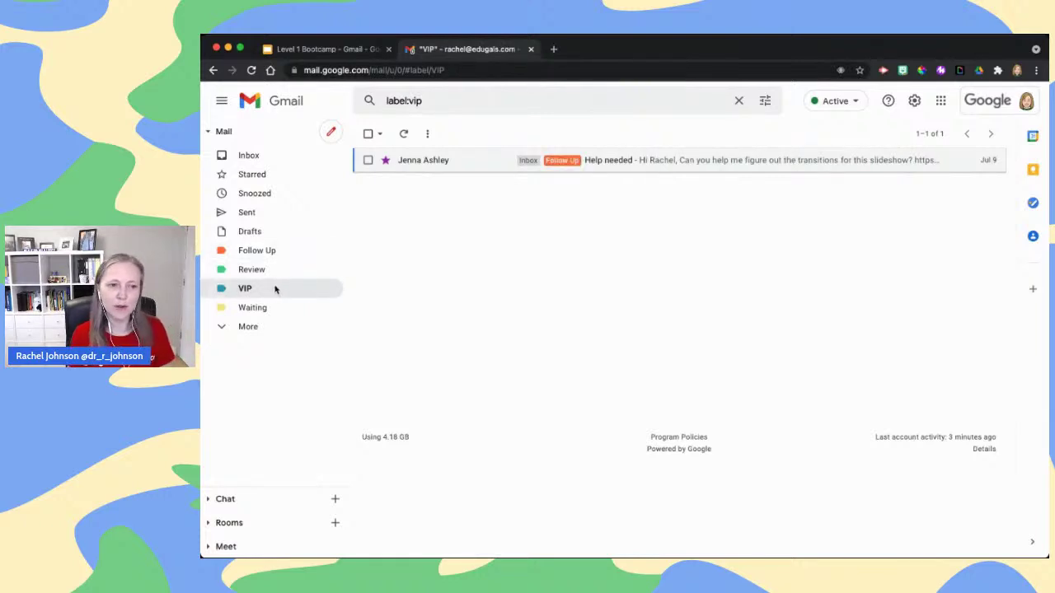
pyautogui.click(266, 155)
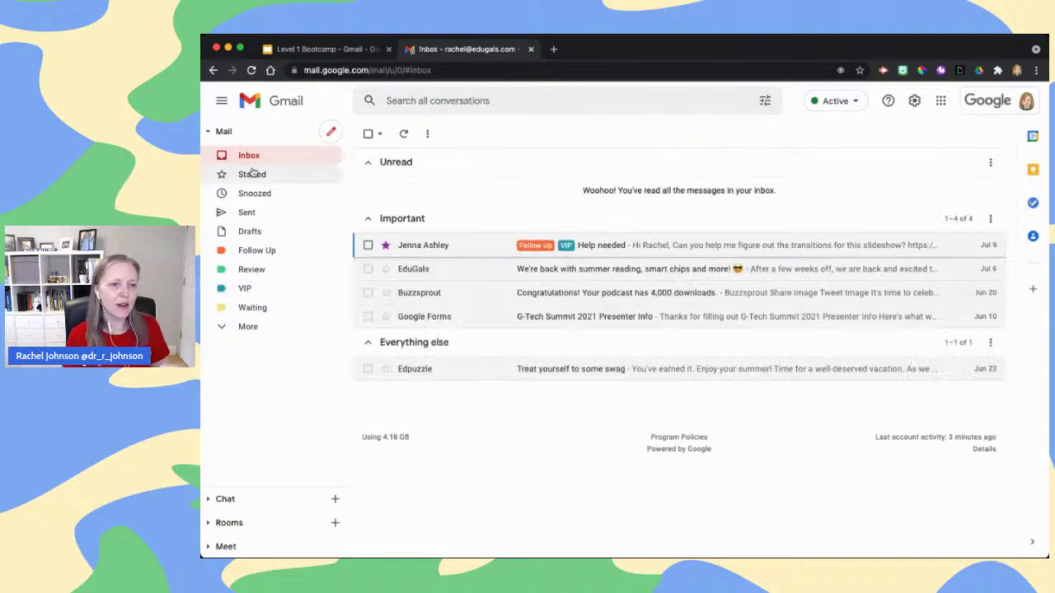
# Open the Labels settings page via Manage labels, then return to the Level 1 Bootcamp slides
pyautogui.click(367, 246)
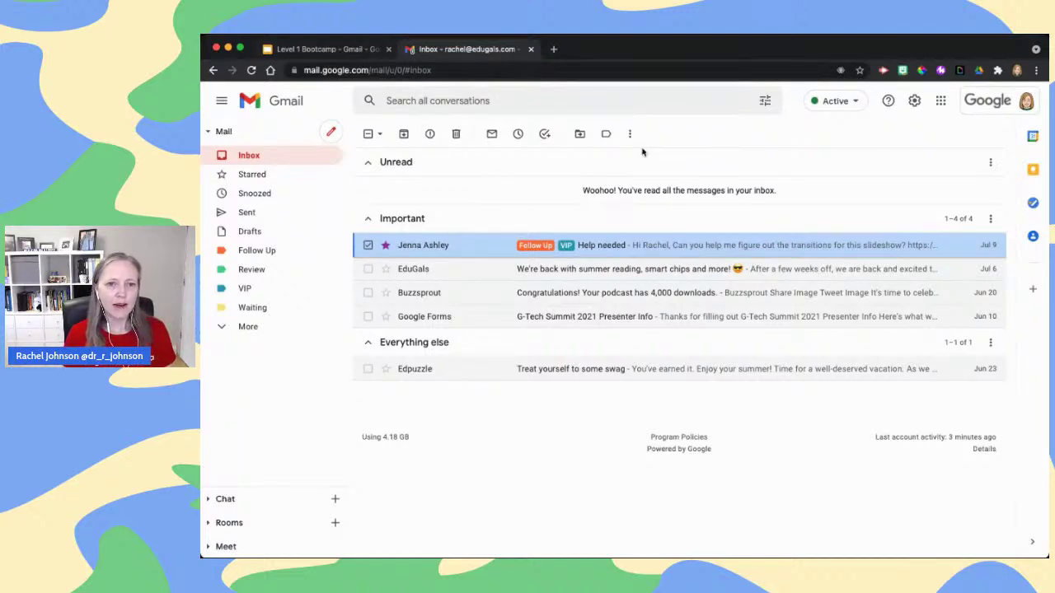
pyautogui.click(606, 134)
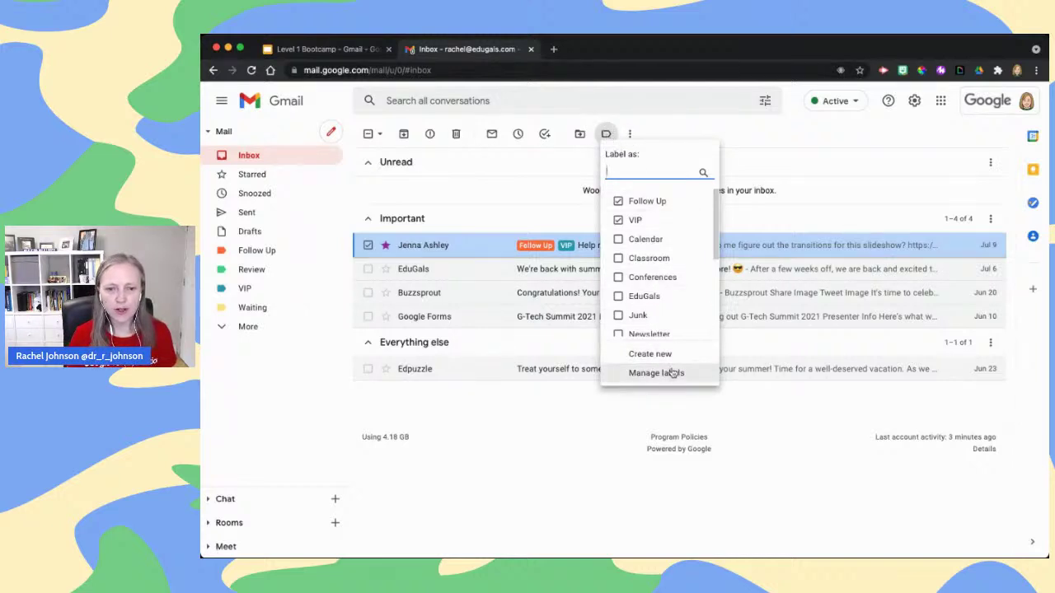
pyautogui.click(247, 327)
pyautogui.scroll(-3, 258, 350)
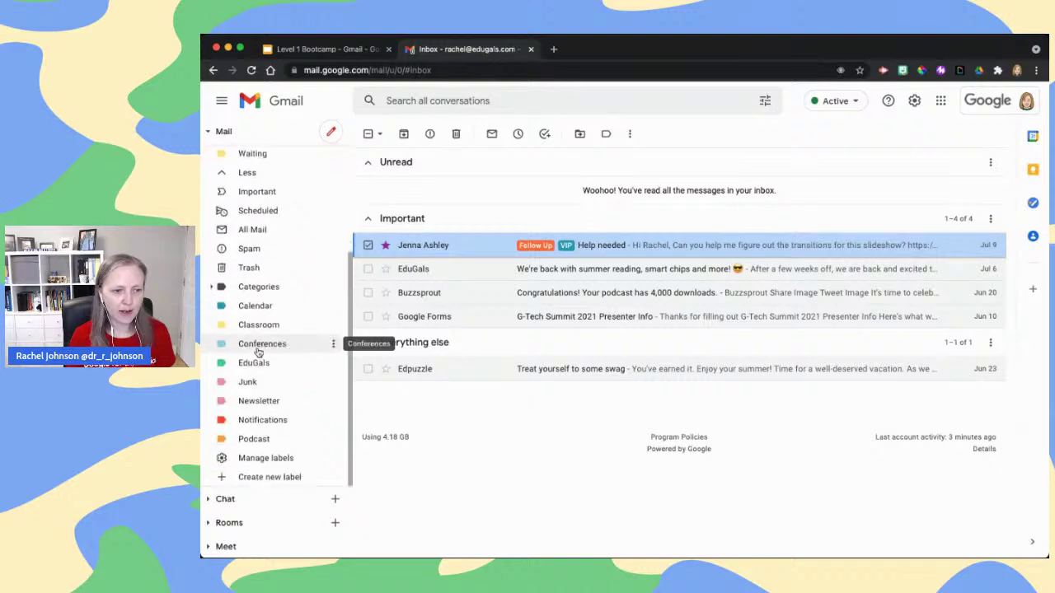
pyautogui.click(258, 460)
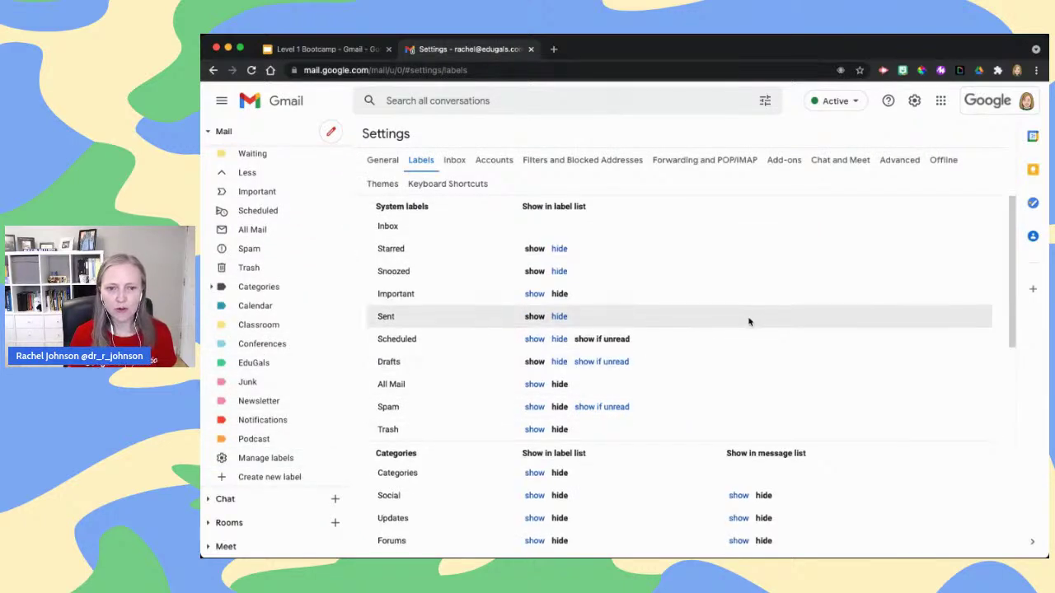
pyautogui.scroll(-5, 750, 322)
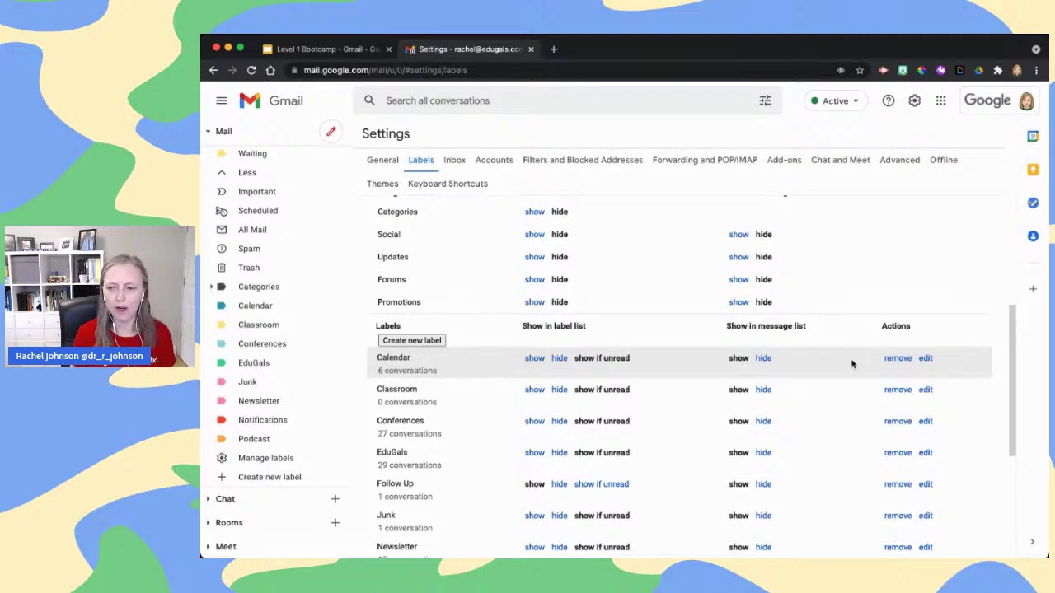
pyautogui.click(310, 52)
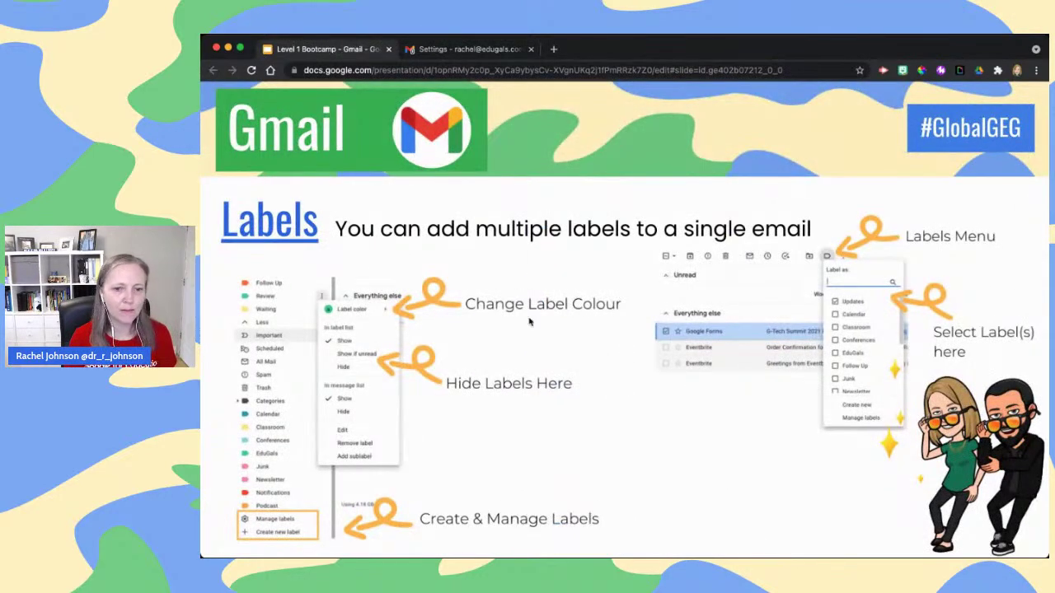
# Advance the presentation to the Search slide showing Gmail's advanced search form
pyautogui.press('Right')
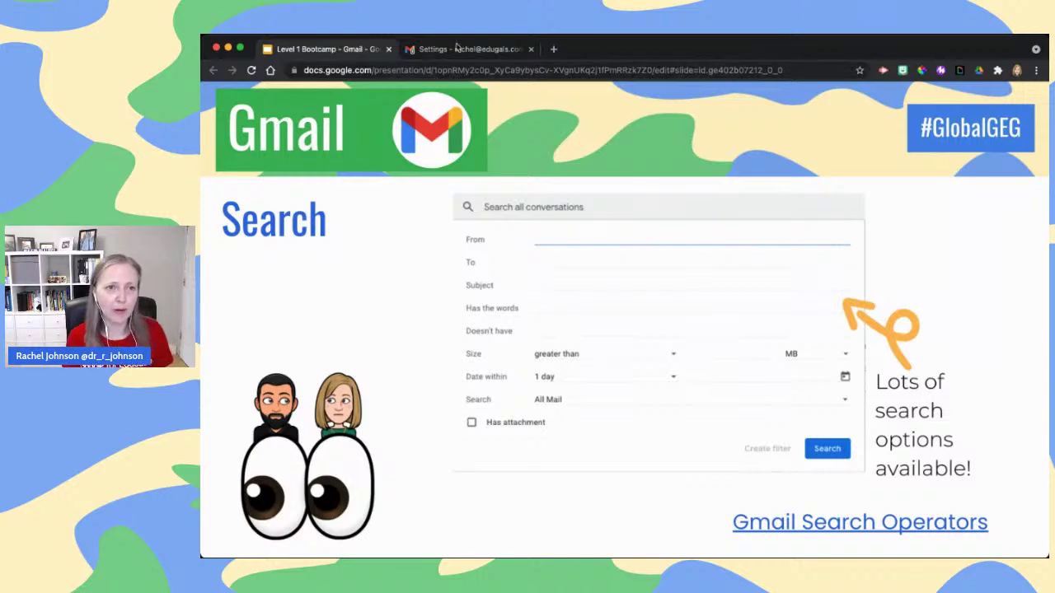
# Leave the Gmail settings and return to the inbox
pyautogui.click(455, 48)
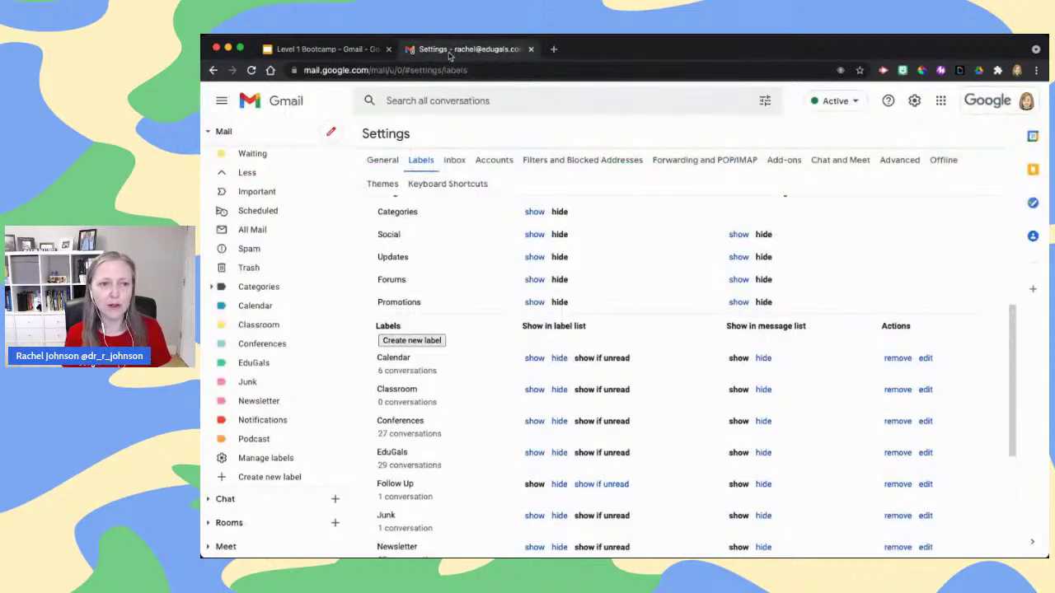
pyautogui.scroll(3, 276, 214)
pyautogui.scroll(2, 276, 214)
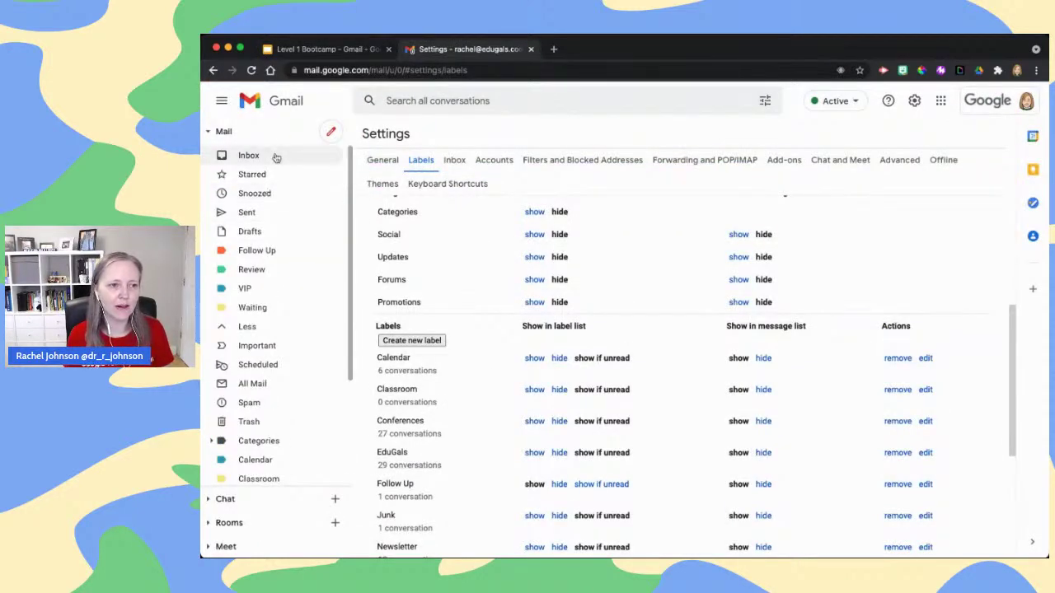
pyautogui.click(277, 156)
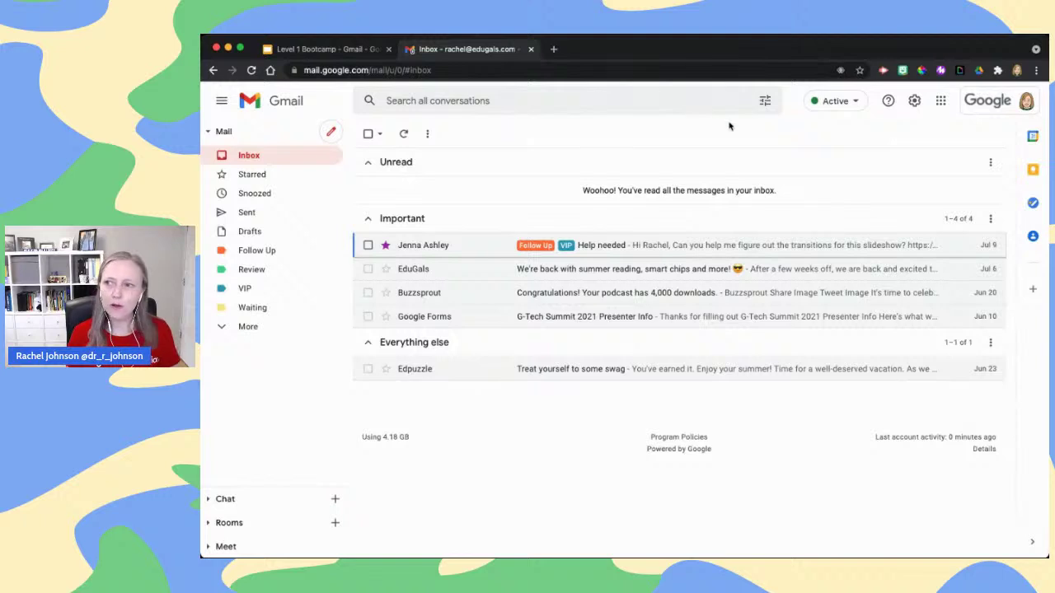
# Run an advanced search for subject 'accept', review the nine results, then return to the inbox
pyautogui.click(765, 101)
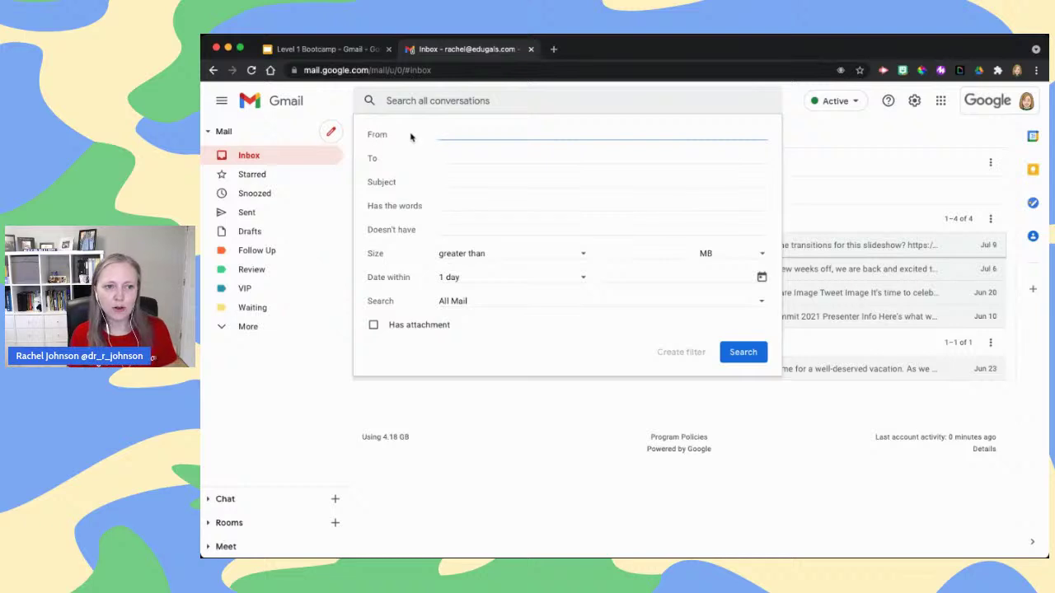
pyautogui.click(463, 160)
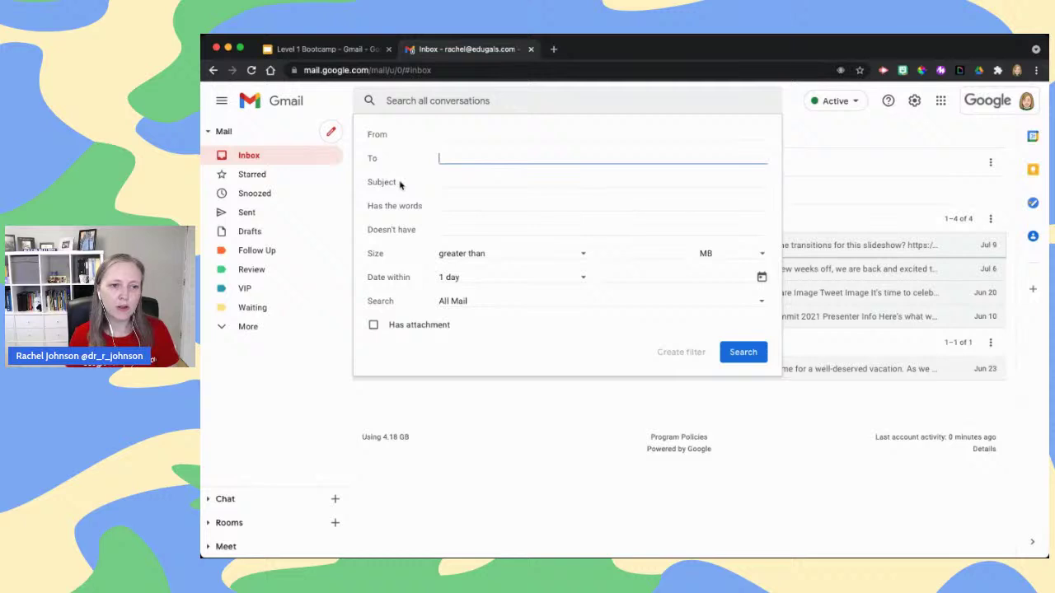
pyautogui.click(447, 183)
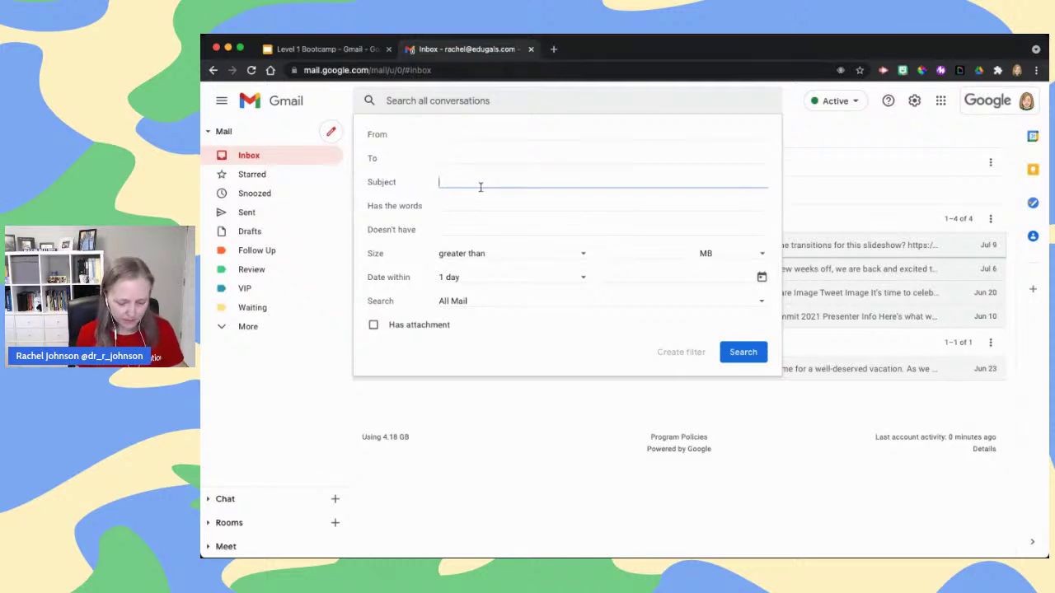
pyautogui.write('accepted')
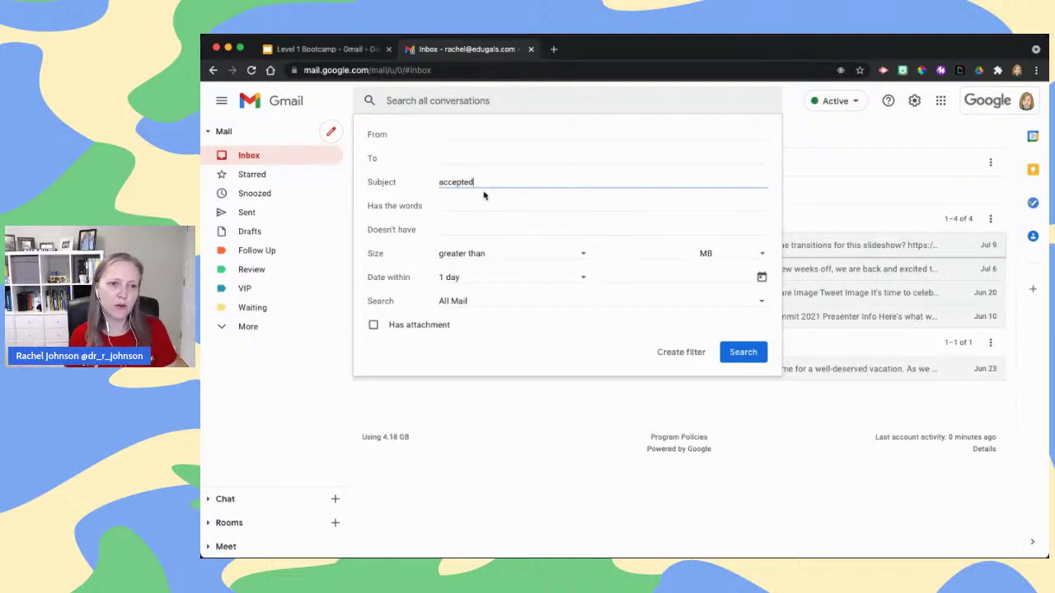
pyautogui.click(752, 353)
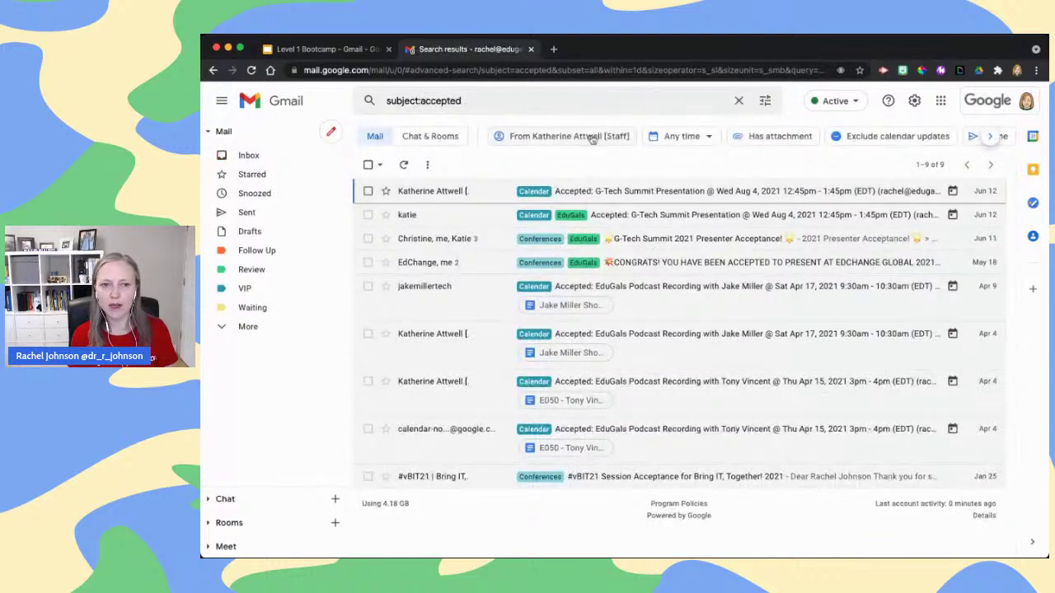
pyautogui.click(276, 155)
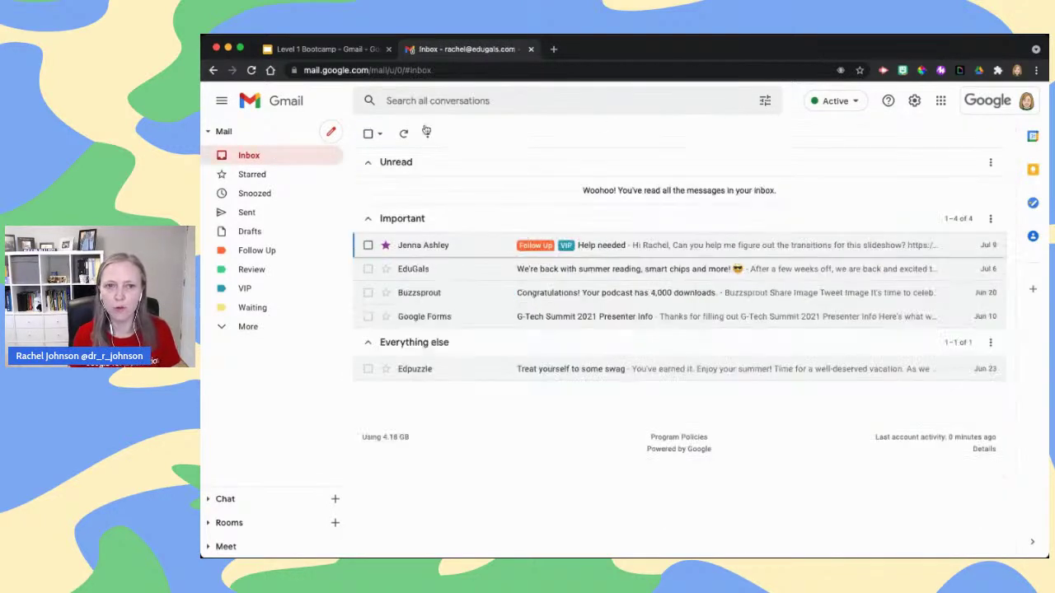
# Reopen advanced search and inspect the size options, keeping 'greater than' and MB
pyautogui.click(765, 102)
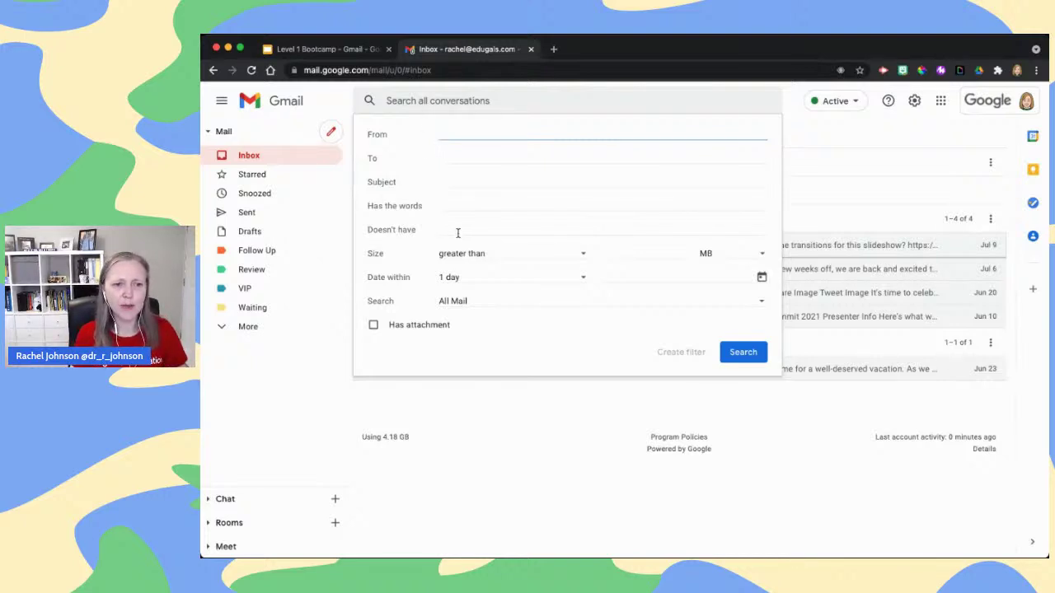
pyautogui.click(445, 204)
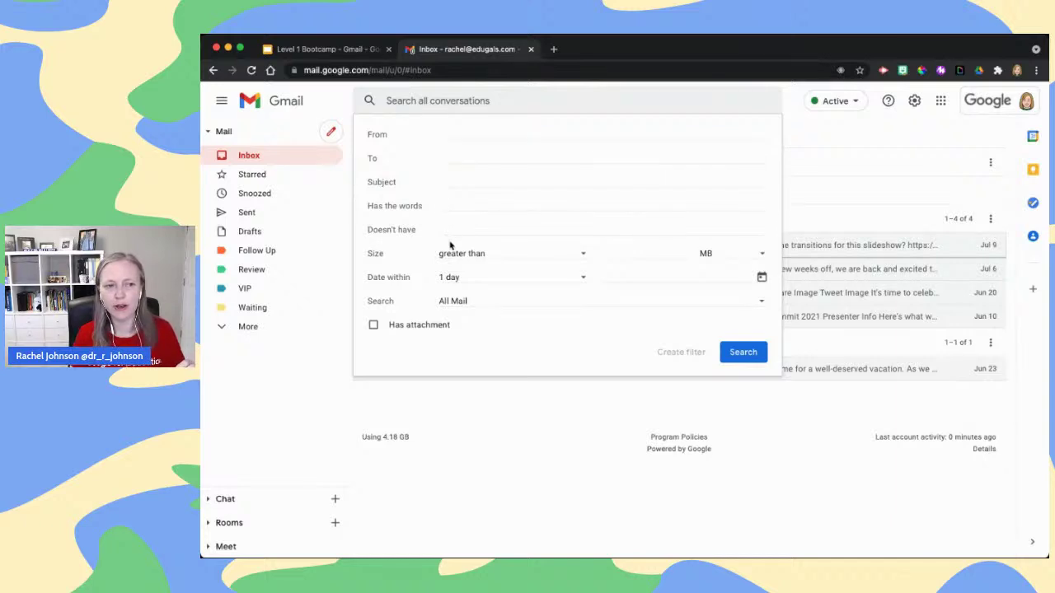
pyautogui.click(523, 257)
pyautogui.click(570, 253)
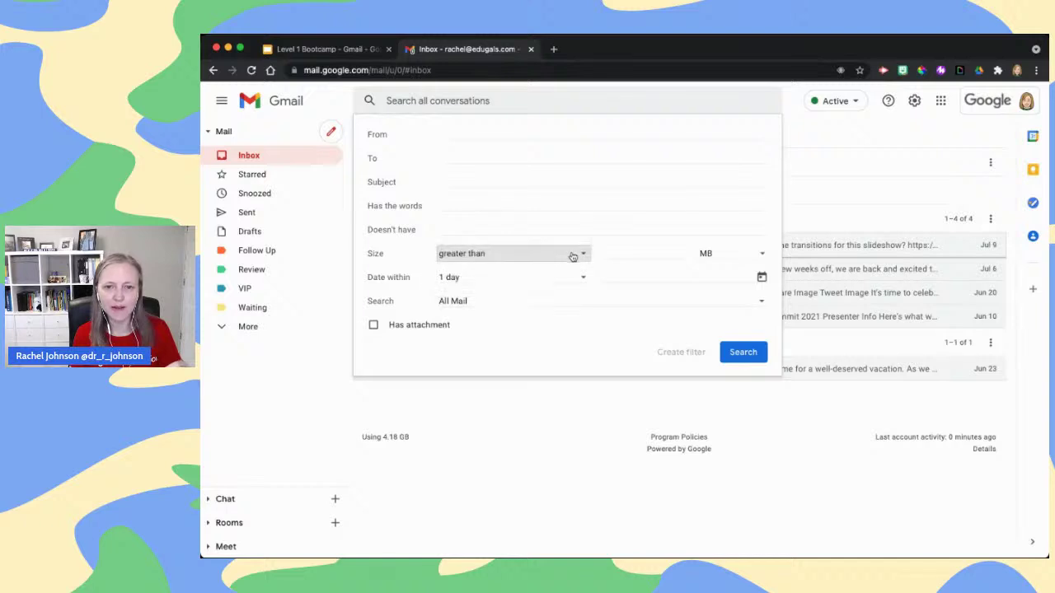
pyautogui.click(750, 256)
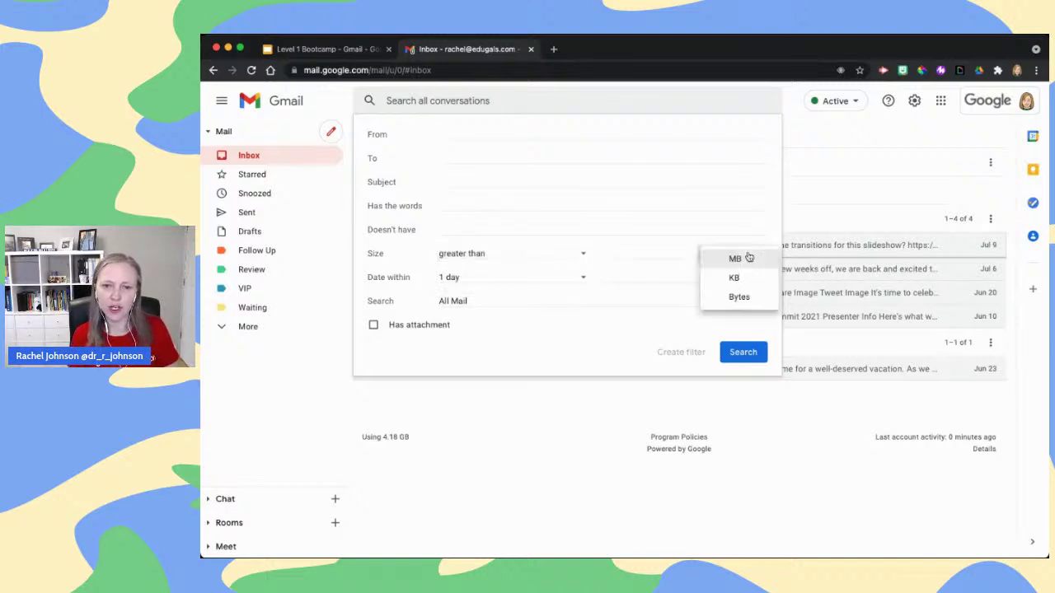
pyautogui.click(639, 252)
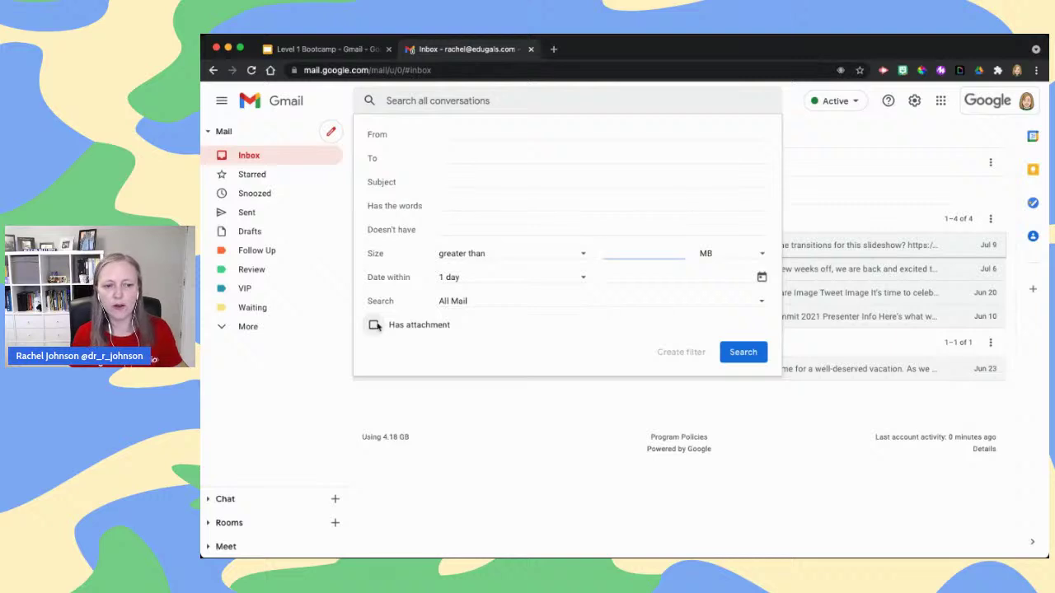
# Search for mail from a particular sender, entering their name in the From field
pyautogui.click(483, 137)
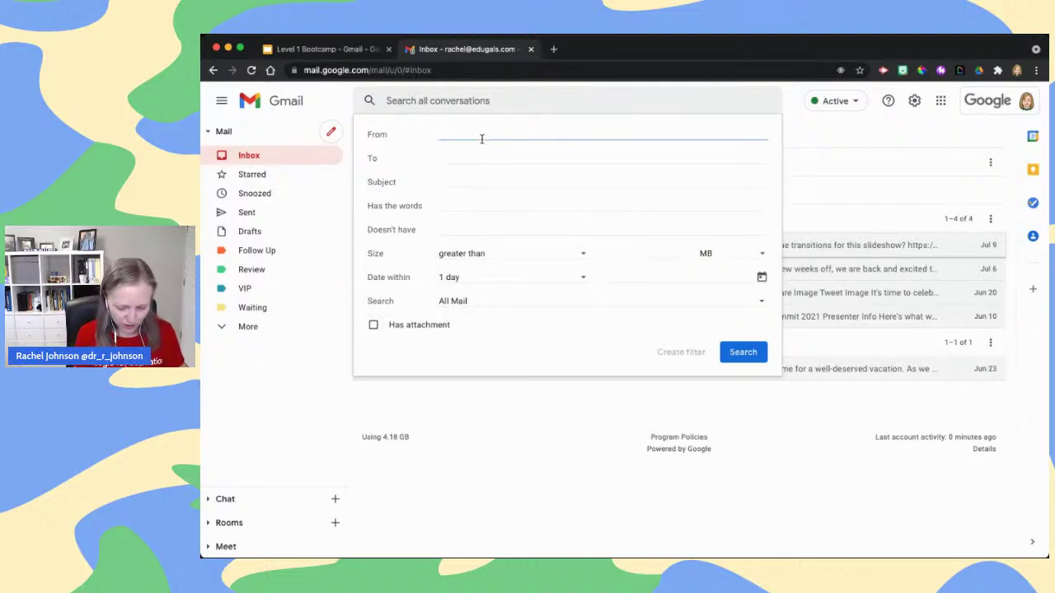
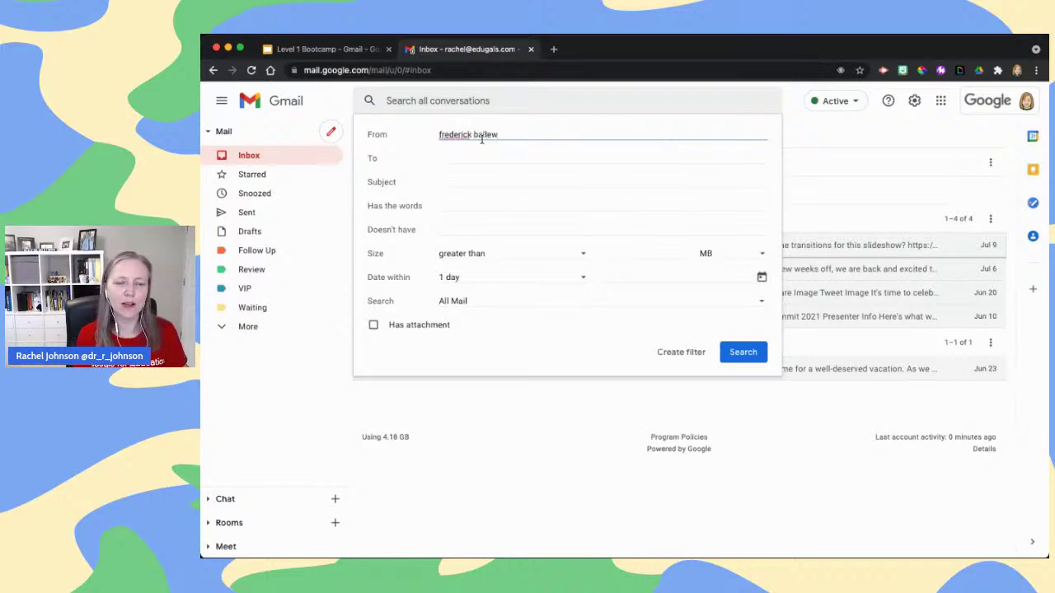
pyautogui.press('Return')
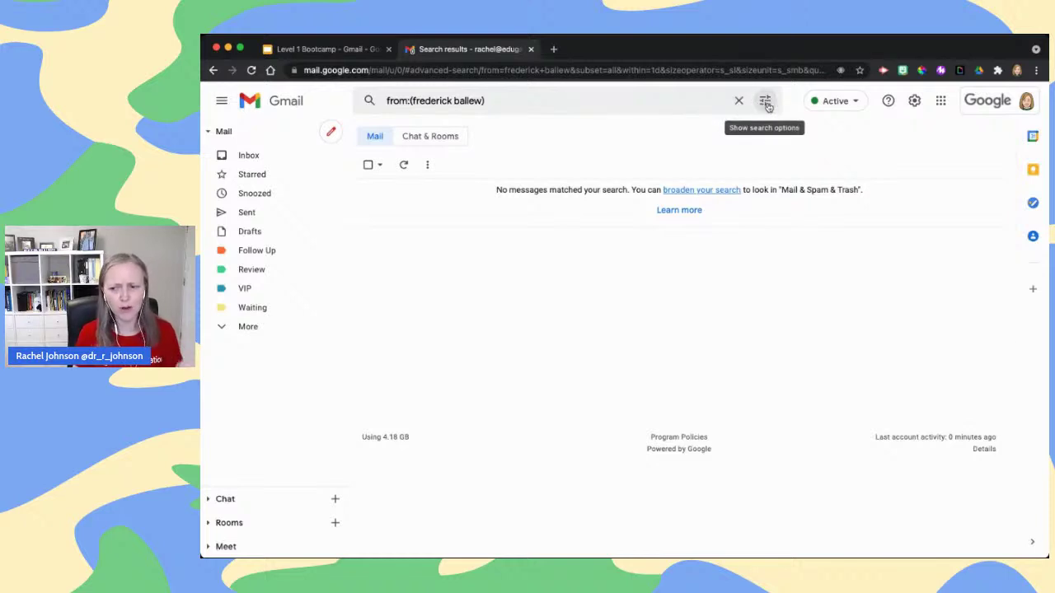
# Widen the sender search to Mail & Spam & Trash, finding two spam messages
pyautogui.click(766, 102)
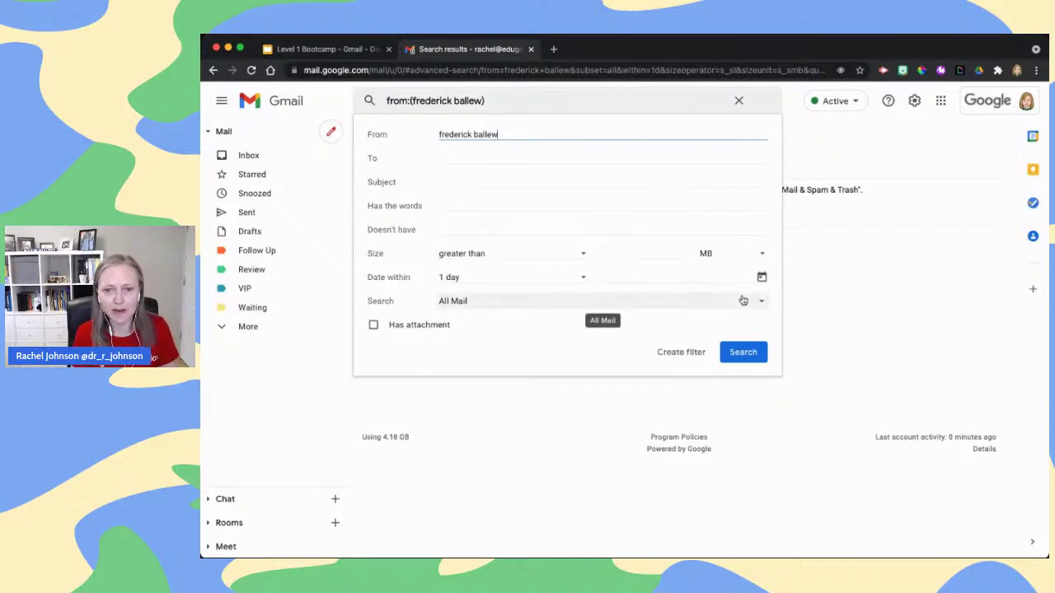
pyautogui.click(590, 301)
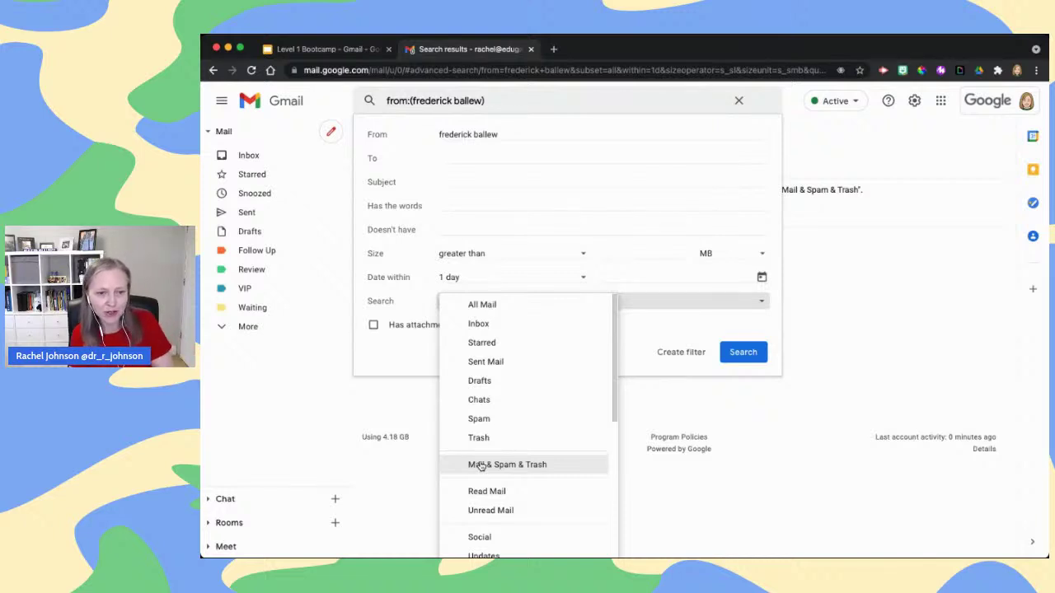
pyautogui.click(481, 465)
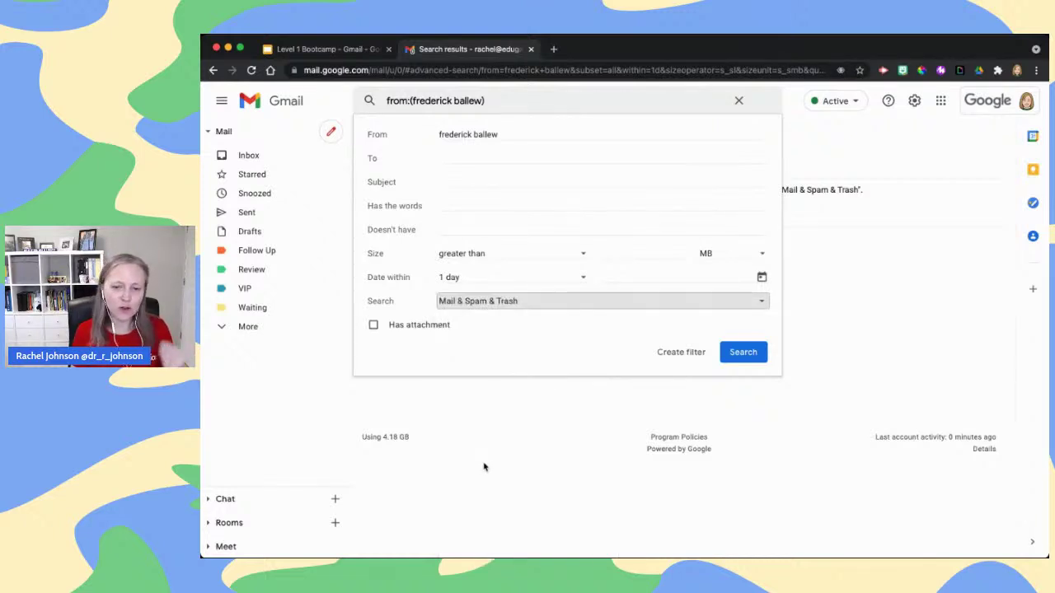
pyautogui.click(743, 353)
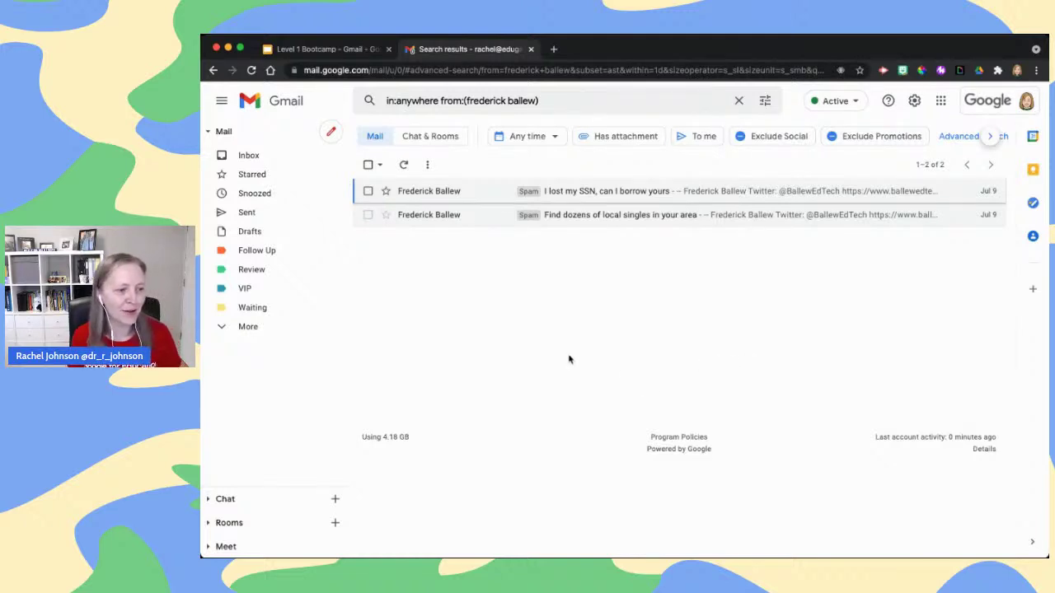
# Advance the presentation to the Filters slide, then return to the Gmail search results
pyautogui.click(738, 101)
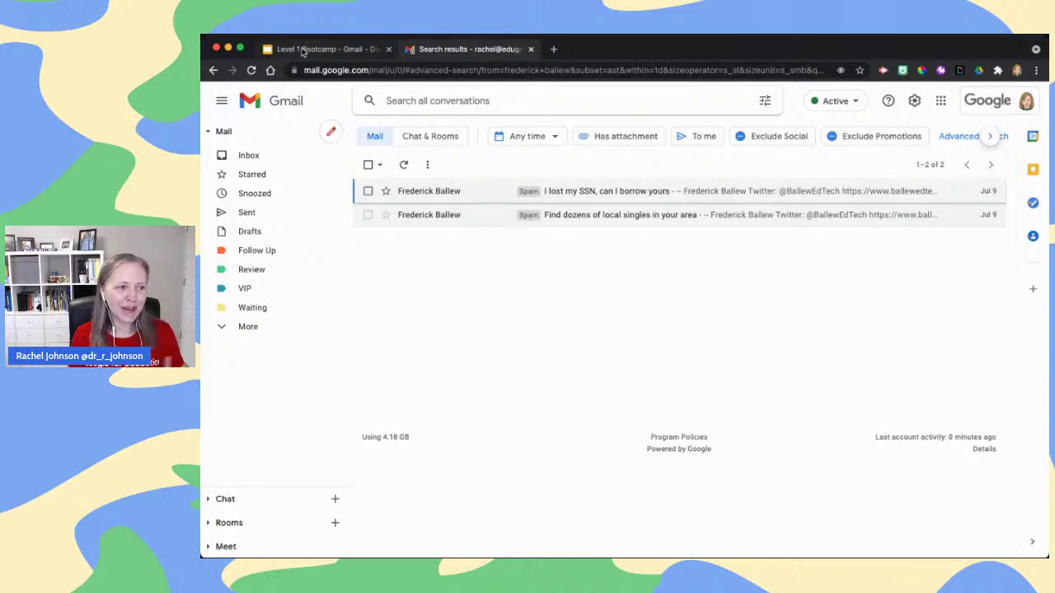
pyautogui.click(303, 51)
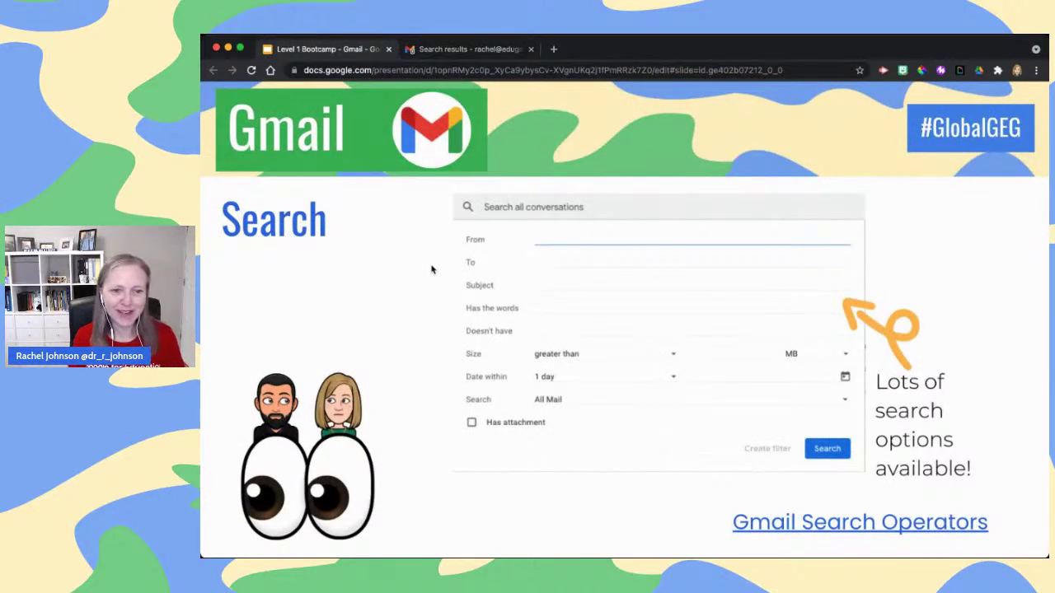
pyautogui.press('Right')
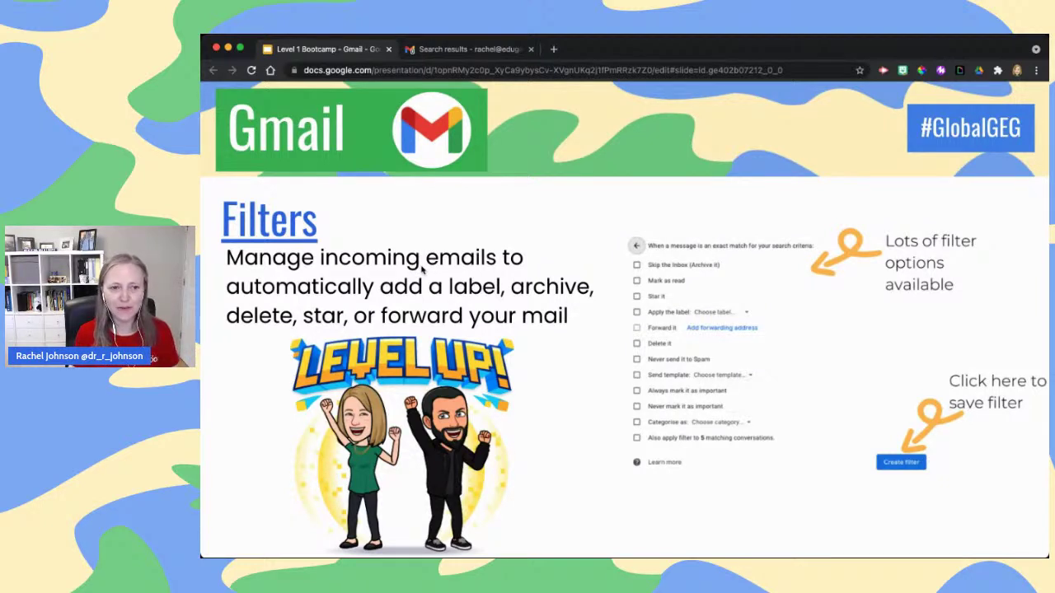
pyautogui.click(442, 51)
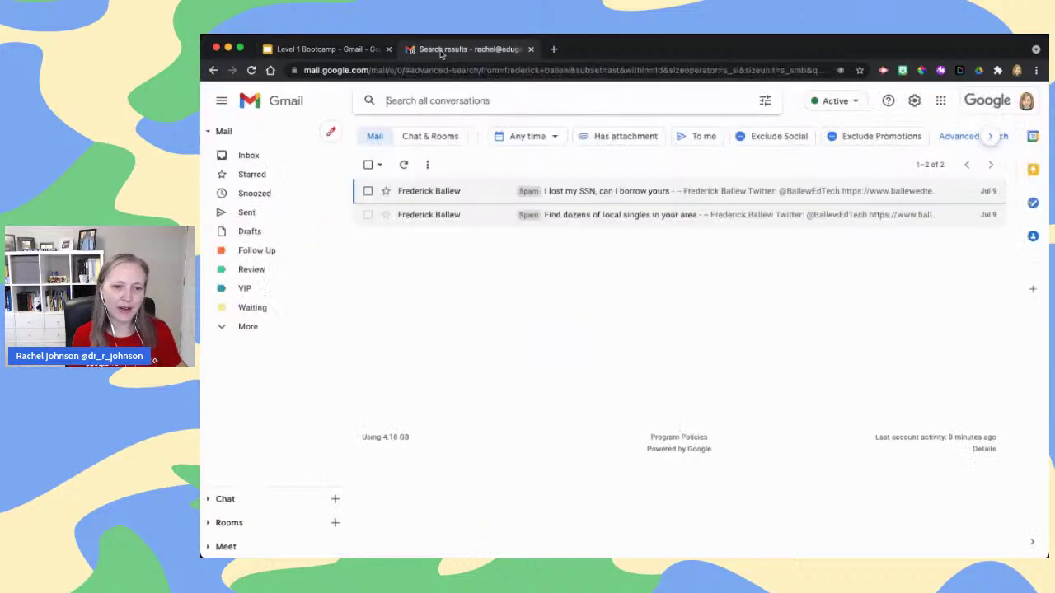
# Open the Help needed email, strip its Follow Up and VIP labels, and return to the inbox
pyautogui.click(300, 161)
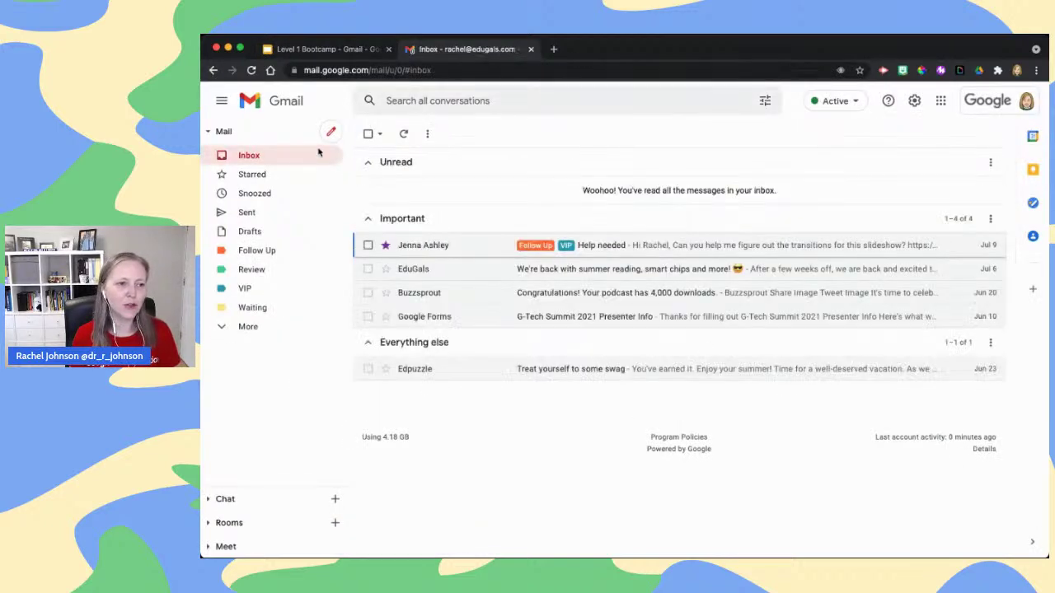
pyautogui.click(466, 245)
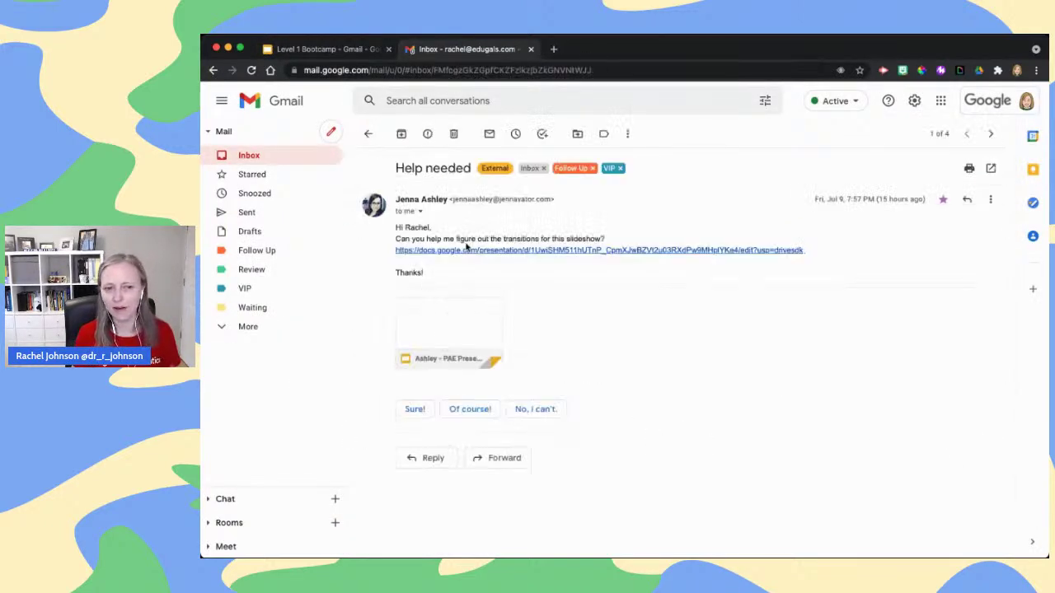
pyautogui.click(592, 168)
pyautogui.click(571, 168)
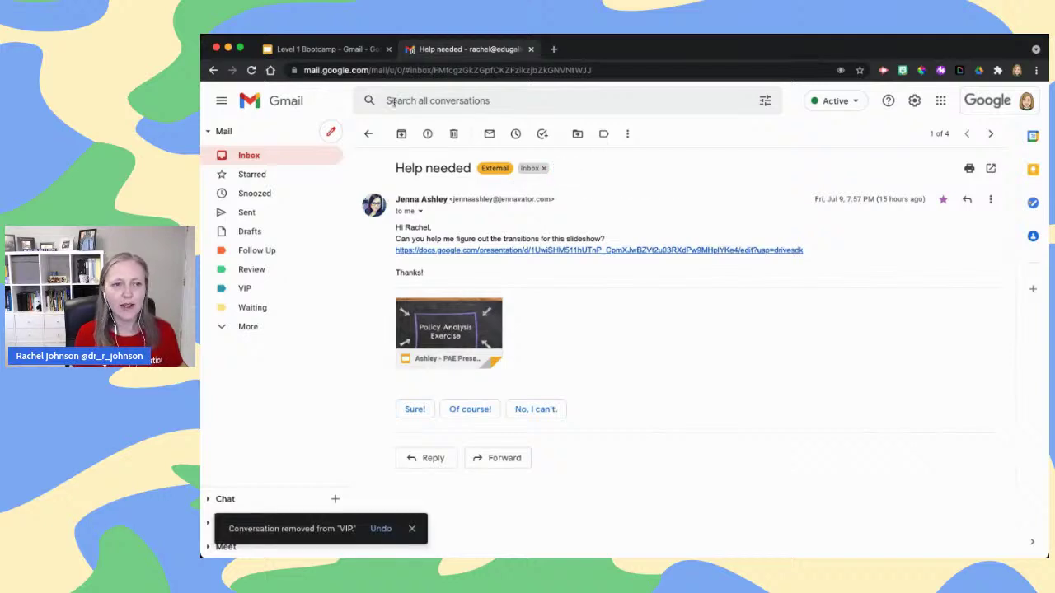
pyautogui.click(371, 134)
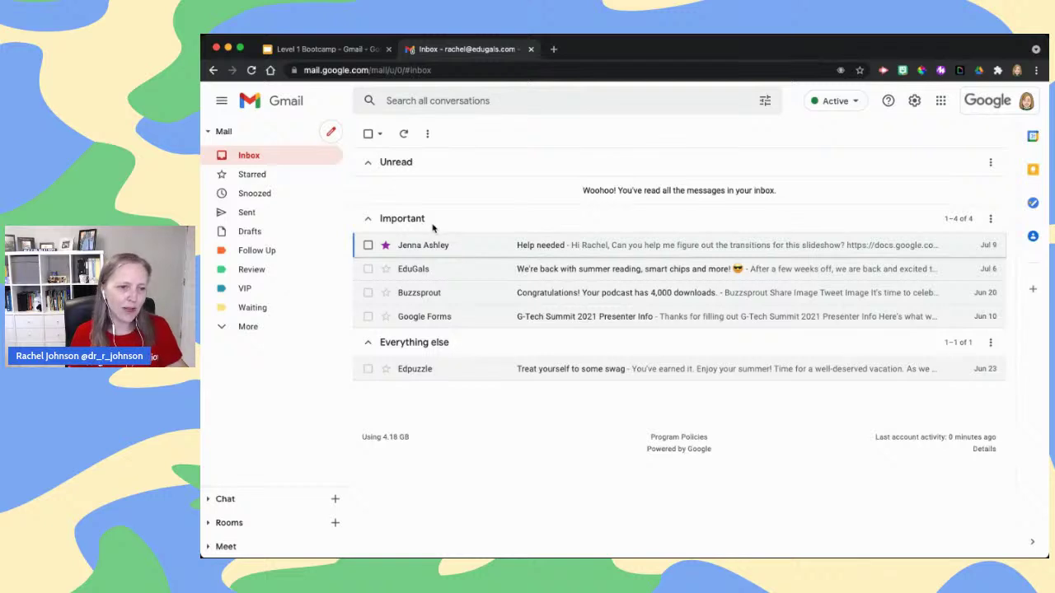
pyautogui.moveTo(439, 246)
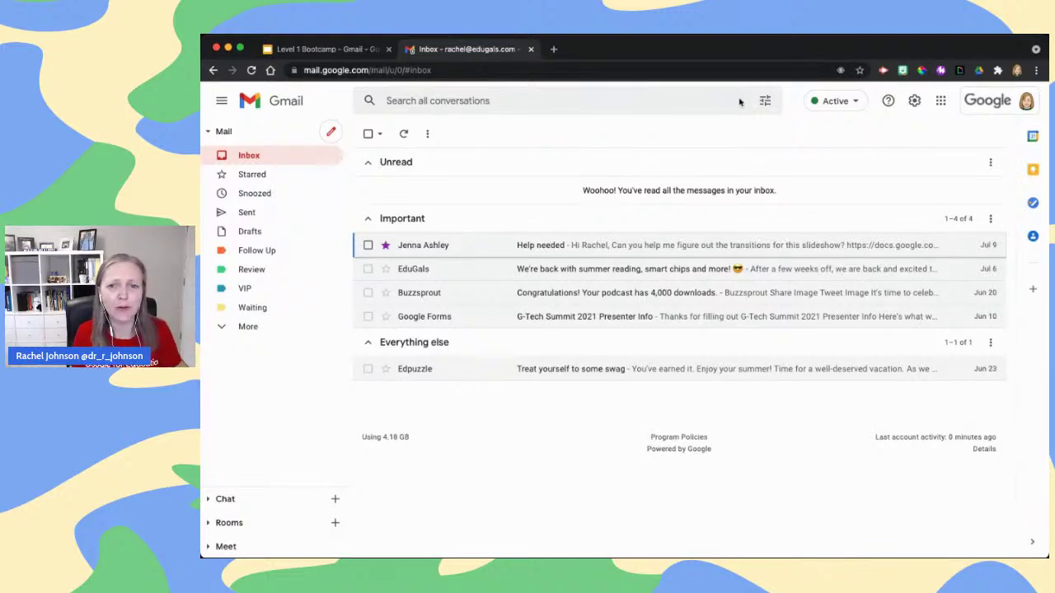
# Search for messages from the Help needed sender by name and start a filter from that search
pyautogui.click(766, 104)
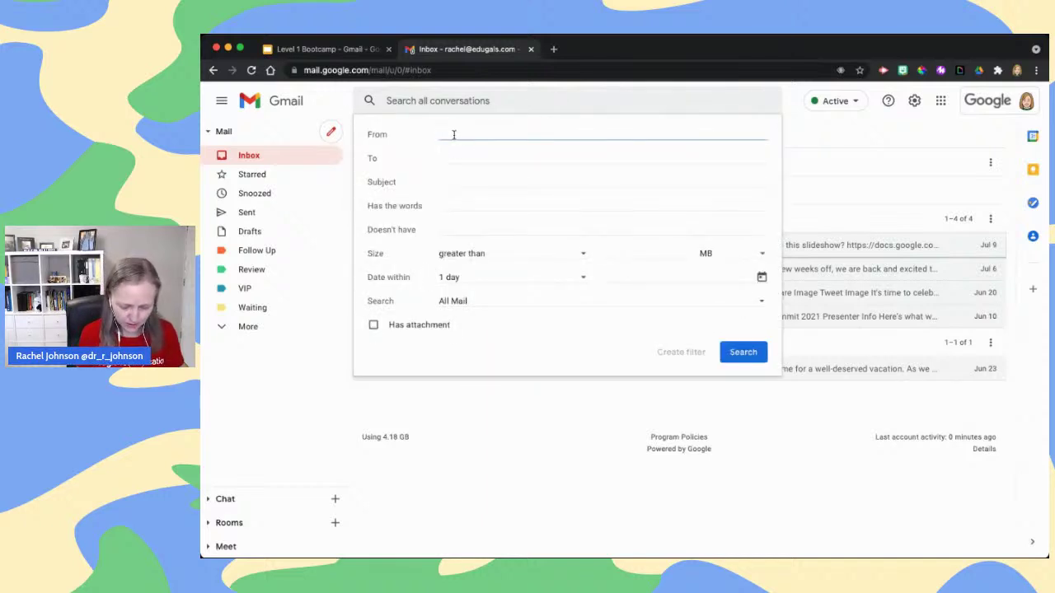
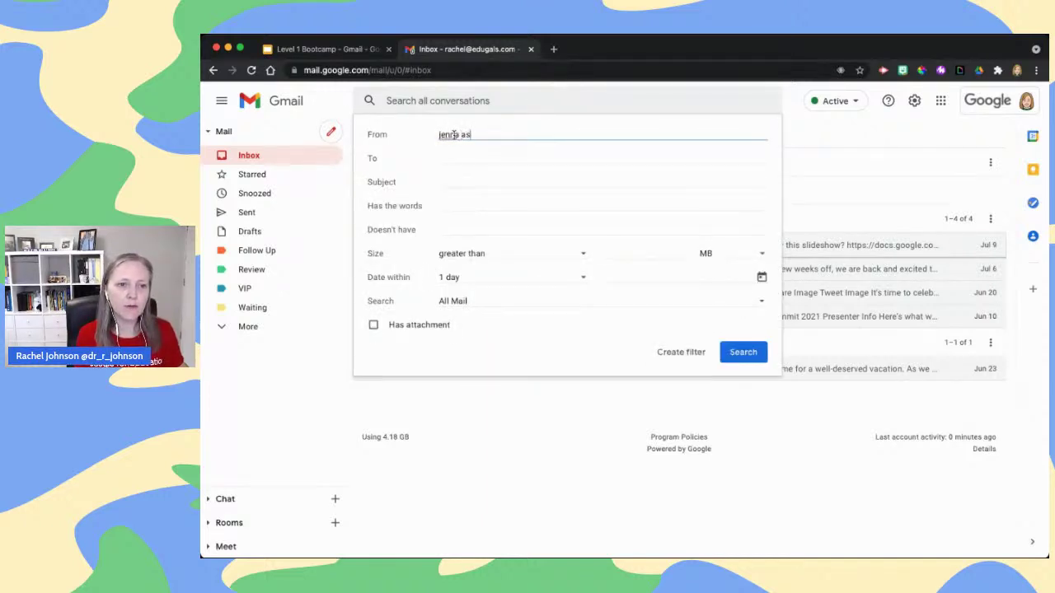
pyautogui.press('Return')
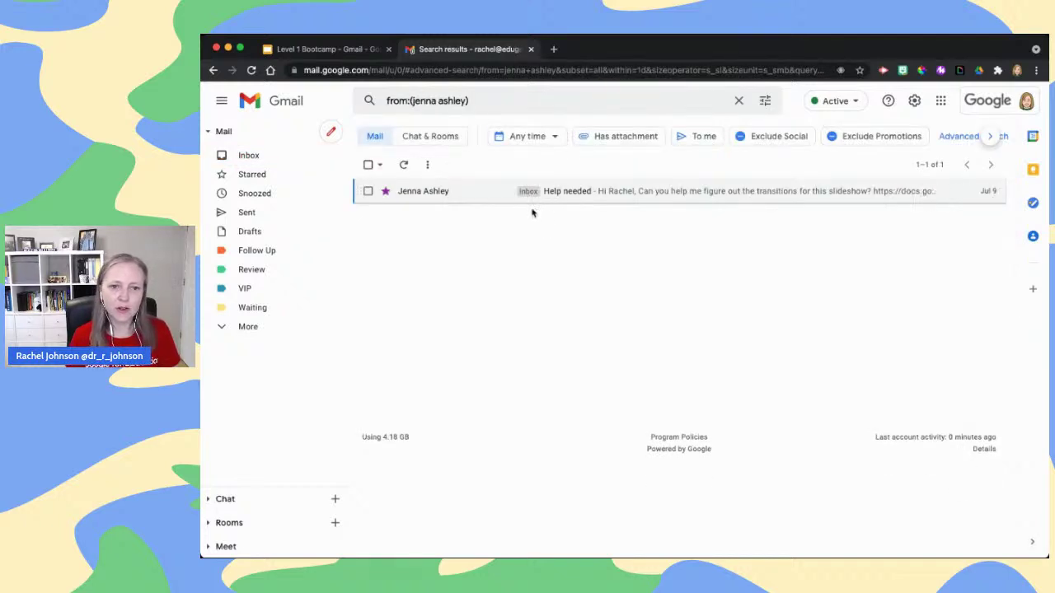
pyautogui.click(766, 105)
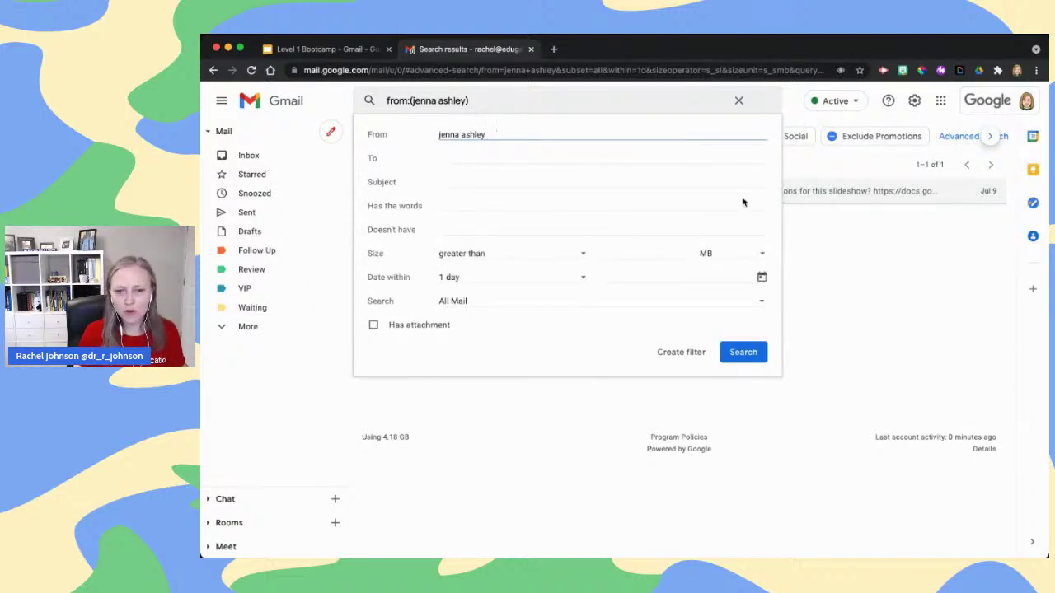
pyautogui.click(681, 353)
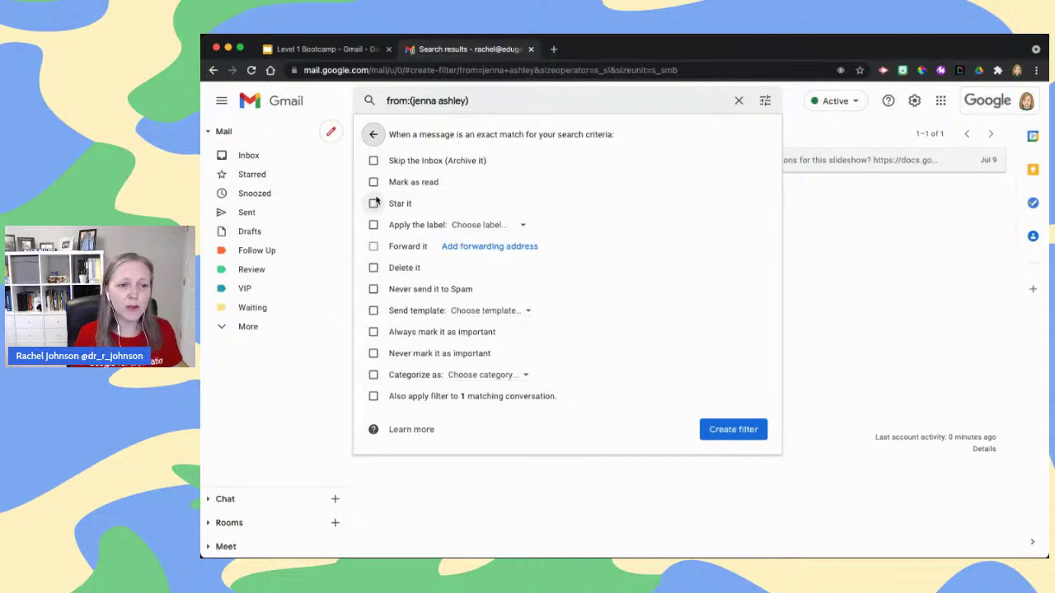
# Save a filter that stars the sender's mail and labels it VIP, including the existing conversation
pyautogui.click(373, 203)
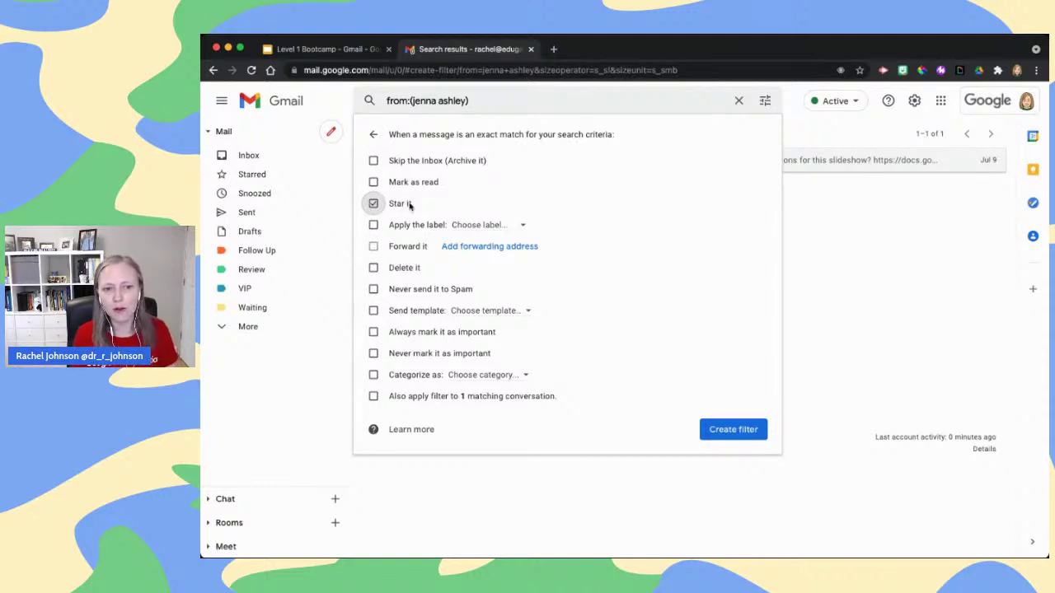
pyautogui.click(374, 225)
pyautogui.click(482, 225)
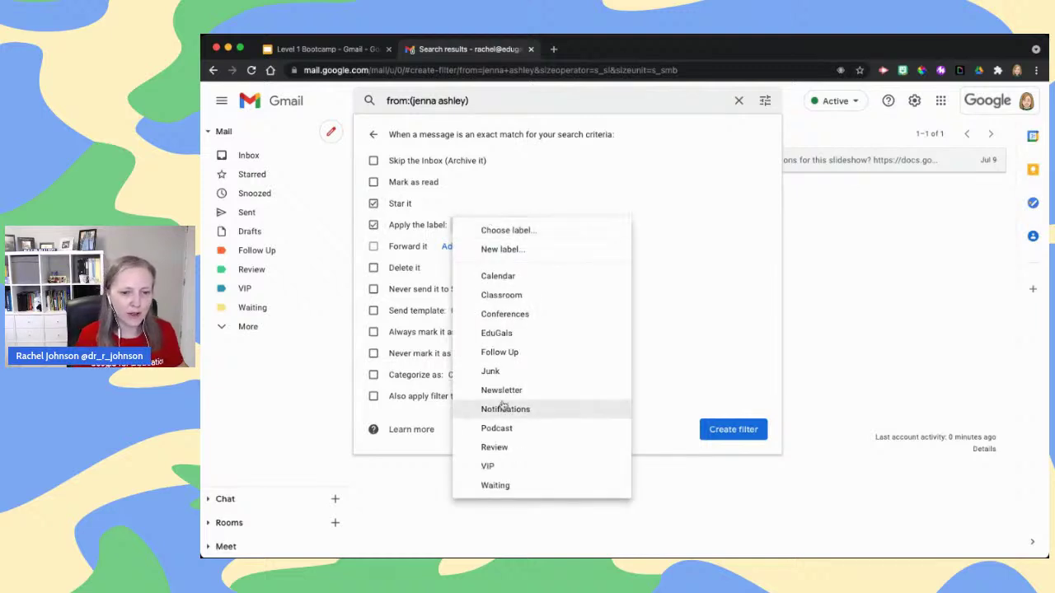
pyautogui.click(513, 466)
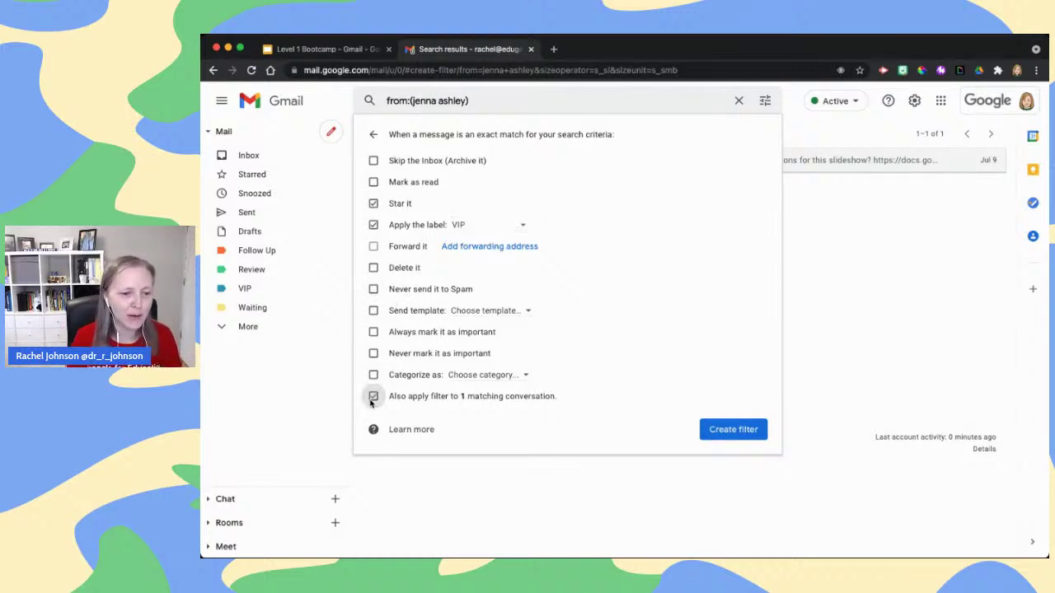
pyautogui.click(373, 398)
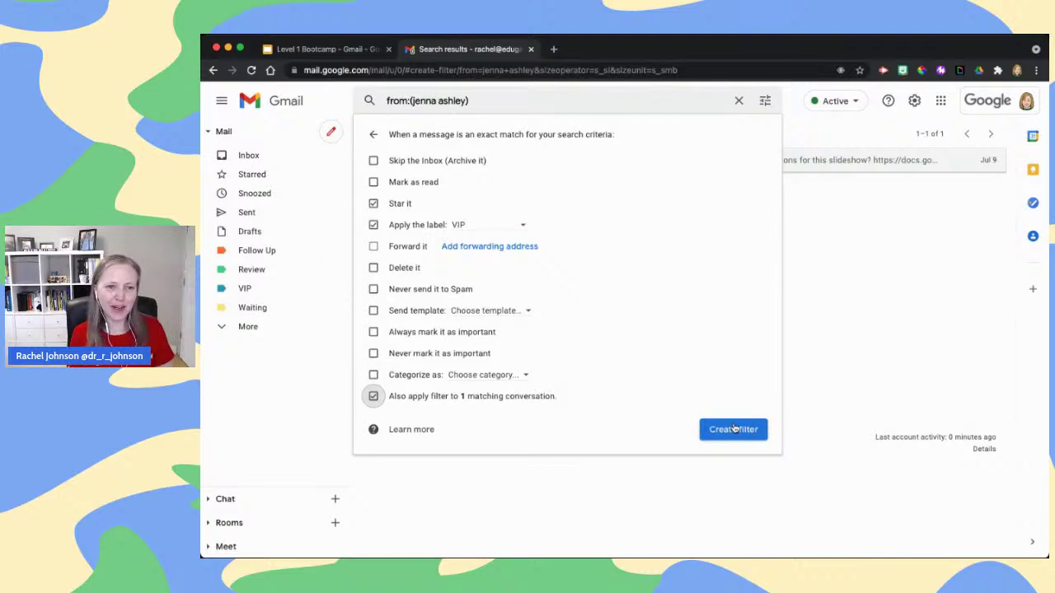
pyautogui.click(734, 429)
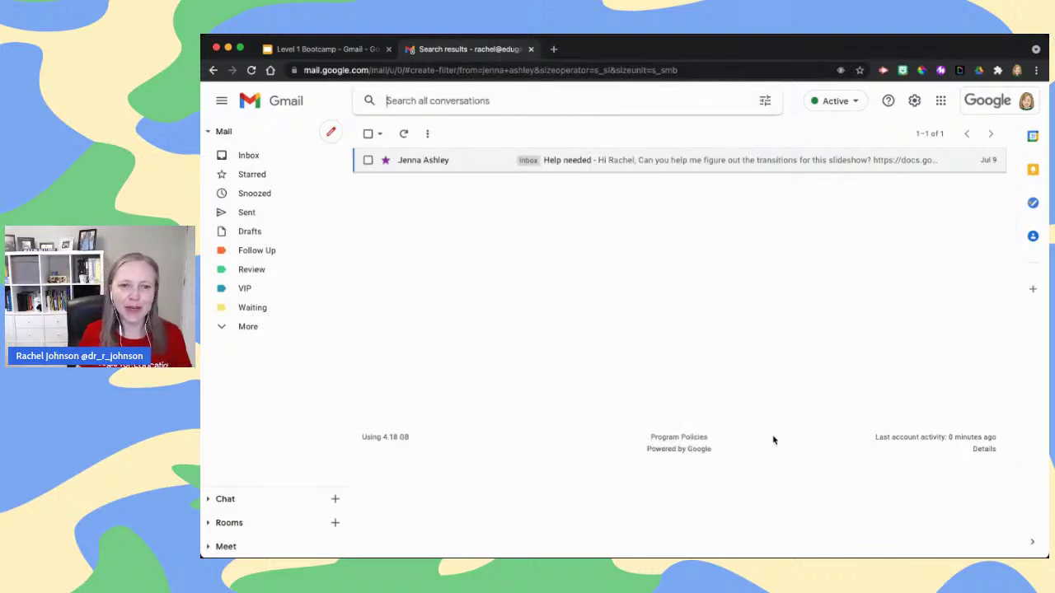
pyautogui.click(248, 157)
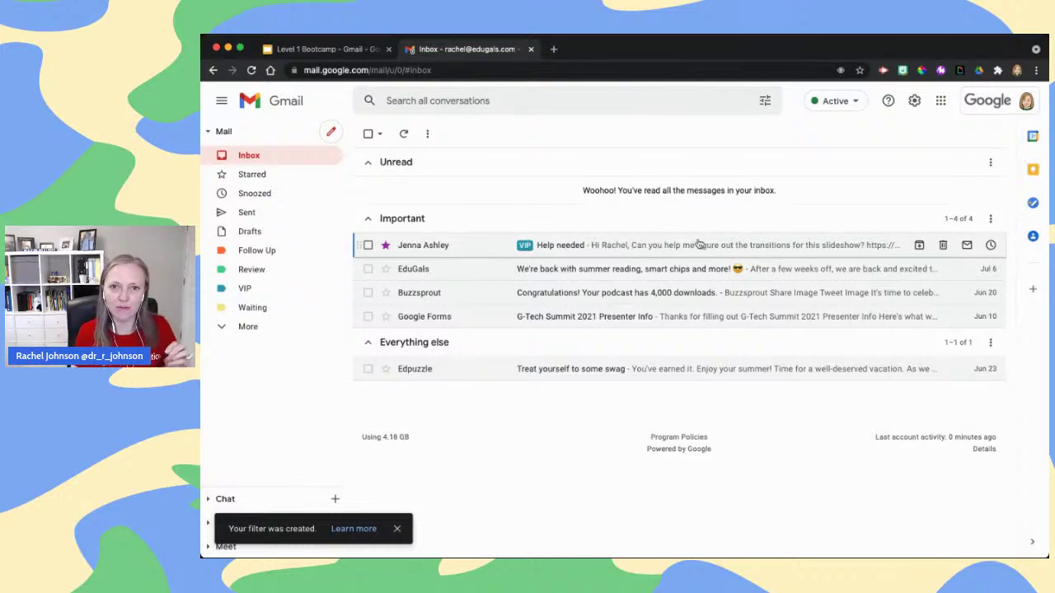
# Advance the slides from Filters to the Gmail Leaderboard Challenge slide with its three tasks
pyautogui.click(293, 48)
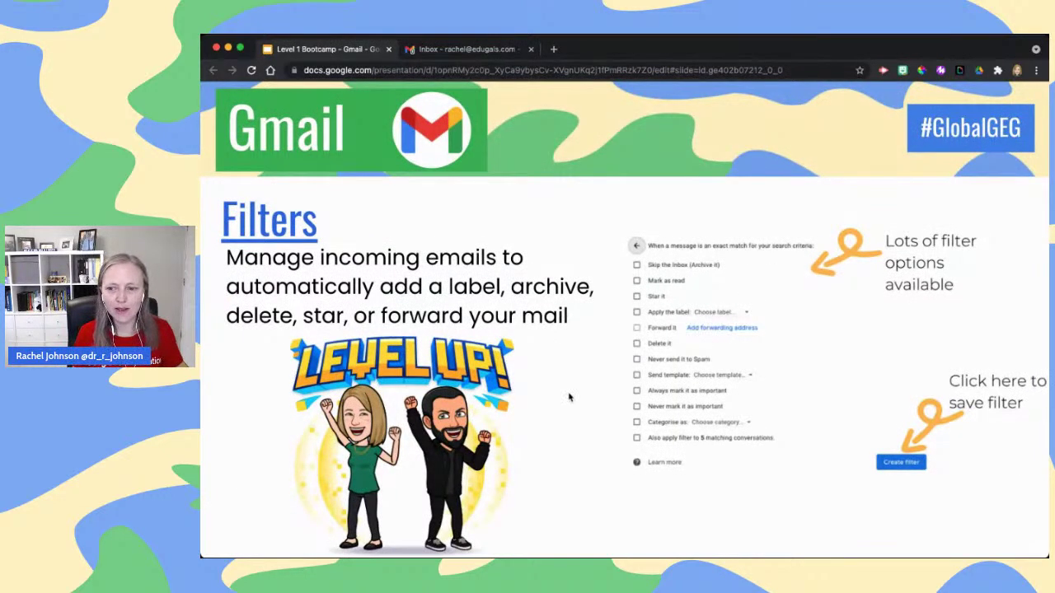
pyautogui.press('Right')
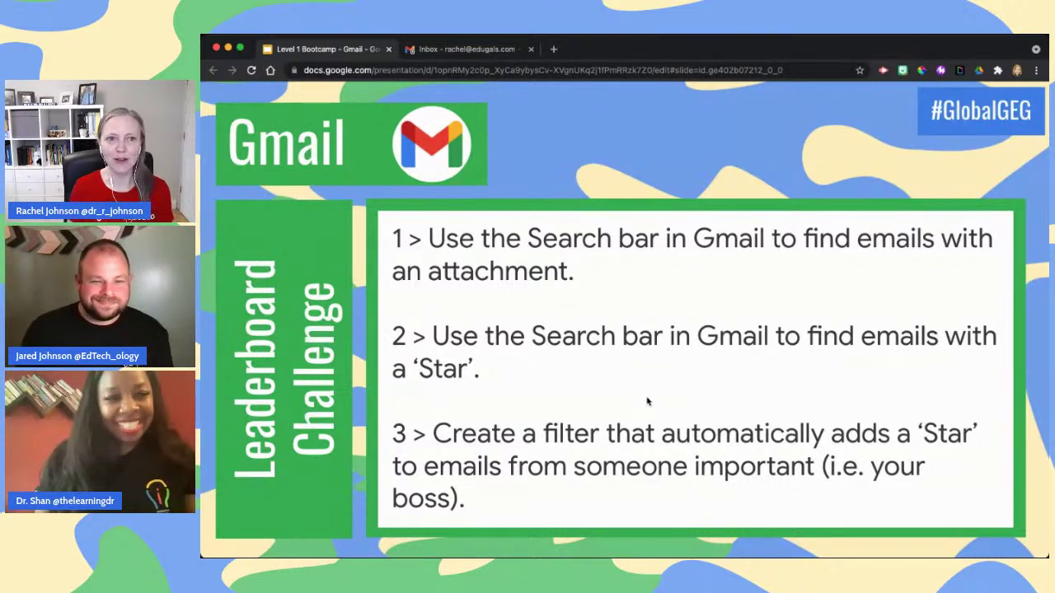
pyautogui.click(472, 49)
pyautogui.click(333, 49)
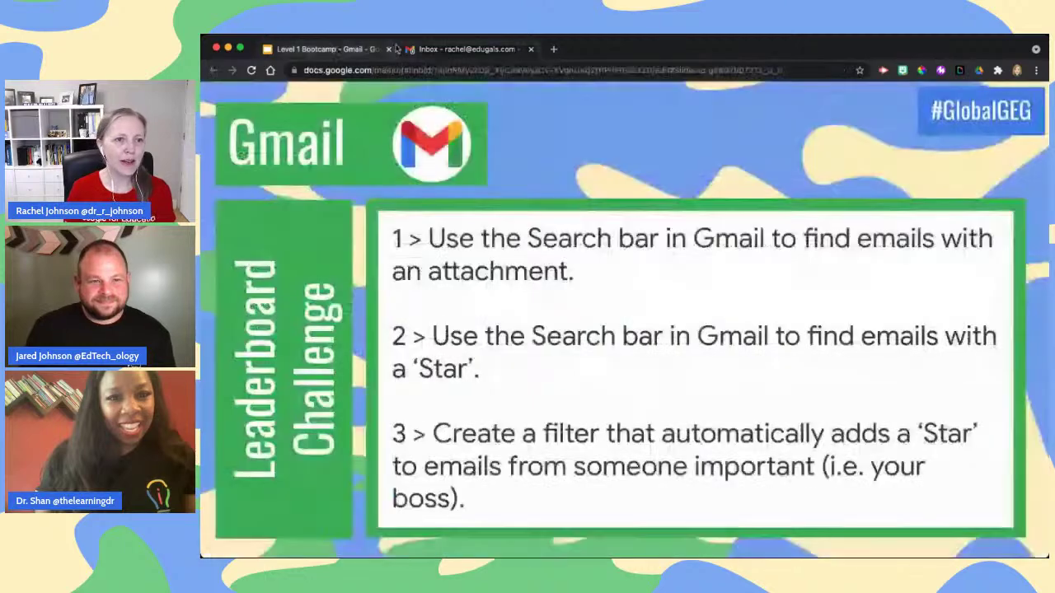
pyautogui.click(453, 54)
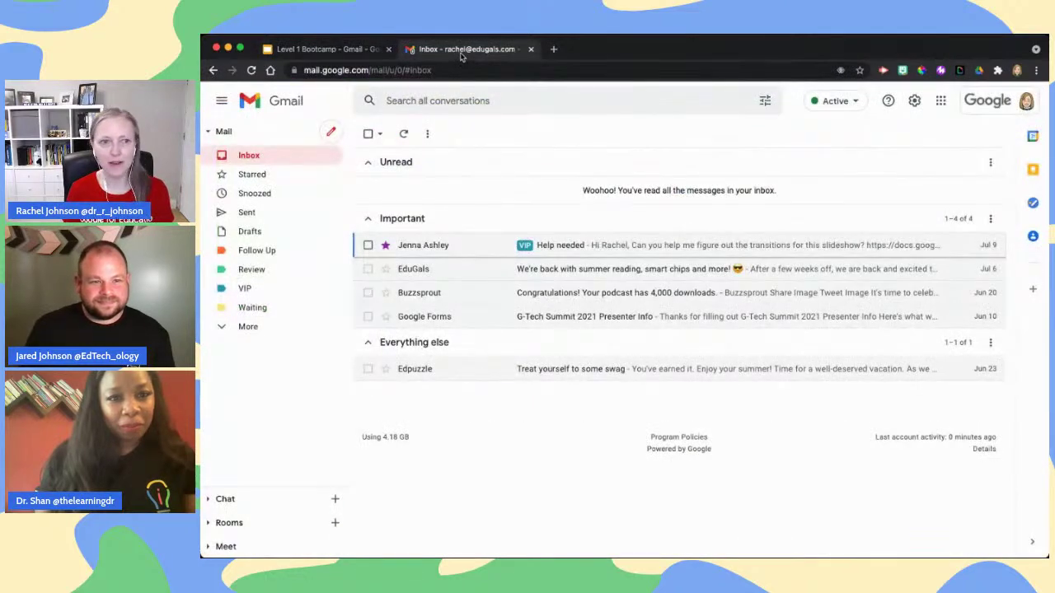
pyautogui.click(338, 51)
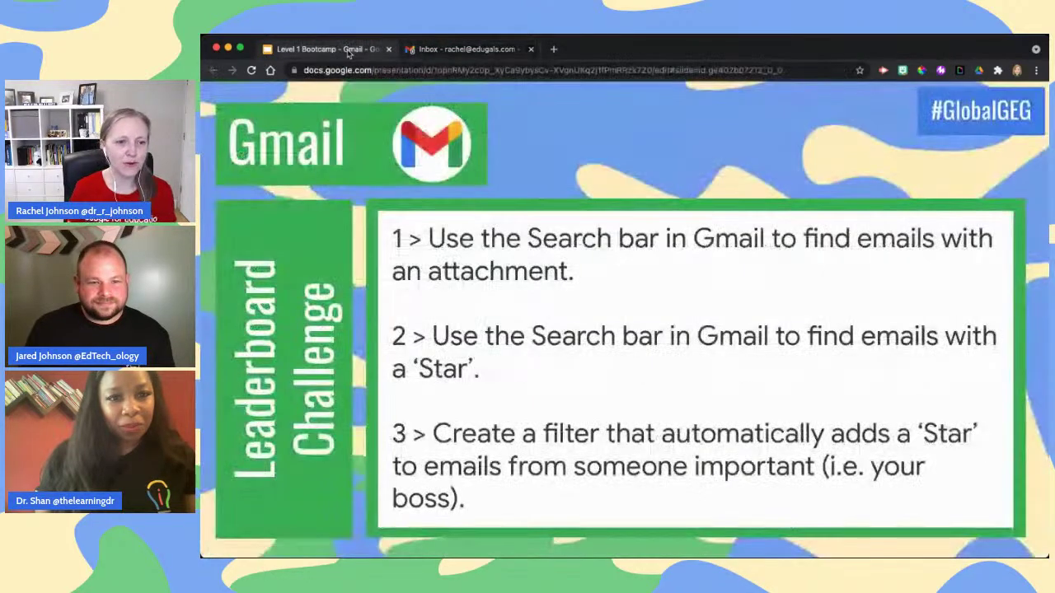
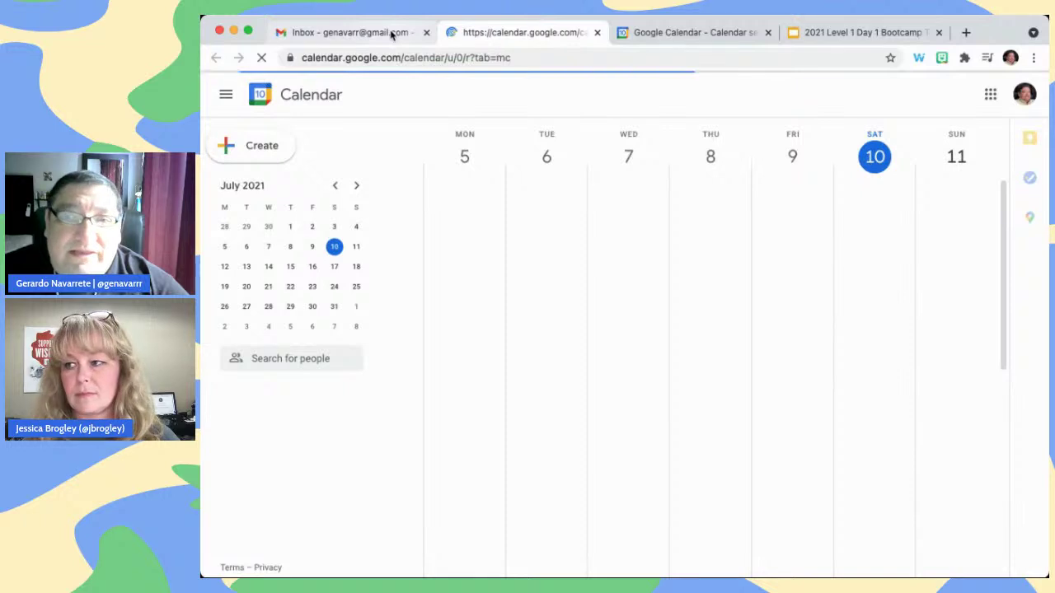
# Preview today's schedule in Gmail's Calendar side panel, then open a new browser tab
pyautogui.click(394, 32)
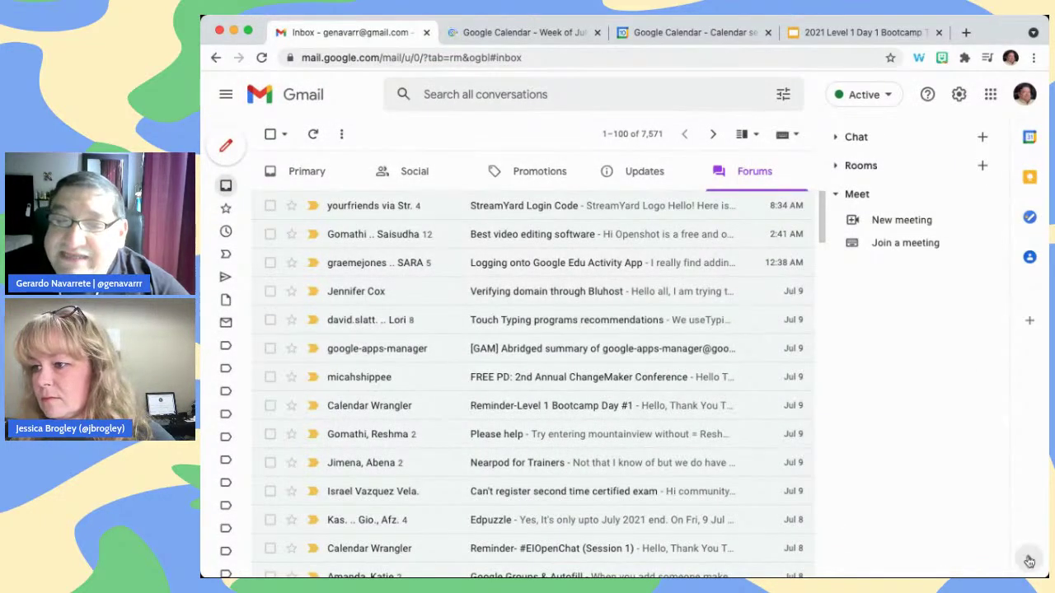
pyautogui.click(1030, 559)
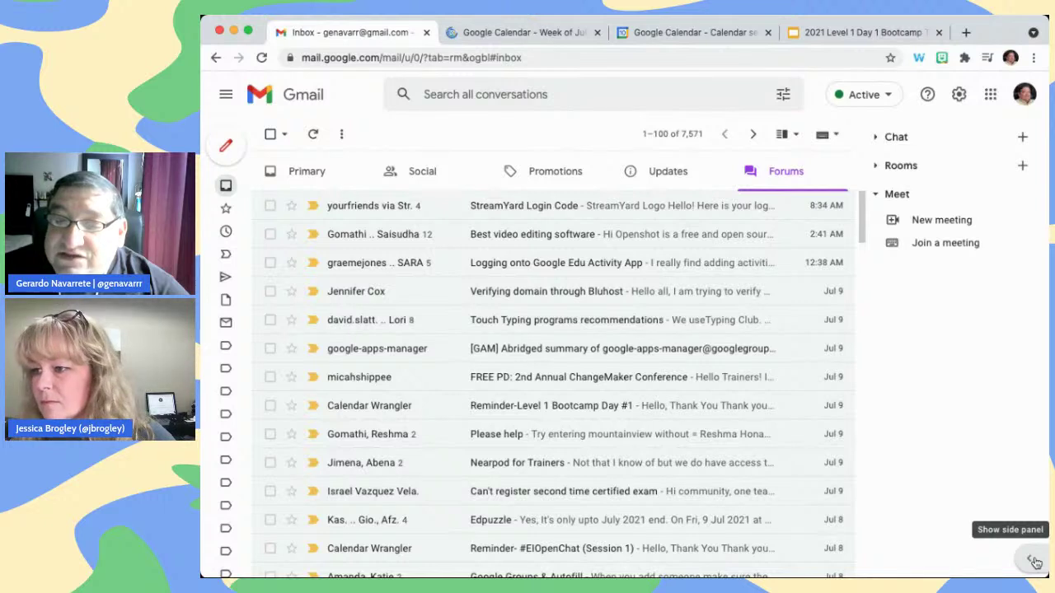
pyautogui.click(1034, 561)
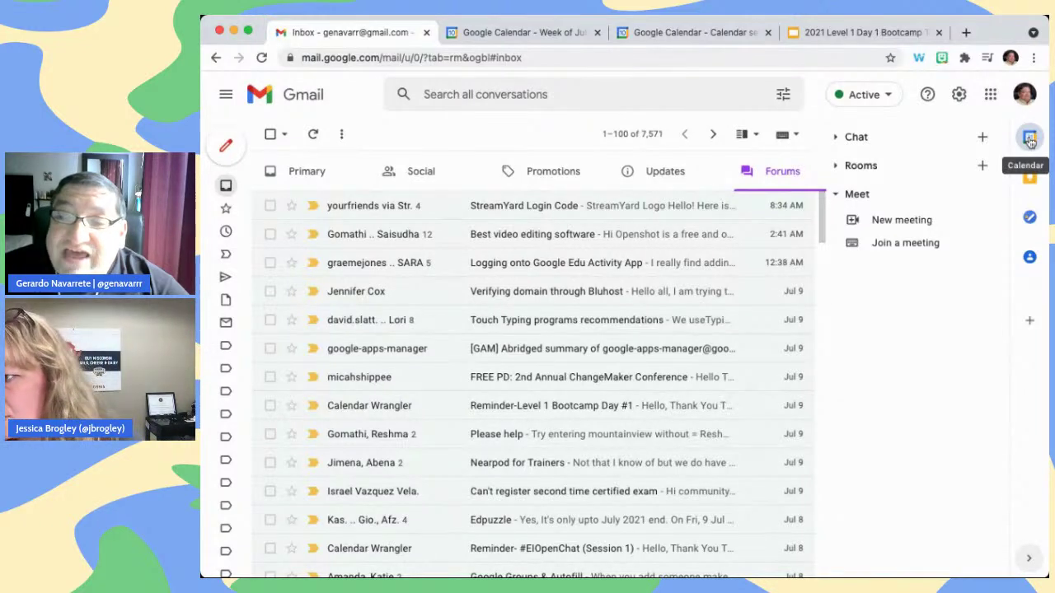
pyautogui.click(1030, 141)
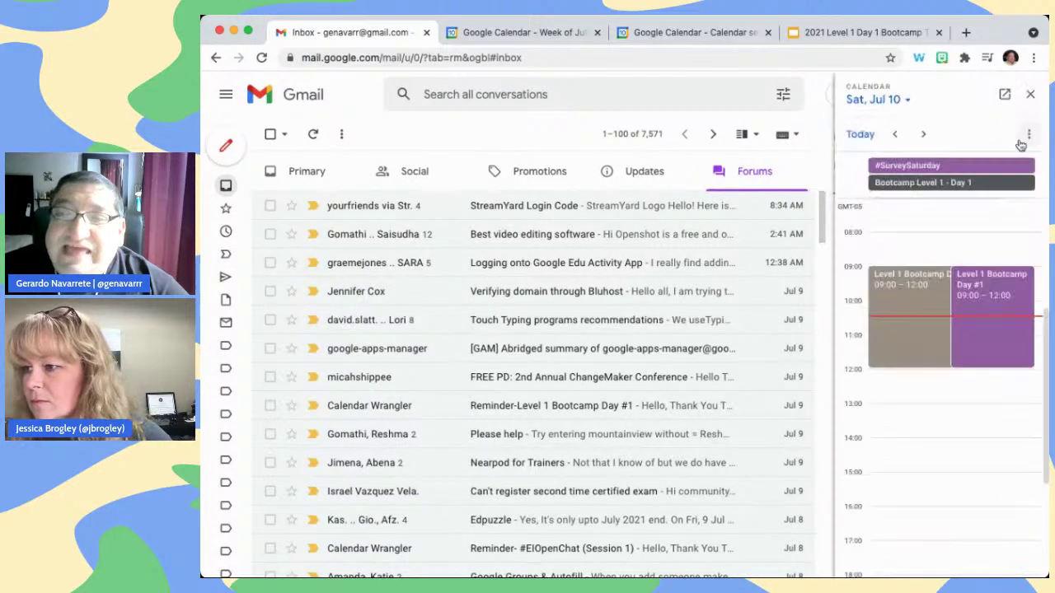
pyautogui.click(1030, 94)
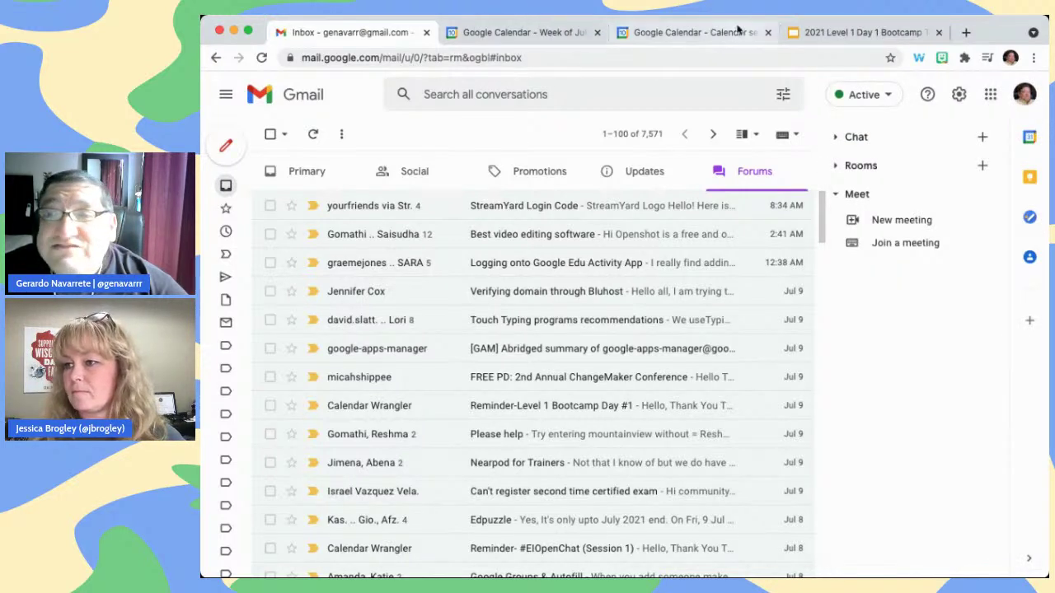
pyautogui.click(966, 33)
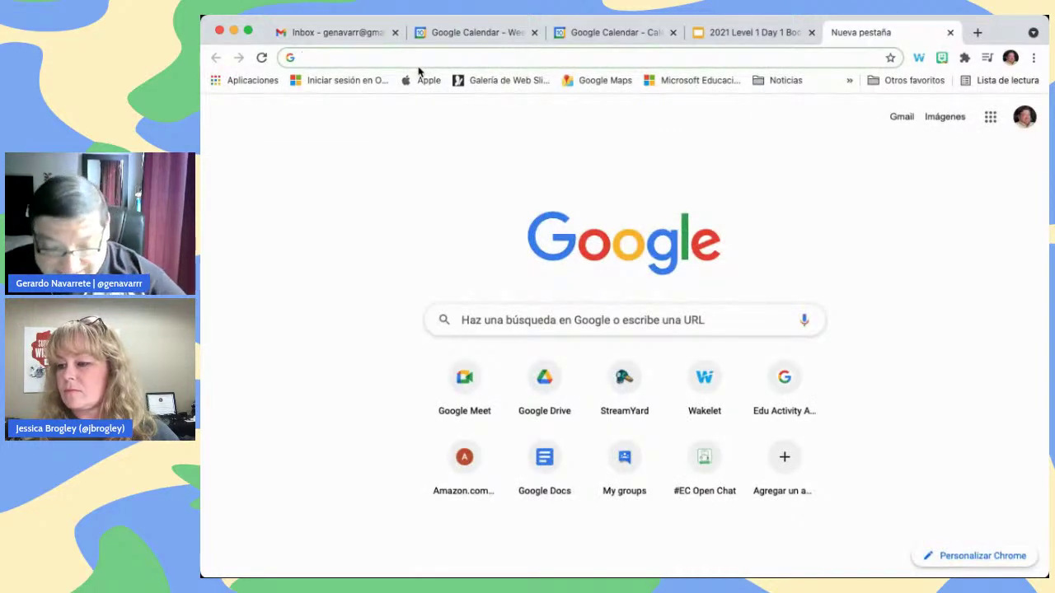
# Load Google Calendar in the new tab and scroll through the My calendars and Other calendars lists
pyautogui.write('calendar.google.com/calendar/u/0/r?tab=mc')
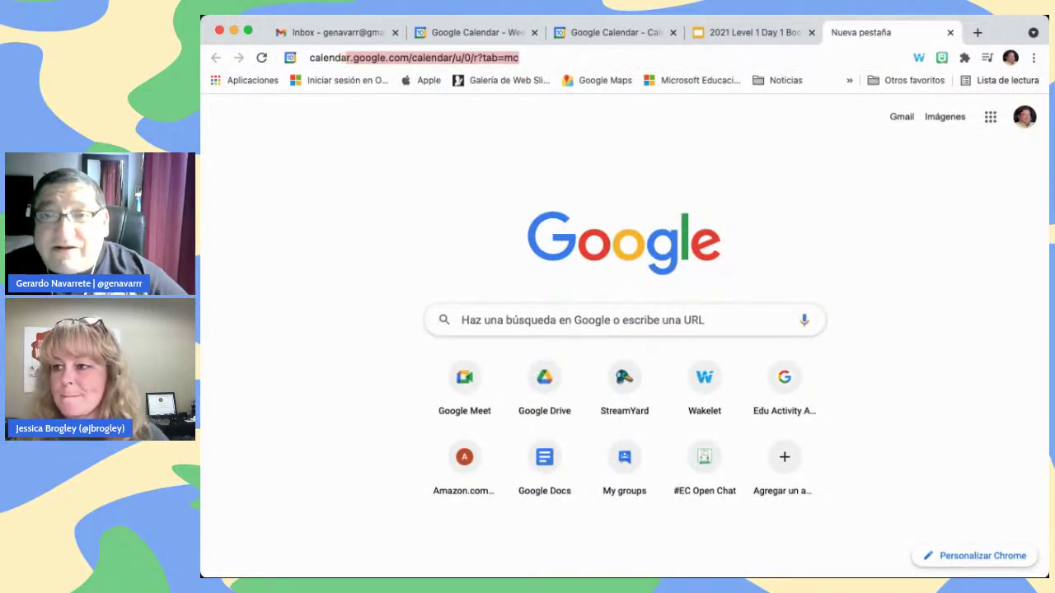
pyautogui.press('Return')
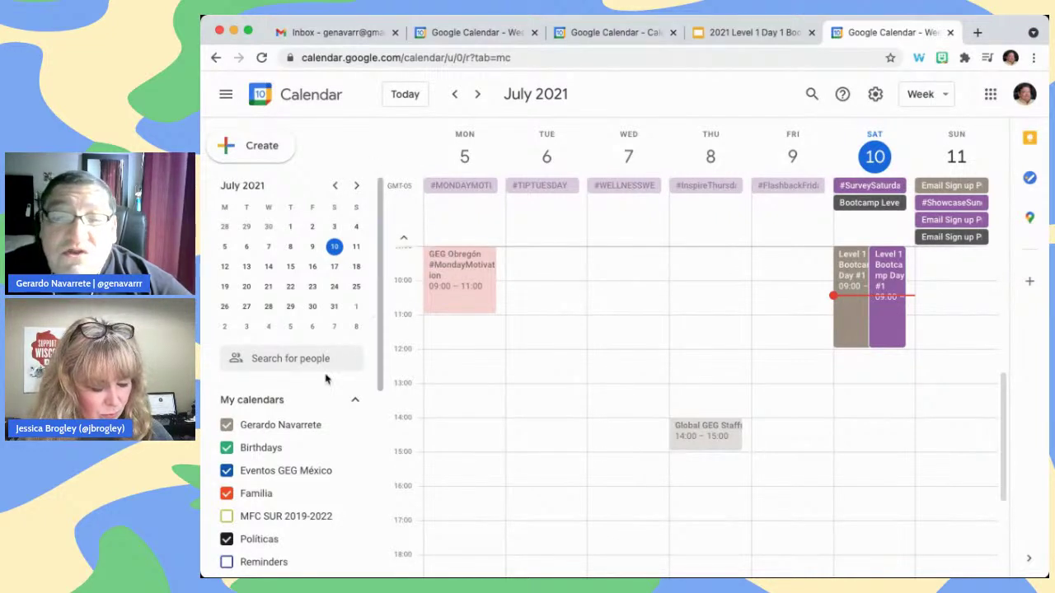
pyautogui.scroll(-5, 297, 468)
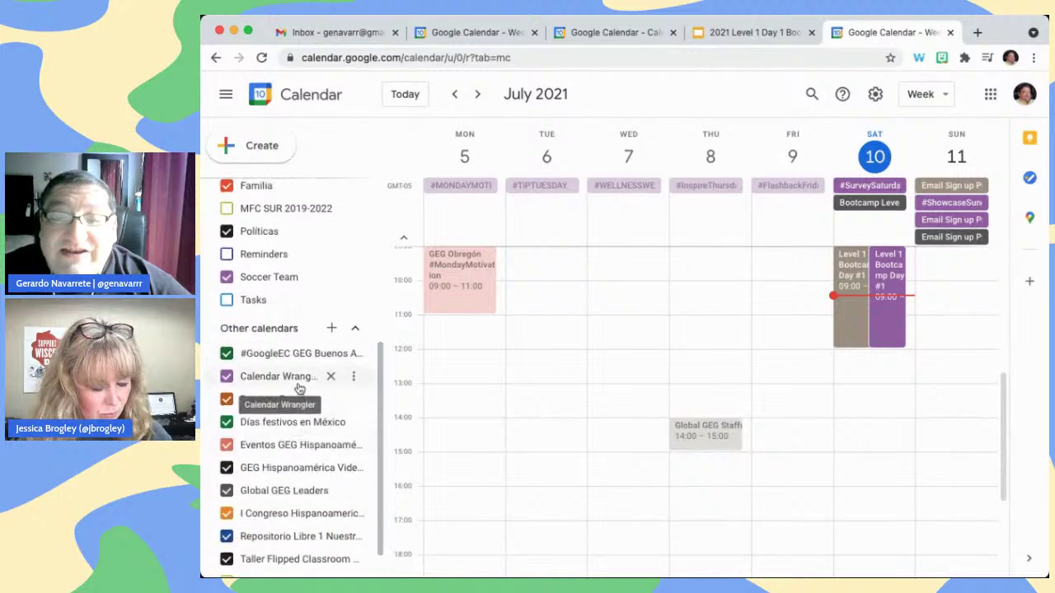
pyautogui.scroll(5, 300, 387)
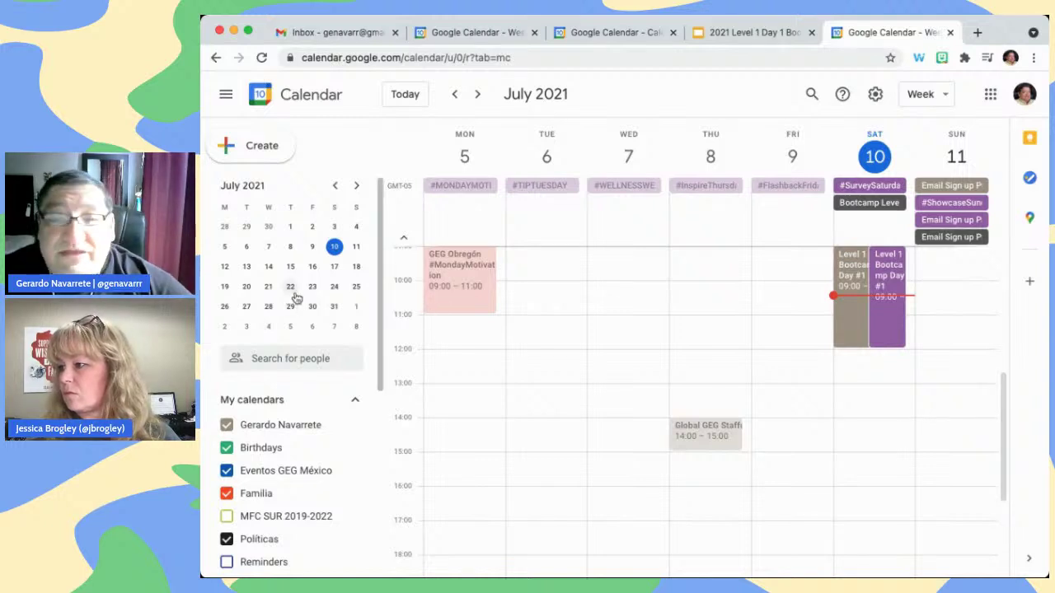
pyautogui.scroll(-3, 322, 406)
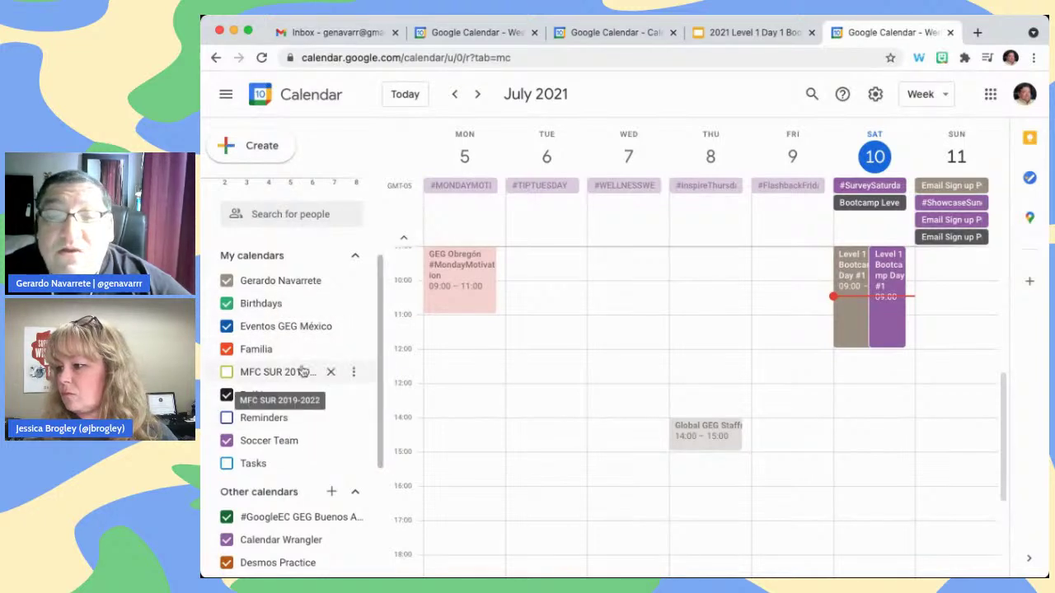
pyautogui.scroll(-2, 297, 372)
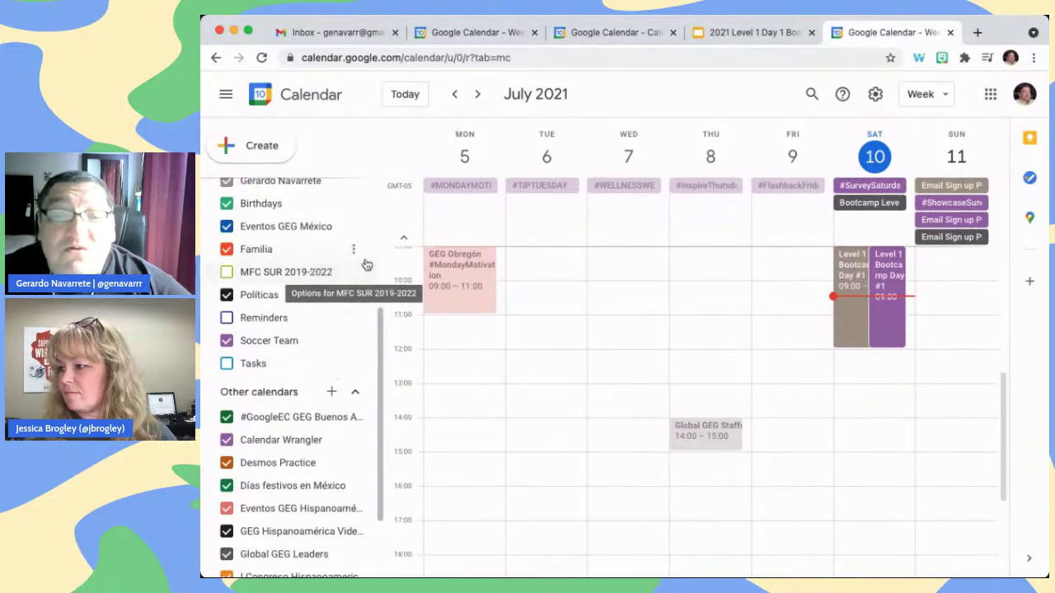
# Add a calendar named 'Tennis Team' via Create new calendar under Other calendars
pyautogui.click(332, 394)
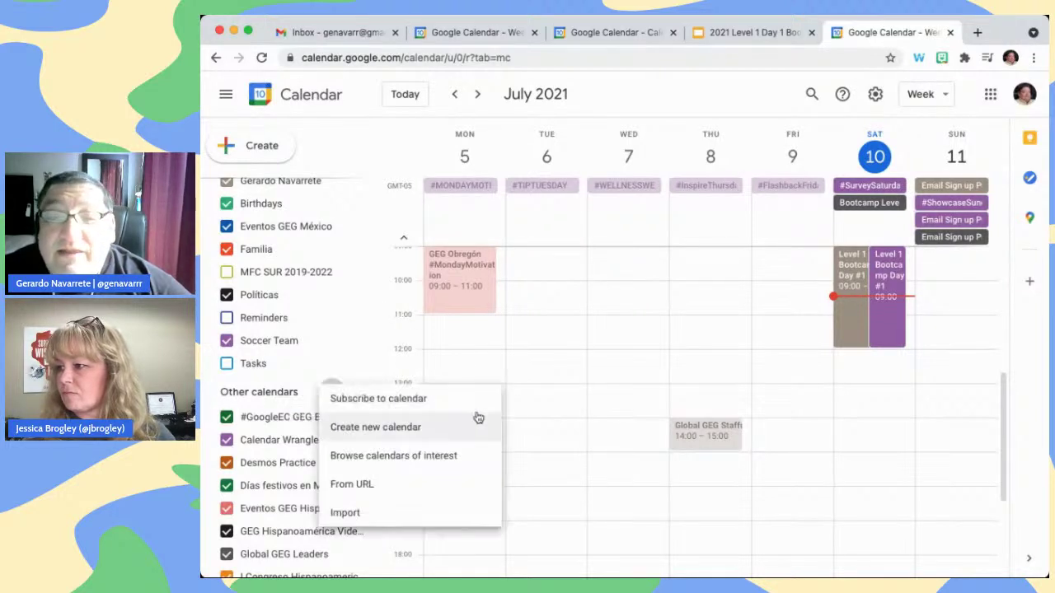
pyautogui.click(410, 428)
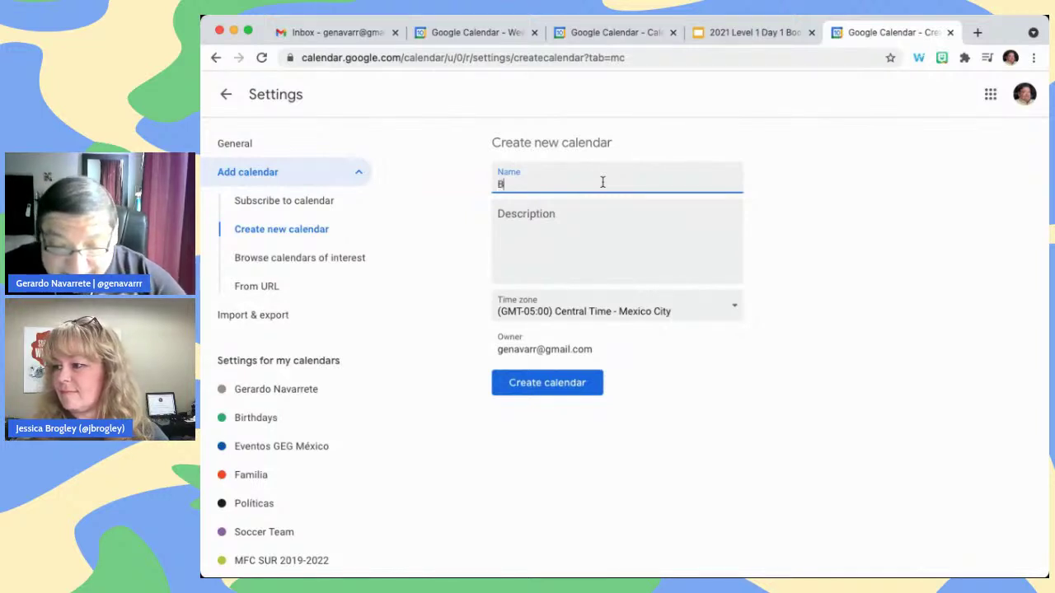
pyautogui.press('BackSpace')
pyautogui.write('Ten')
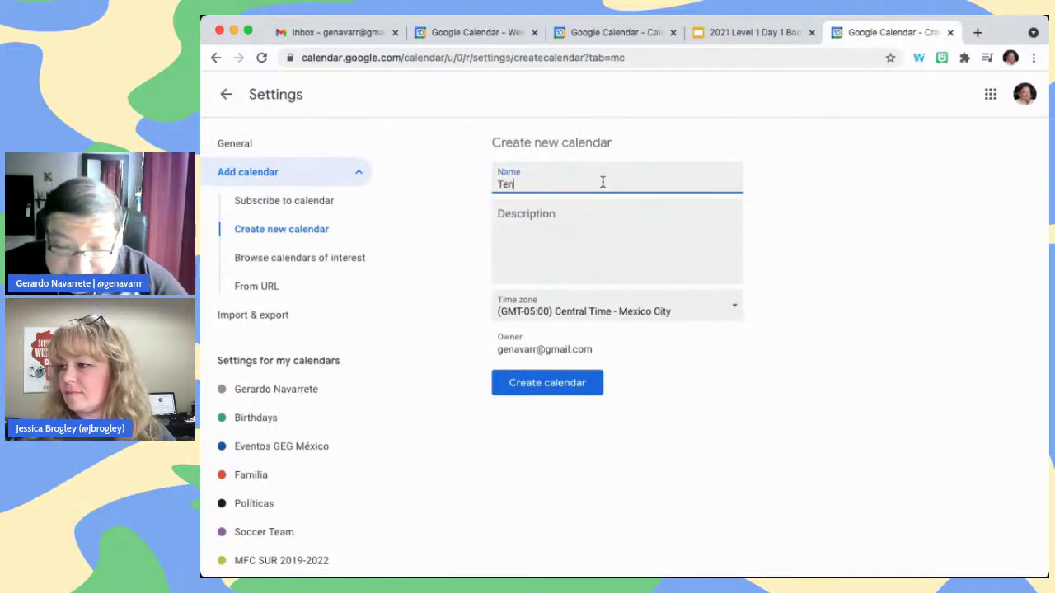
pyautogui.write('nis Team')
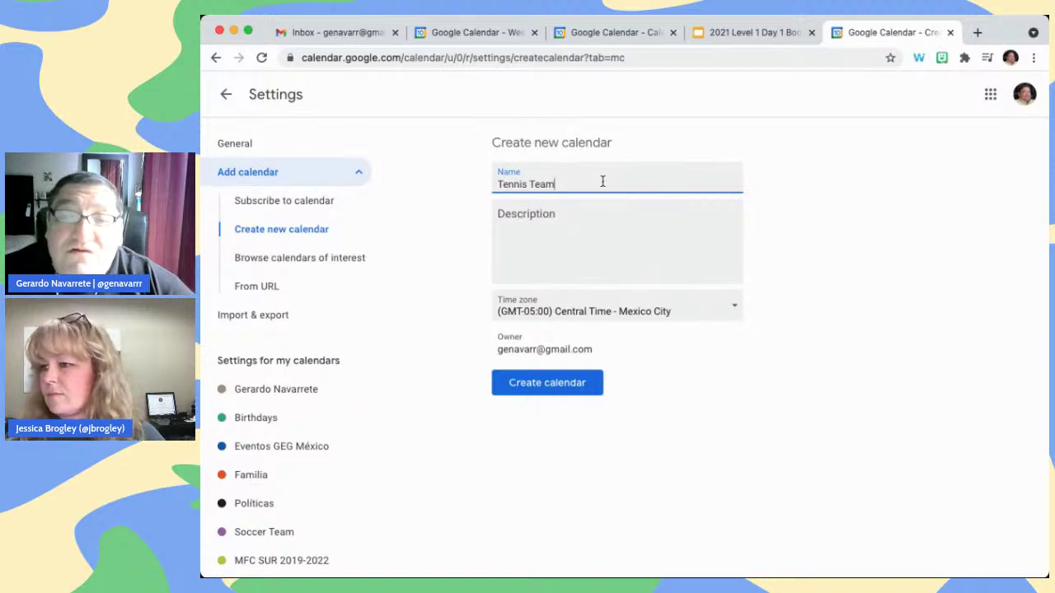
pyautogui.click(575, 391)
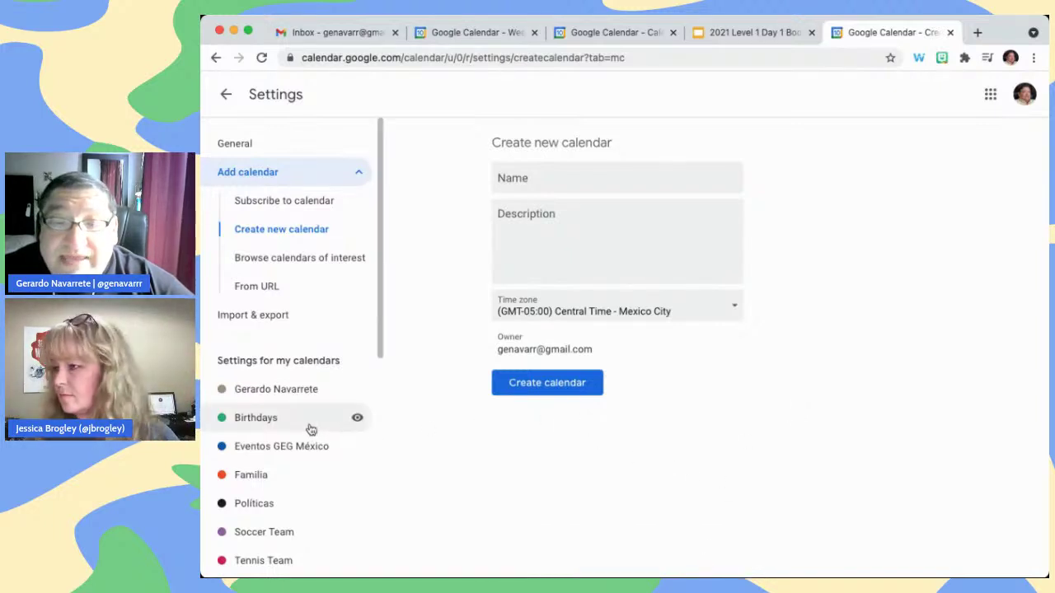
pyautogui.scroll(-1, 311, 429)
pyautogui.scroll(-3, 311, 430)
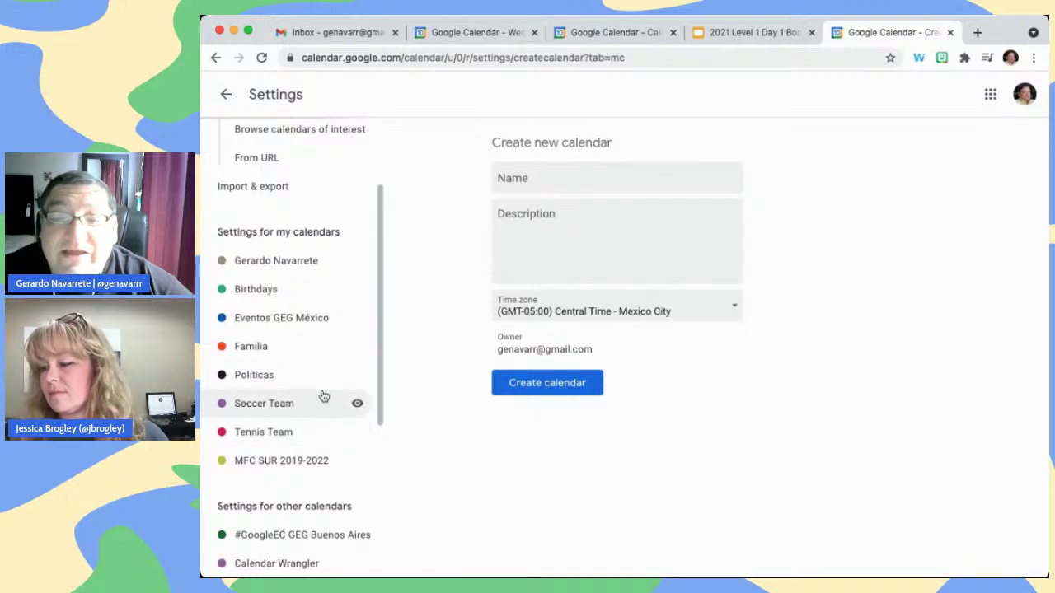
pyautogui.click(290, 435)
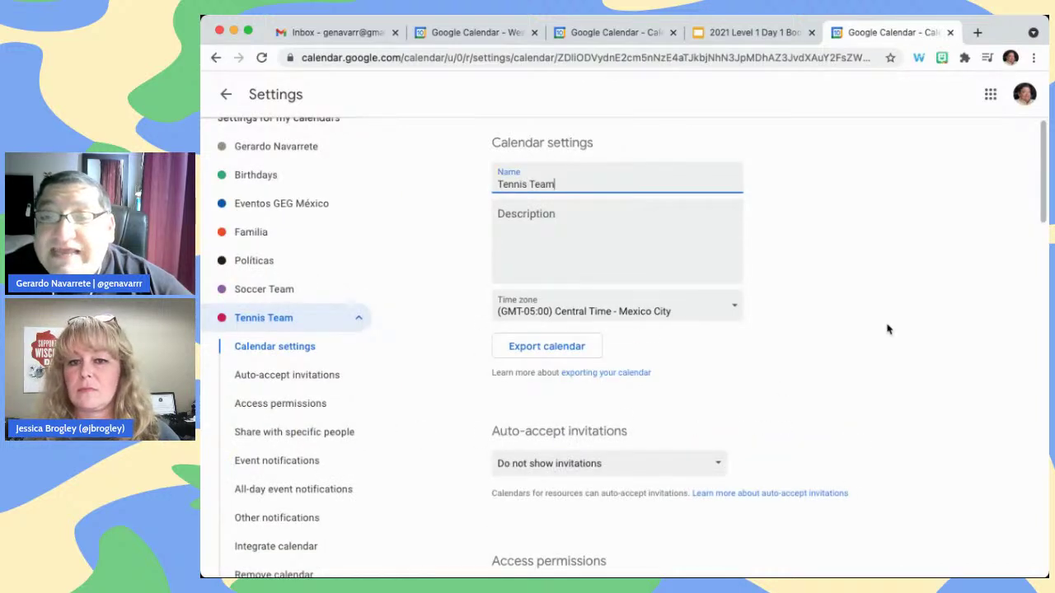
pyautogui.scroll(-2, 882, 331)
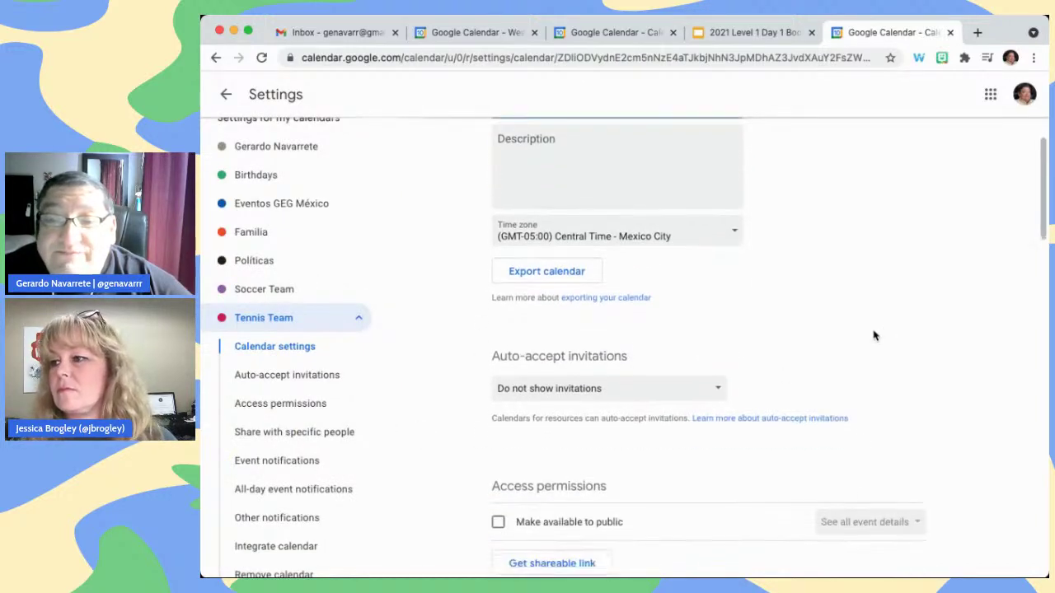
pyautogui.scroll(2, 876, 334)
pyautogui.scroll(-3, 874, 338)
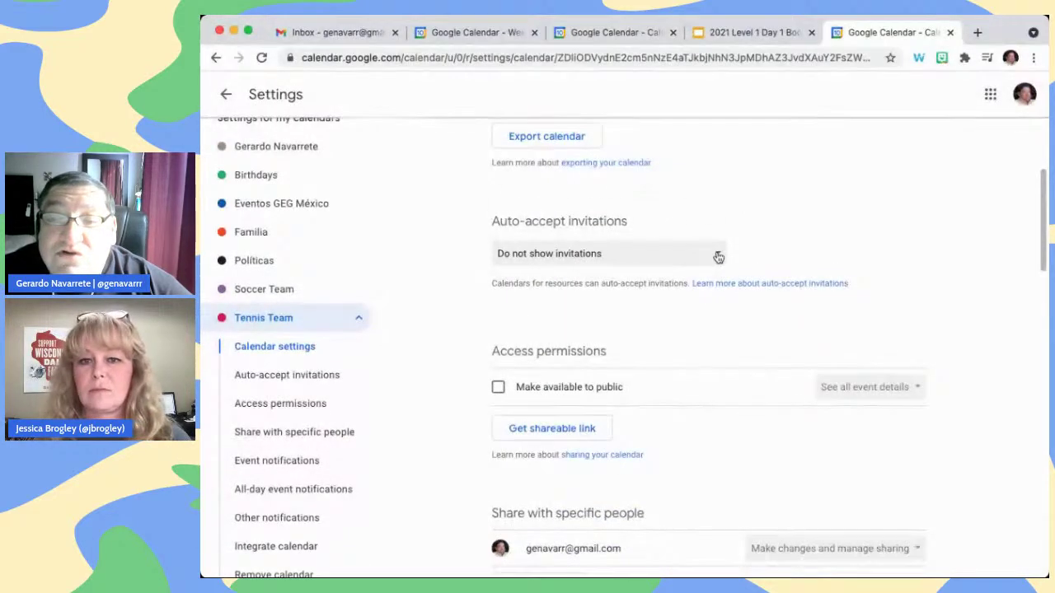
pyautogui.click(718, 257)
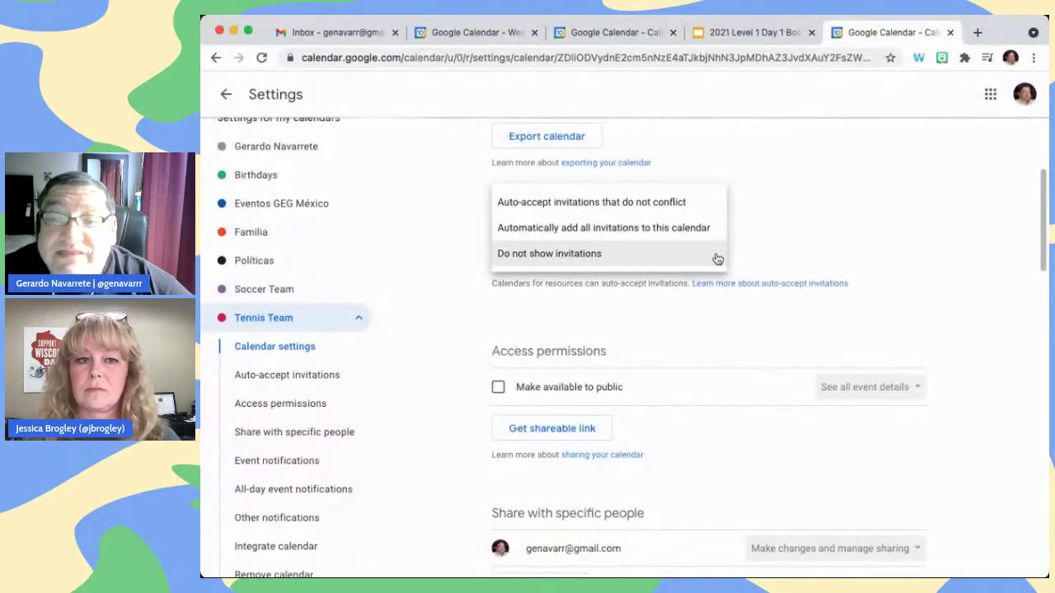
pyautogui.click(717, 258)
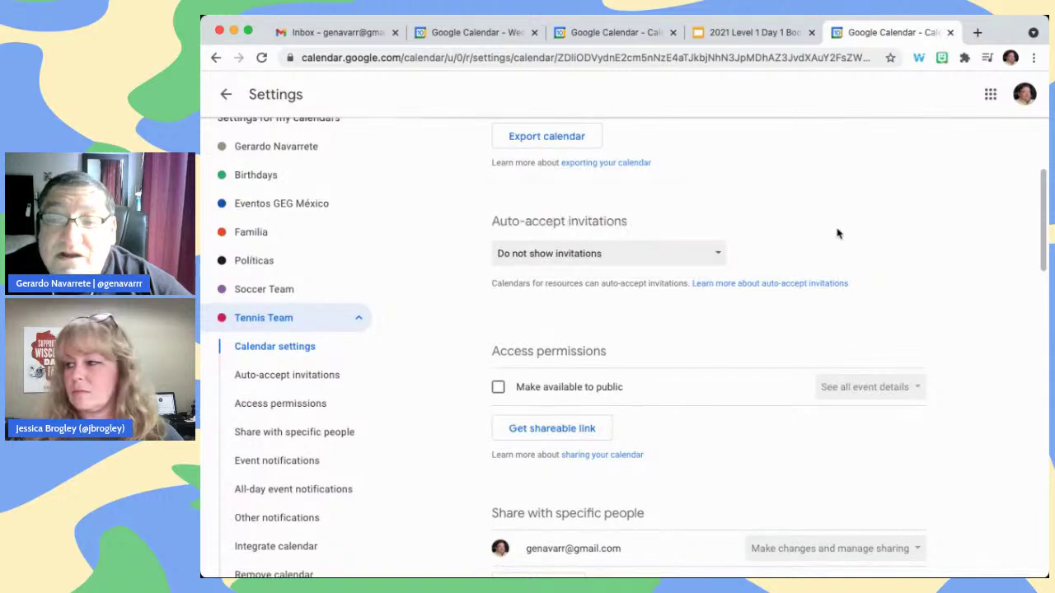
pyautogui.scroll(-2, 857, 305)
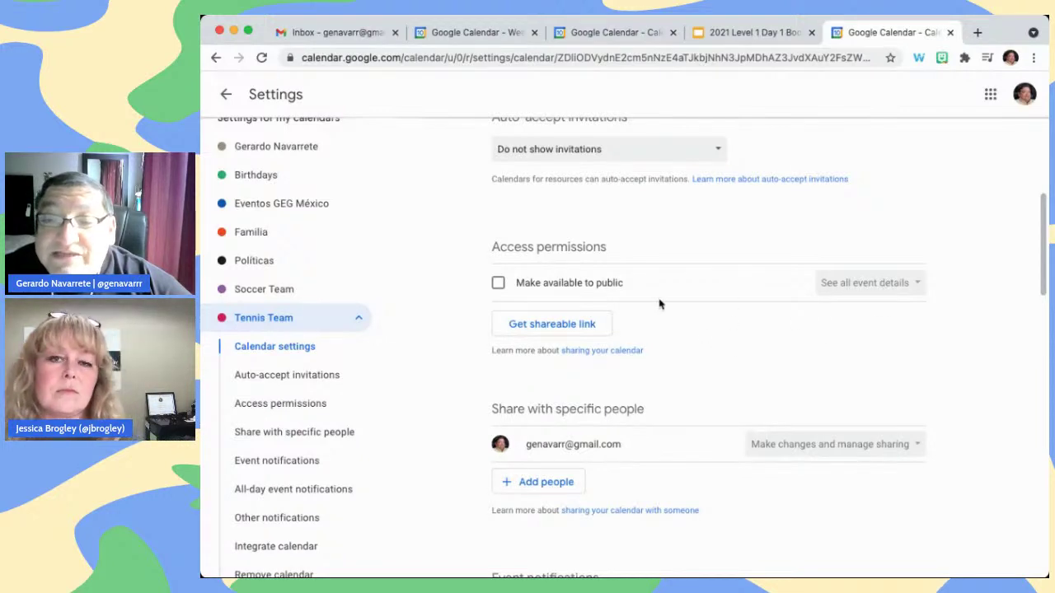
pyautogui.scroll(-2, 815, 347)
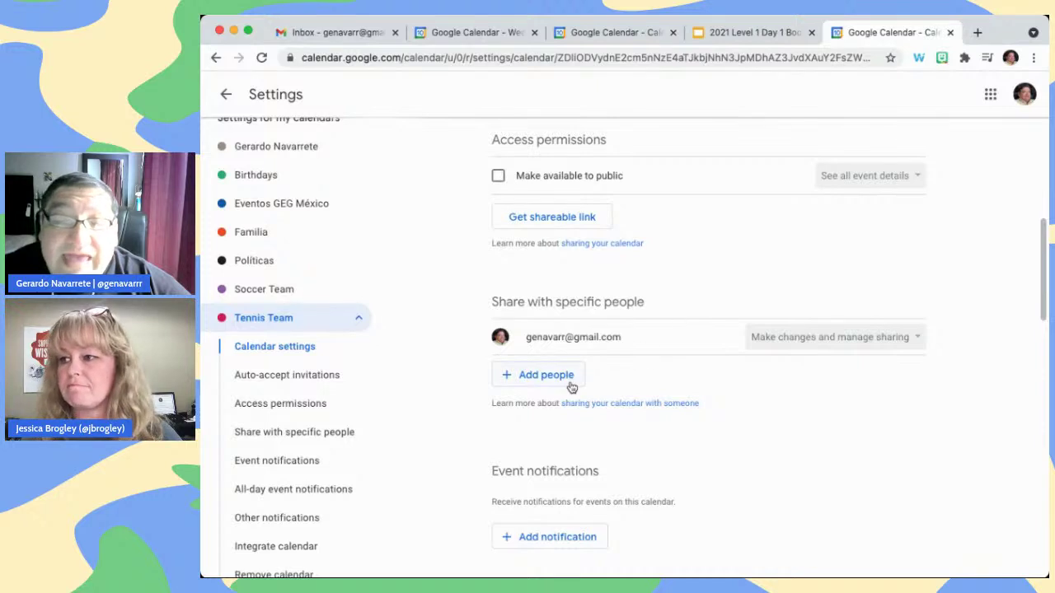
pyautogui.scroll(-1, 941, 353)
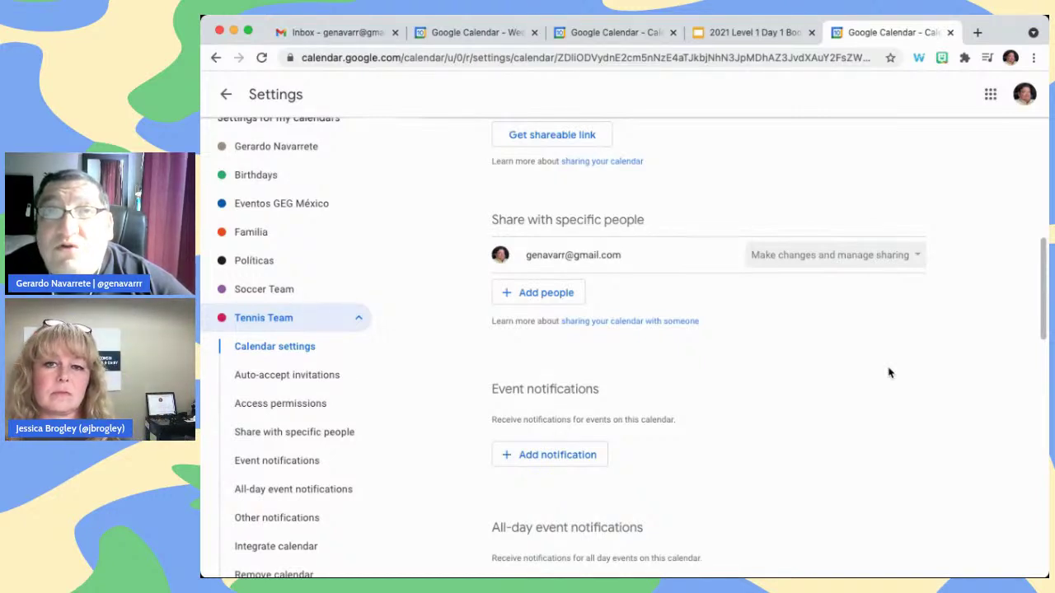
pyautogui.scroll(-2, 888, 372)
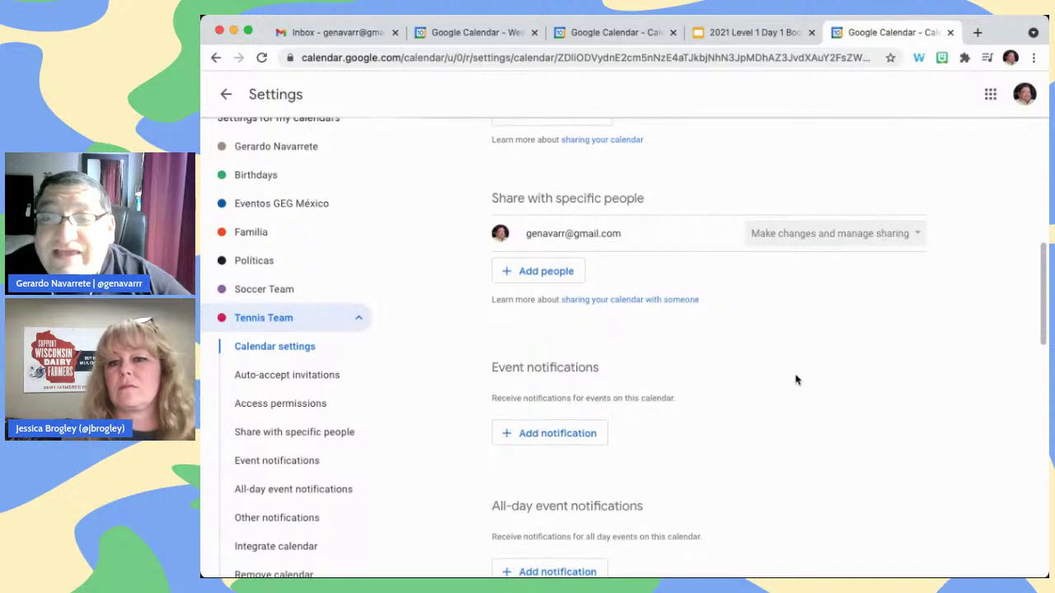
pyautogui.scroll(-2, 794, 380)
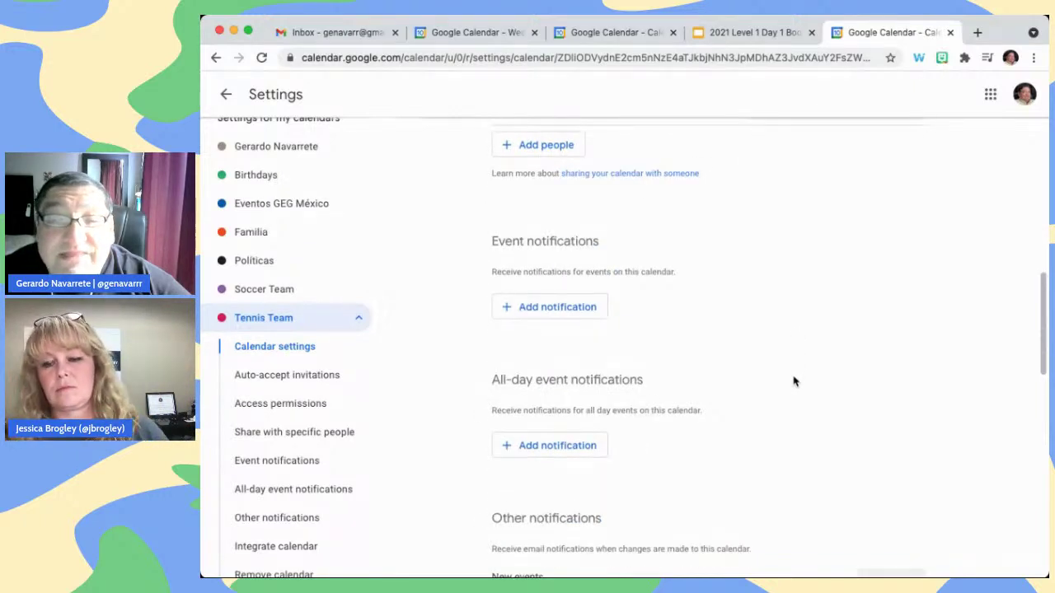
pyautogui.scroll(-2, 795, 380)
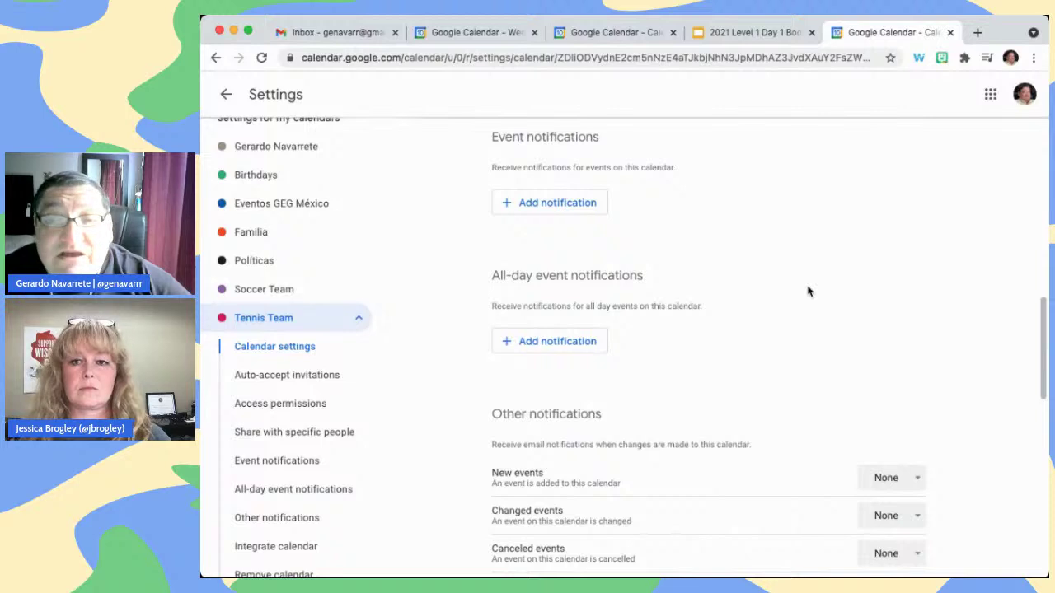
pyautogui.scroll(-2, 807, 291)
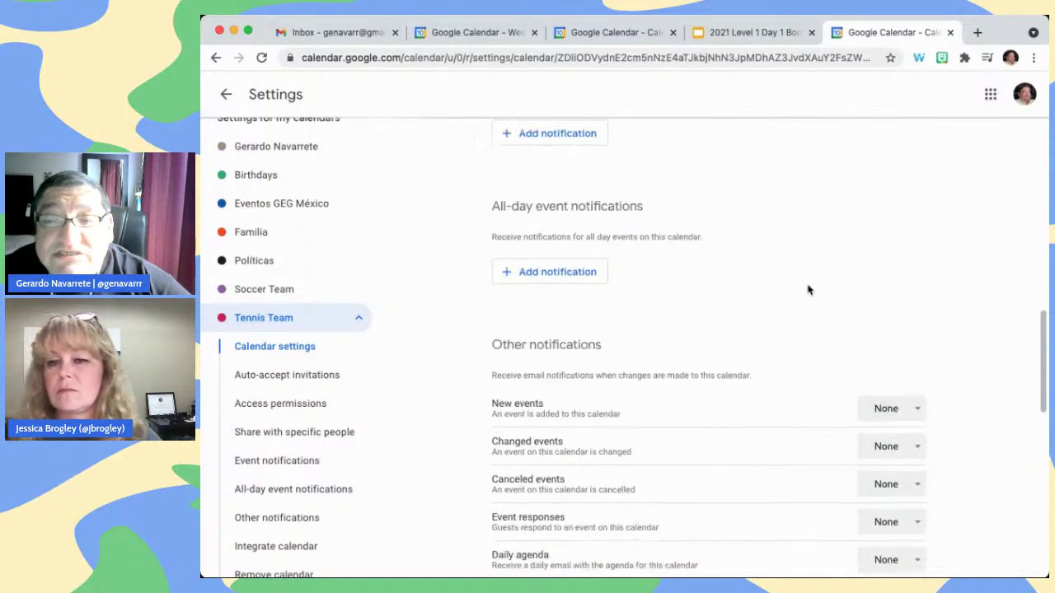
pyautogui.scroll(-5, 810, 284)
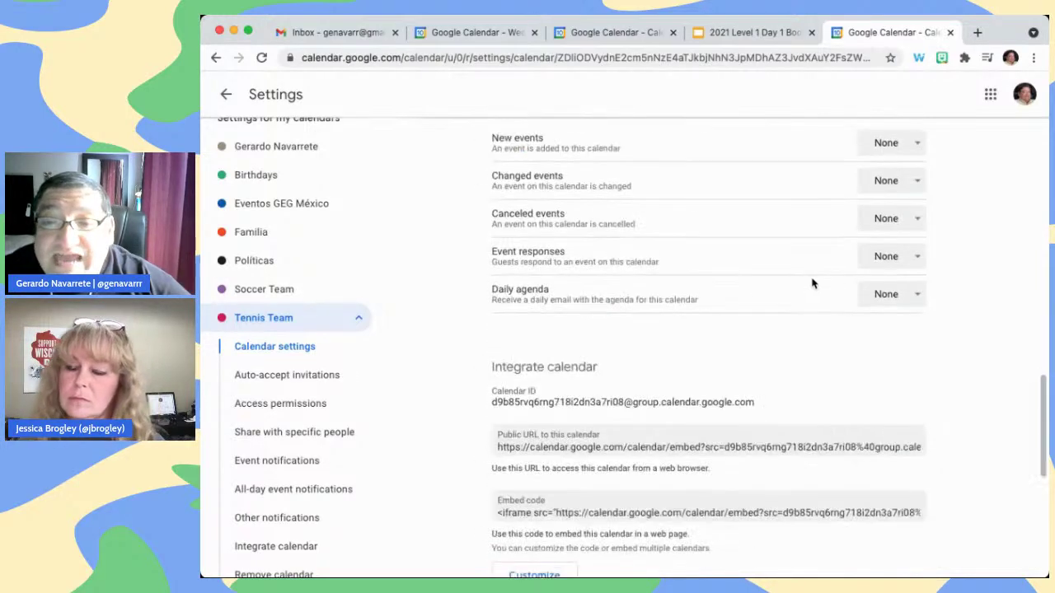
pyautogui.scroll(1, 968, 292)
pyautogui.scroll(1, 969, 292)
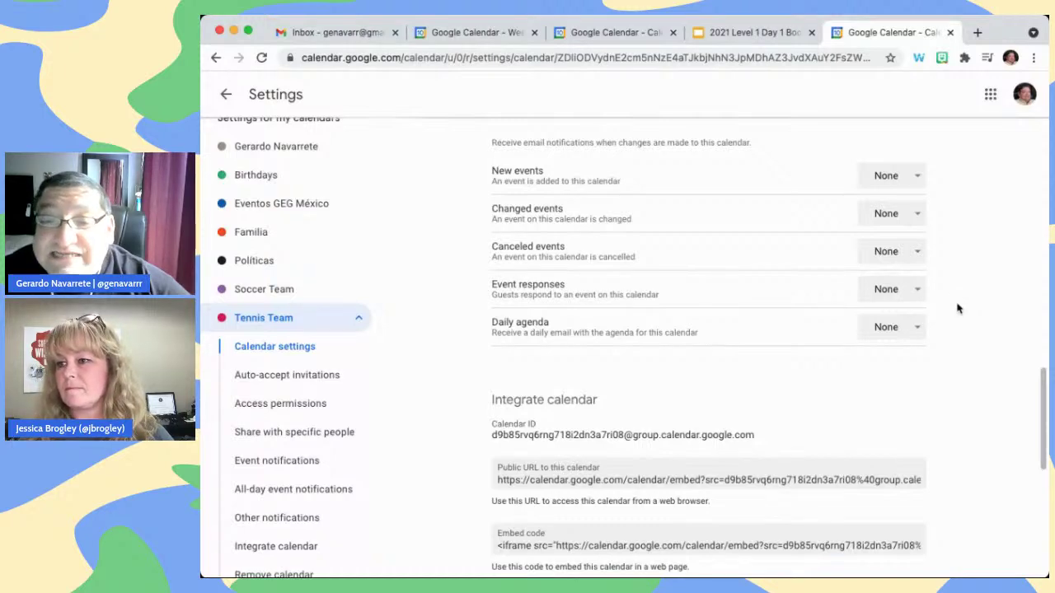
pyautogui.scroll(-5, 958, 308)
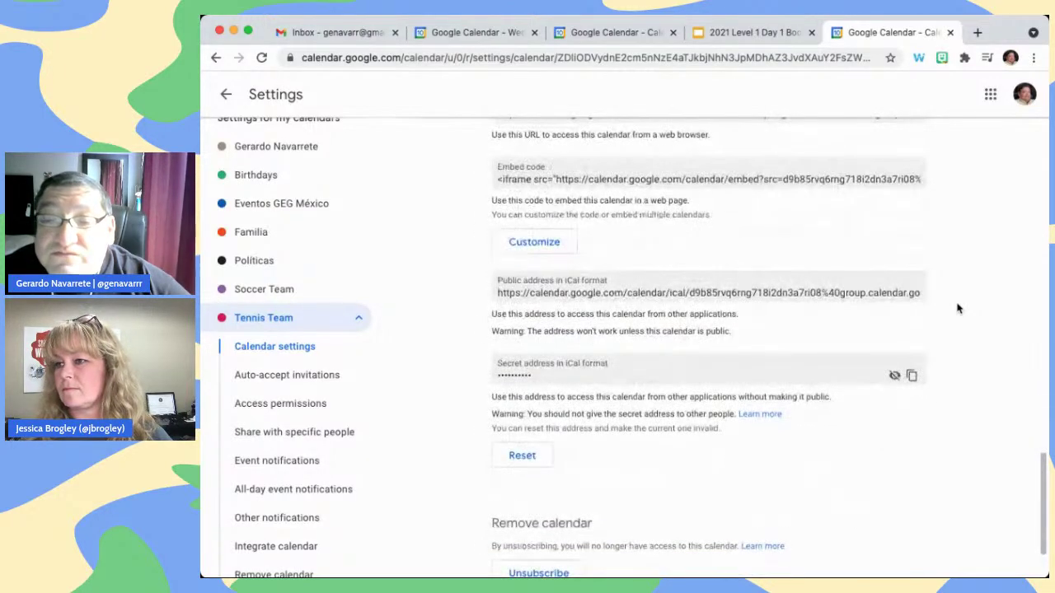
pyautogui.scroll(-2, 958, 308)
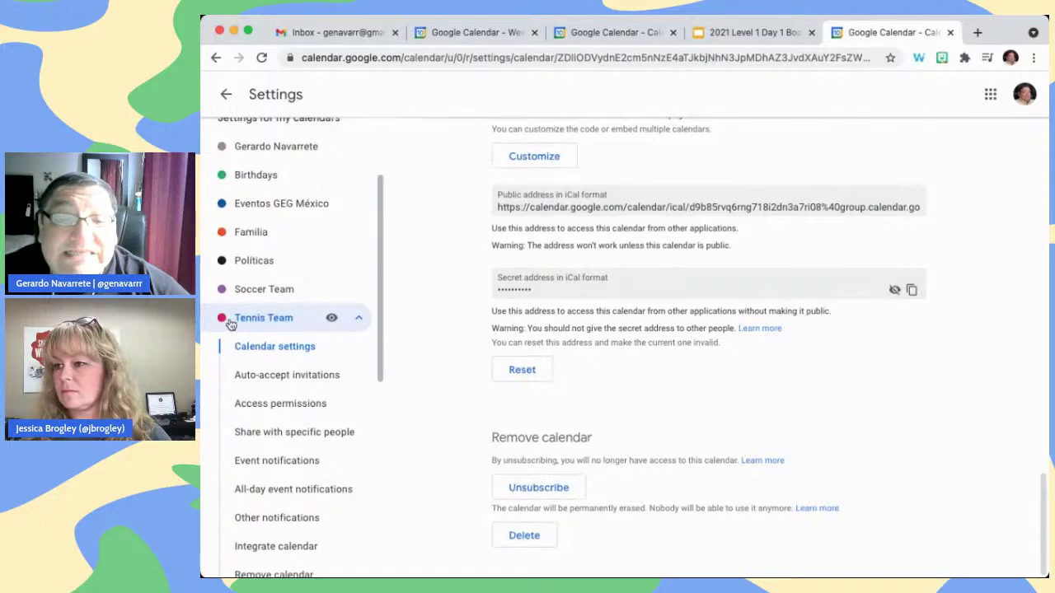
pyautogui.click(359, 318)
pyautogui.scroll(3, 347, 301)
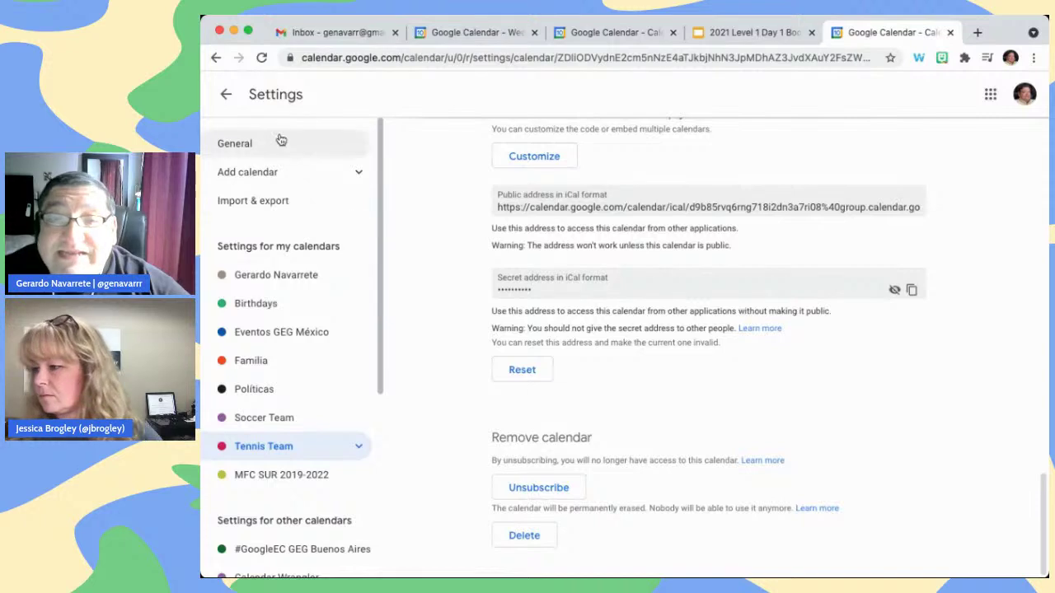
# Return to the week view and set the Tennis Team calendar's colour to Banana yellow
pyautogui.click(228, 98)
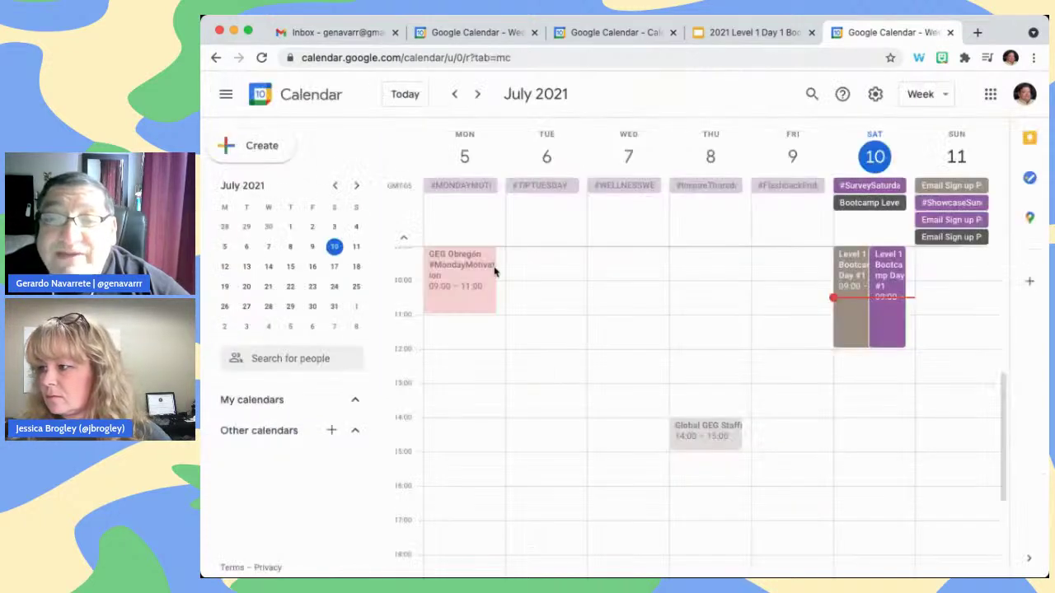
pyautogui.scroll(-3, 304, 400)
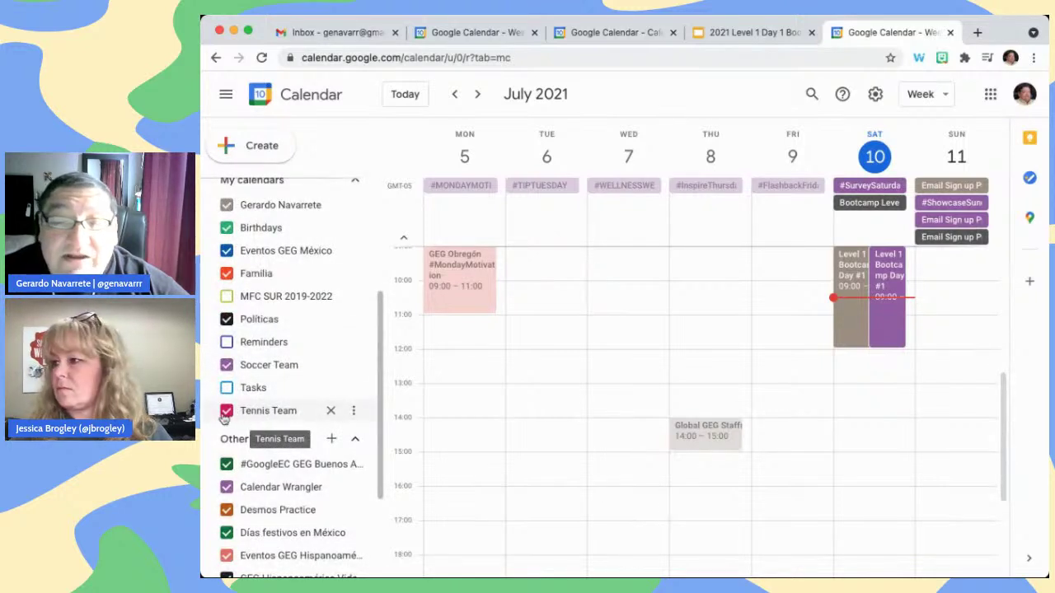
pyautogui.click(353, 412)
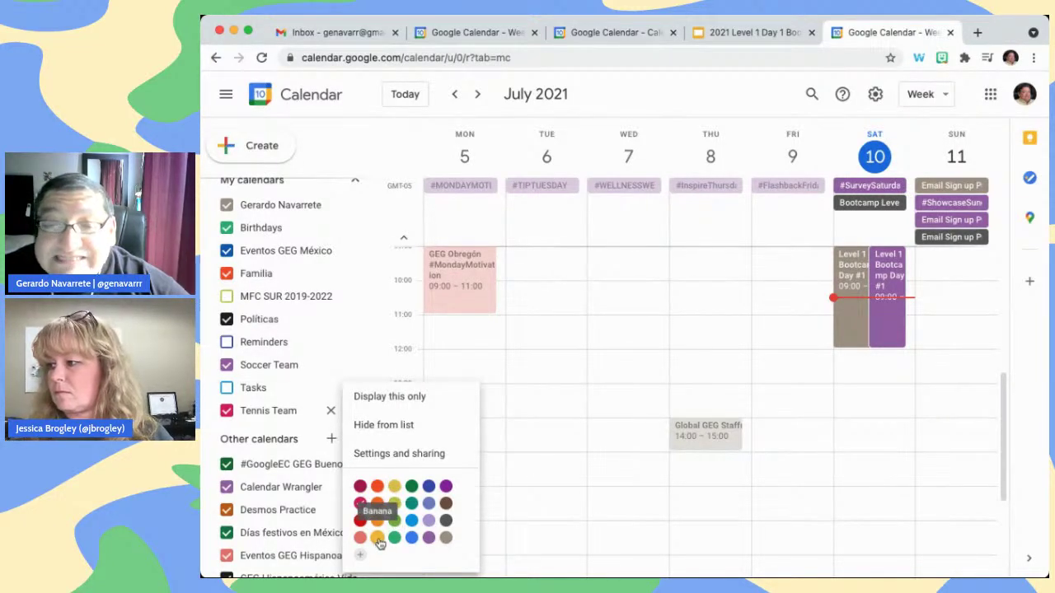
pyautogui.click(376, 537)
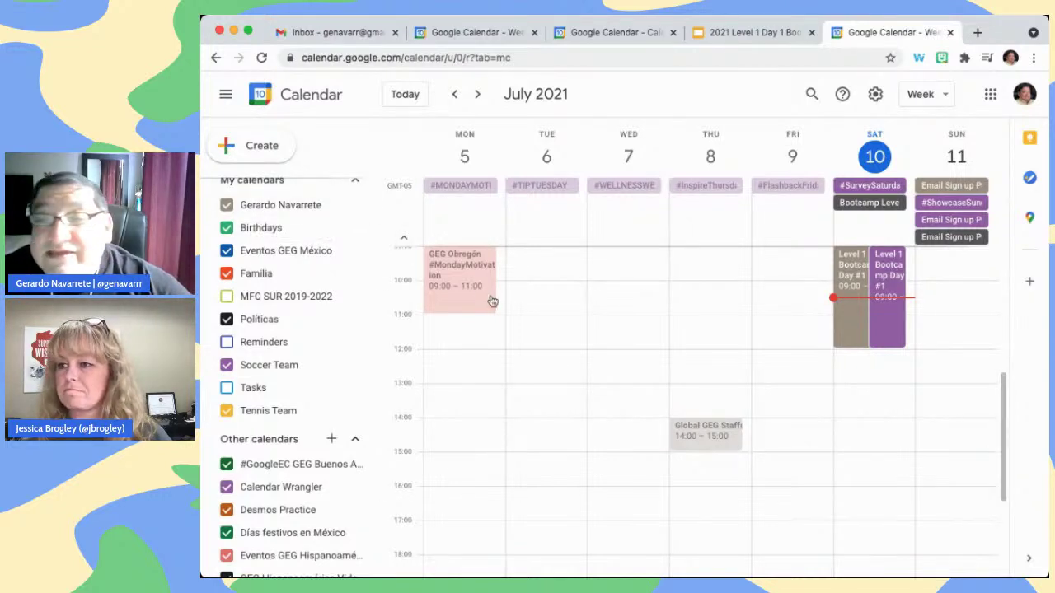
pyautogui.scroll(5, 498, 314)
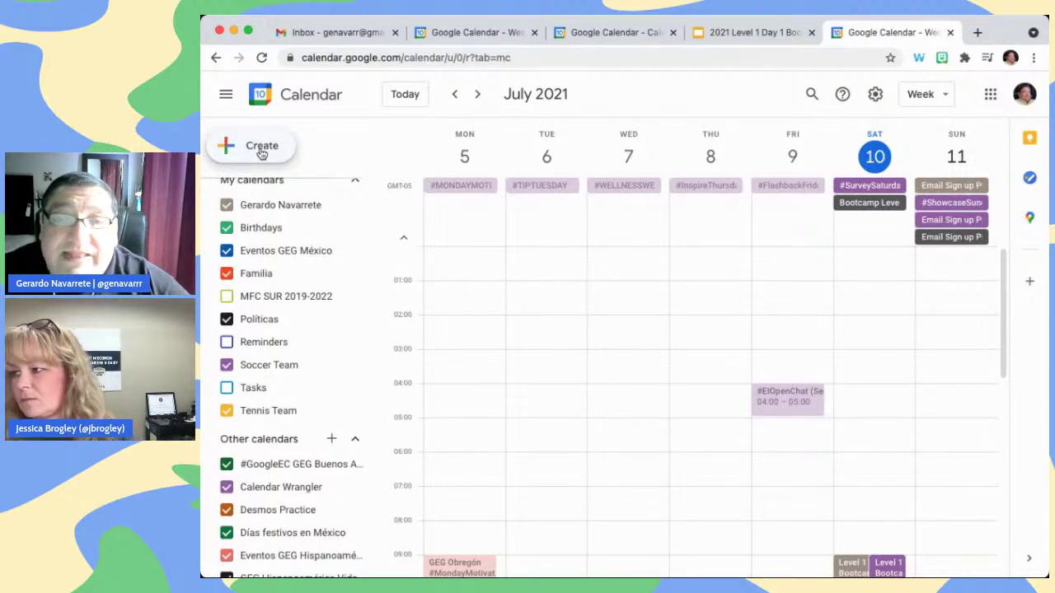
# Save a 'Tournament' event on Saturday, July 10, 2021, marked All day
pyautogui.click(261, 154)
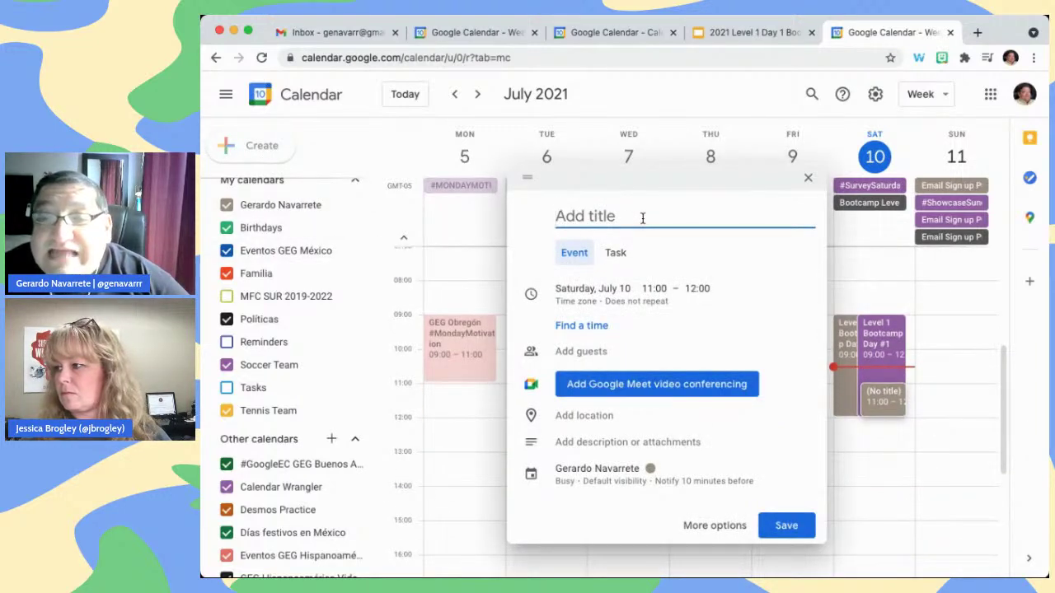
pyautogui.write('Meeti')
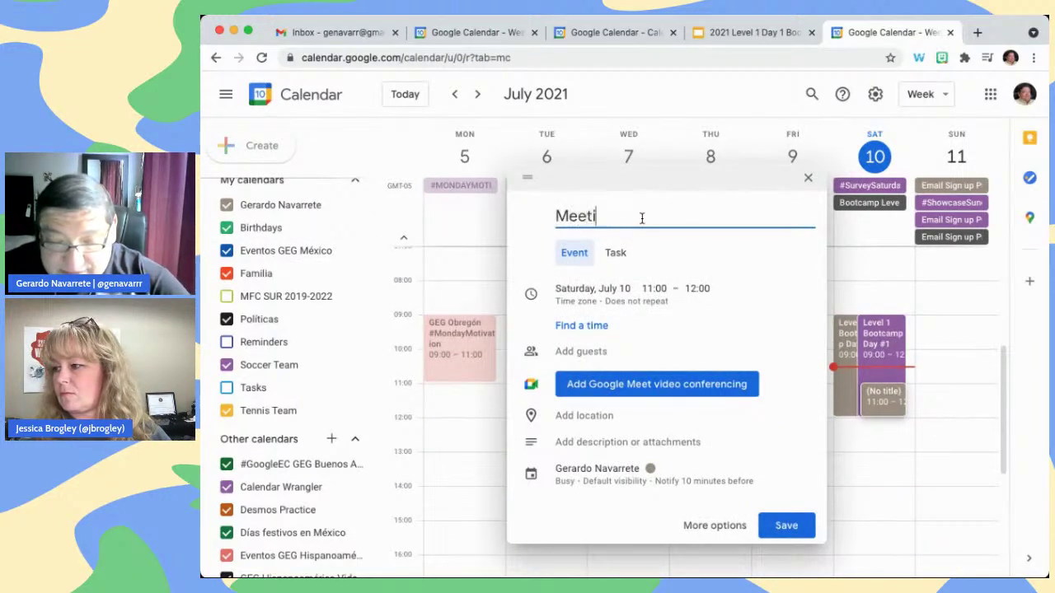
pyautogui.press('BackSpace')
pyautogui.press('BackSpace')
pyautogui.press('BackSpace')
pyautogui.press('BackSpace')
pyautogui.press('BackSpace')
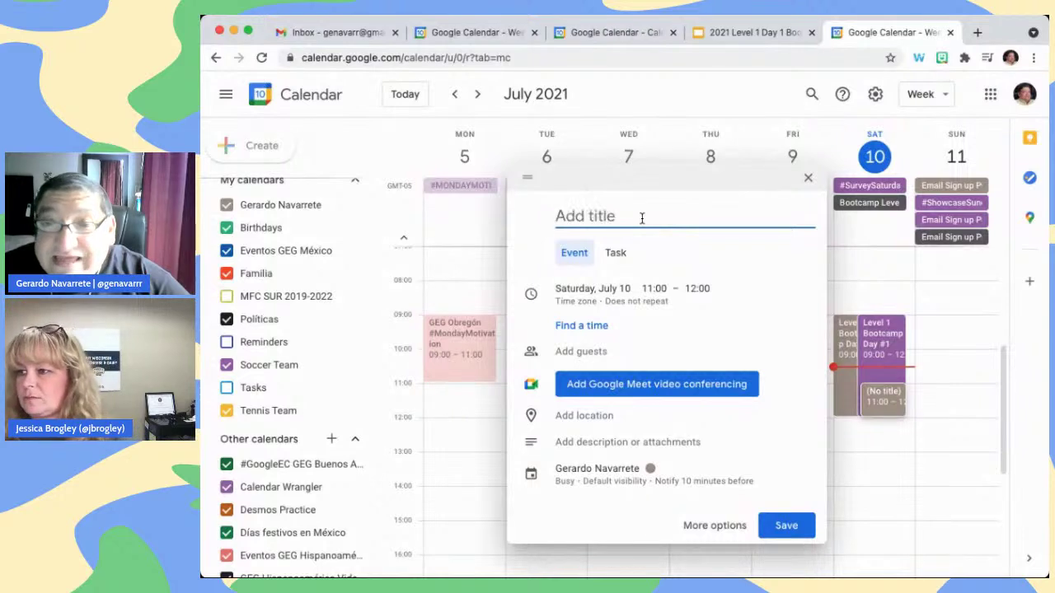
pyautogui.write('Tournament')
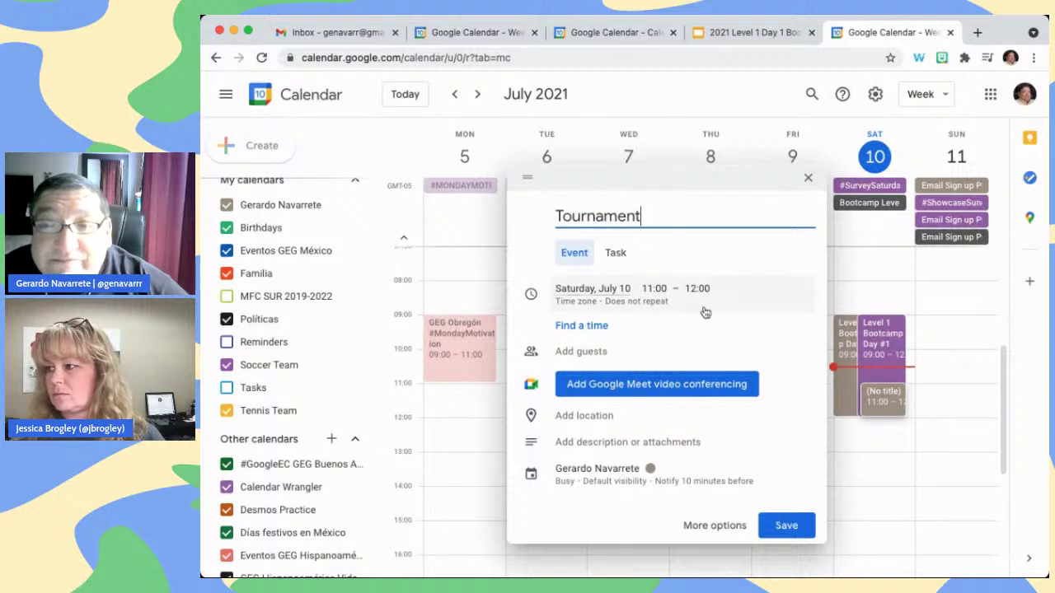
pyautogui.click(590, 295)
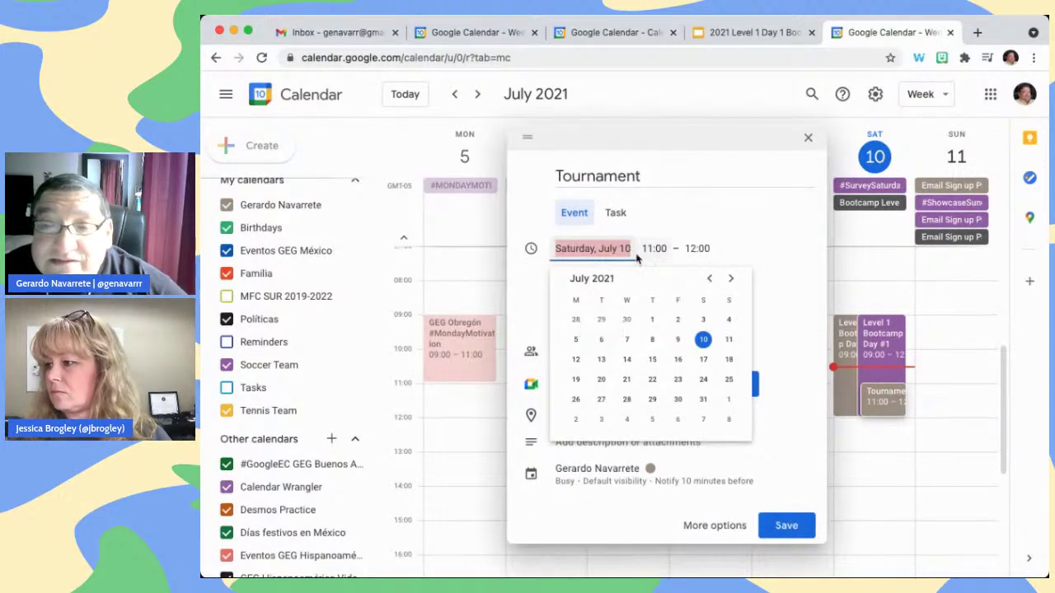
pyautogui.click(654, 250)
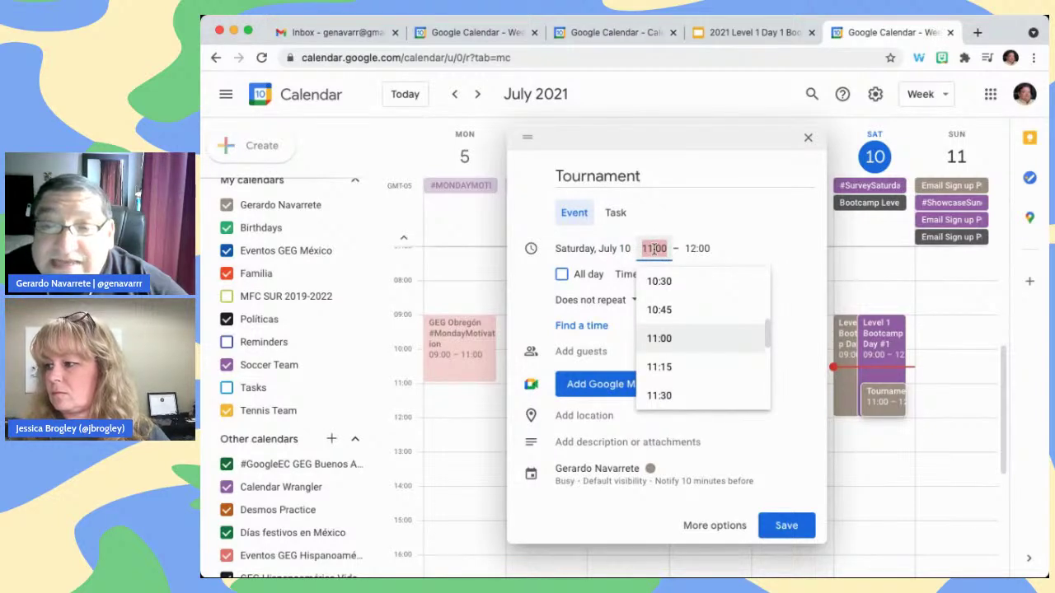
pyautogui.click(741, 254)
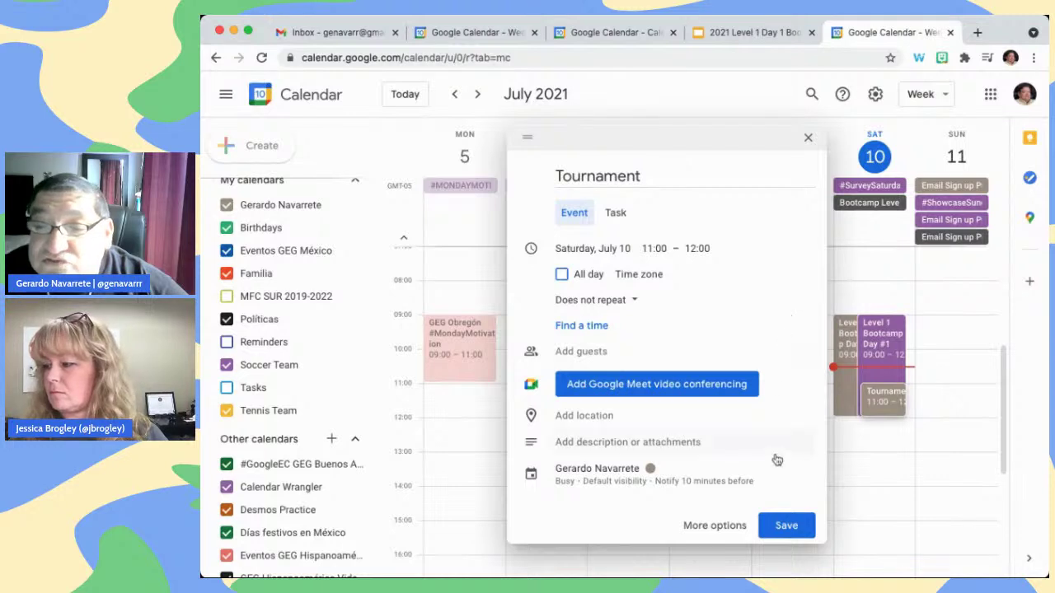
pyautogui.click(563, 275)
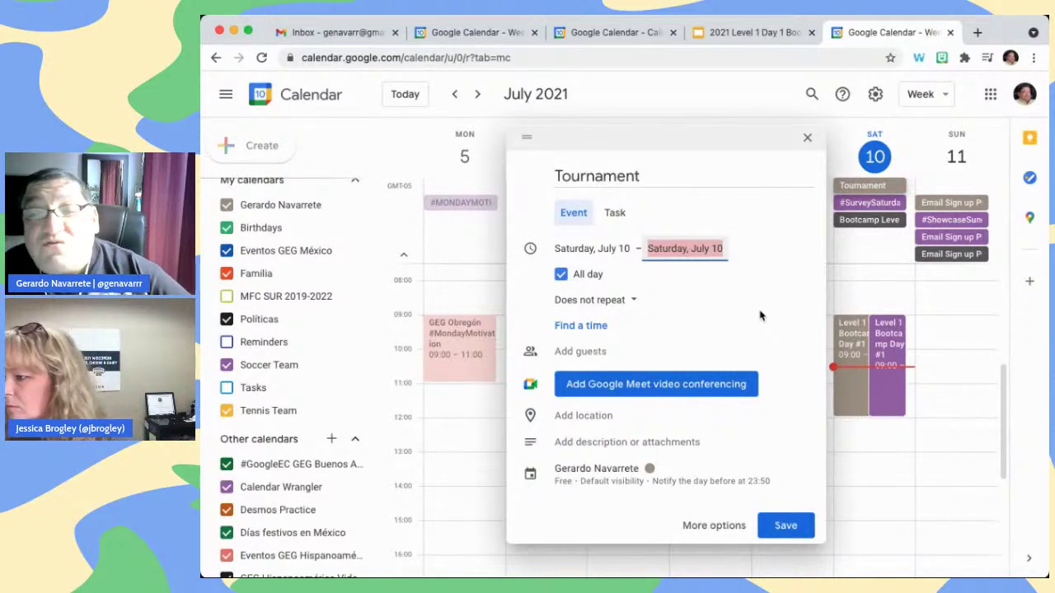
pyautogui.click(613, 354)
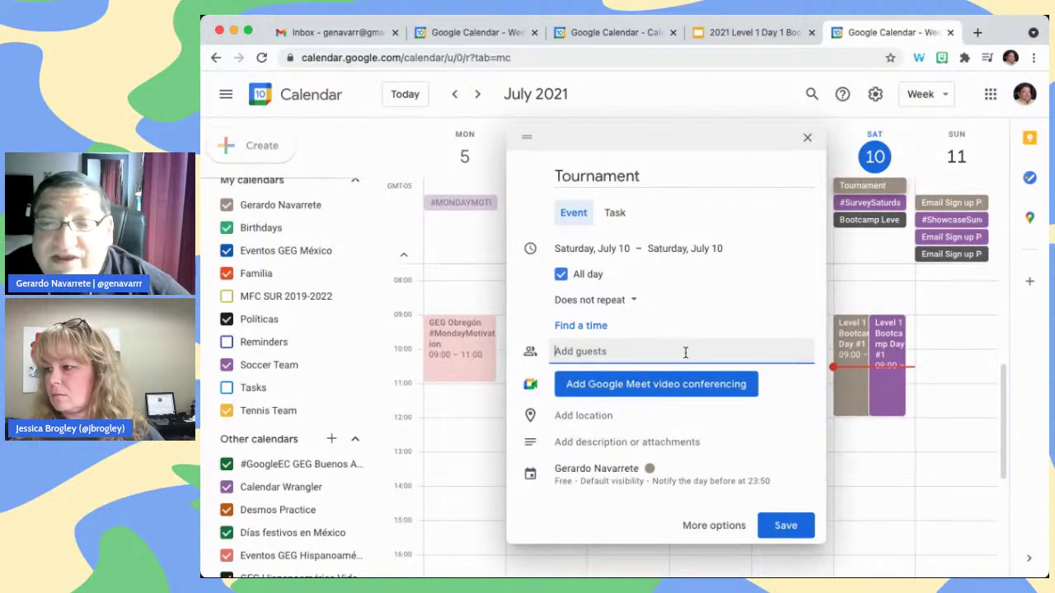
pyautogui.click(785, 172)
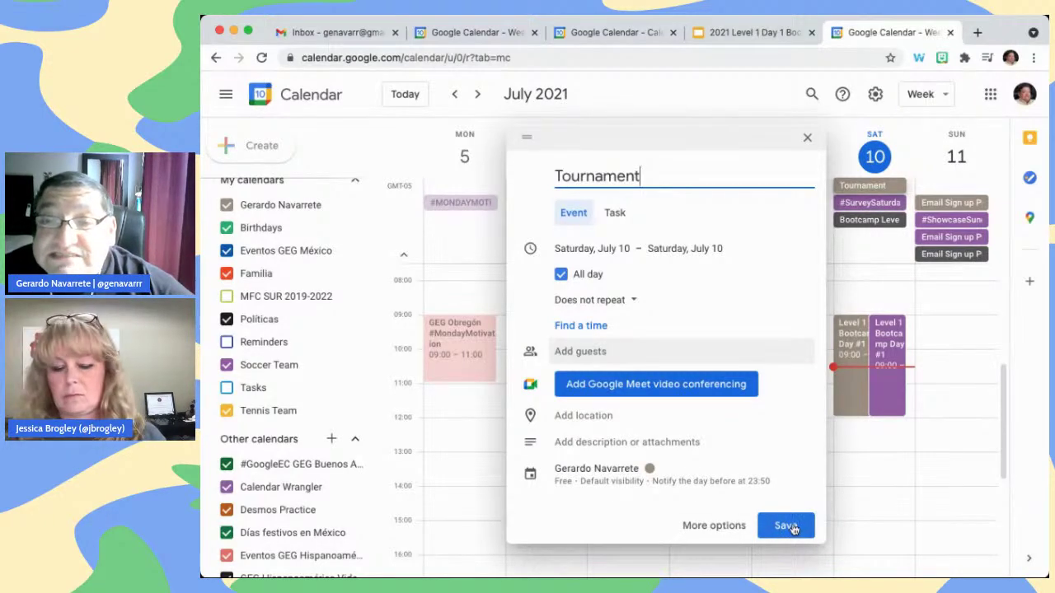
pyautogui.click(791, 528)
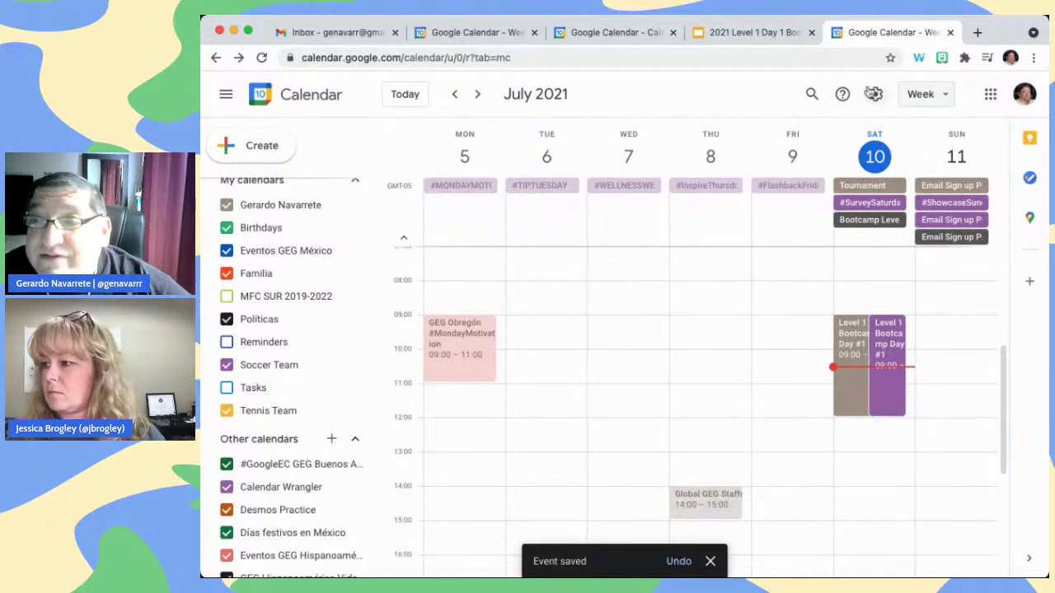
# In the following week, save a 'Match with' a contact event on Wednesday, July 14, 09:00–10:00
pyautogui.click(477, 95)
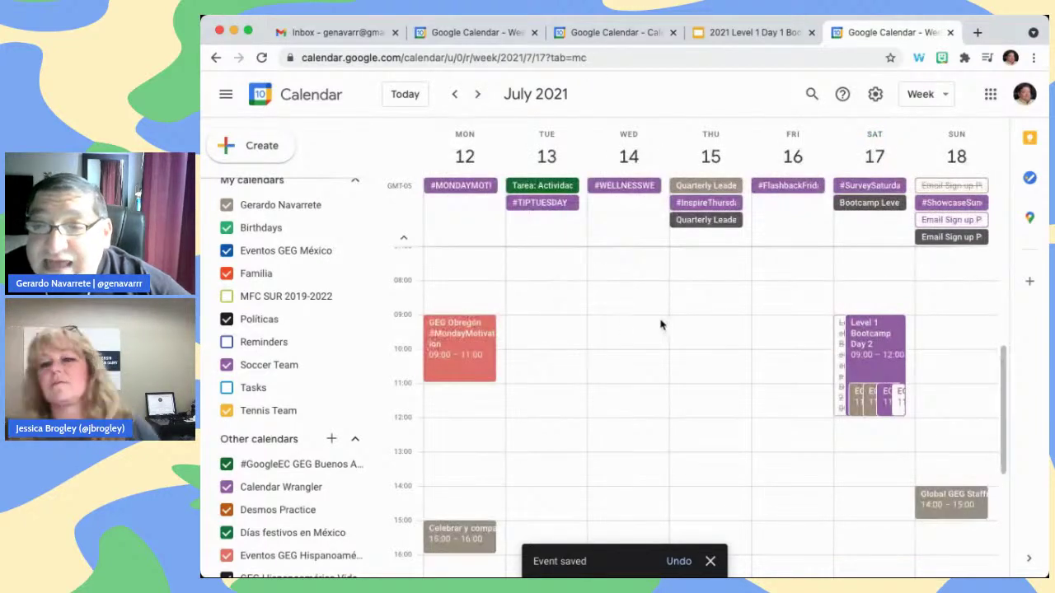
pyautogui.click(590, 323)
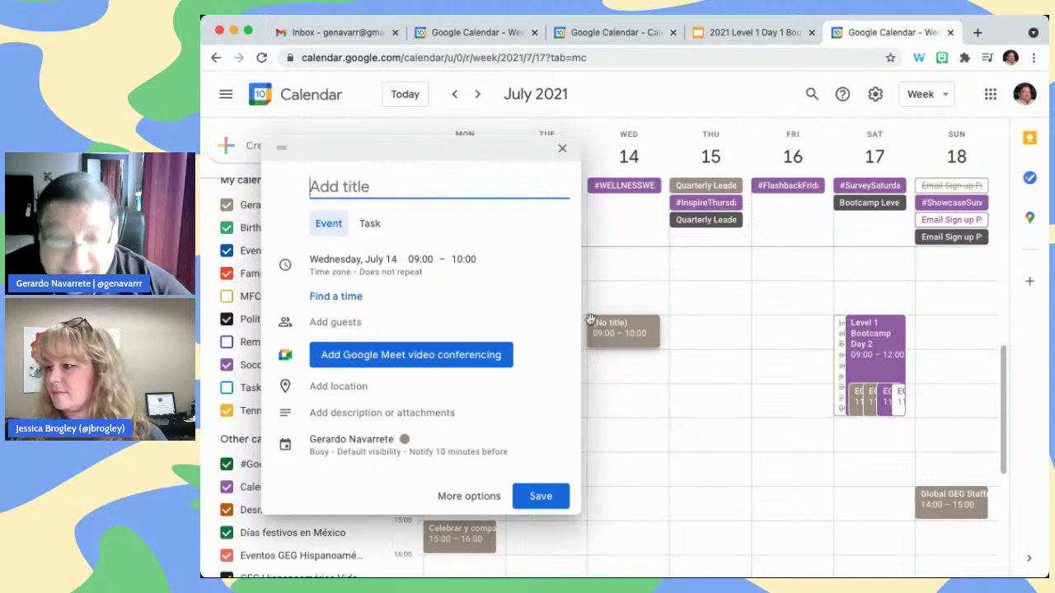
pyautogui.write('MA')
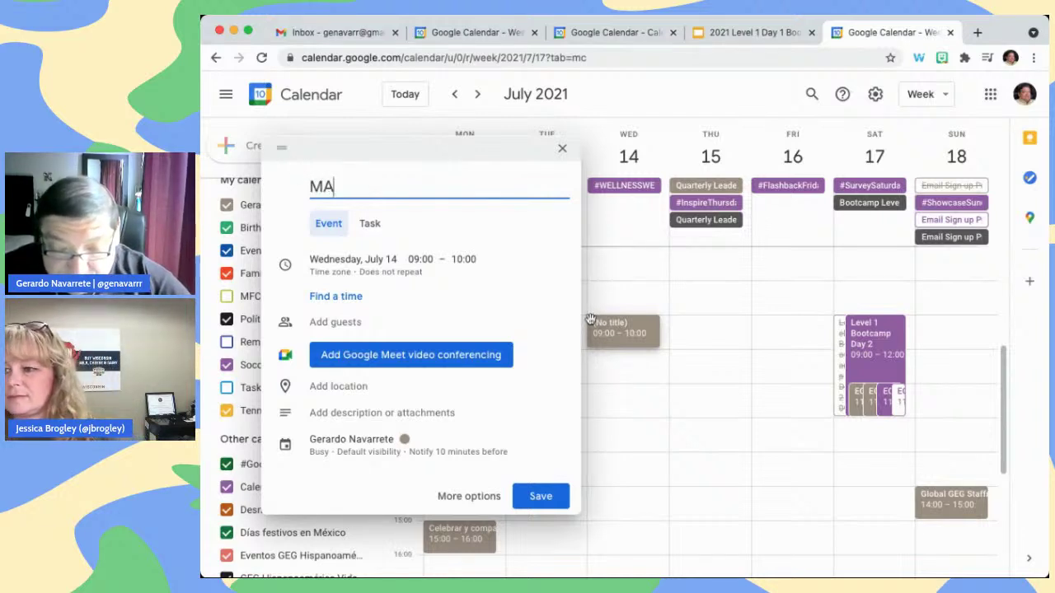
pyautogui.write('tch')
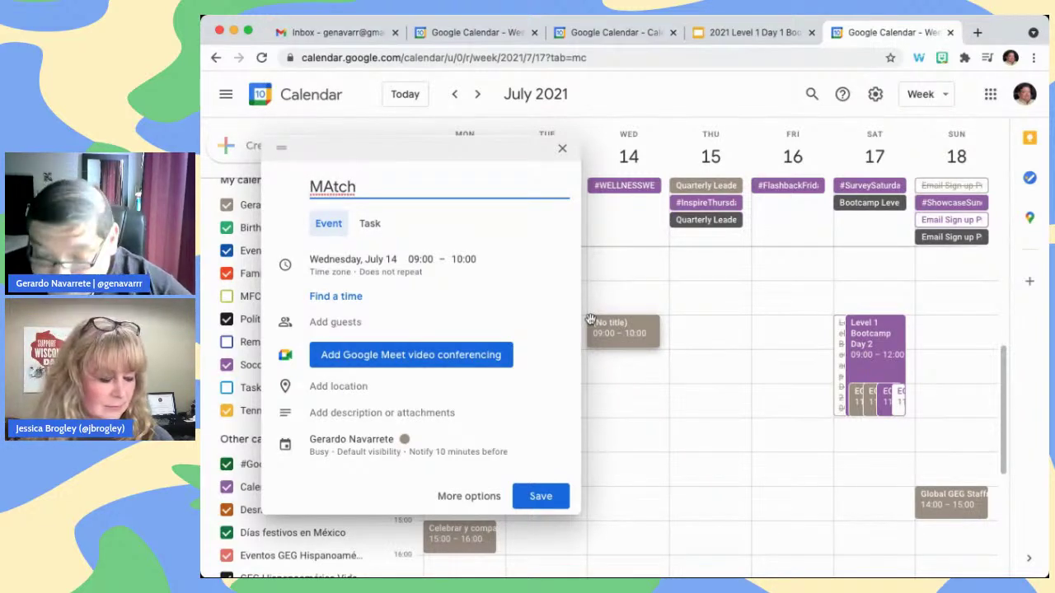
pyautogui.press('BackSpace')
pyautogui.write('atch')
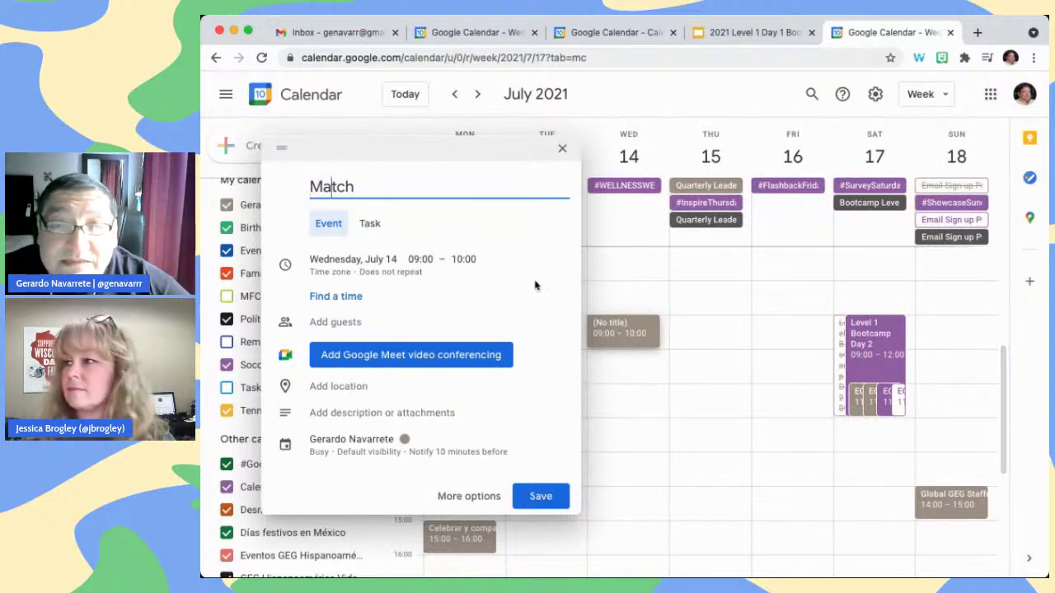
pyautogui.write(' wi')
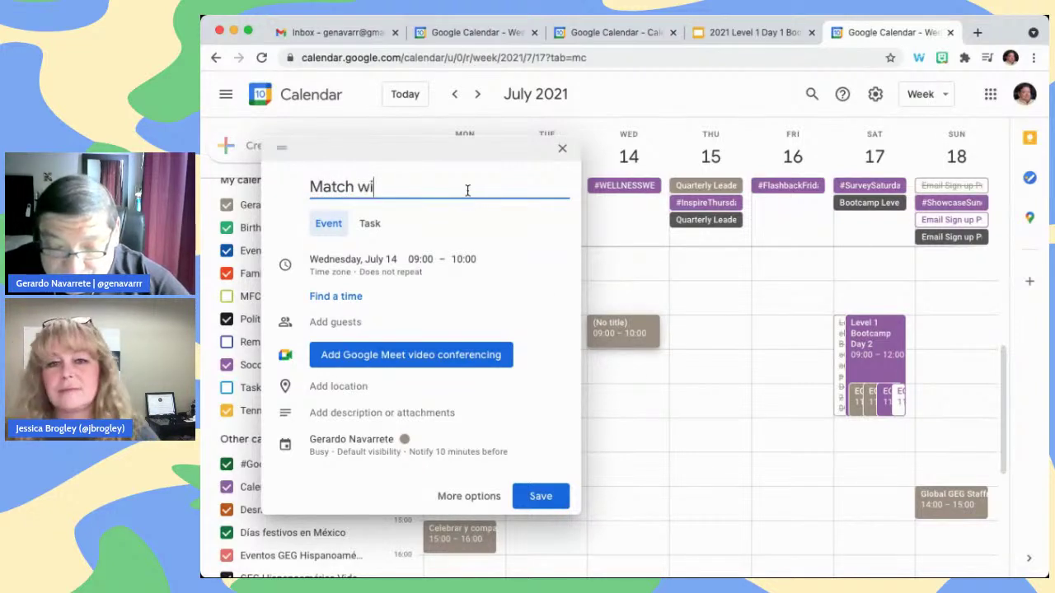
pyautogui.write('th Abid')
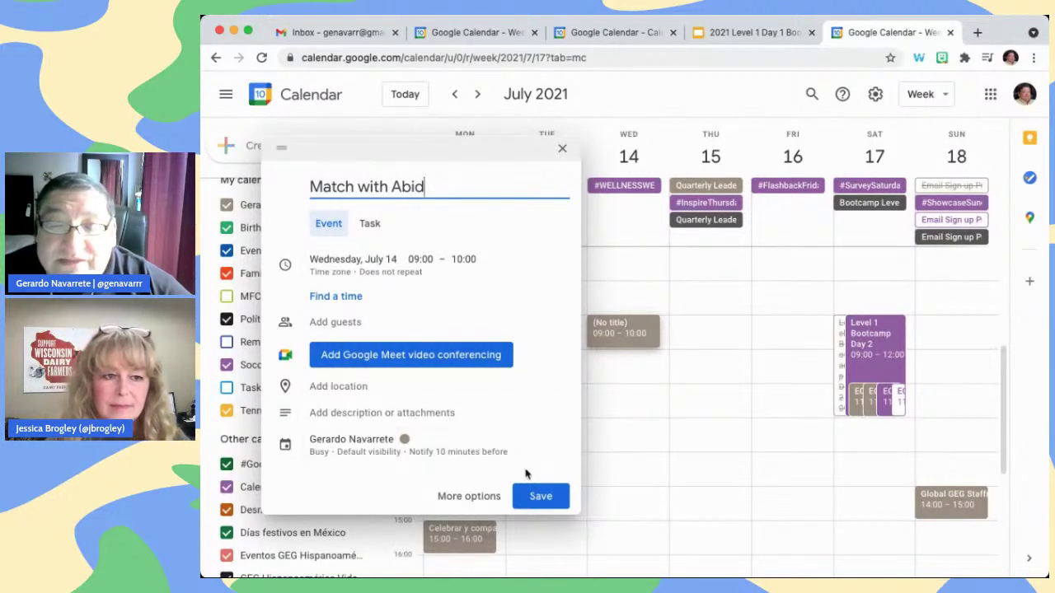
pyautogui.click(541, 497)
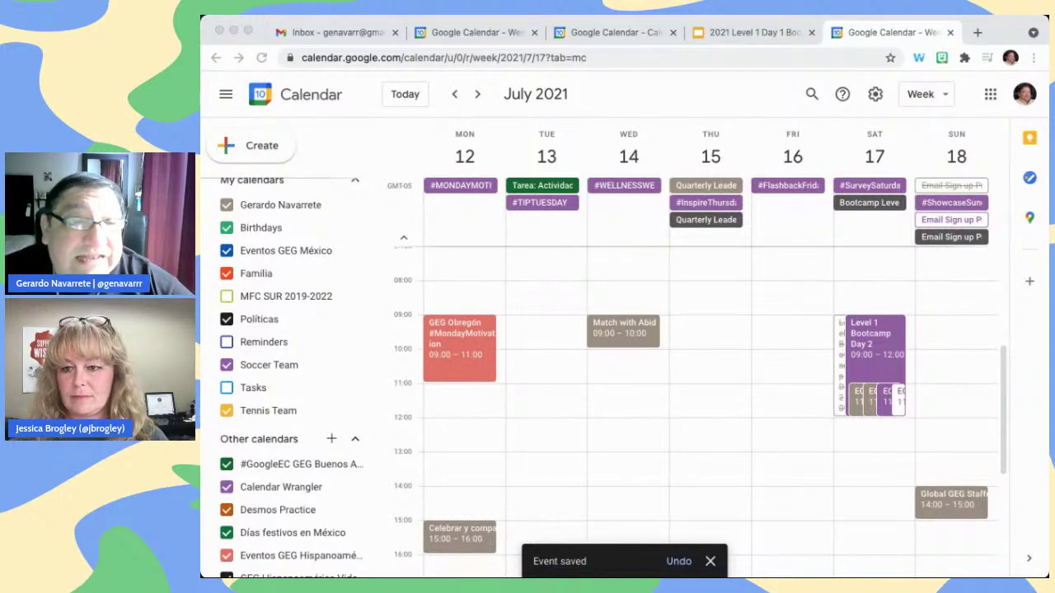
# Hide and then re-show the #GoogleEC calendar's events
pyautogui.click(389, 147)
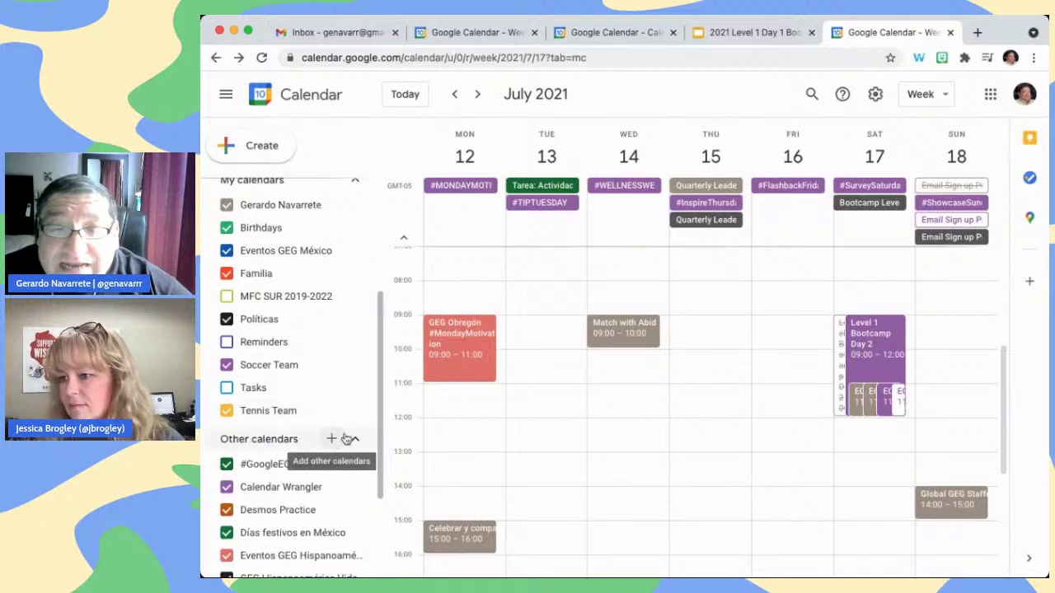
pyautogui.moveTo(379, 382)
pyautogui.mouseDown()
pyautogui.moveTo(385, 285)
pyautogui.moveTo(378, 386)
pyautogui.mouseUp()
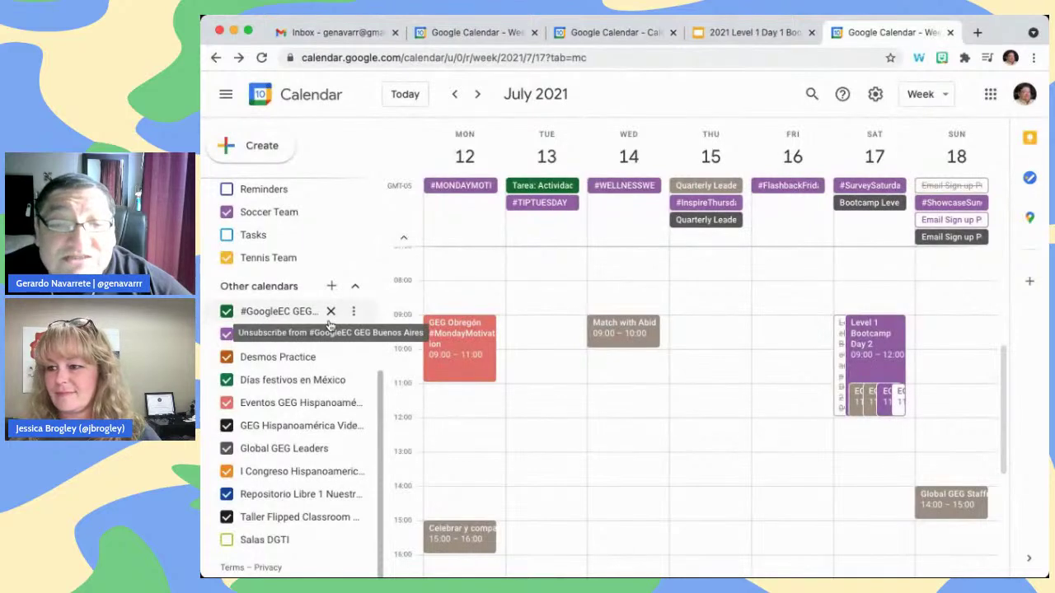
pyautogui.click(226, 312)
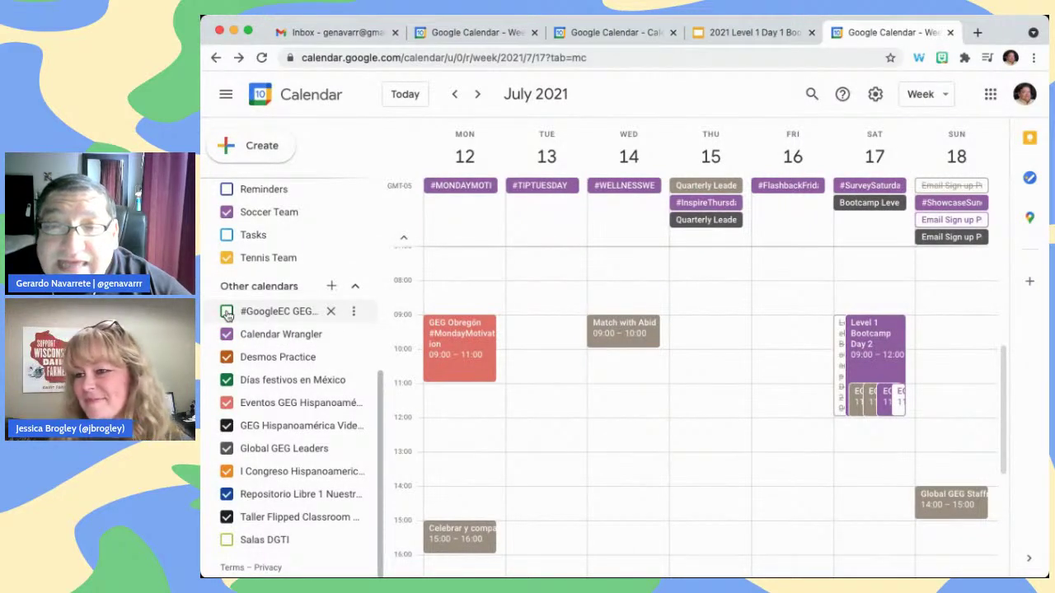
pyautogui.click(227, 312)
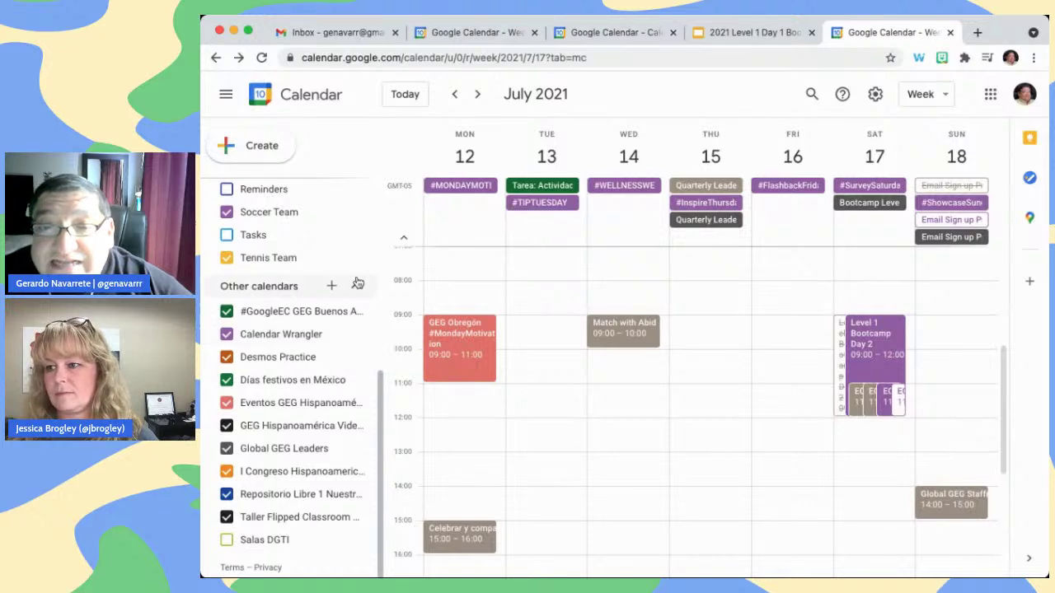
# Open Settings and sharing for the Soccer Team calendar
pyautogui.scroll(2, 290, 300)
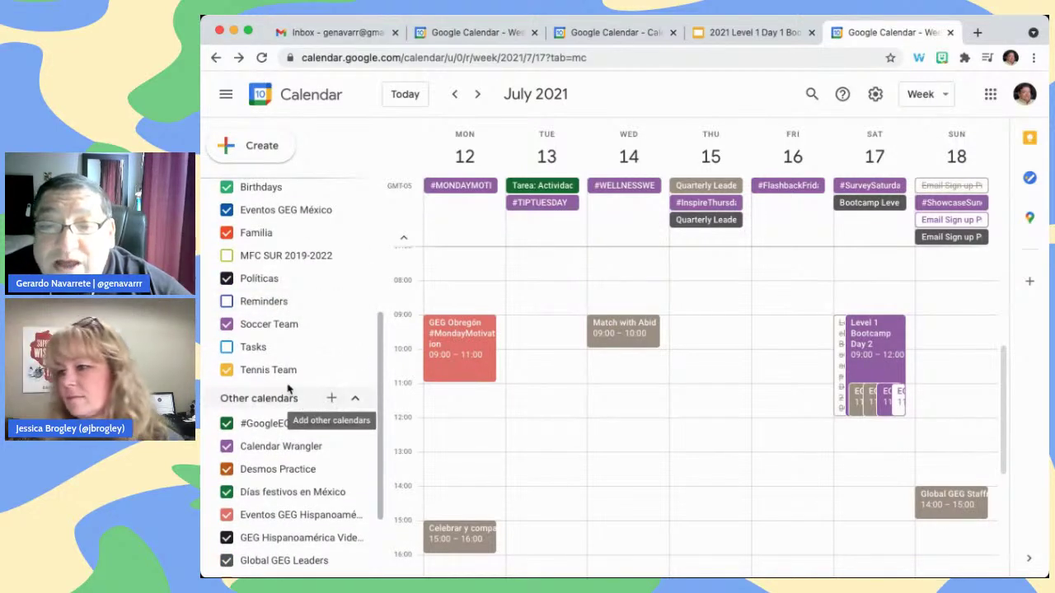
pyautogui.click(349, 326)
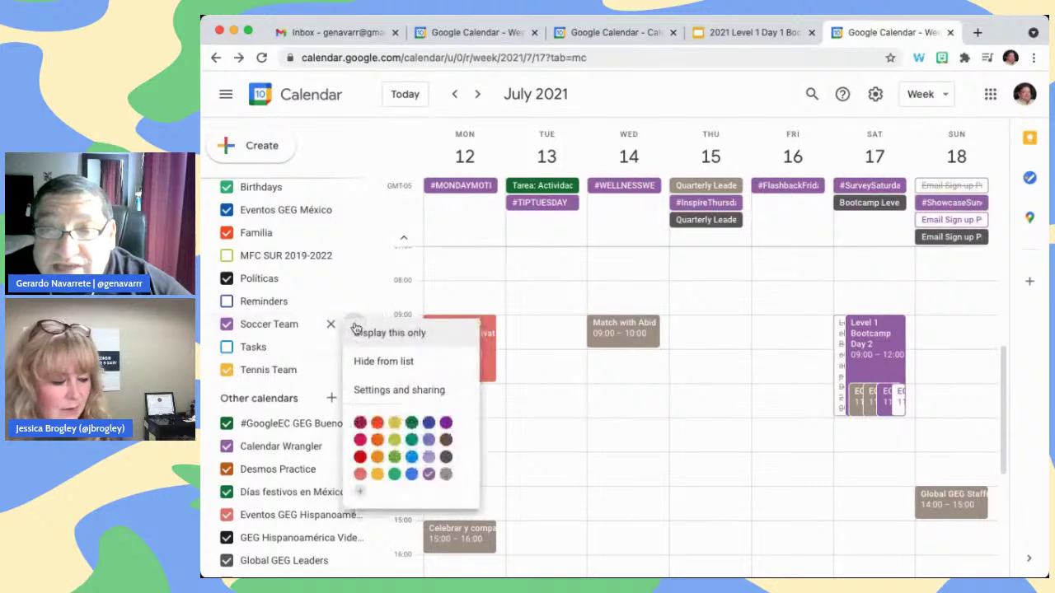
pyautogui.click(396, 387)
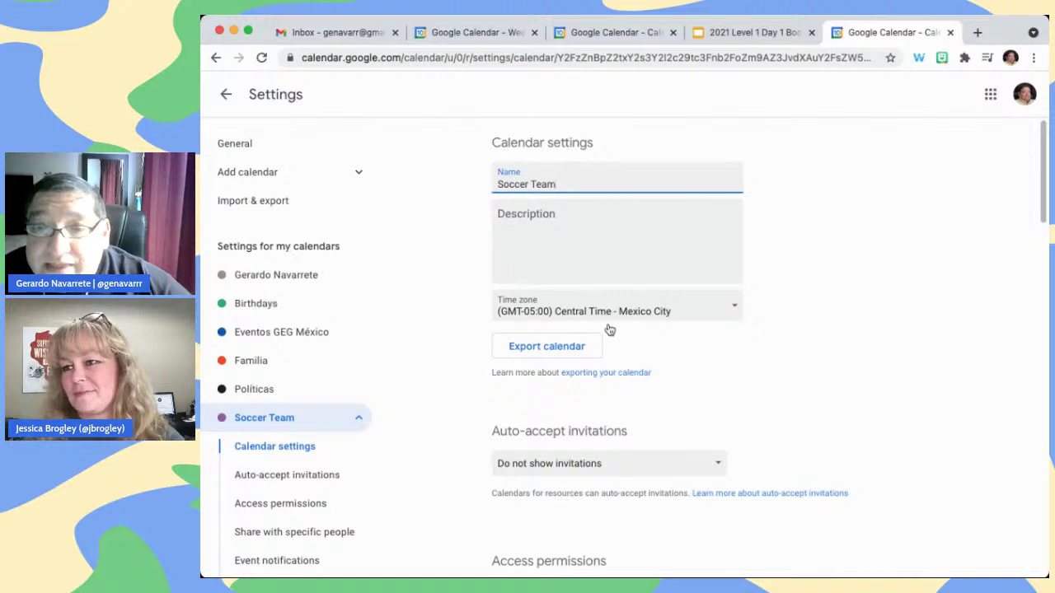
# Scroll through the Soccer Team settings, then return to the July 12–18 week view
pyautogui.scroll(-2, 792, 355)
pyautogui.scroll(-3, 792, 355)
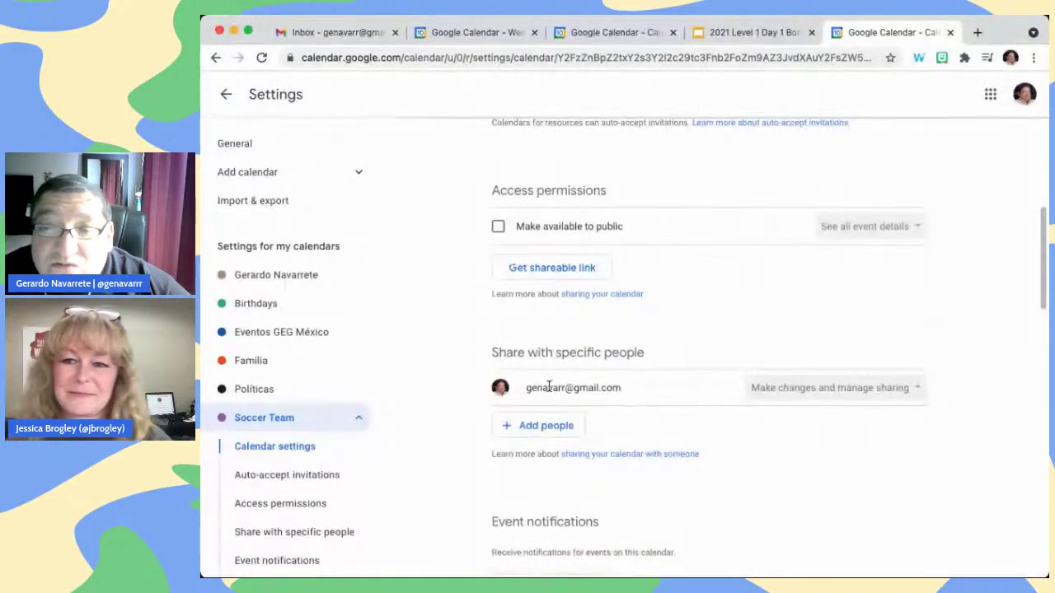
pyautogui.click(228, 95)
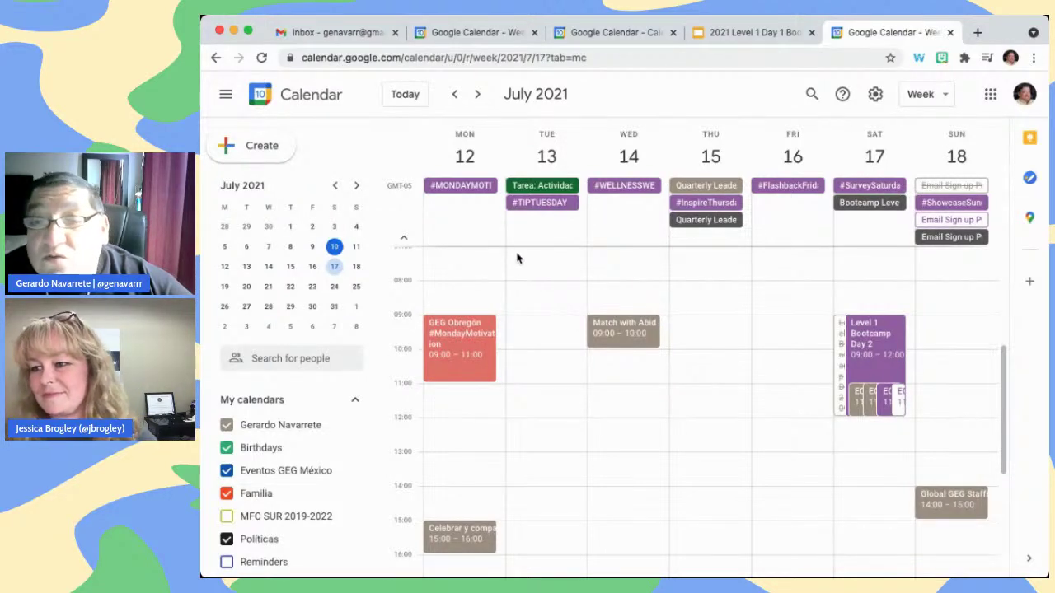
# Add a suggested contact as a guest to the July 14 Match event, save, and send invitations
pyautogui.click(617, 328)
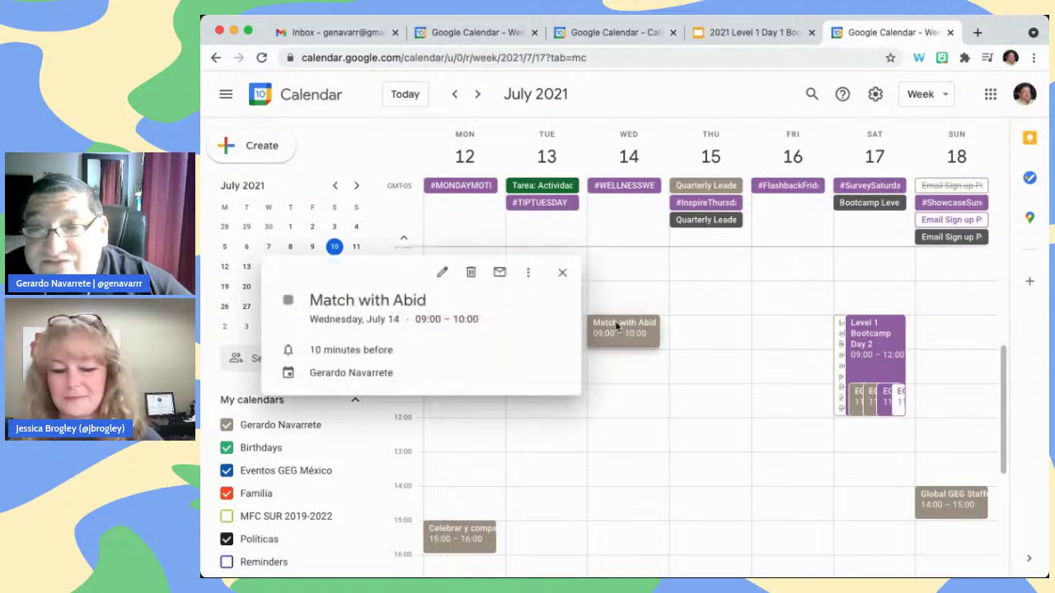
pyautogui.click(445, 272)
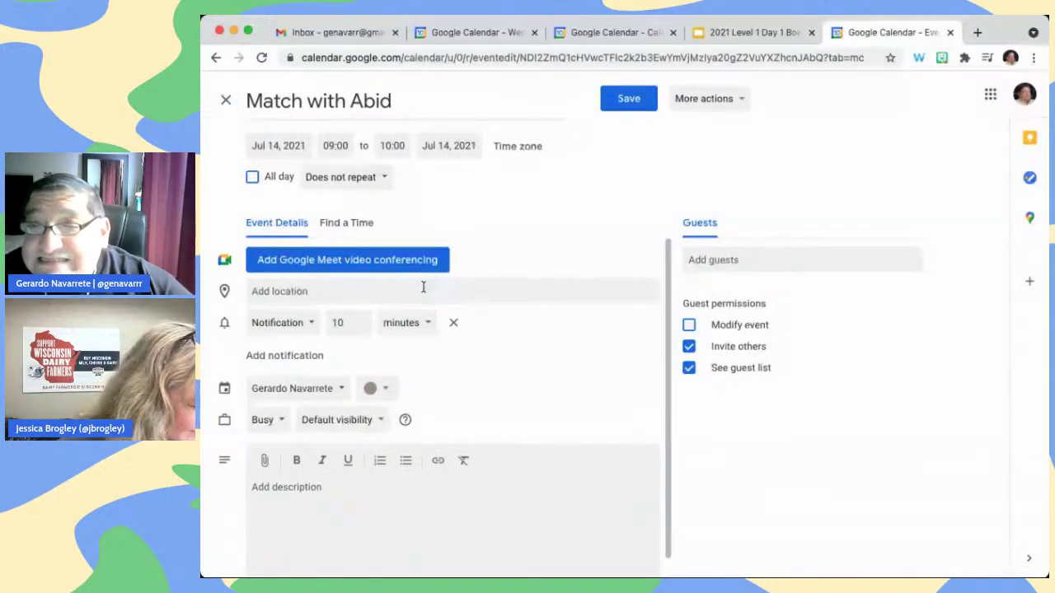
pyautogui.click(756, 256)
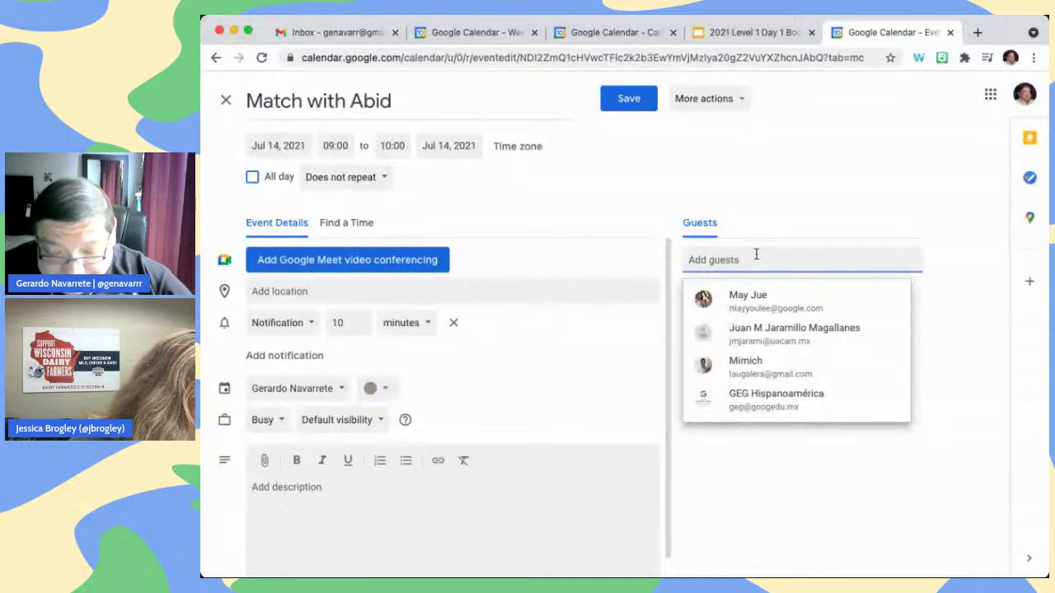
pyautogui.write('abid')
pyautogui.click(814, 177)
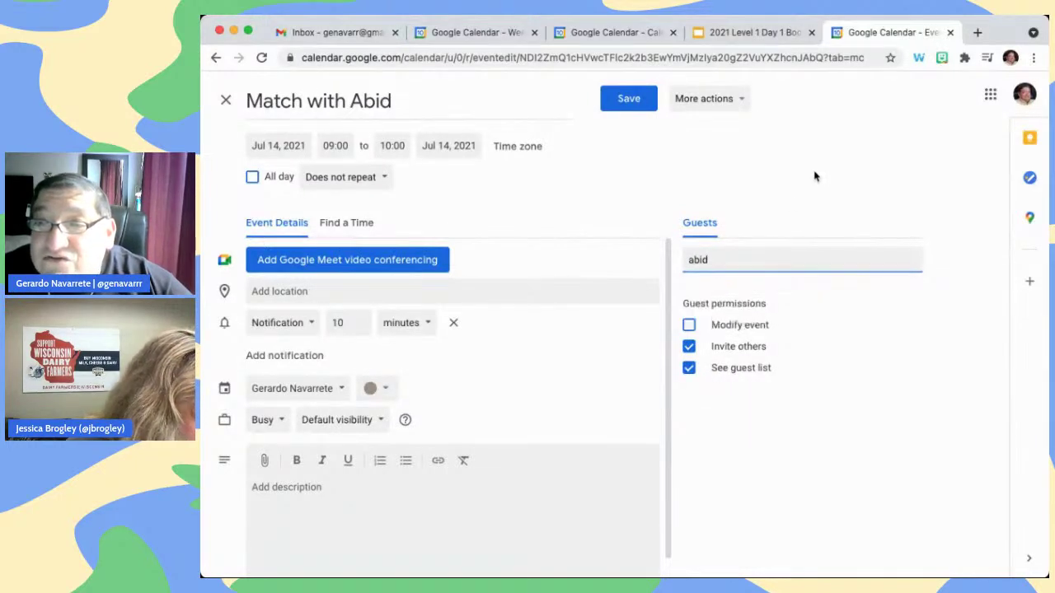
pyautogui.click(627, 101)
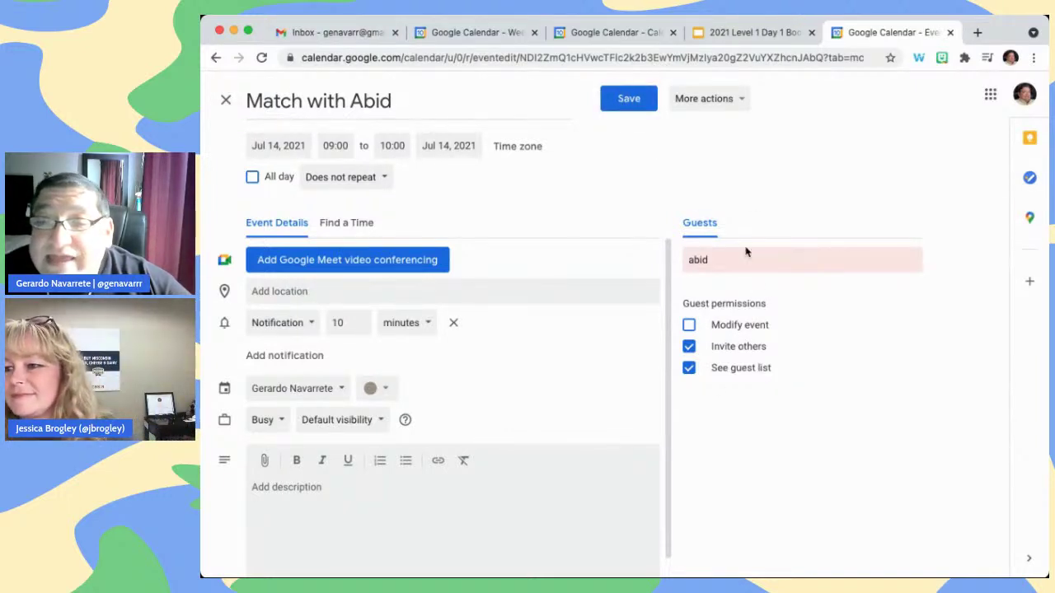
pyautogui.click(748, 298)
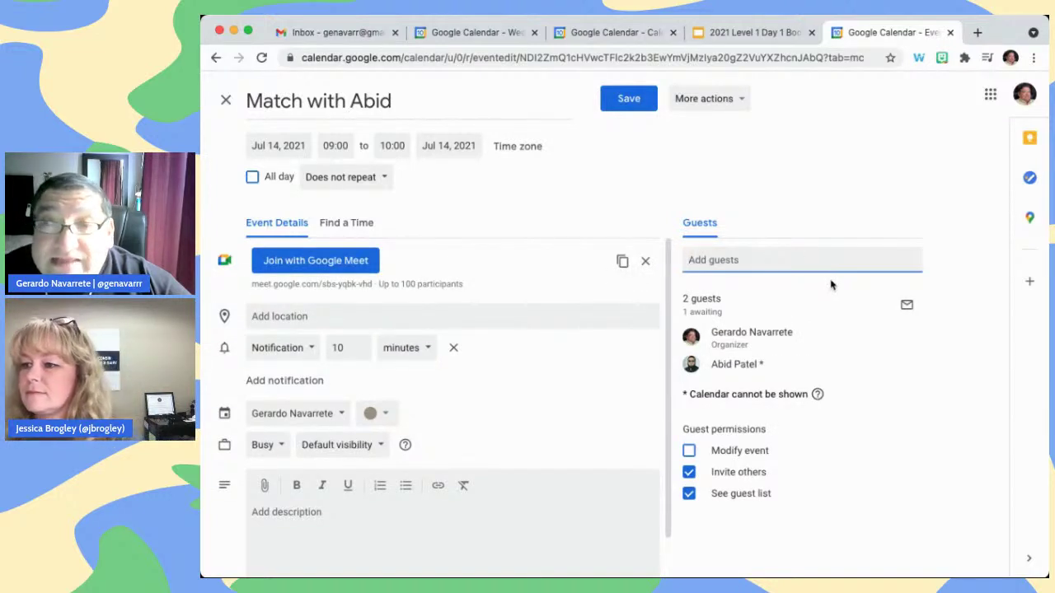
pyautogui.click(651, 107)
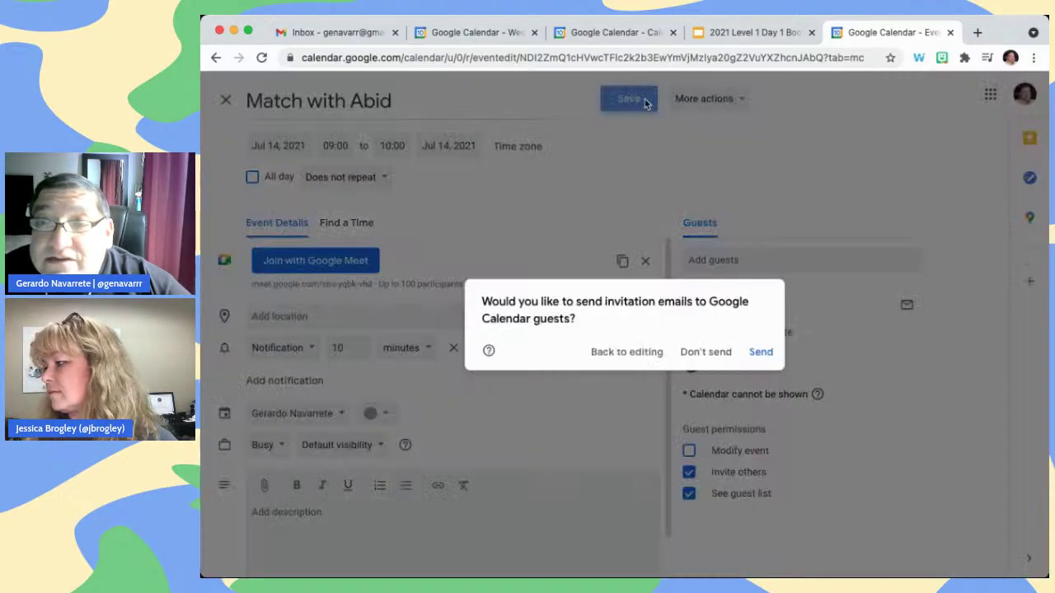
pyautogui.click(763, 354)
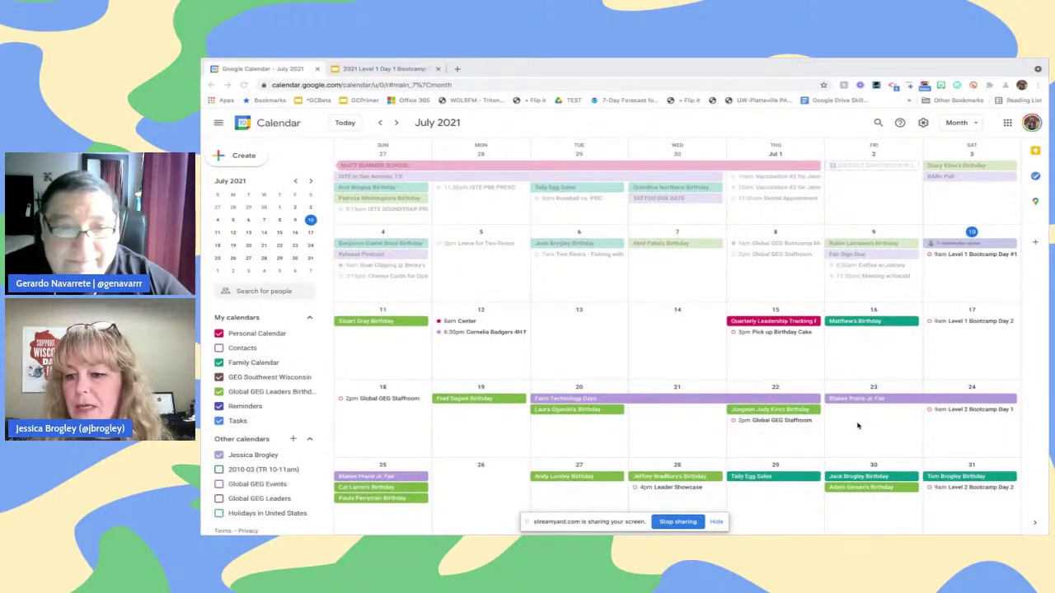
# Draft a two-day 'Dubuque County Fair' event on July 23–24 and invite one suggested contact
pyautogui.moveTo(971, 426); pyautogui.dragTo(889, 428)
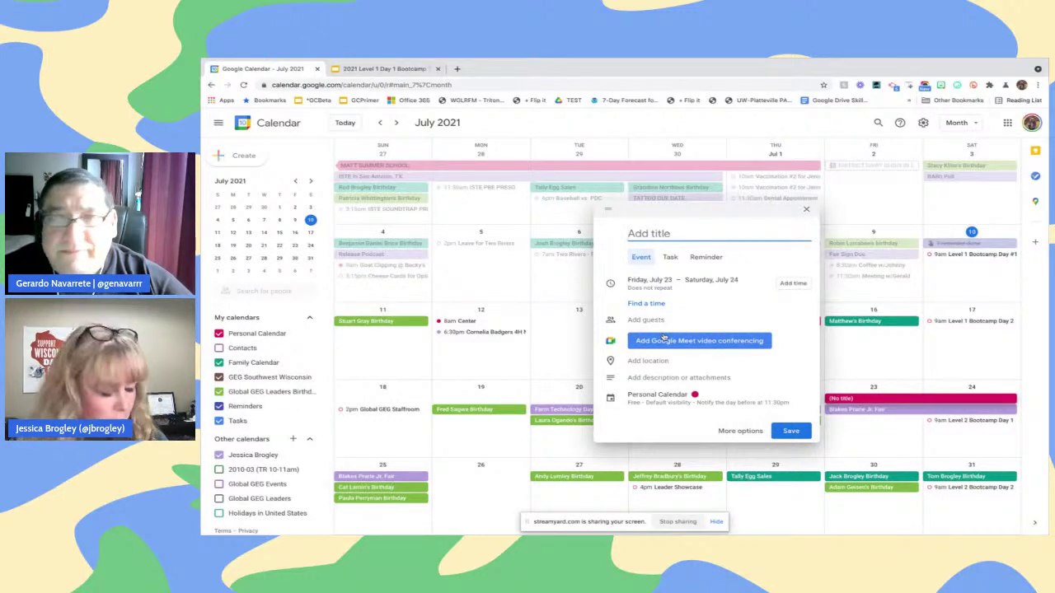
pyautogui.write('Du')
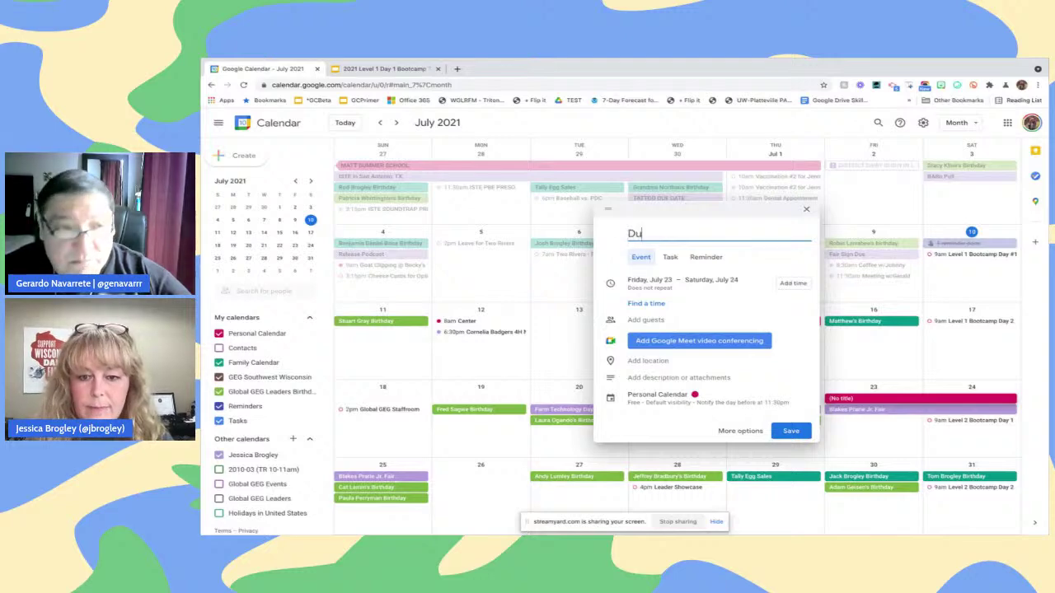
pyautogui.write('buque Count')
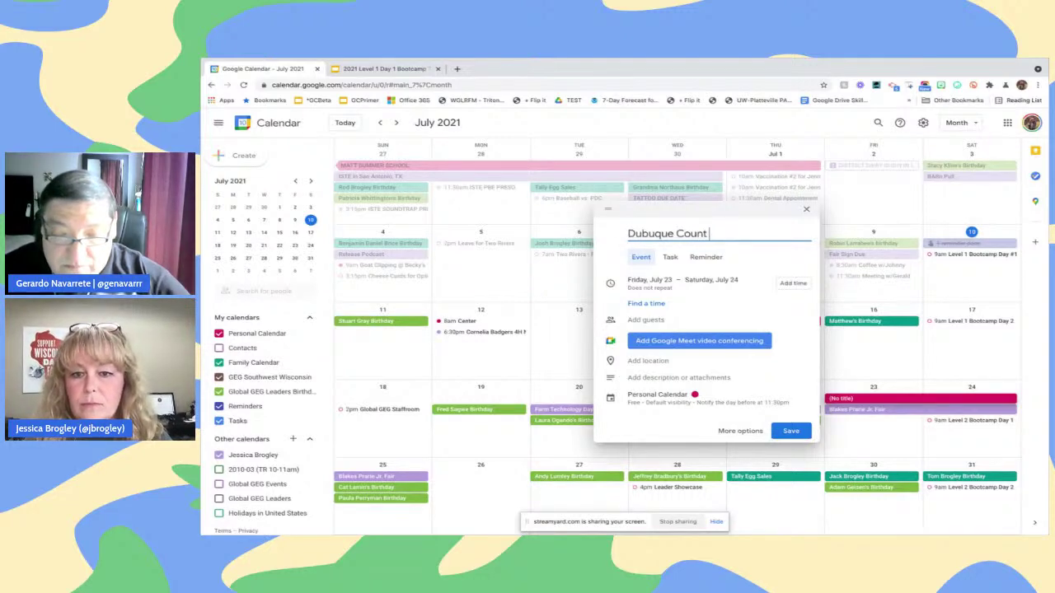
pyautogui.write('y Fair')
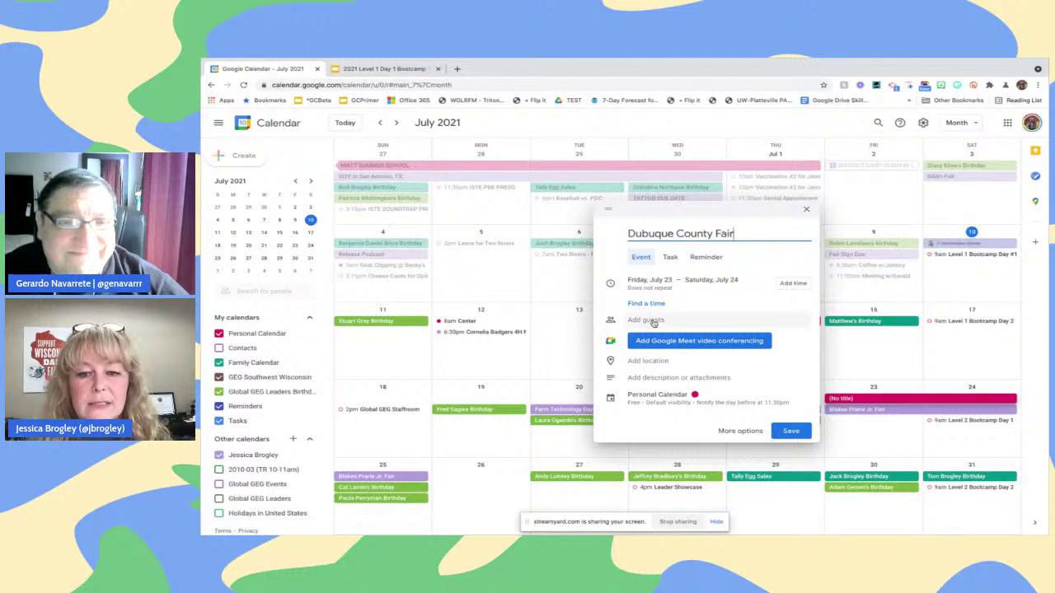
pyautogui.click(654, 322)
pyautogui.write('b')
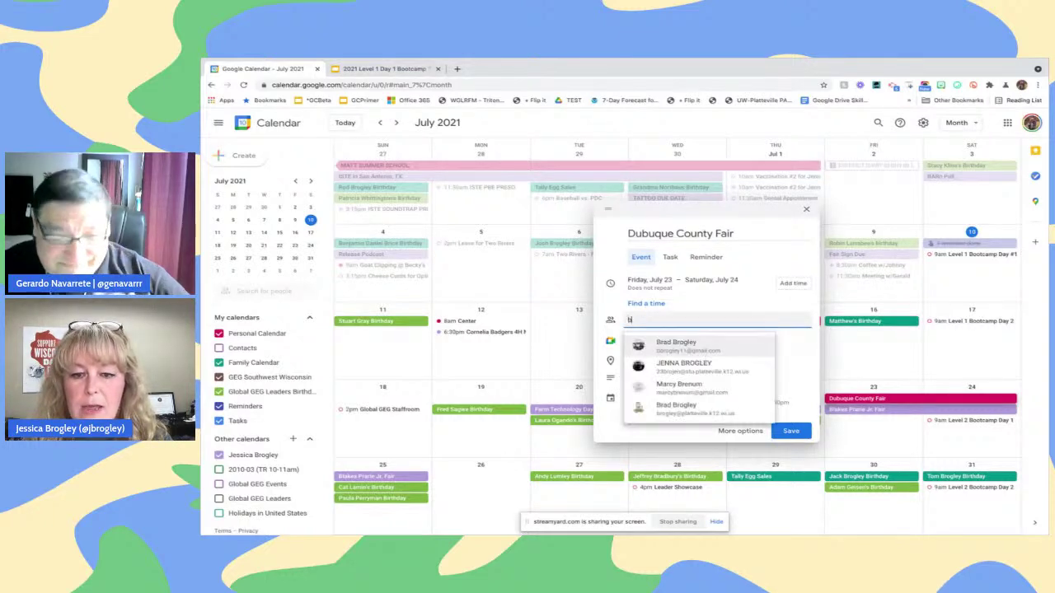
pyautogui.write('rad')
pyautogui.click(697, 368)
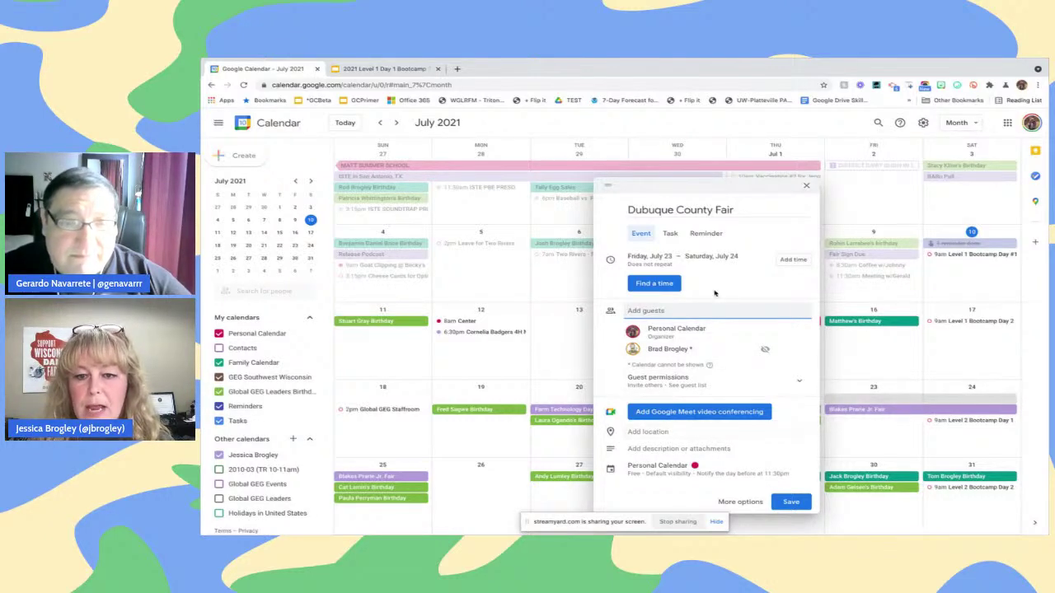
# Open the event's full details and start uploading a file from the device into the description
pyautogui.click(727, 502)
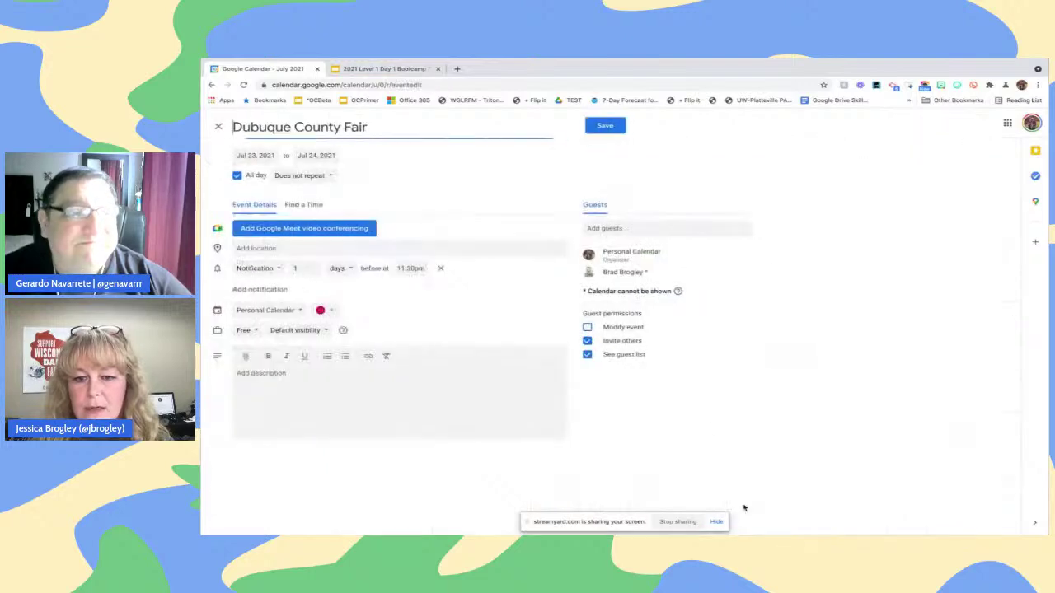
pyautogui.click(274, 382)
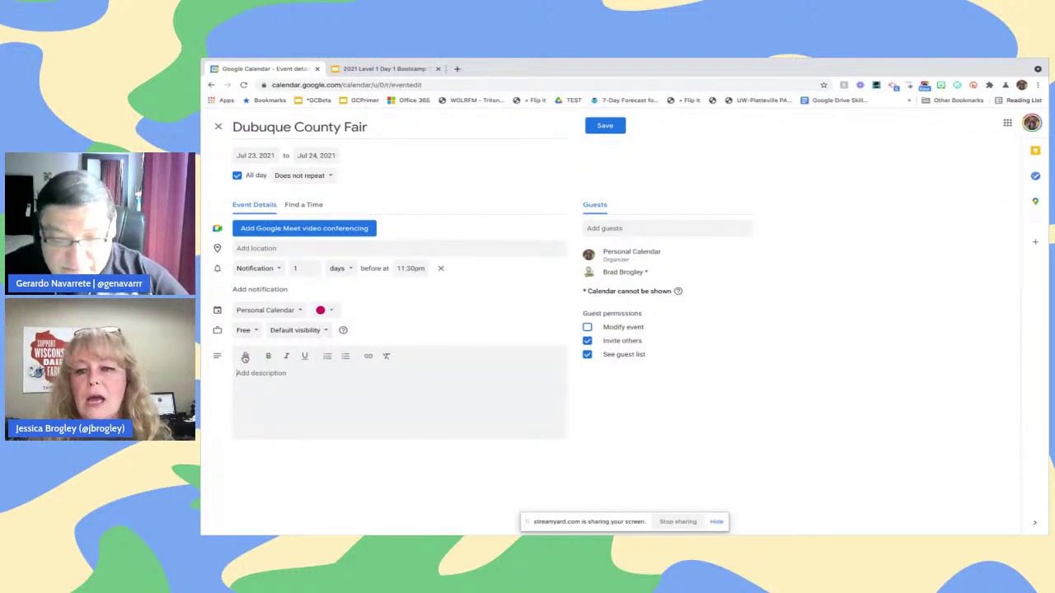
pyautogui.click(245, 357)
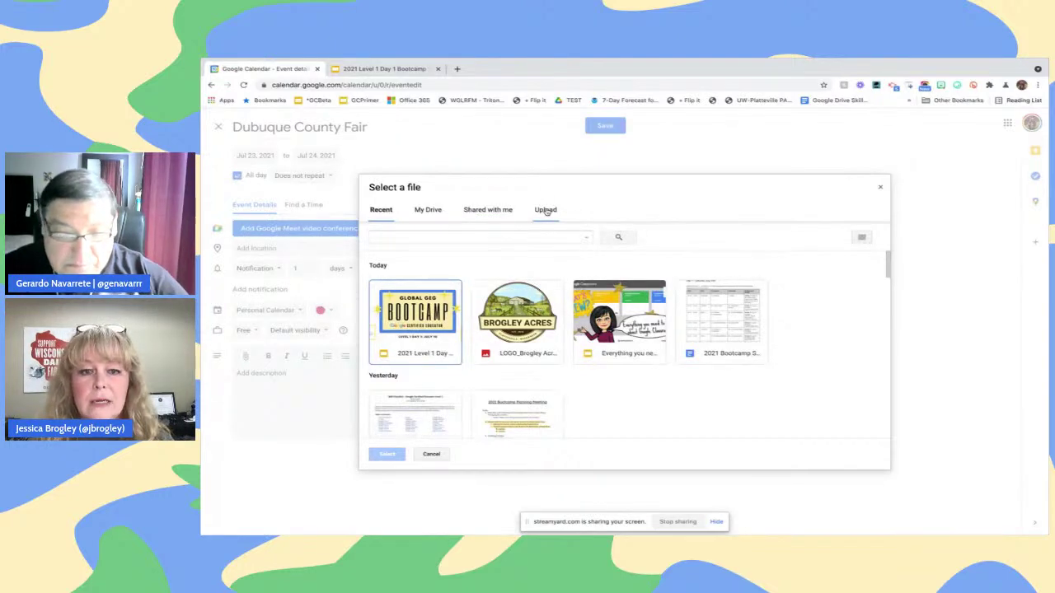
pyautogui.click(546, 211)
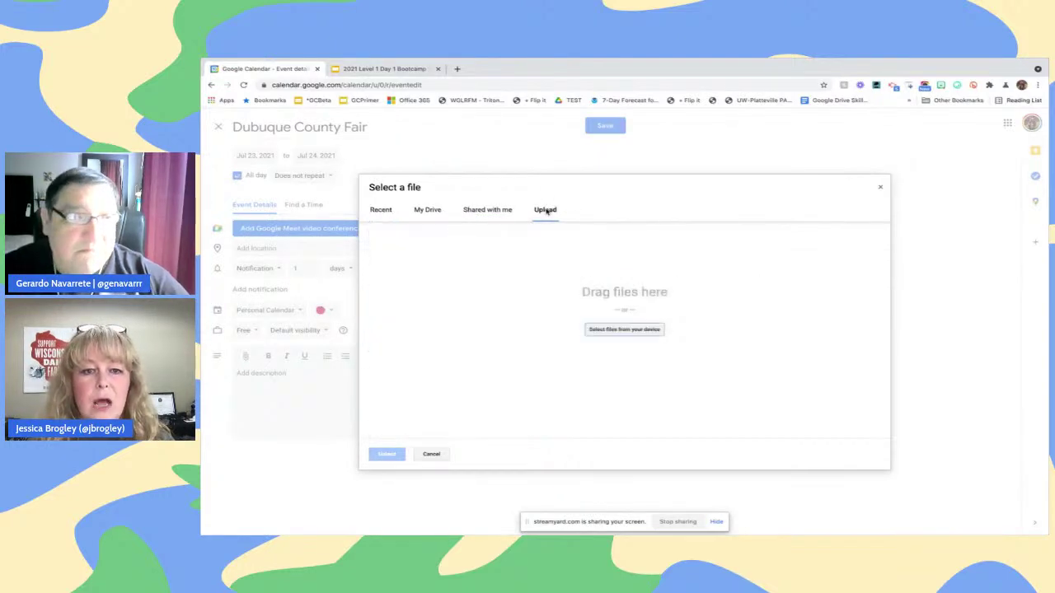
pyautogui.click(615, 330)
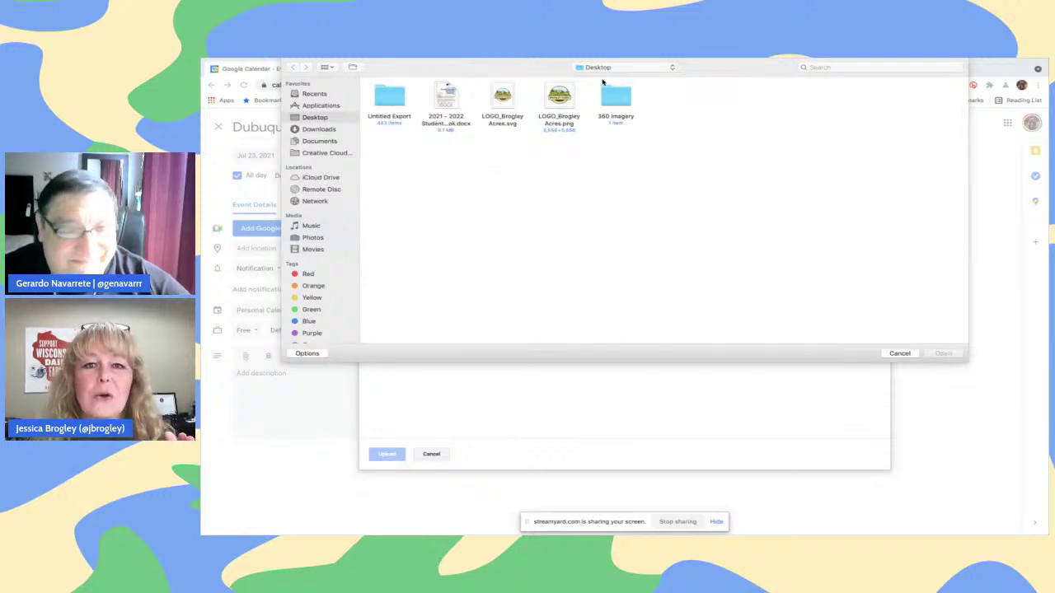
# Upload Goat-2021.pdf and Goat-Rules-2021-1.pdf from Downloads to the event
pyautogui.click(319, 129)
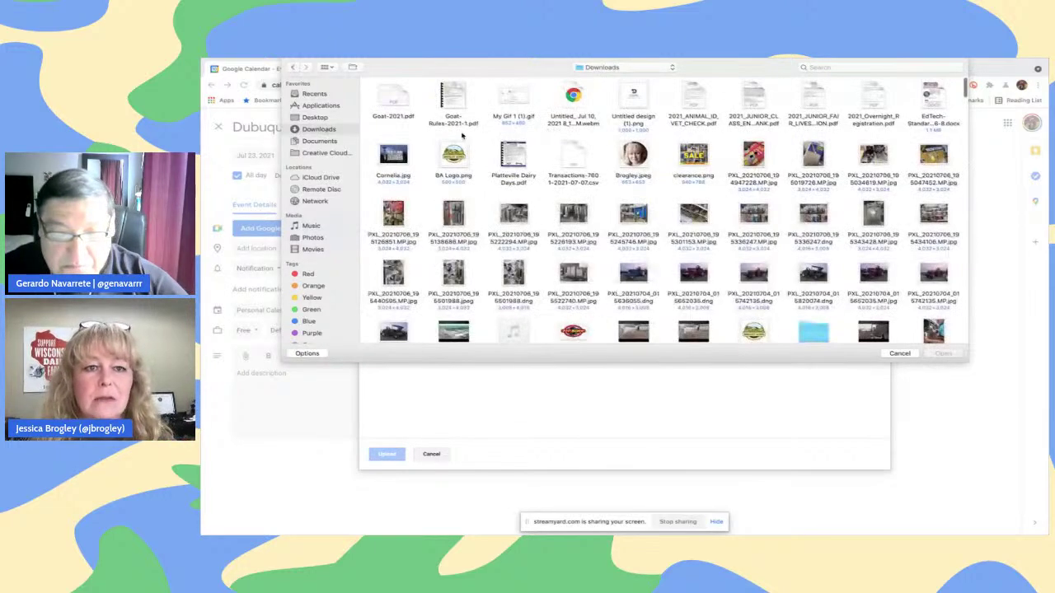
pyautogui.moveTo(477, 111); pyautogui.dragTo(370, 99)
pyautogui.press('Return')
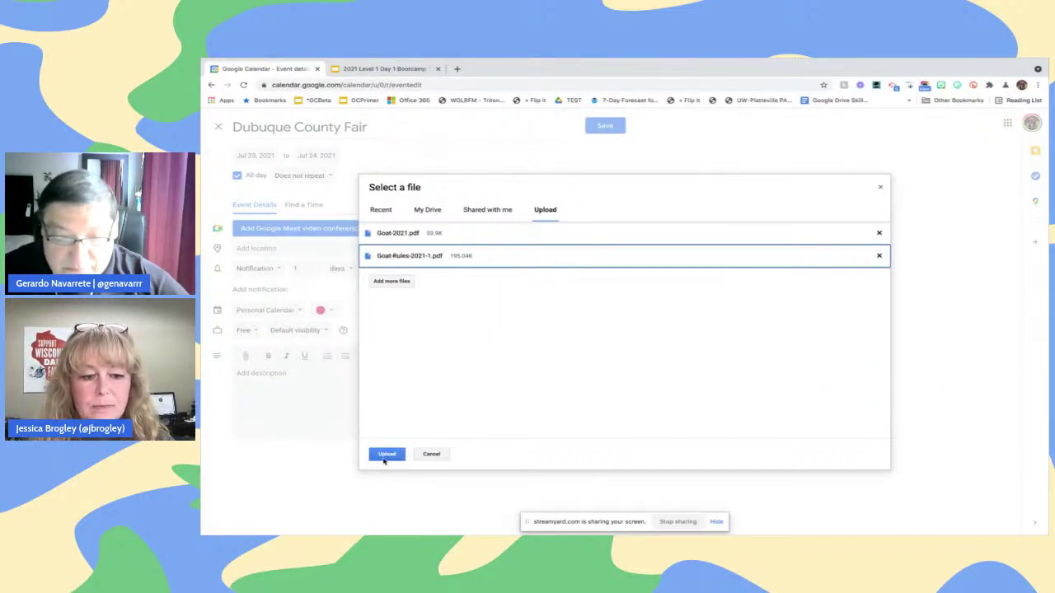
pyautogui.click(383, 459)
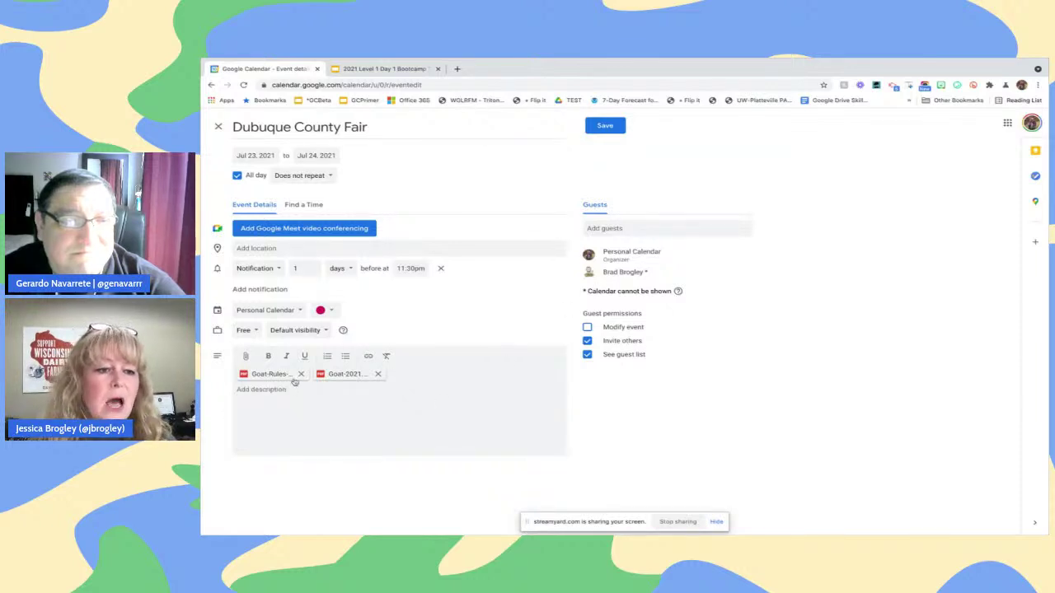
pyautogui.click(277, 312)
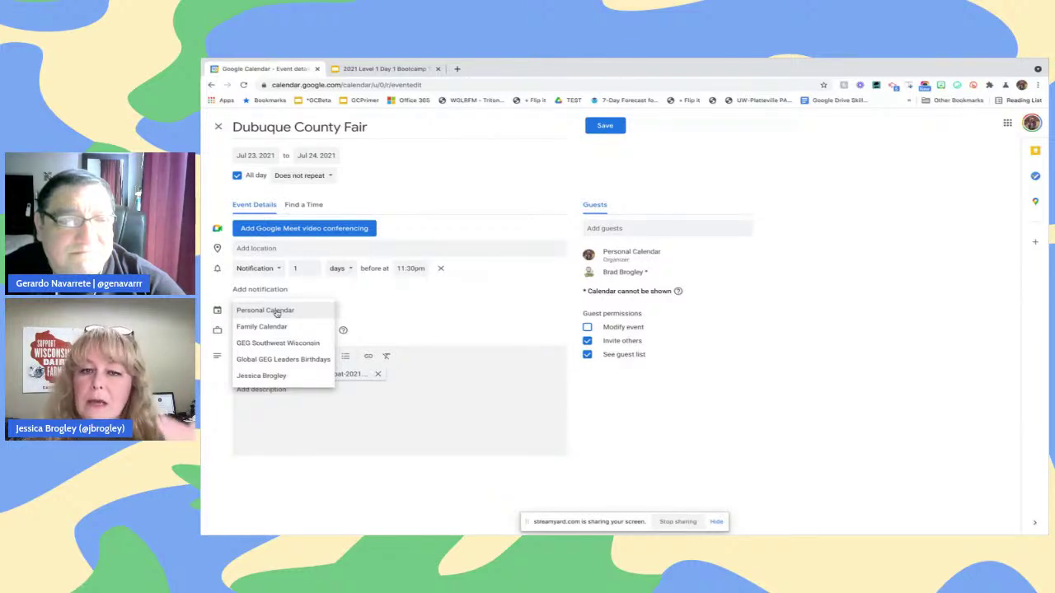
# Keep the event in Personal Calendar with its notification unchanged and measured in days
pyautogui.click(462, 295)
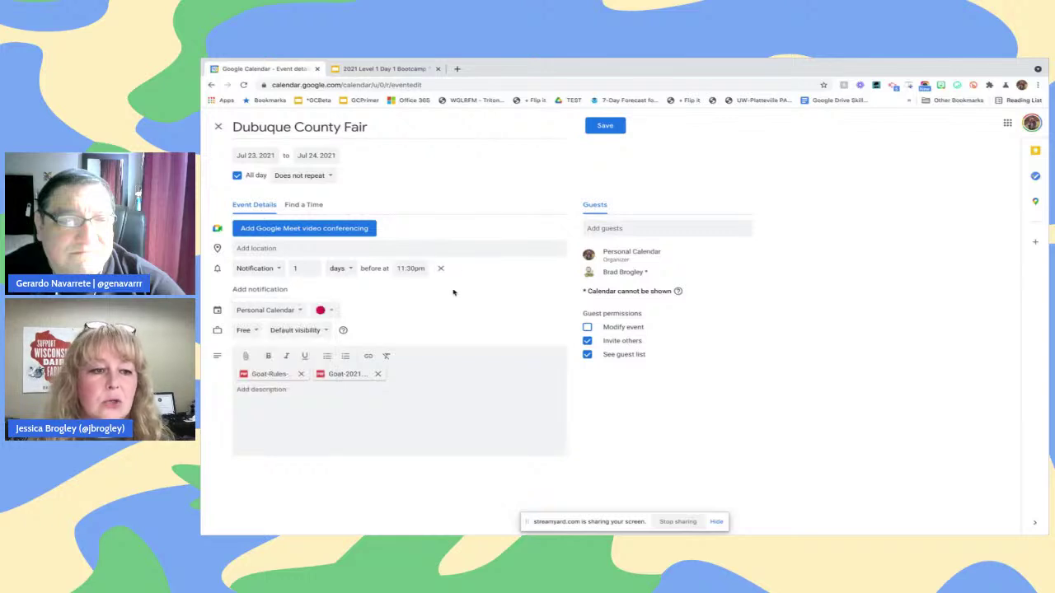
pyautogui.click(268, 270)
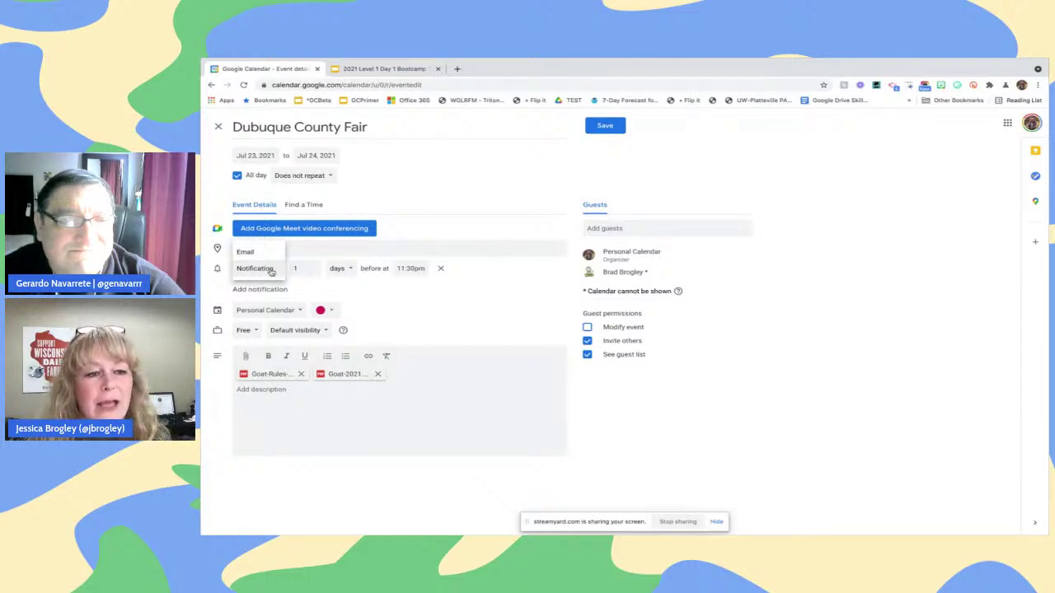
pyautogui.click(414, 299)
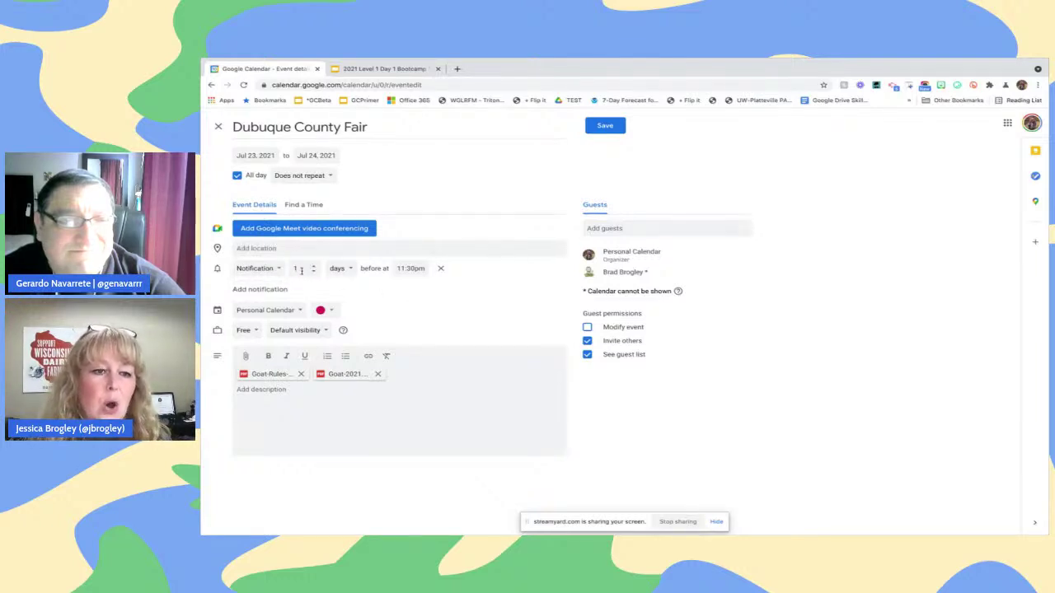
pyautogui.click(338, 269)
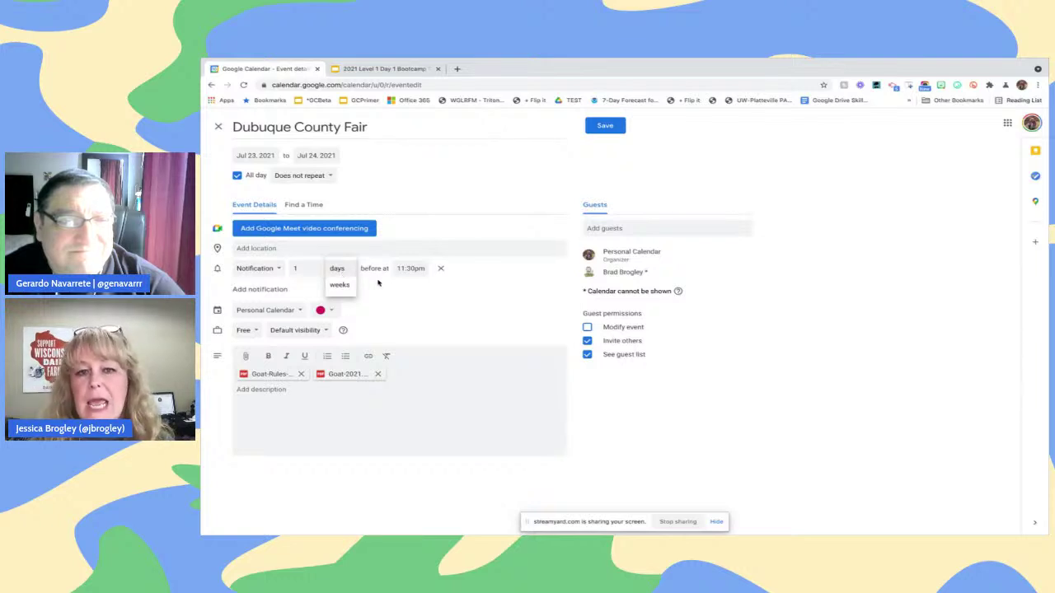
pyautogui.click(378, 301)
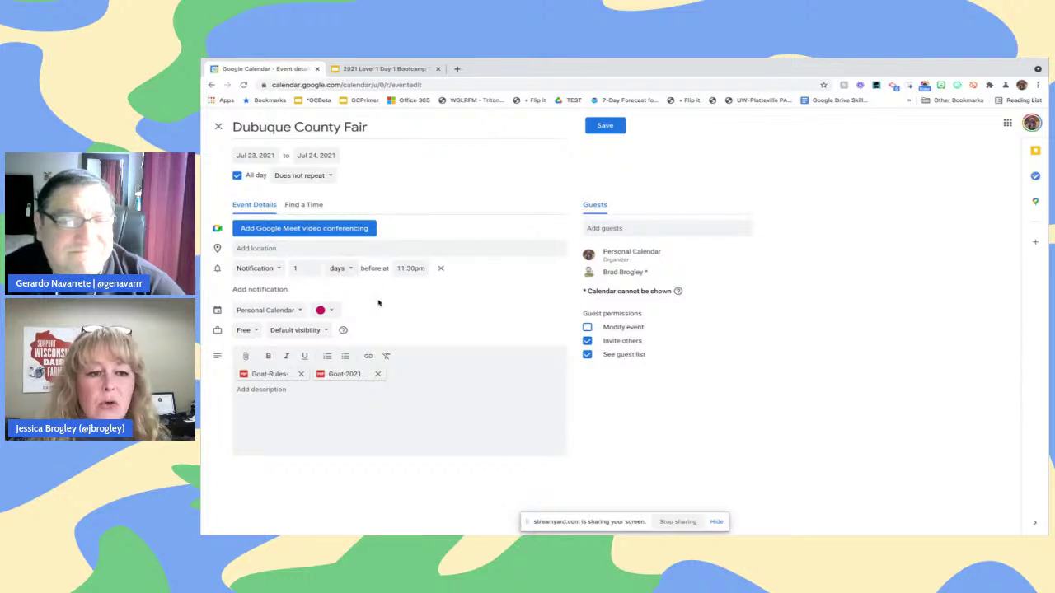
# Search 'Dubuque county' and set the location to Dubuque County Fairgrounds & Event Center
pyautogui.click(263, 249)
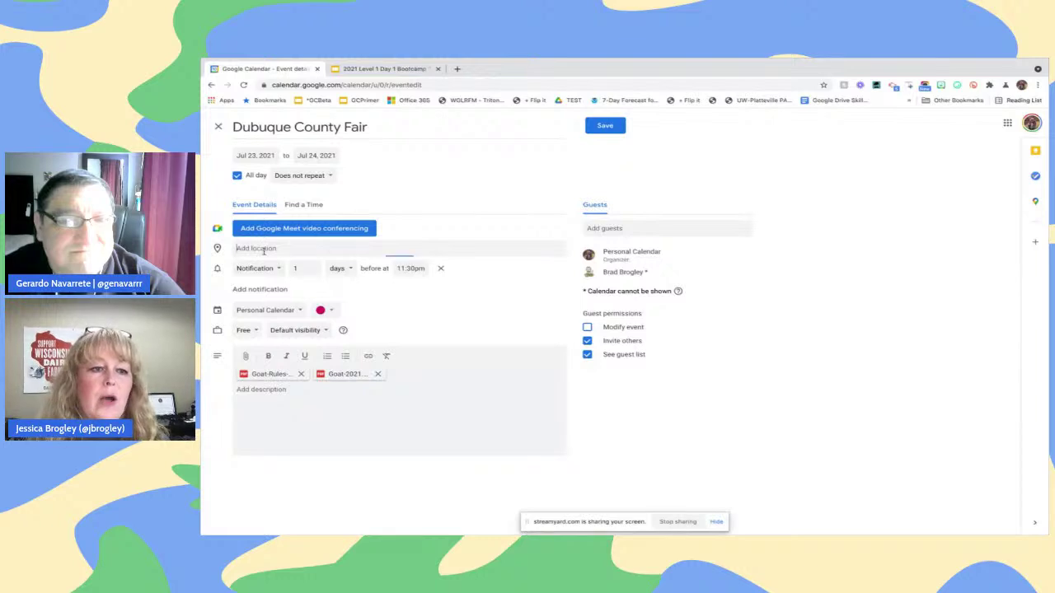
pyautogui.write('Dubu')
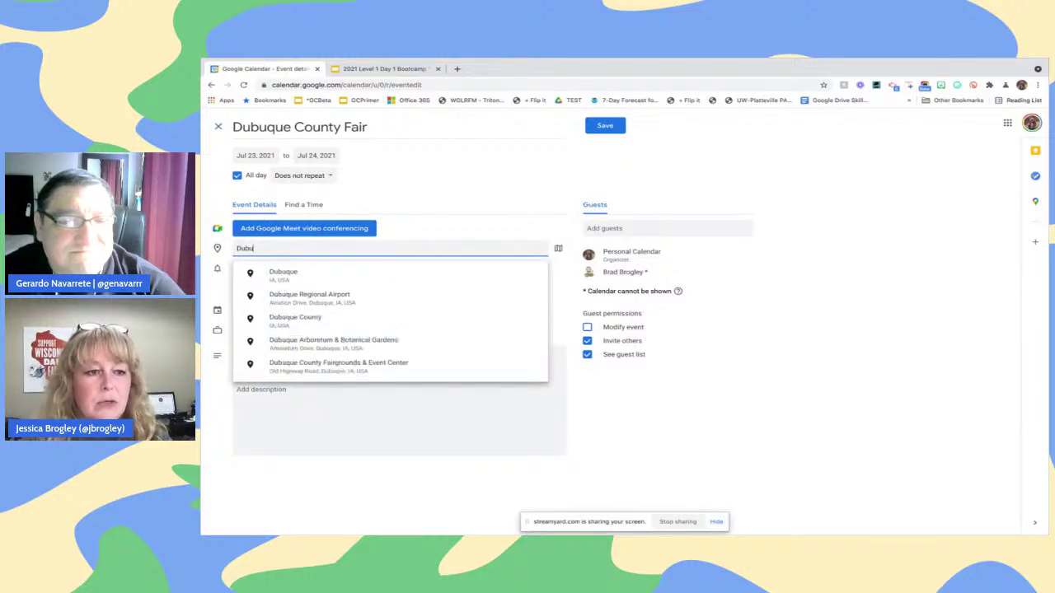
pyautogui.write('que county')
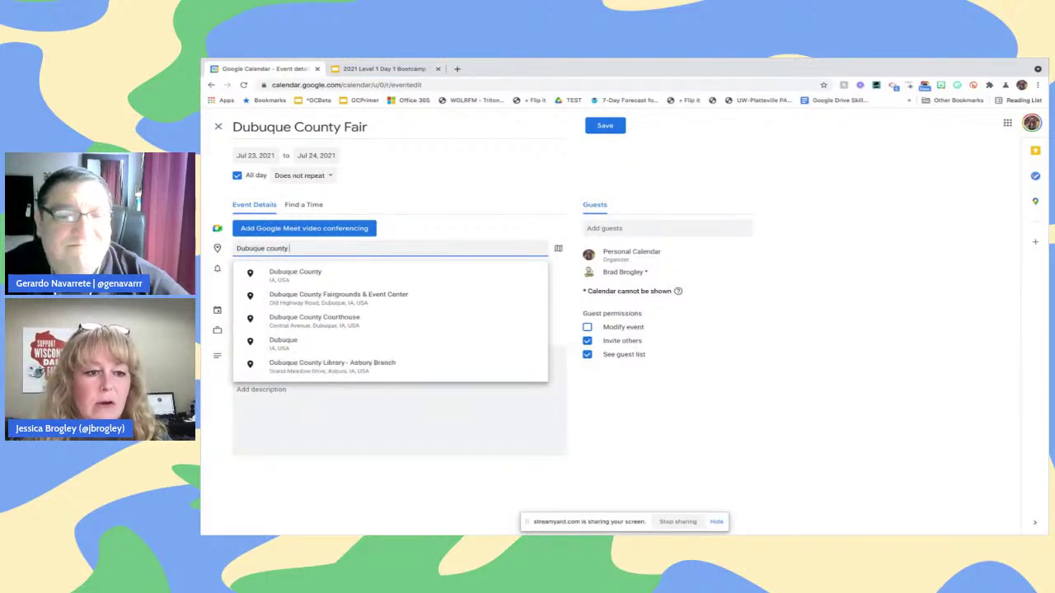
pyautogui.click(299, 298)
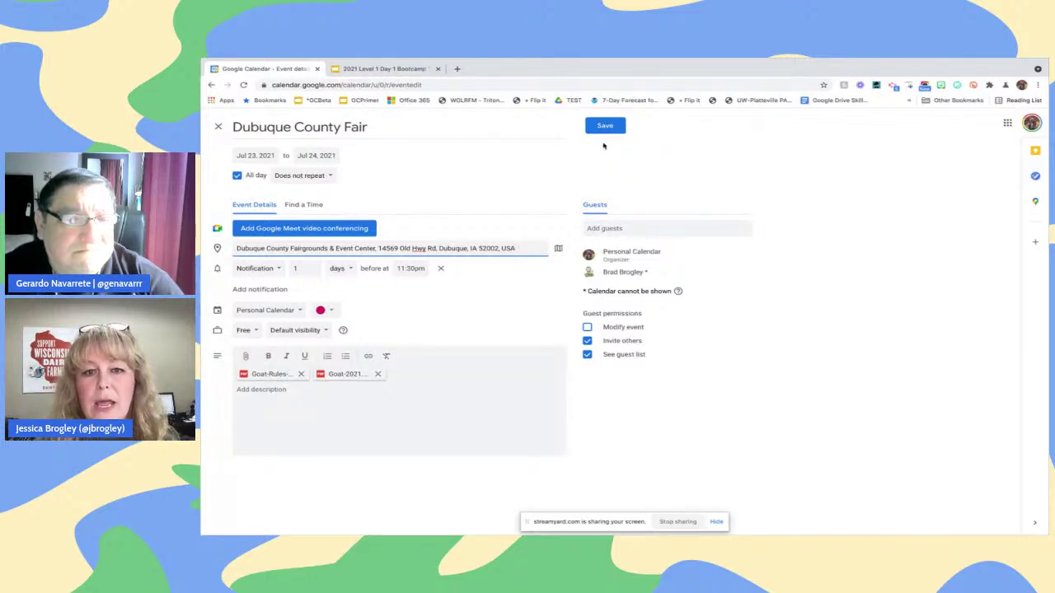
# Save the fair event, send guest invitations, and turn on link sharing for the attachments
pyautogui.click(614, 126)
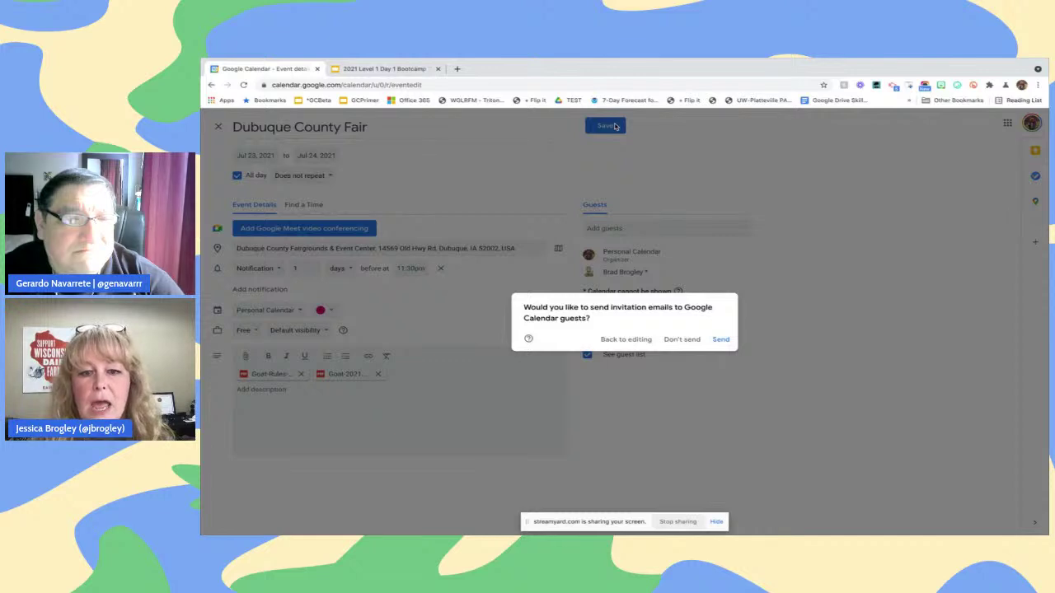
pyautogui.click(721, 340)
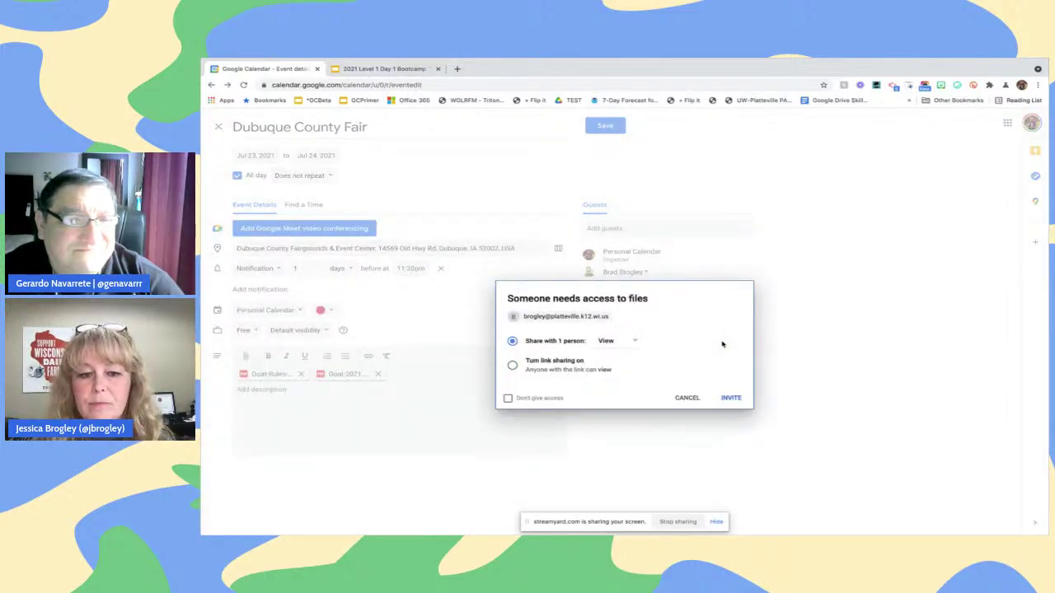
pyautogui.click(512, 365)
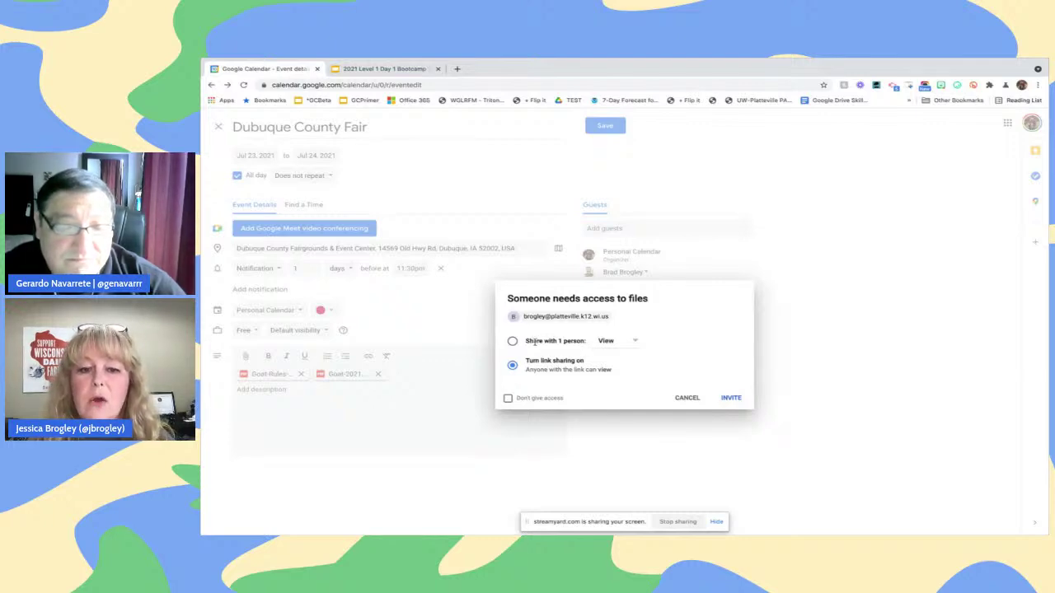
pyautogui.click(512, 341)
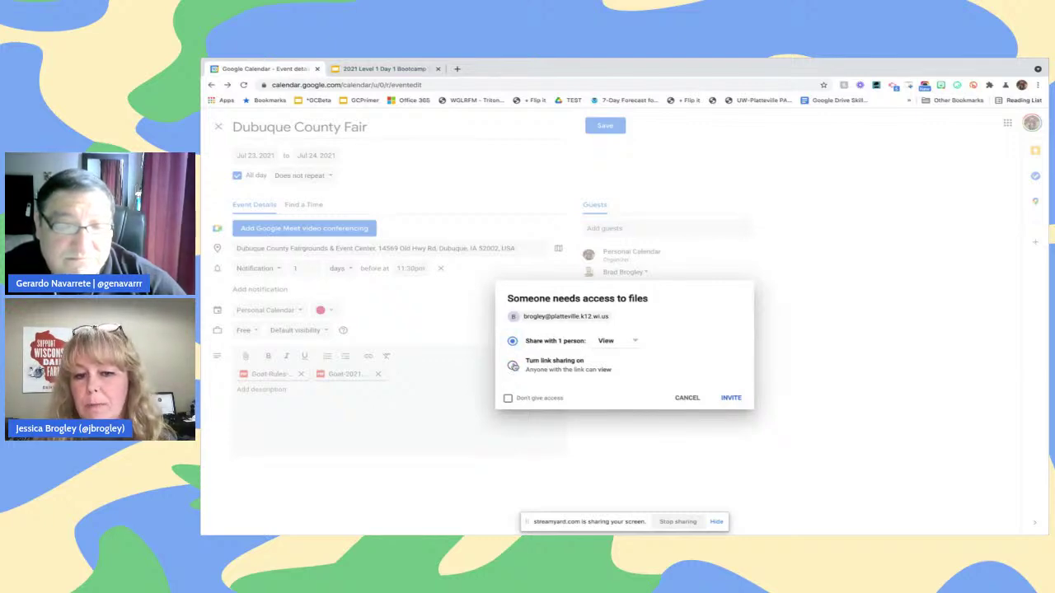
pyautogui.click(512, 365)
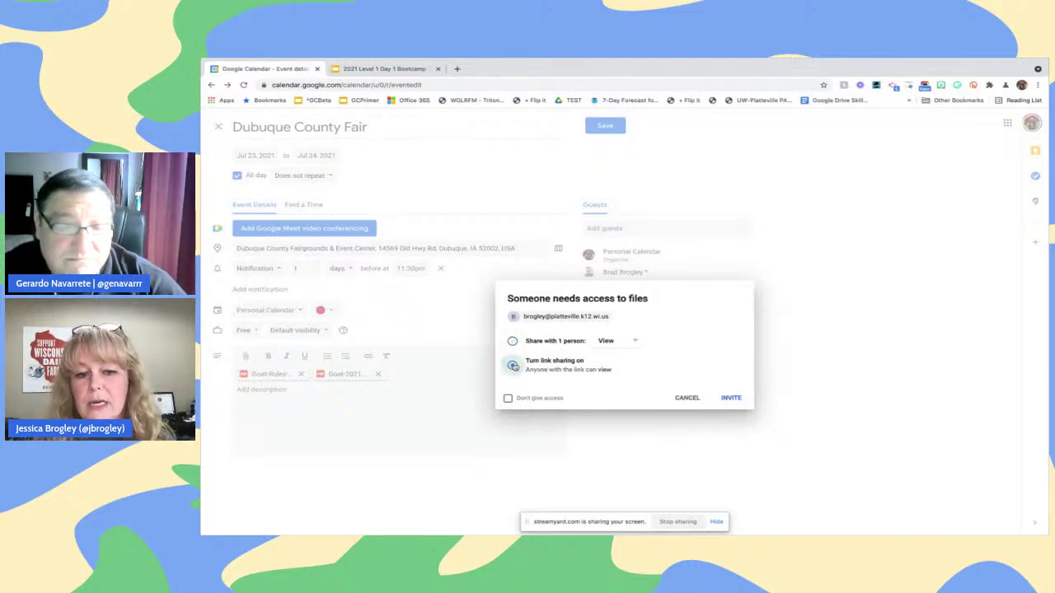
pyautogui.click(731, 398)
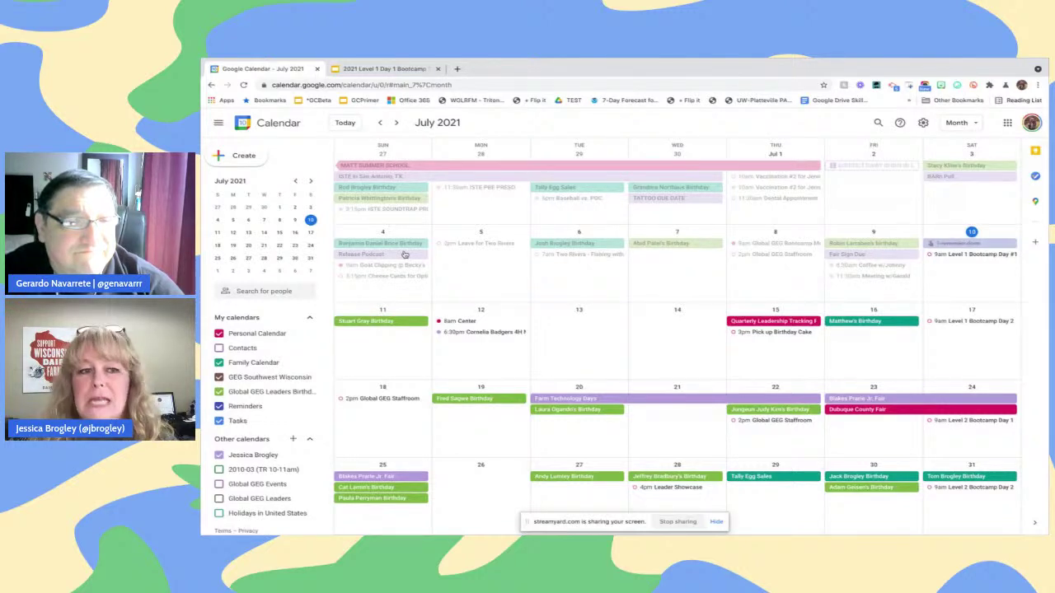
# Create a July 10 reminder 'Stop by the College Farm' at 12:00pm and save it
pyautogui.click(257, 163)
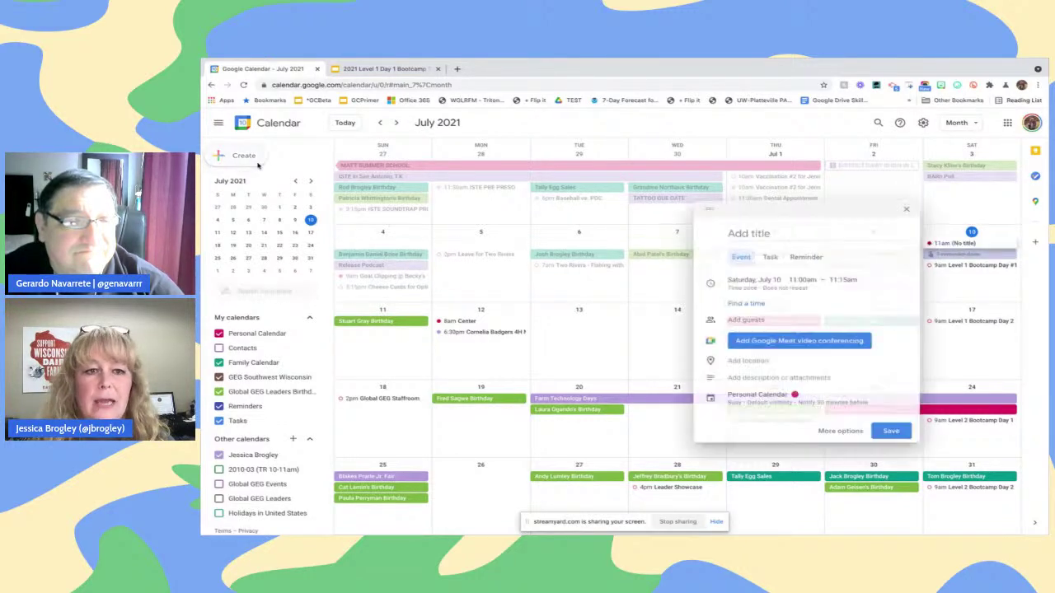
pyautogui.click(803, 258)
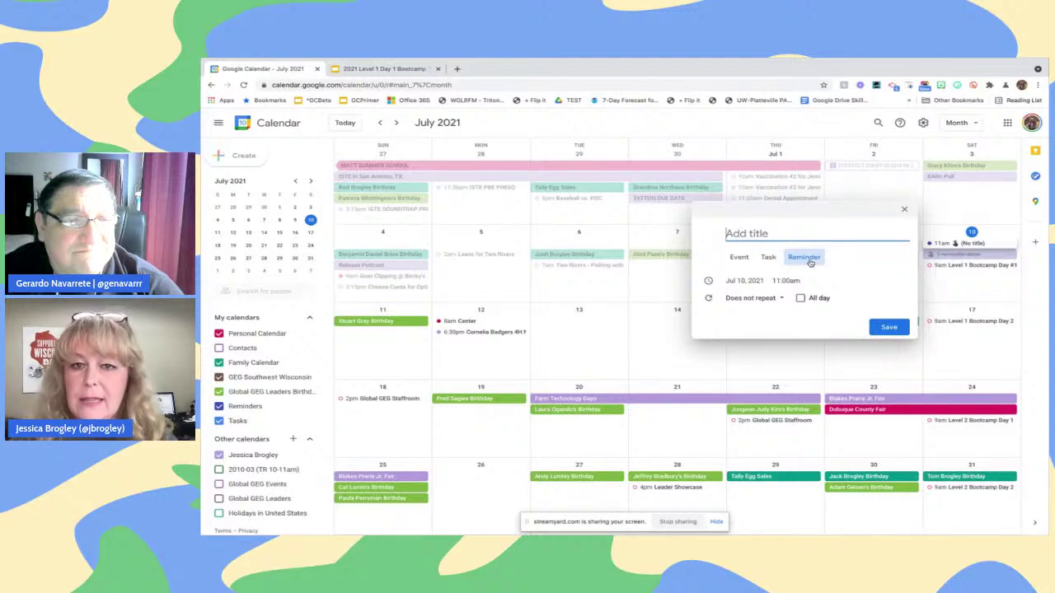
pyautogui.write('Stop ')
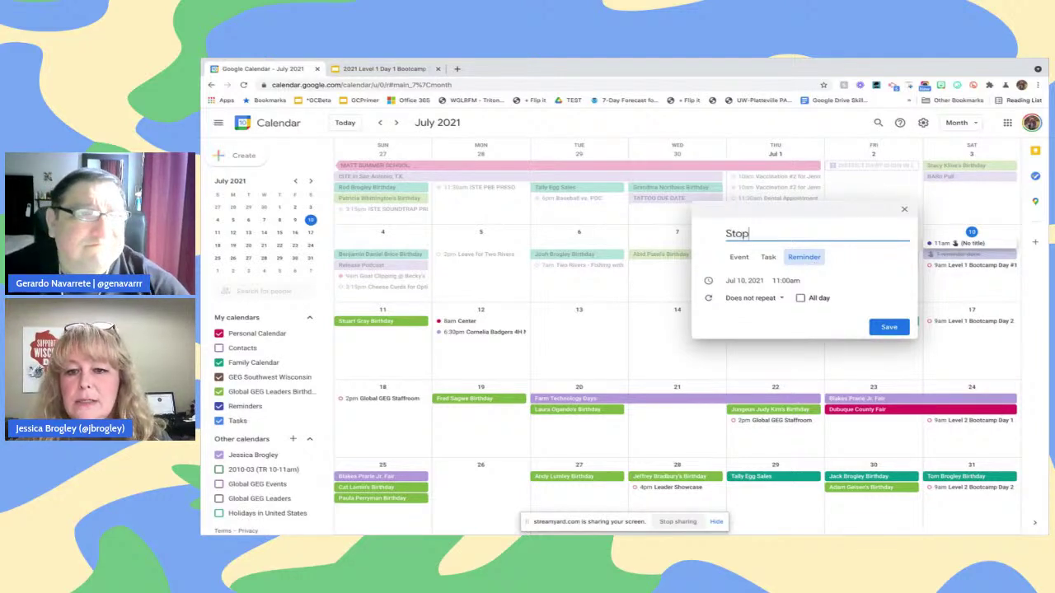
pyautogui.write('by th')
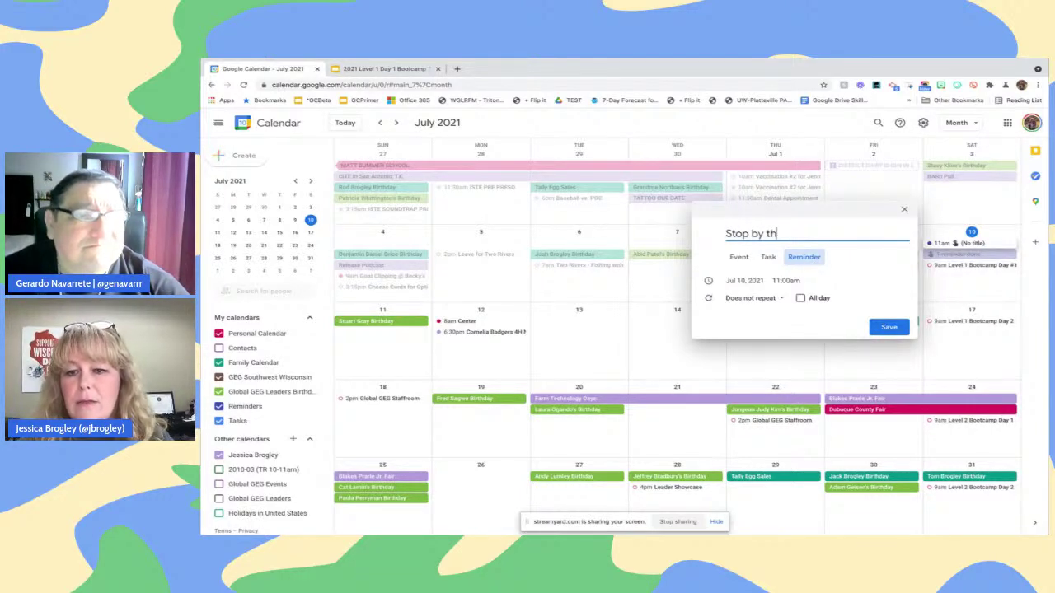
pyautogui.write('e College Farm')
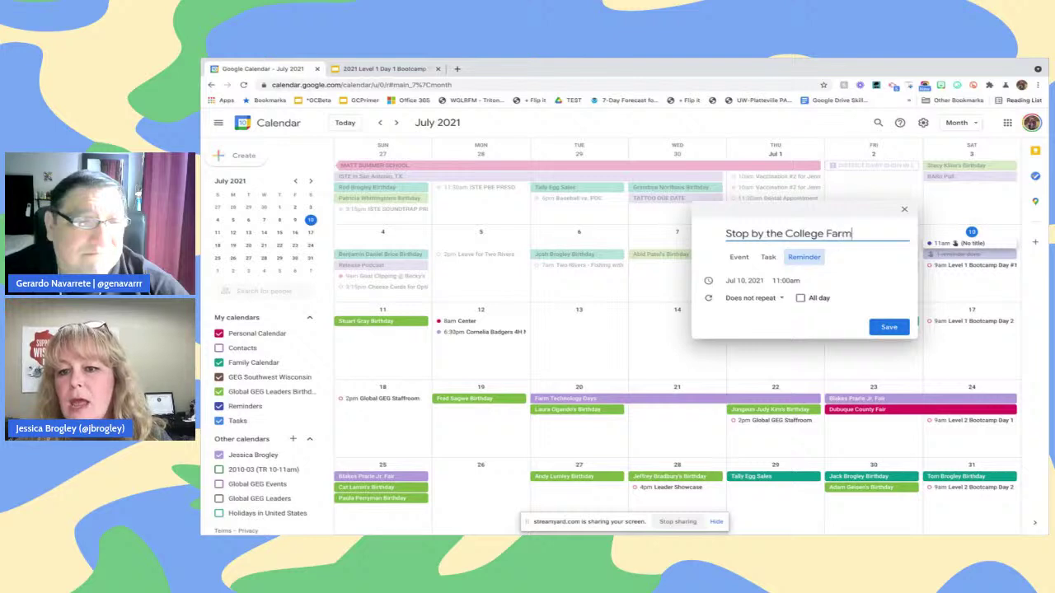
pyautogui.click(785, 281)
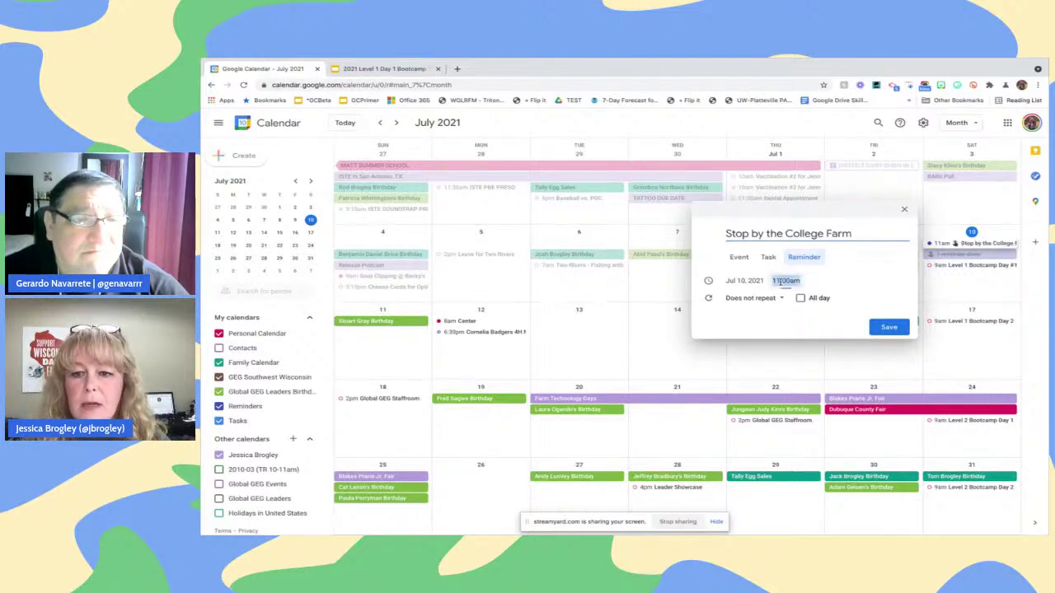
pyautogui.scroll(-3, 790, 329)
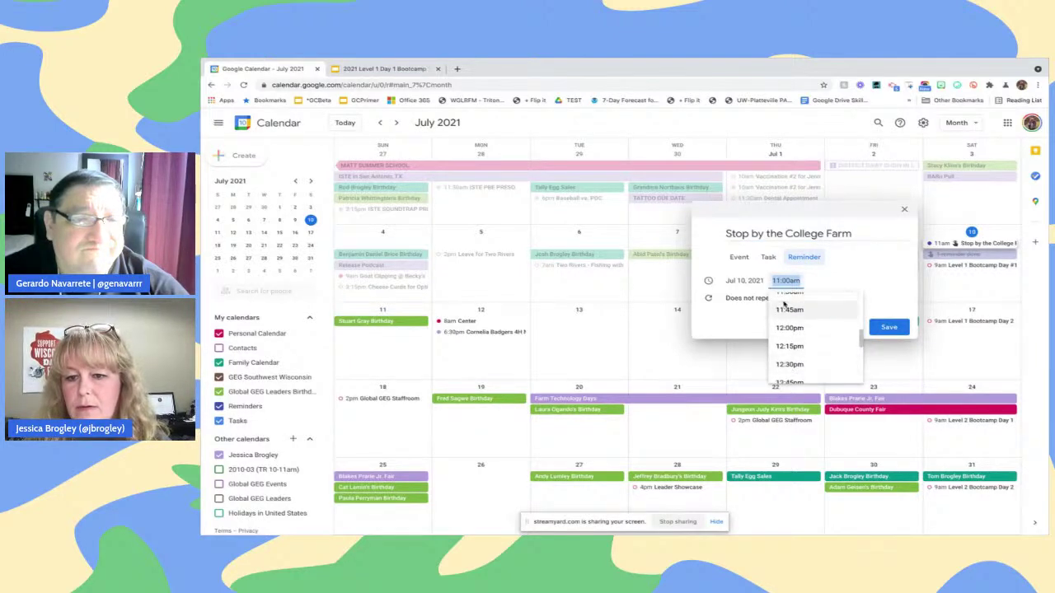
pyautogui.click(798, 328)
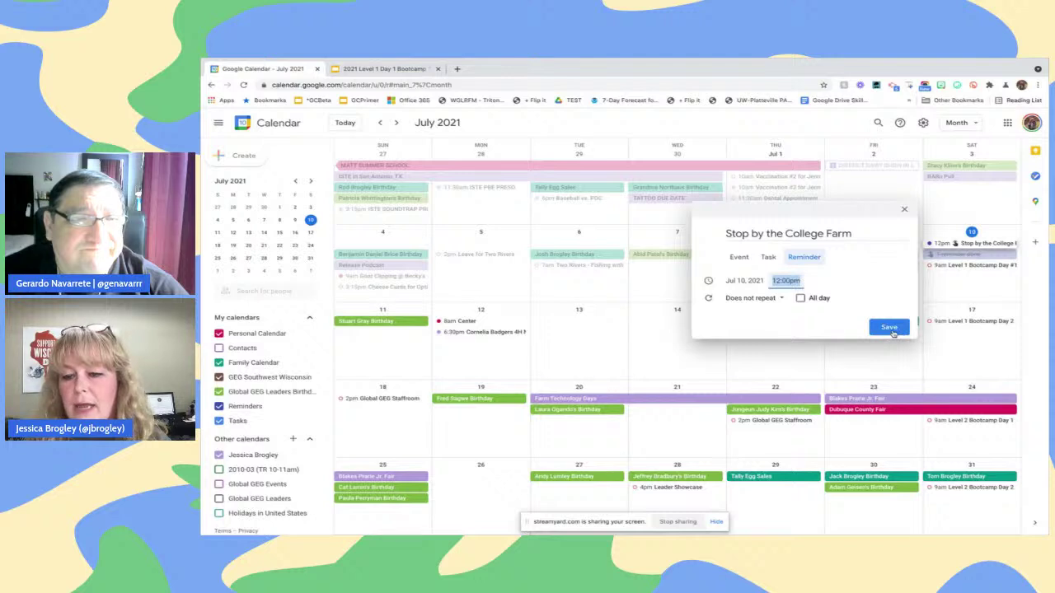
pyautogui.click(892, 330)
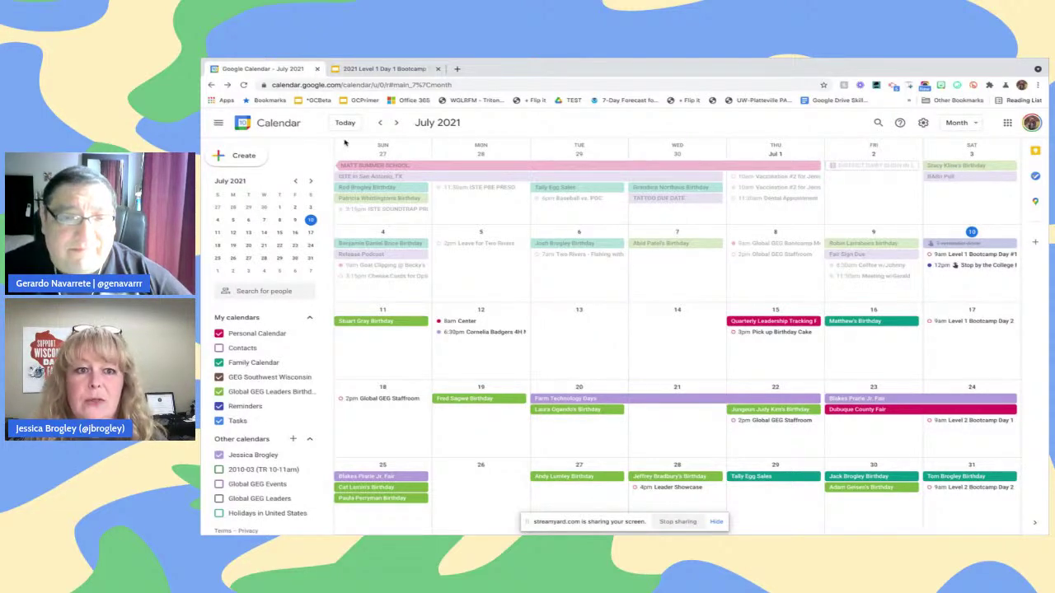
# Start a new task entry titled 'Get the Fair Entries in'
pyautogui.click(239, 156)
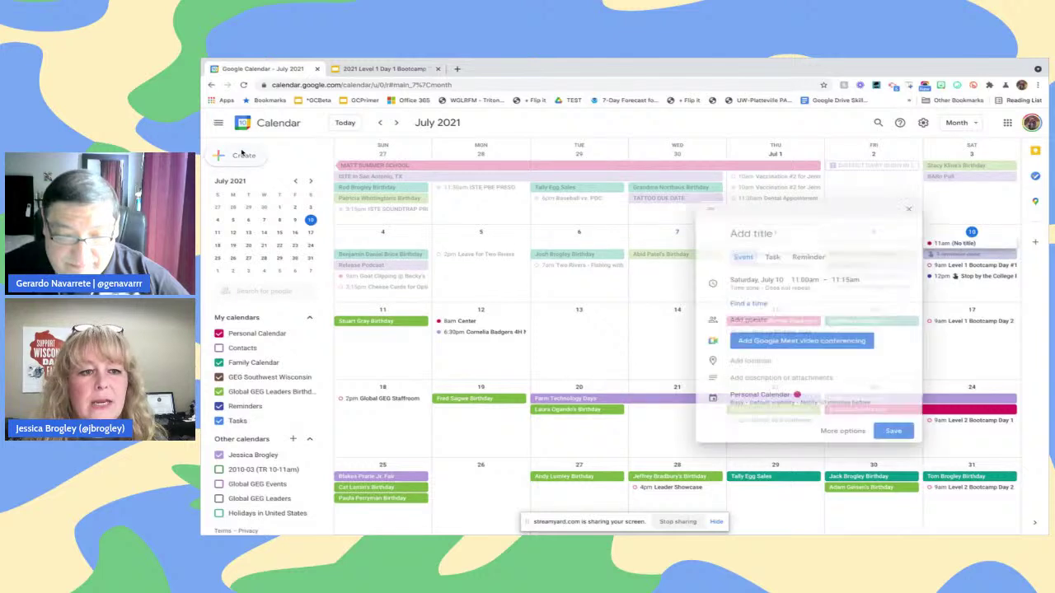
pyautogui.click(772, 259)
pyautogui.click(804, 257)
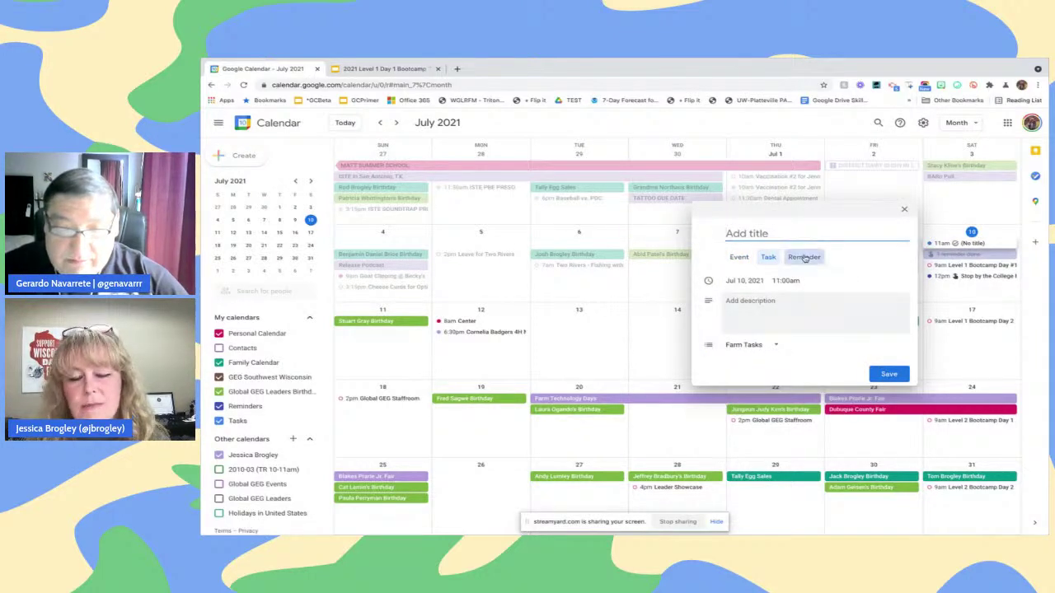
pyautogui.click(767, 258)
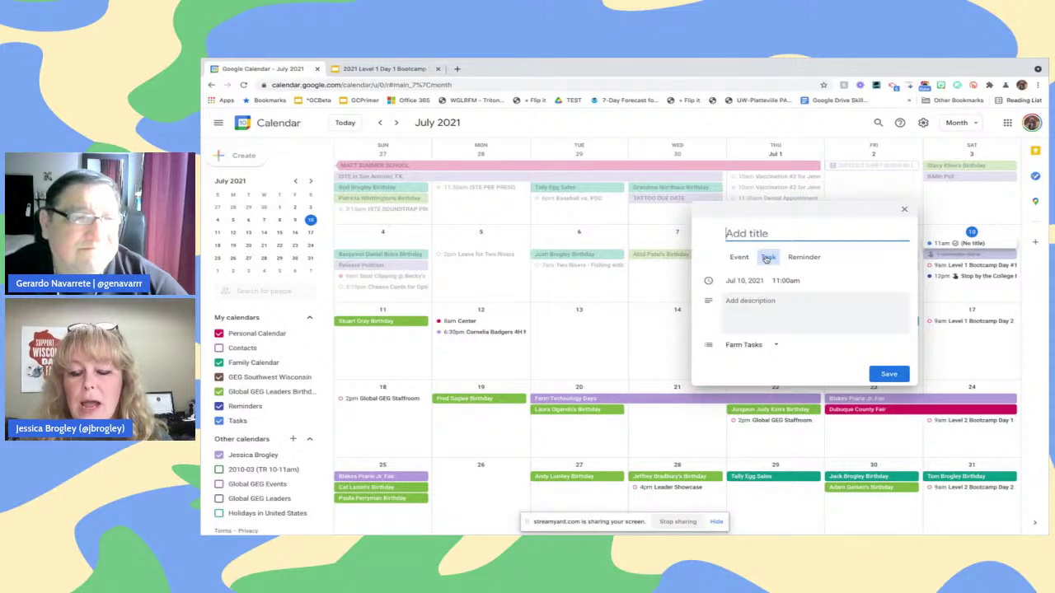
pyautogui.write('G')
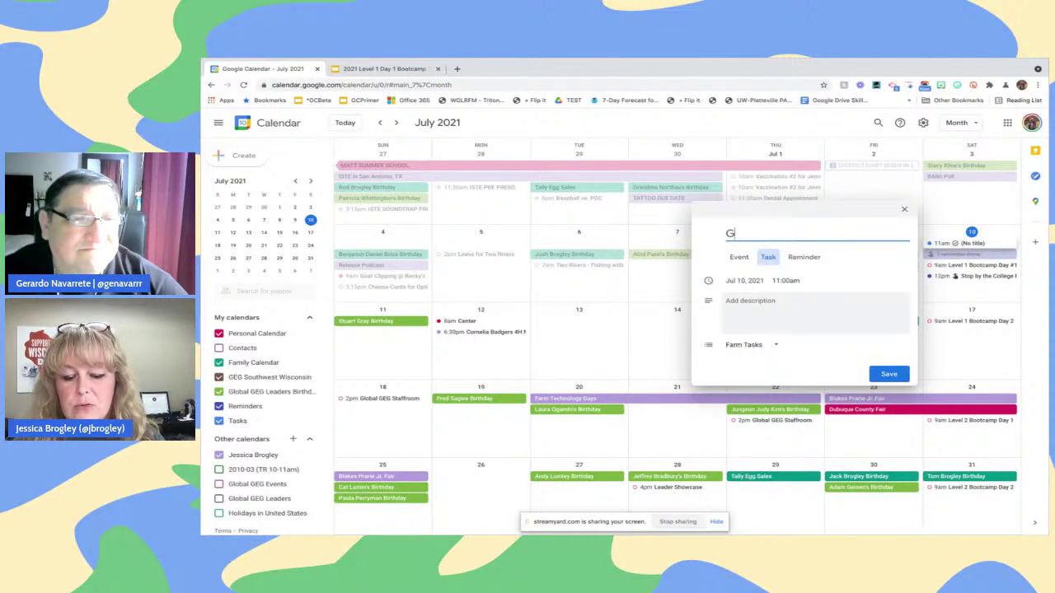
pyautogui.write('et the F')
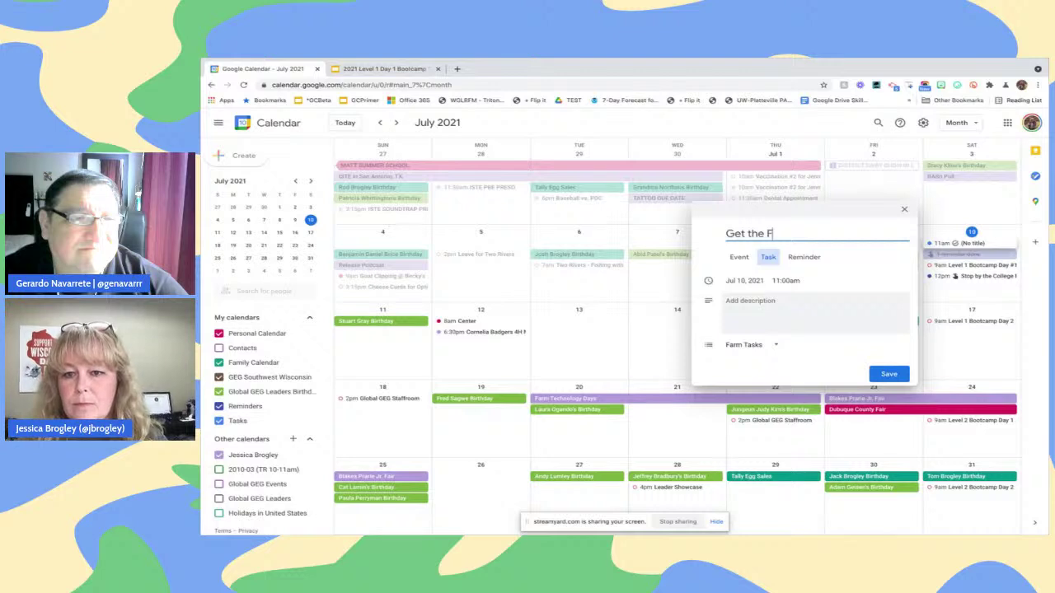
pyautogui.write('air Entries in')
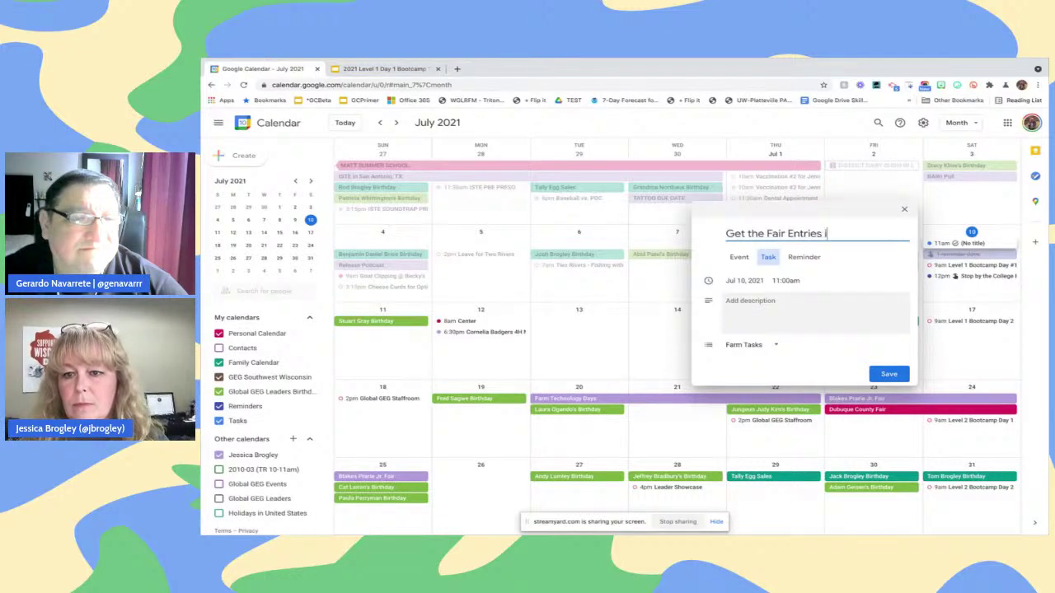
# Date the task July 16, keep it in the Farm Tasks list, and save it
pyautogui.click(765, 281)
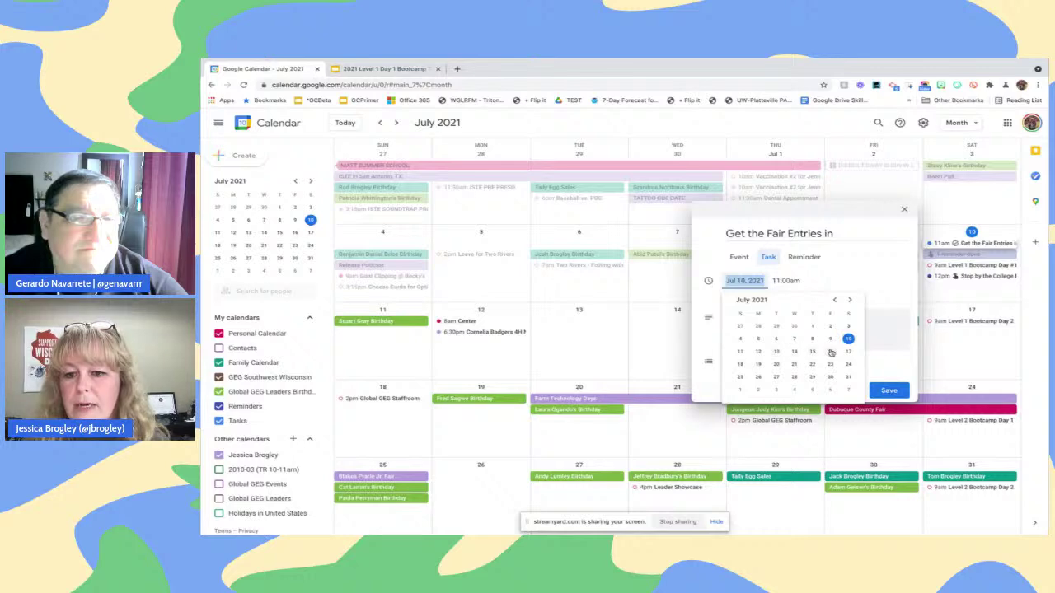
pyautogui.click(831, 352)
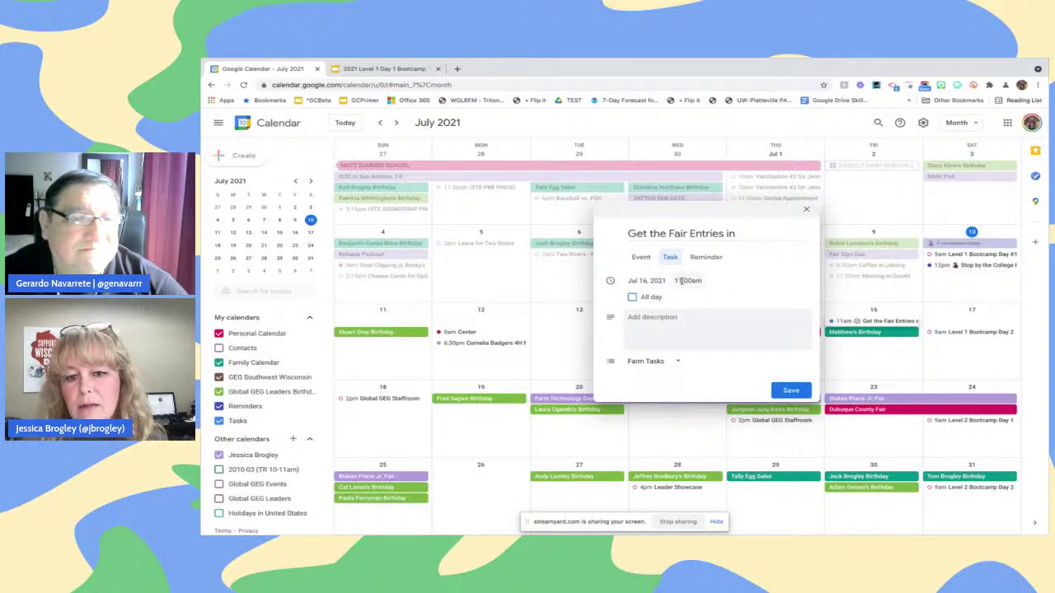
pyautogui.click(683, 320)
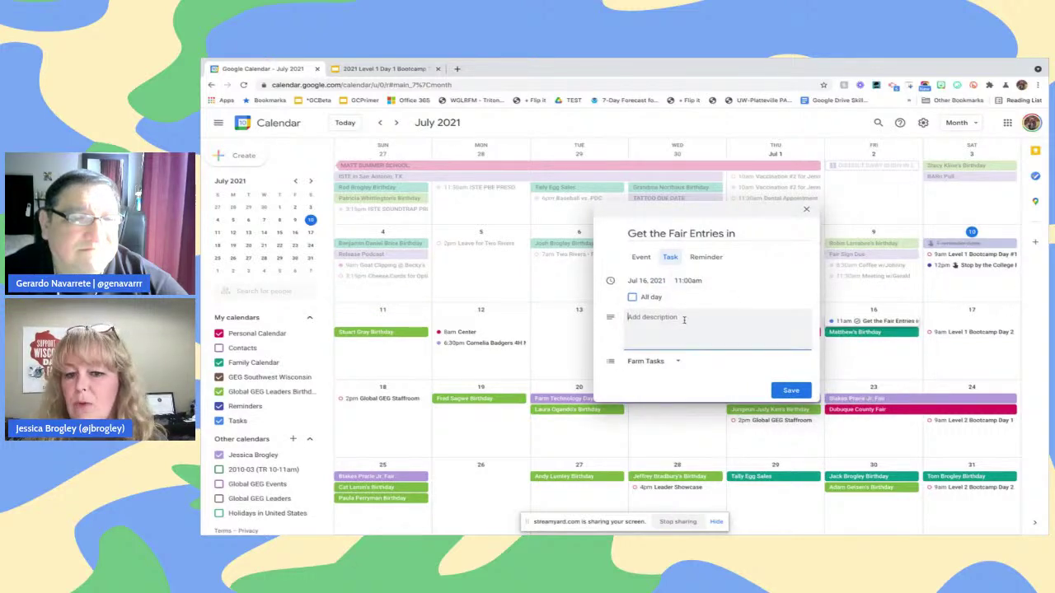
pyautogui.click(676, 363)
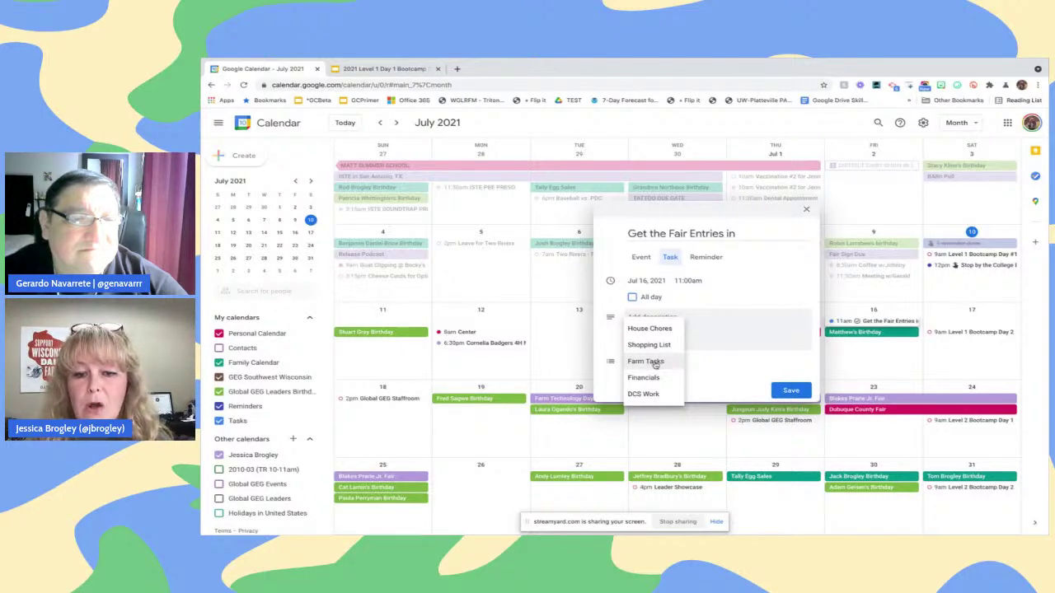
pyautogui.click(656, 363)
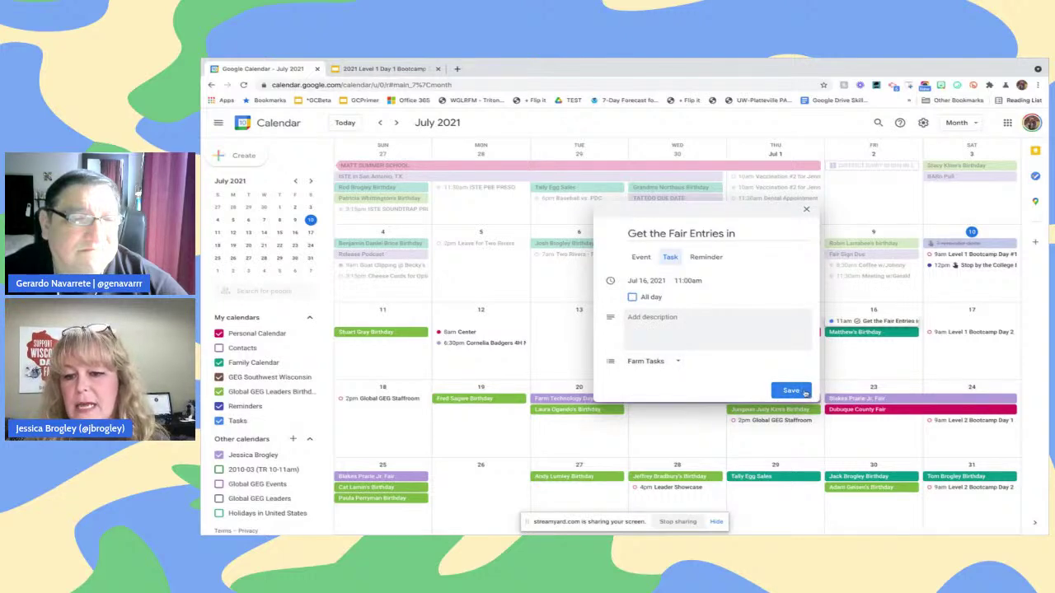
pyautogui.click(790, 391)
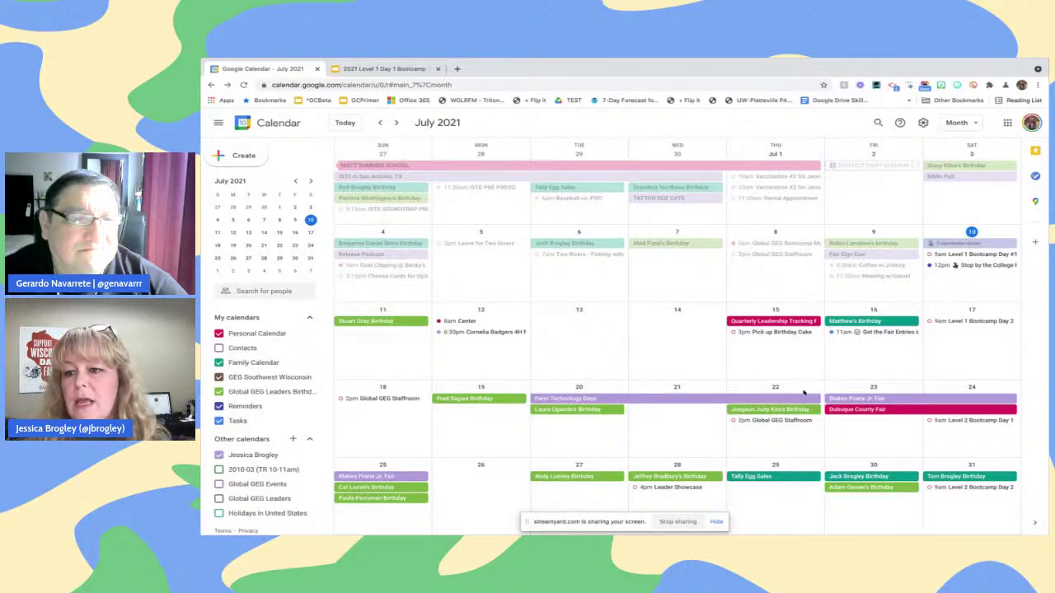
# Check the task lists, then present slide 34 of the bootcamp deck full-screen
pyautogui.click(1037, 179)
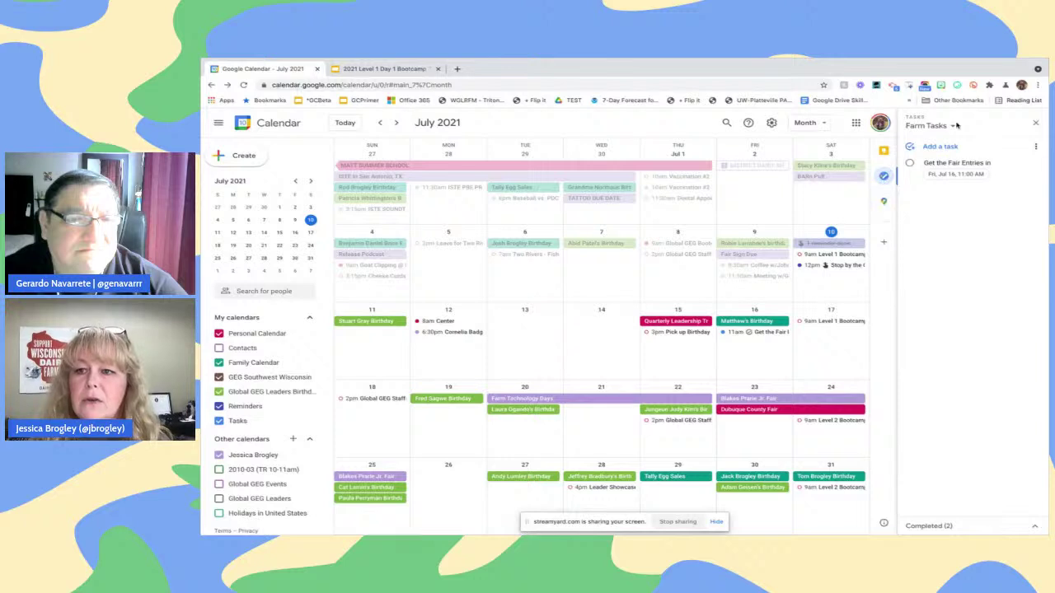
pyautogui.click(929, 126)
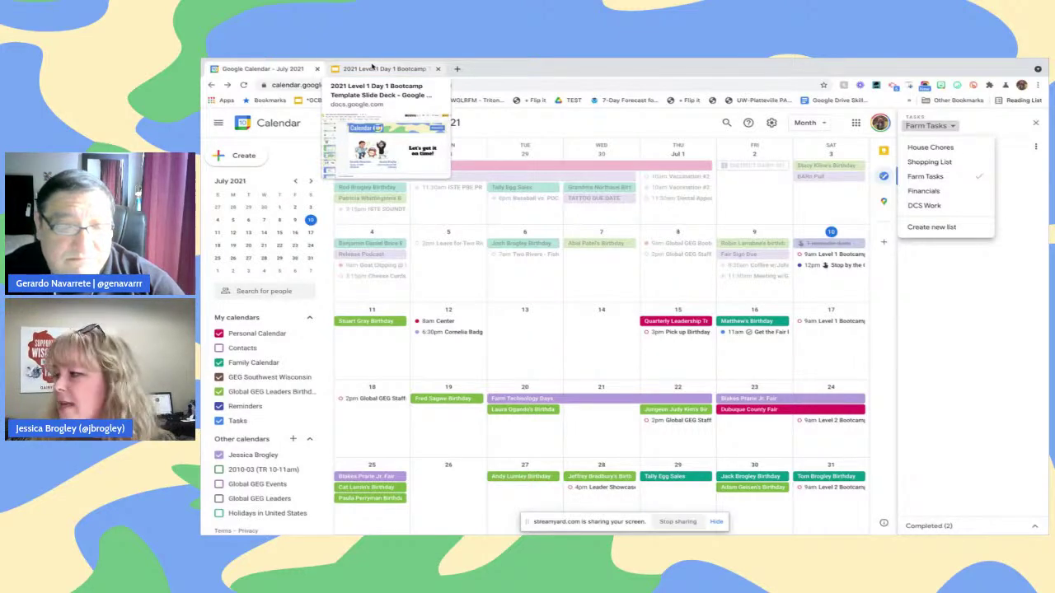
pyautogui.click(373, 69)
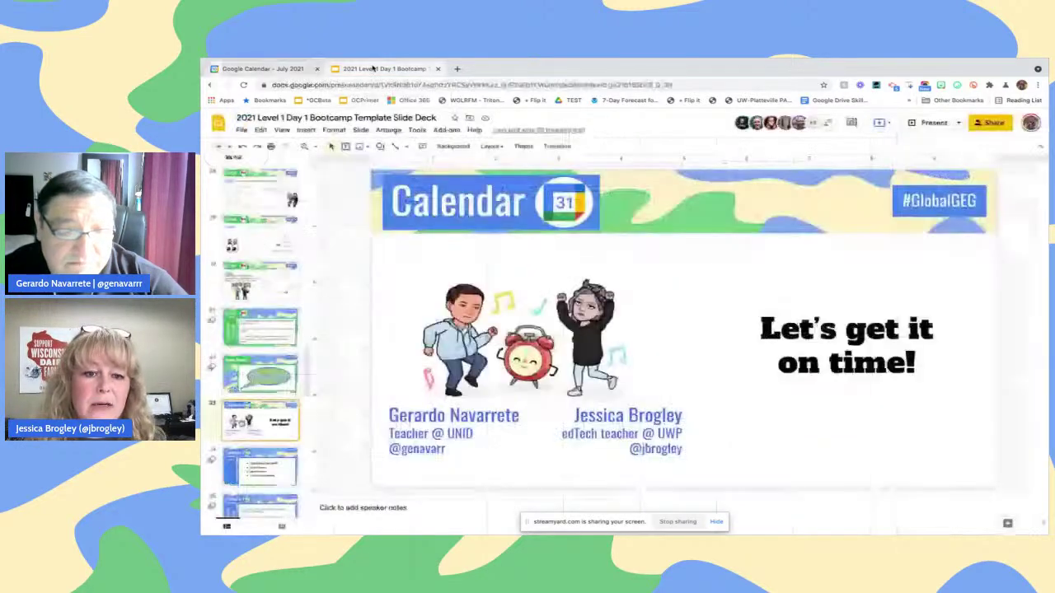
pyautogui.click(235, 479)
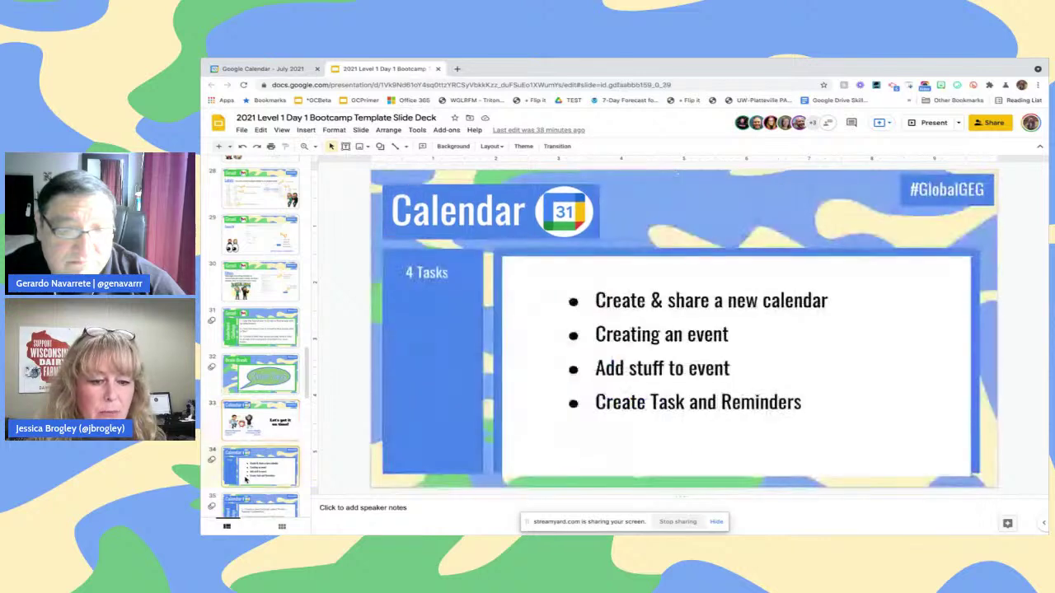
pyautogui.hotkey('ctrl', 'F5')
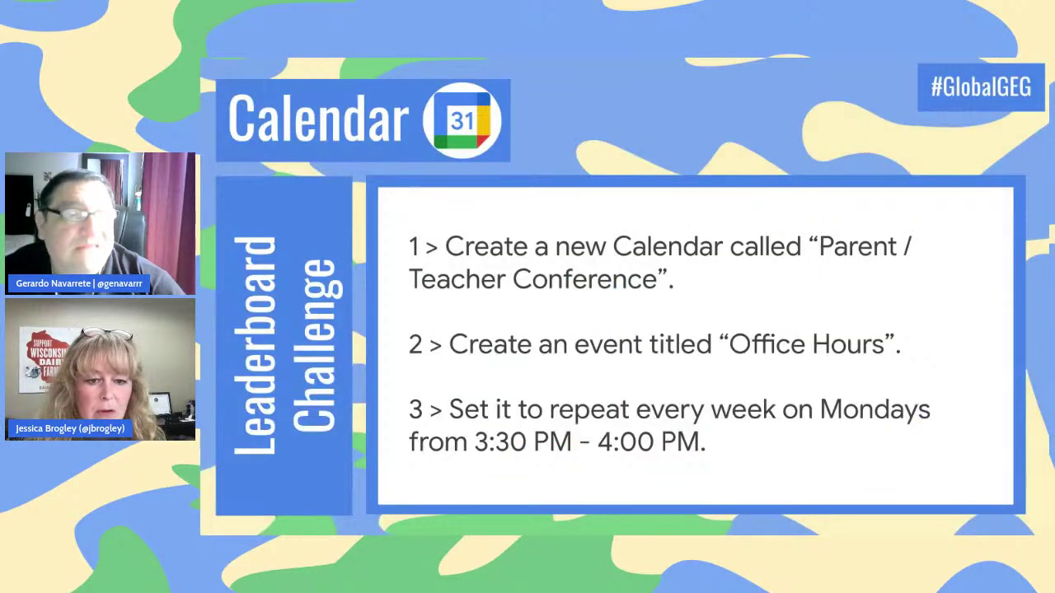
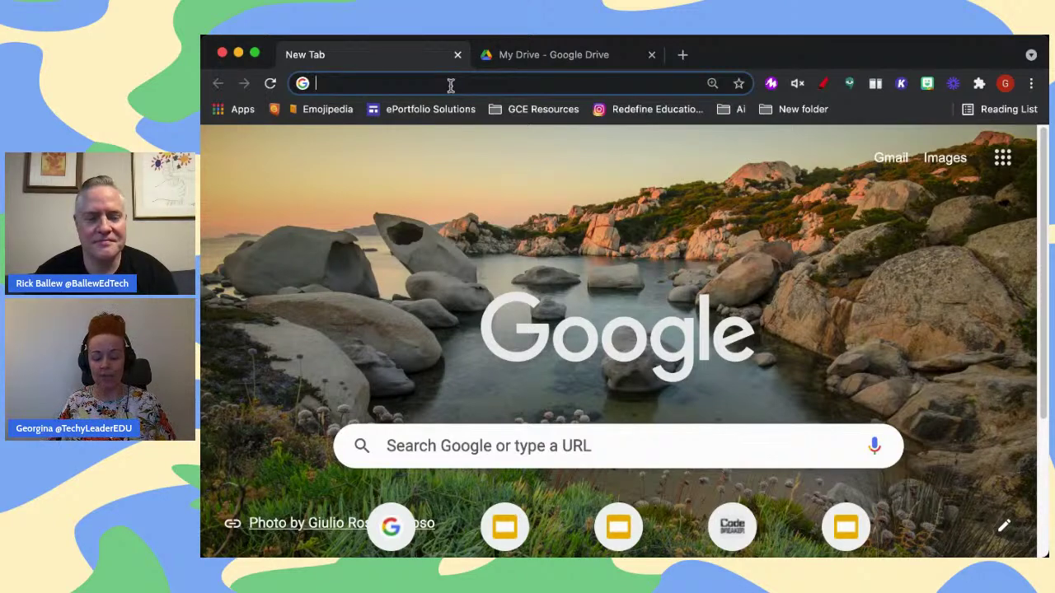
# Create a blank document via docs.new and title it 'GEG Bootcamp'
pyautogui.write('docs.new')
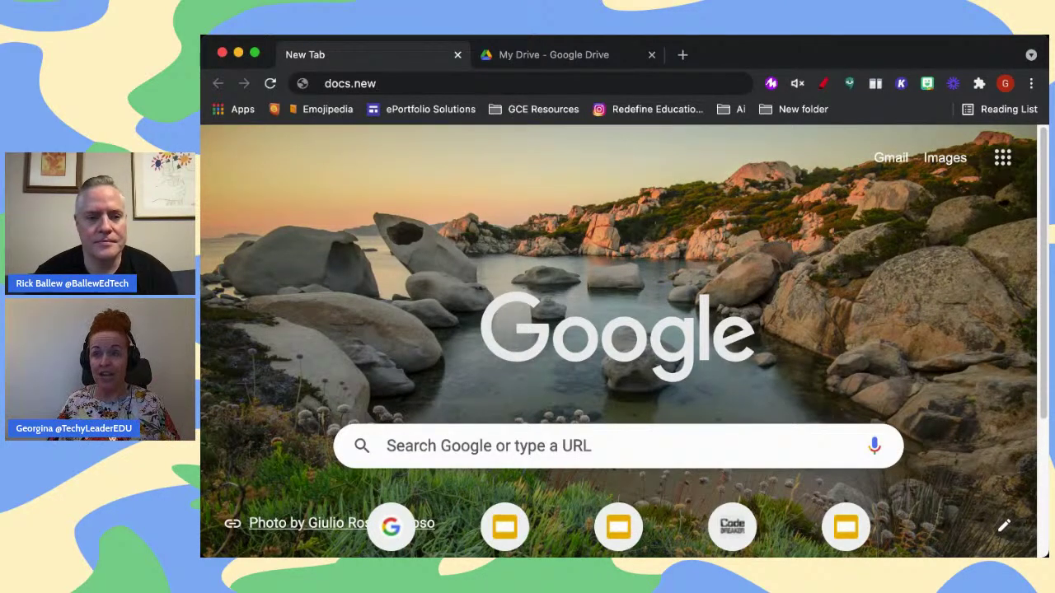
pyautogui.press('Return')
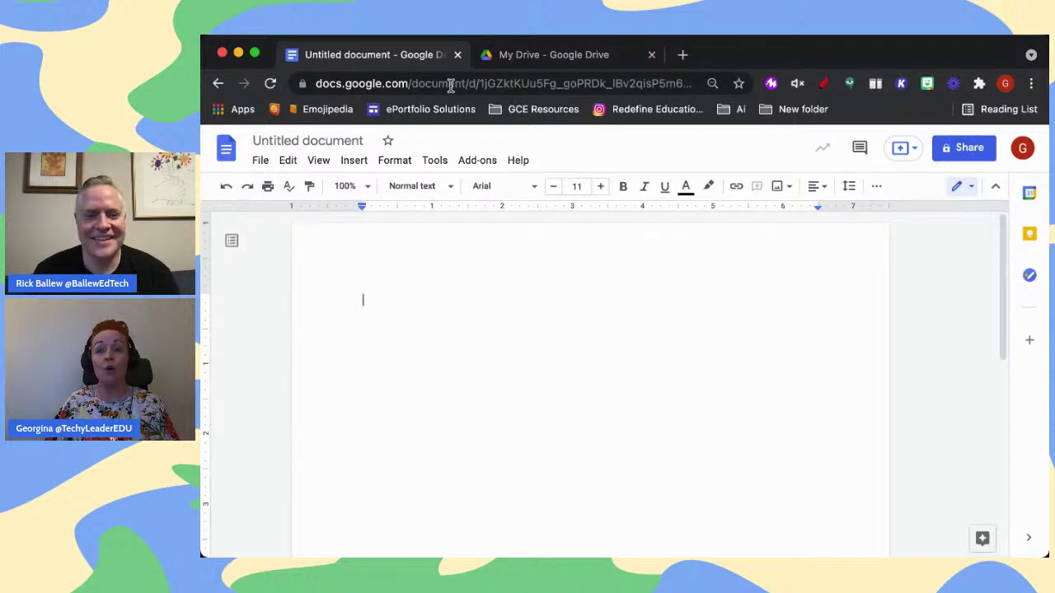
pyautogui.click(347, 142)
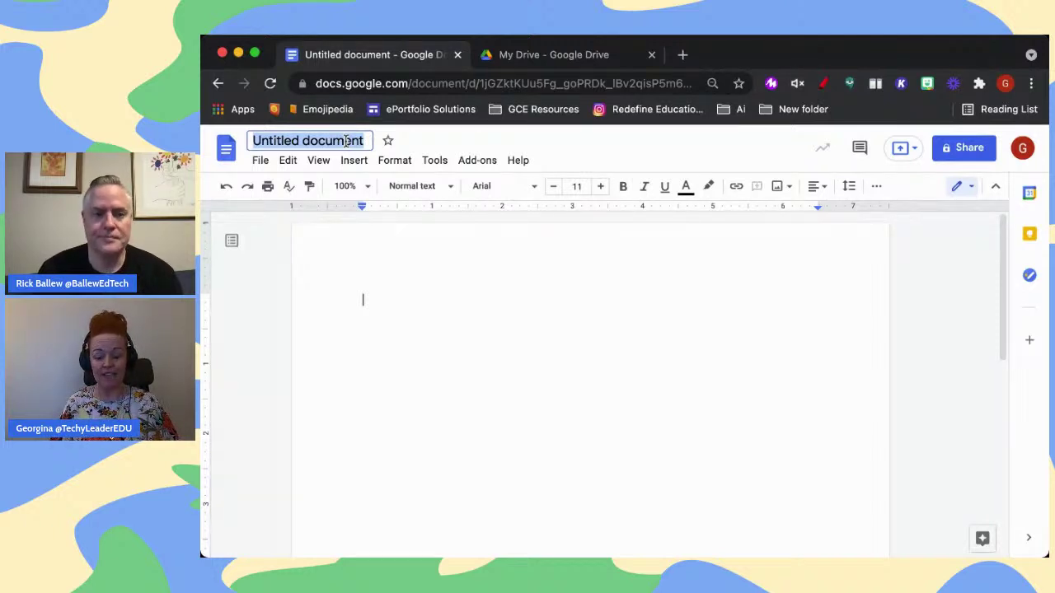
pyautogui.write('GEG Boot')
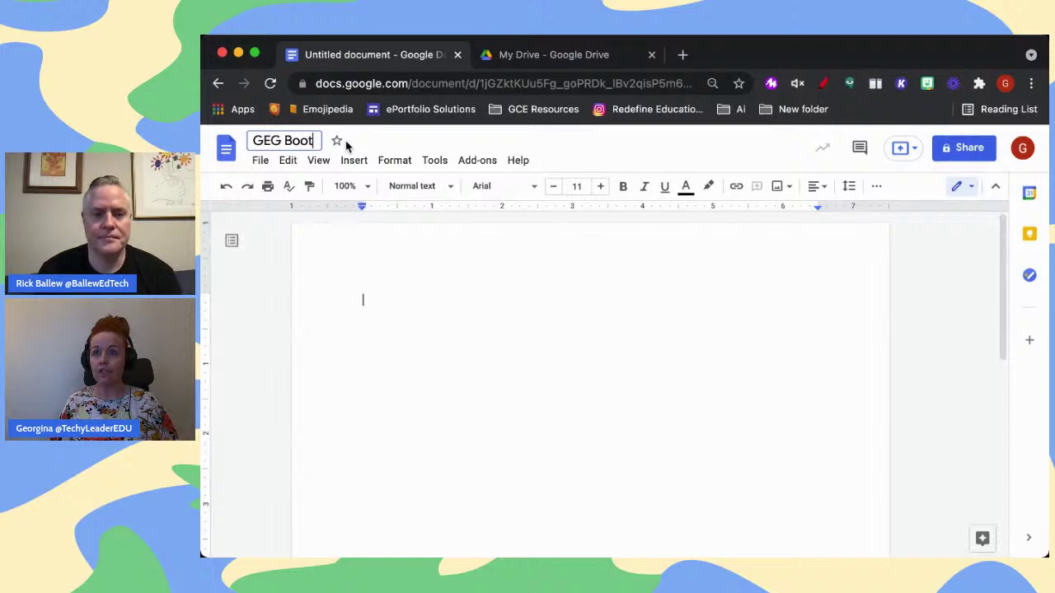
pyautogui.write('camp')
pyautogui.click(405, 272)
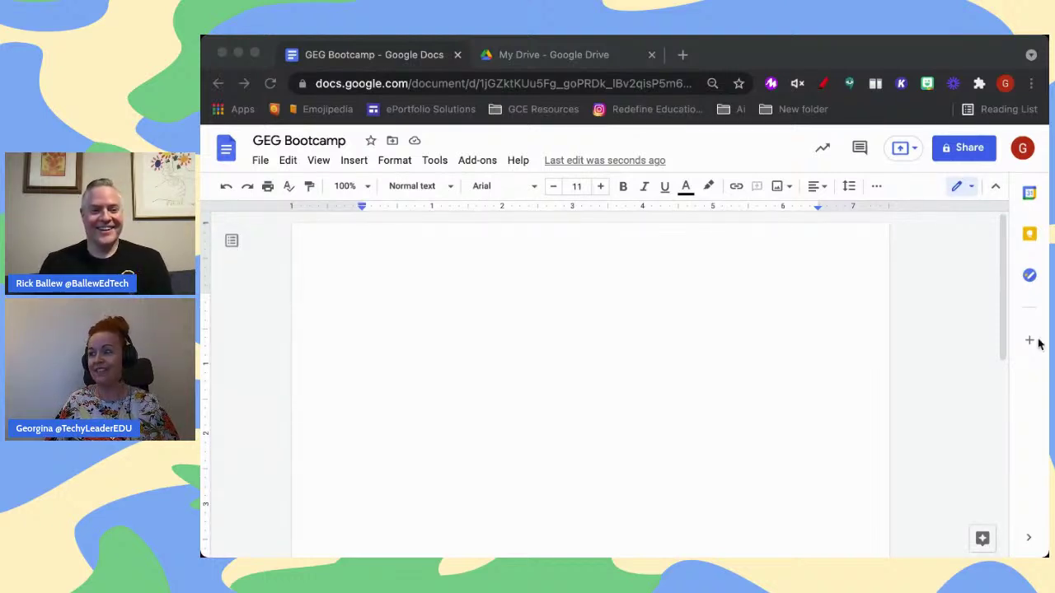
# In My Drive, make a new blank Google Docs document from the right-click menu
pyautogui.click(557, 58)
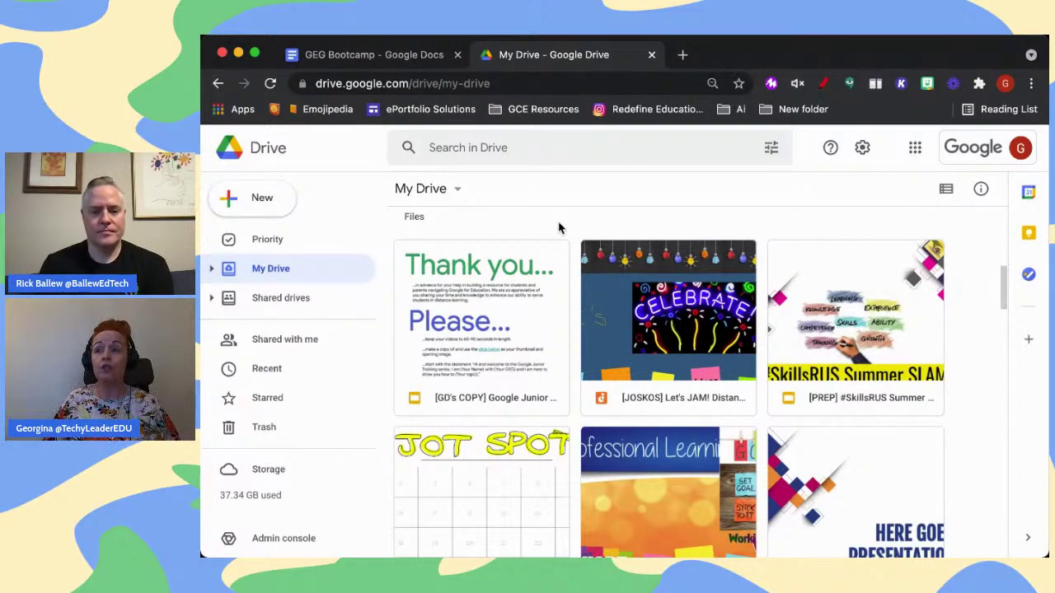
pyautogui.scroll(5, 558, 223)
pyautogui.scroll(-8, 558, 346)
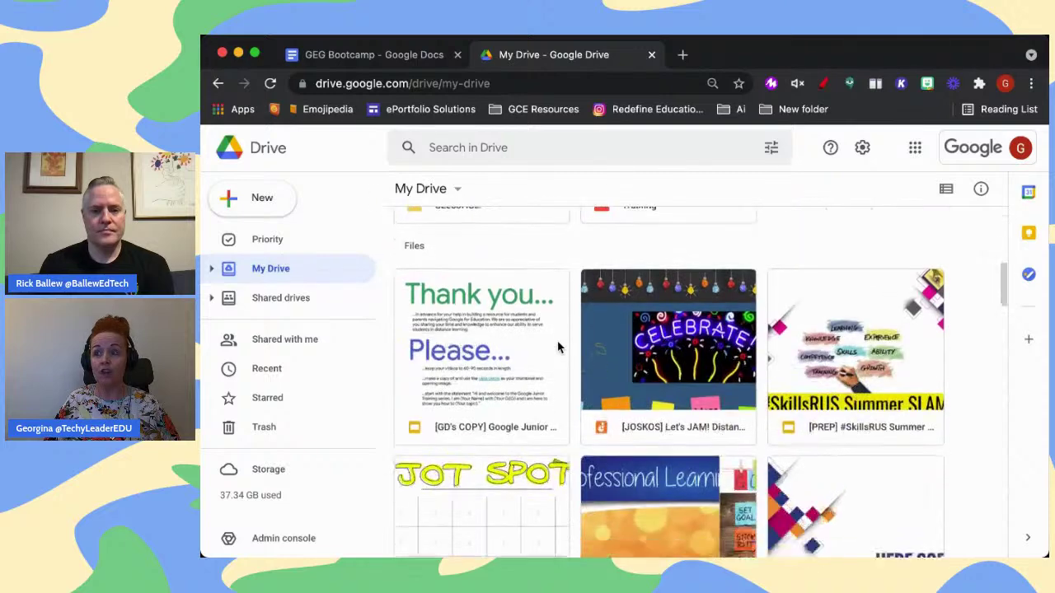
pyautogui.scroll(3, 558, 346)
pyautogui.rightClick(565, 261)
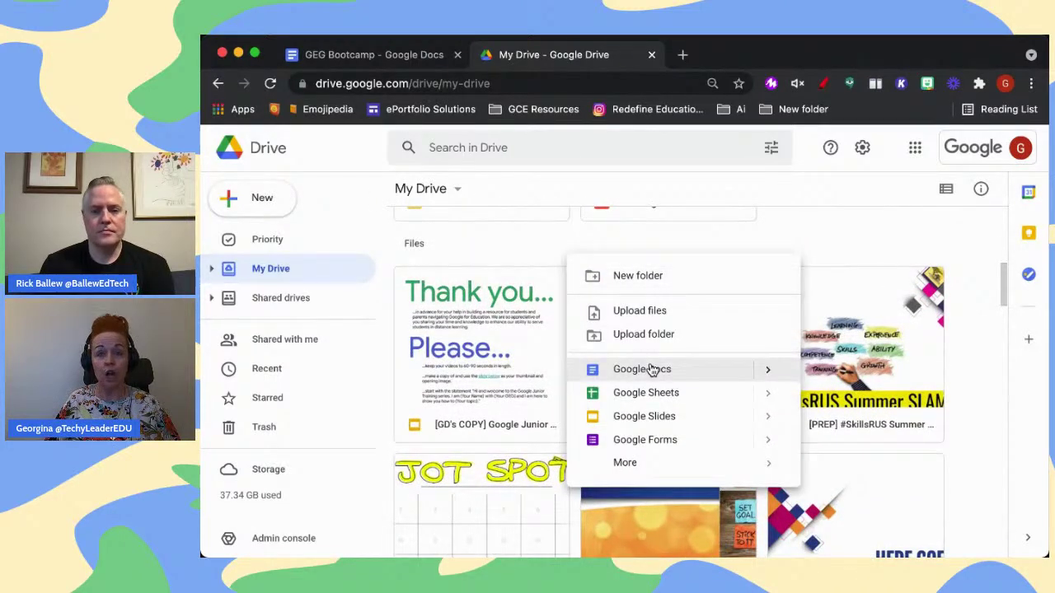
pyautogui.moveTo(769, 375)
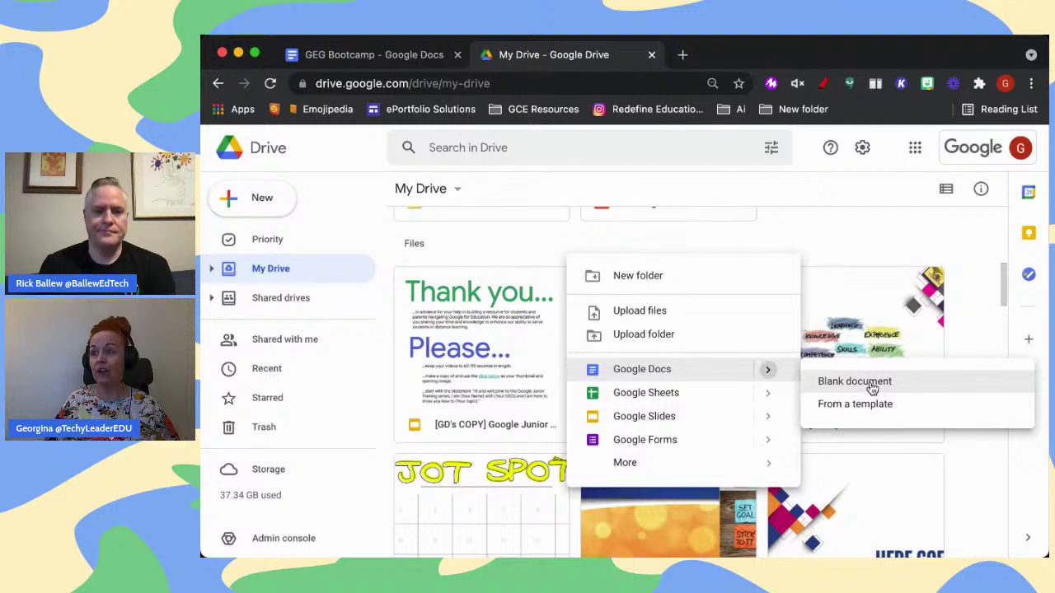
pyautogui.click(872, 383)
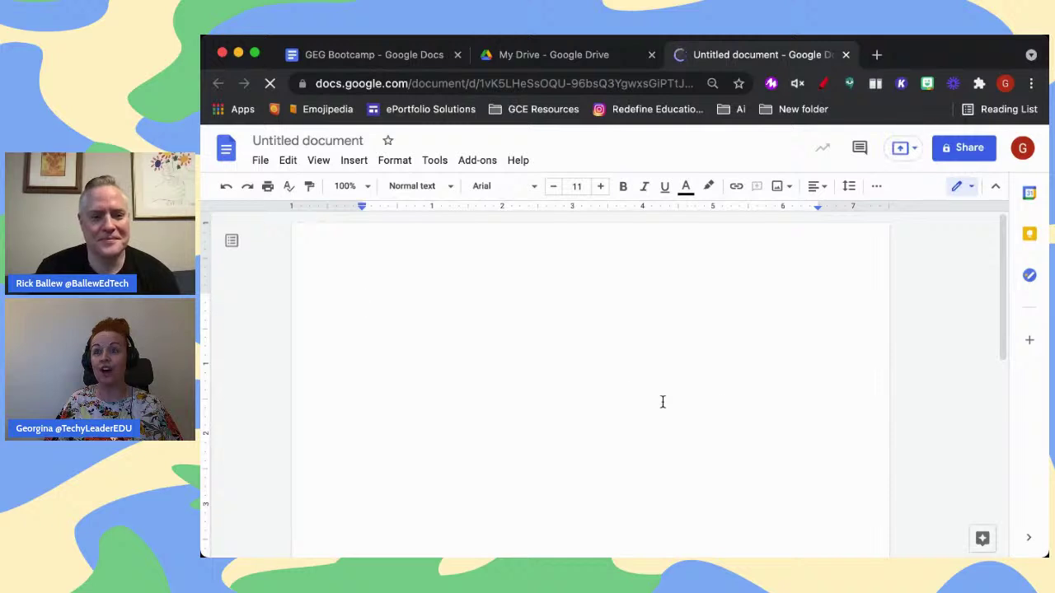
# Title the second document 'GEG Bootcamp 2' and switch back to My Drive
pyautogui.click(279, 141)
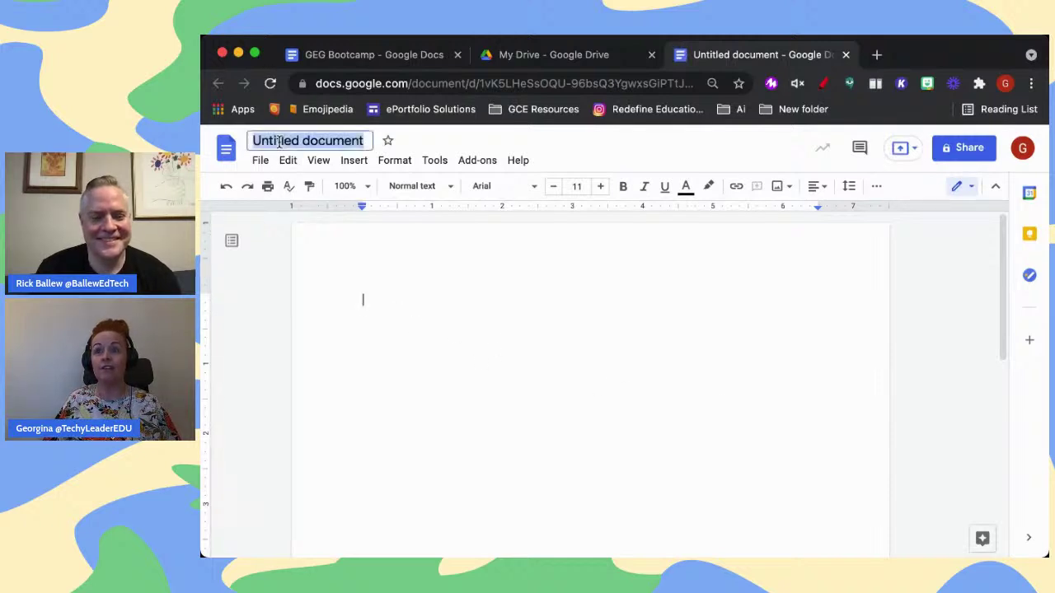
pyautogui.write('GEG B')
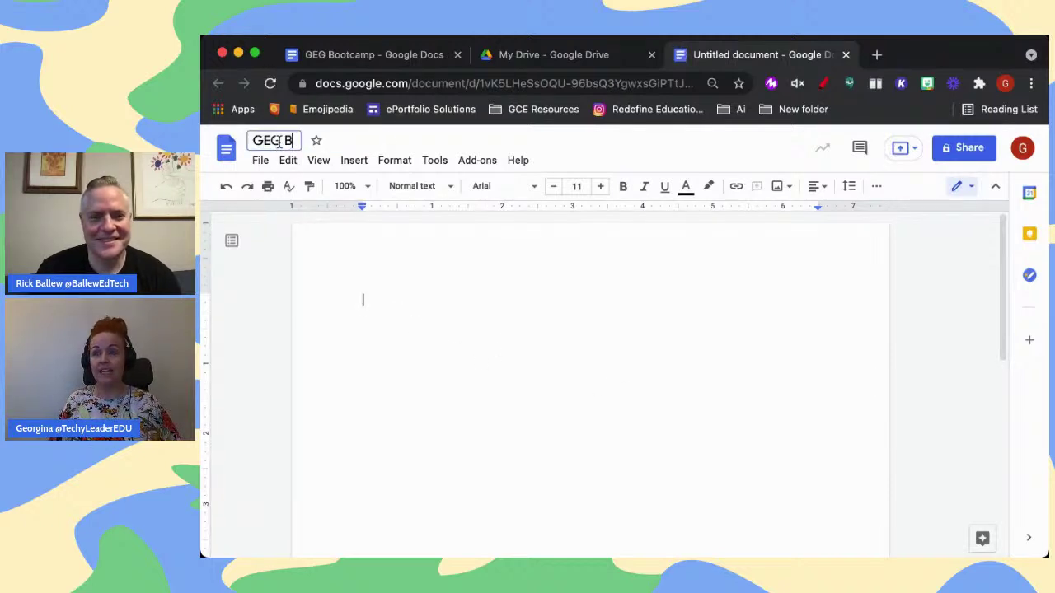
pyautogui.write('ootcamp 2')
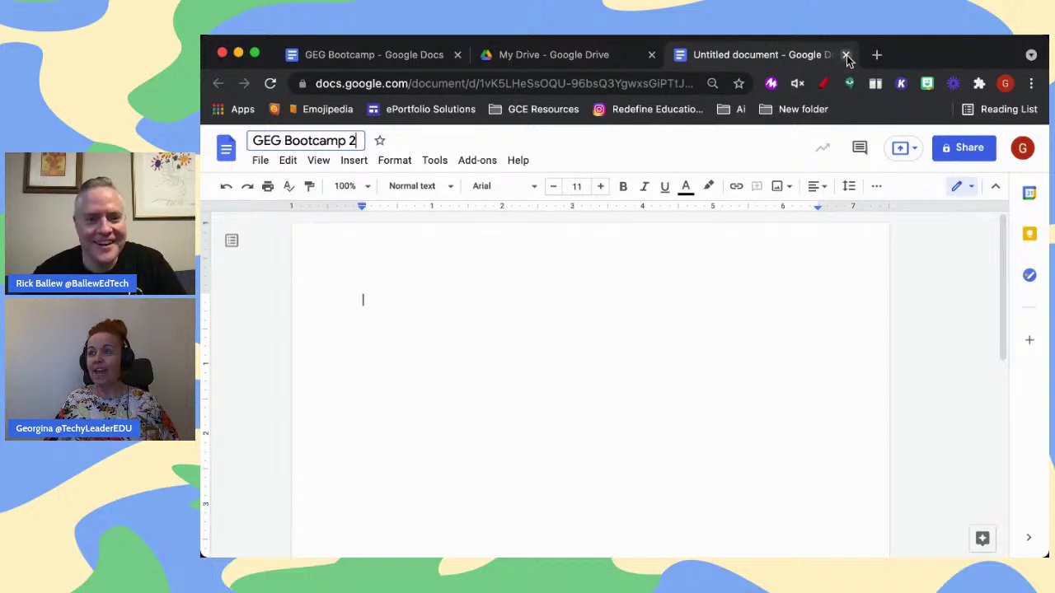
pyautogui.click(619, 57)
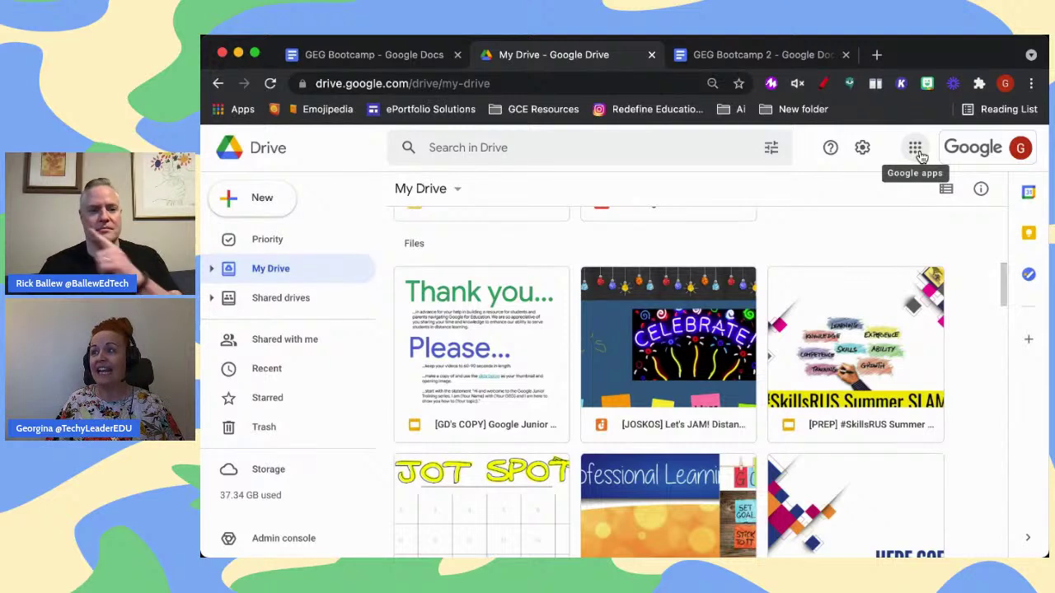
# Drag the Docs tile up near Calendar in the Google apps grid, then open Docs home
pyautogui.click(920, 157)
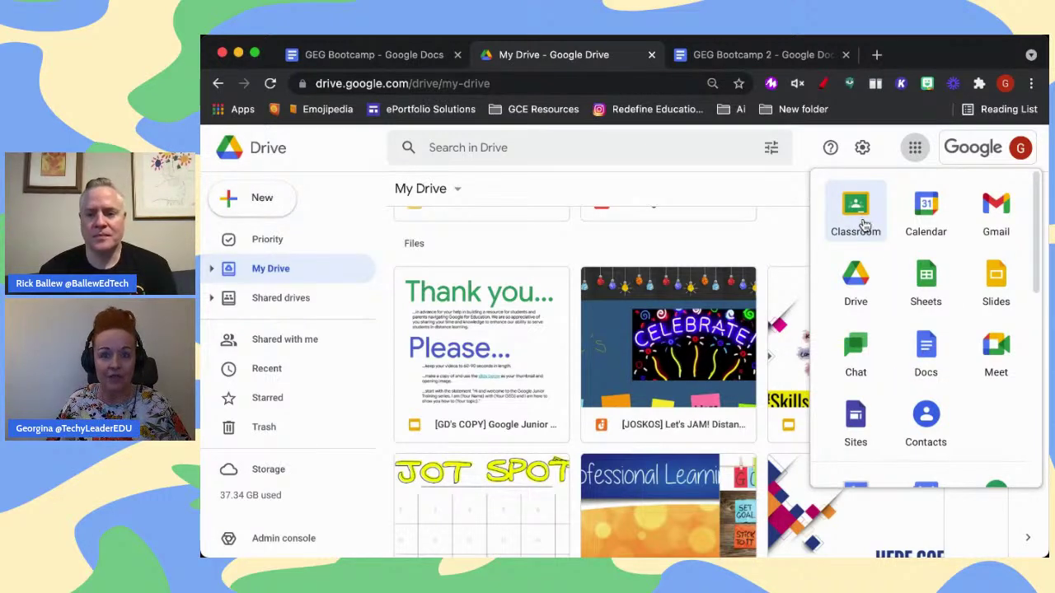
pyautogui.moveTo(931, 356); pyautogui.dragTo(926, 238)
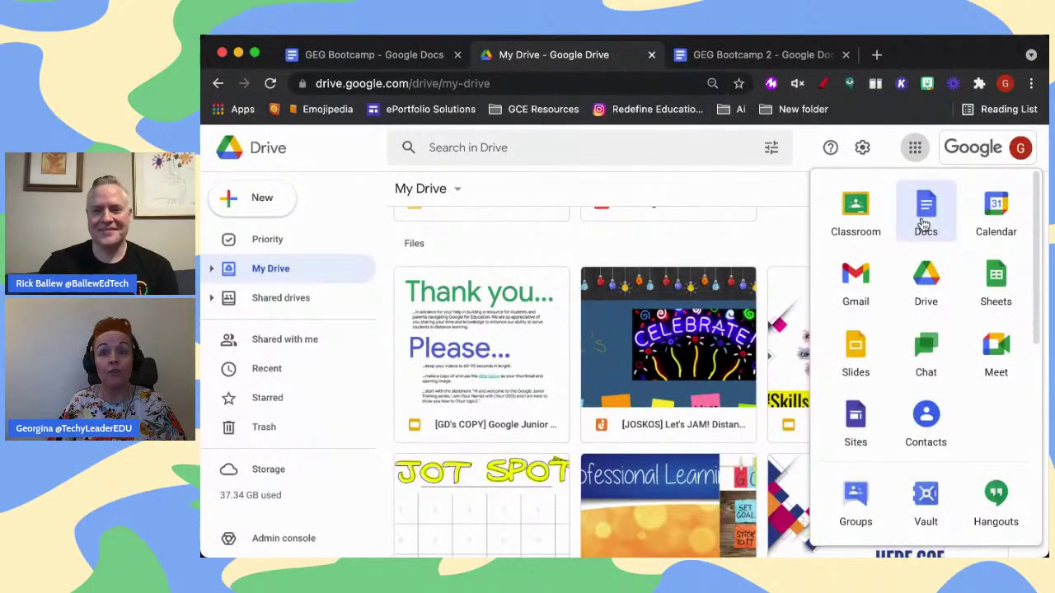
pyautogui.click(924, 224)
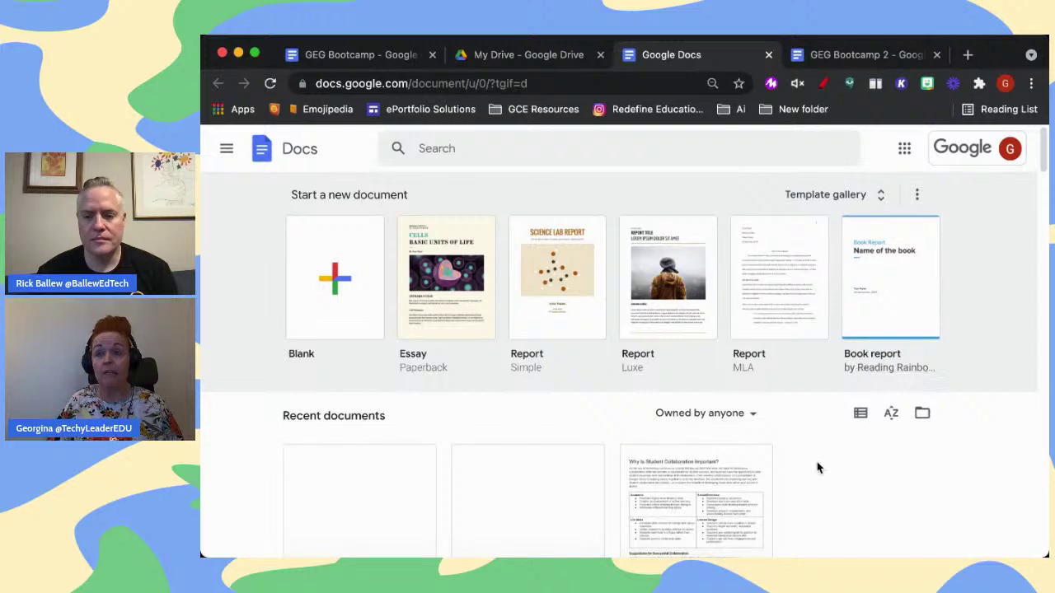
# Search Docs home for 'GEG Bootcamp', clear the search, and return to the GEG Bootcamp tab
pyautogui.scroll(-1, 818, 470)
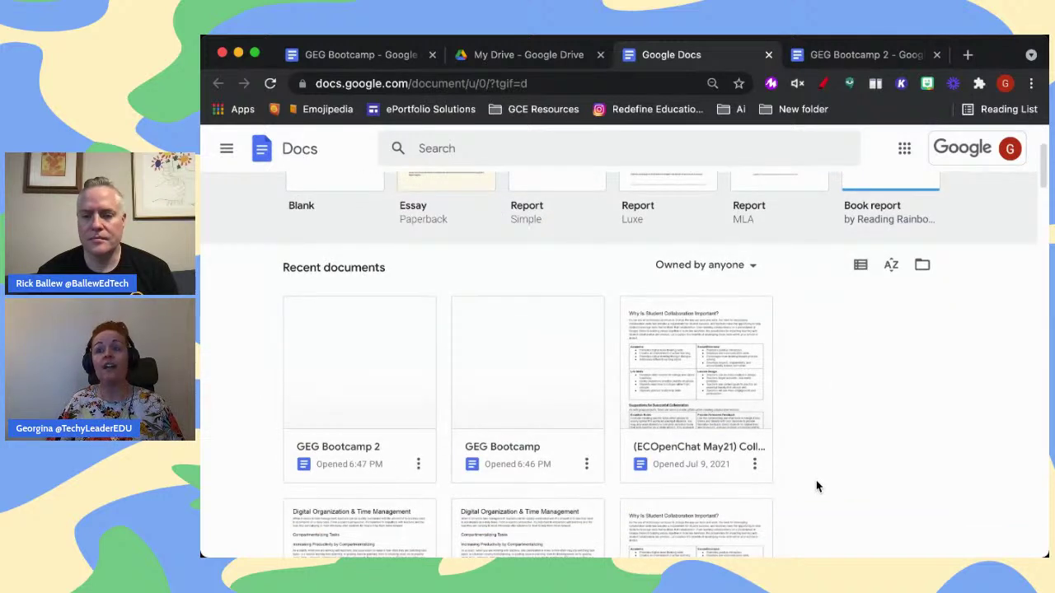
pyautogui.scroll(2, 817, 483)
pyautogui.scroll(1, 817, 486)
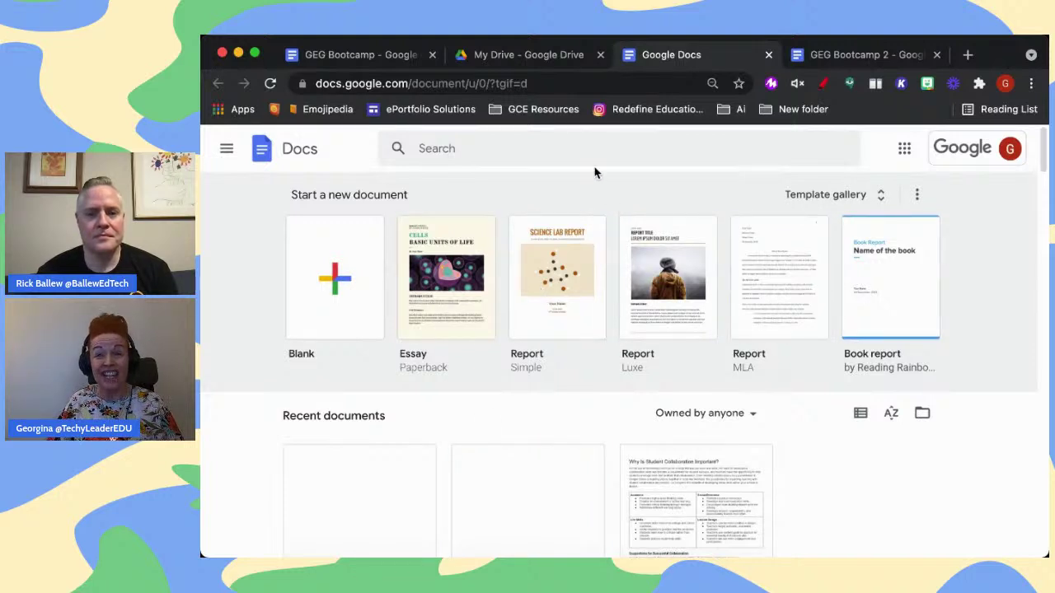
pyautogui.click(590, 146)
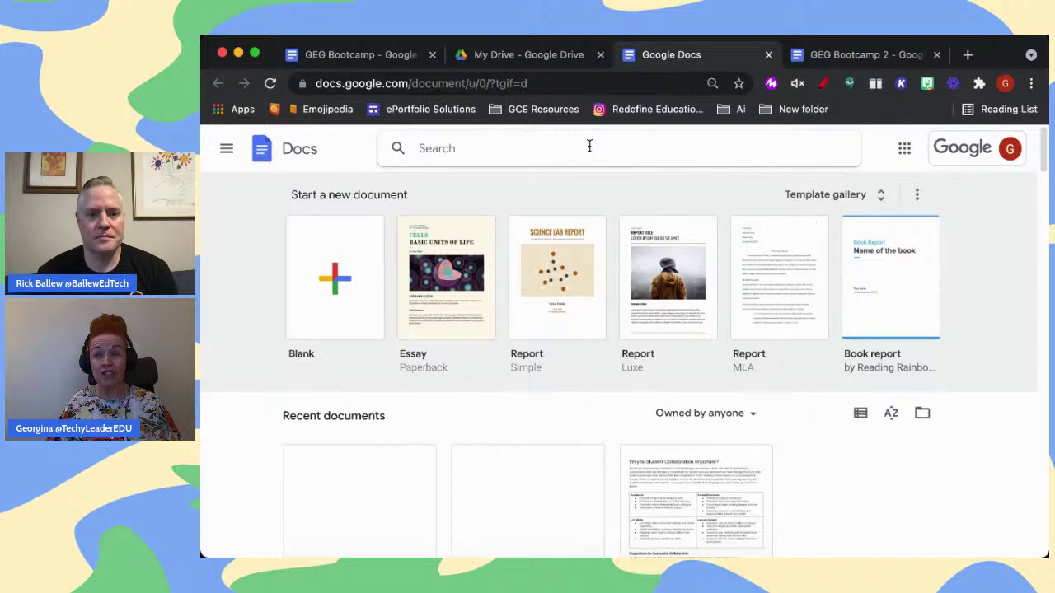
pyautogui.write('GEG B')
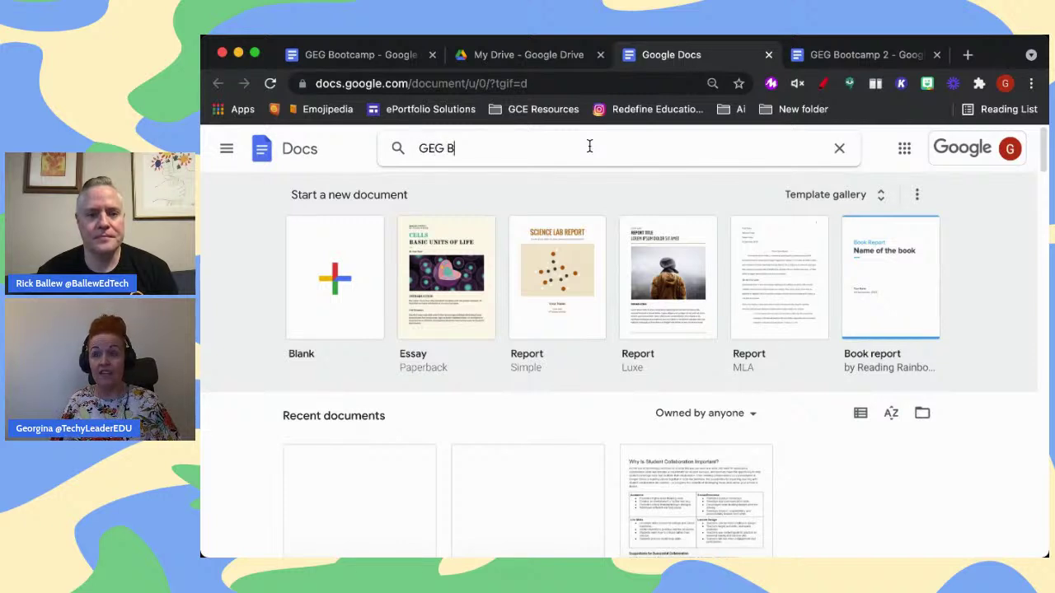
pyautogui.write('ootcamp')
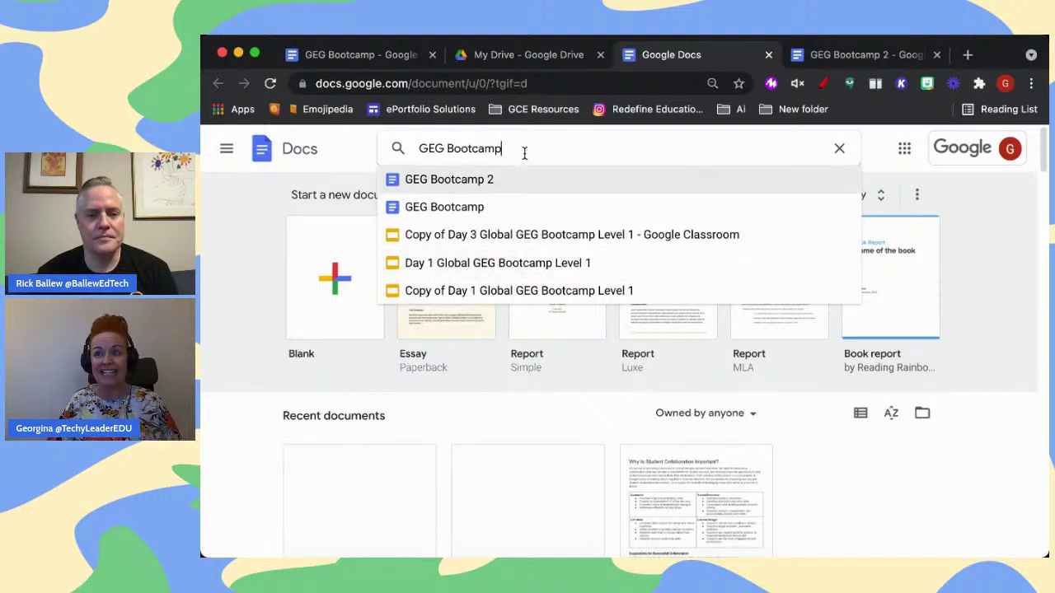
pyautogui.click(839, 149)
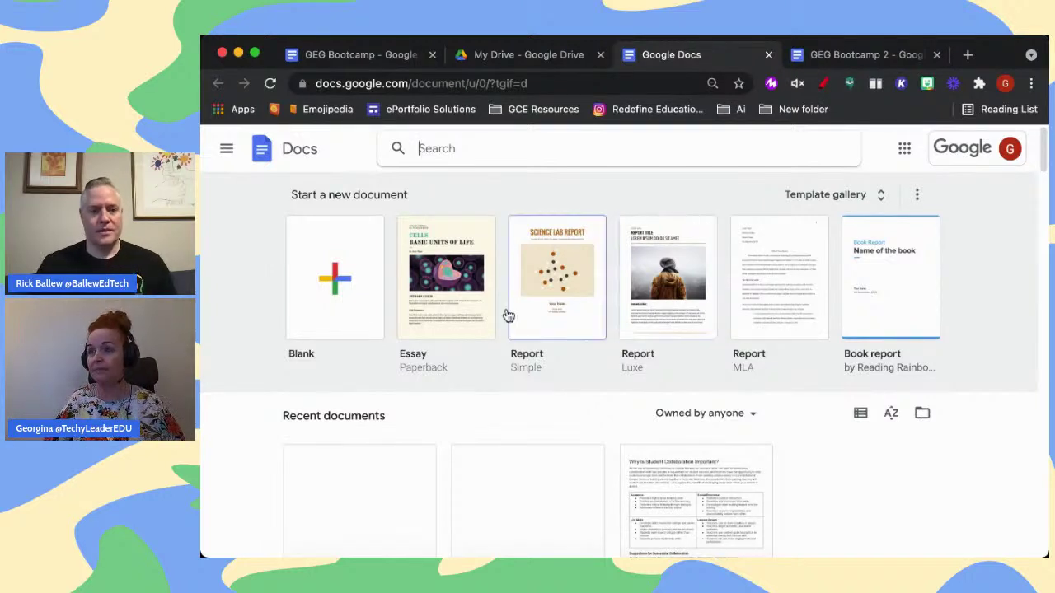
pyautogui.click(367, 53)
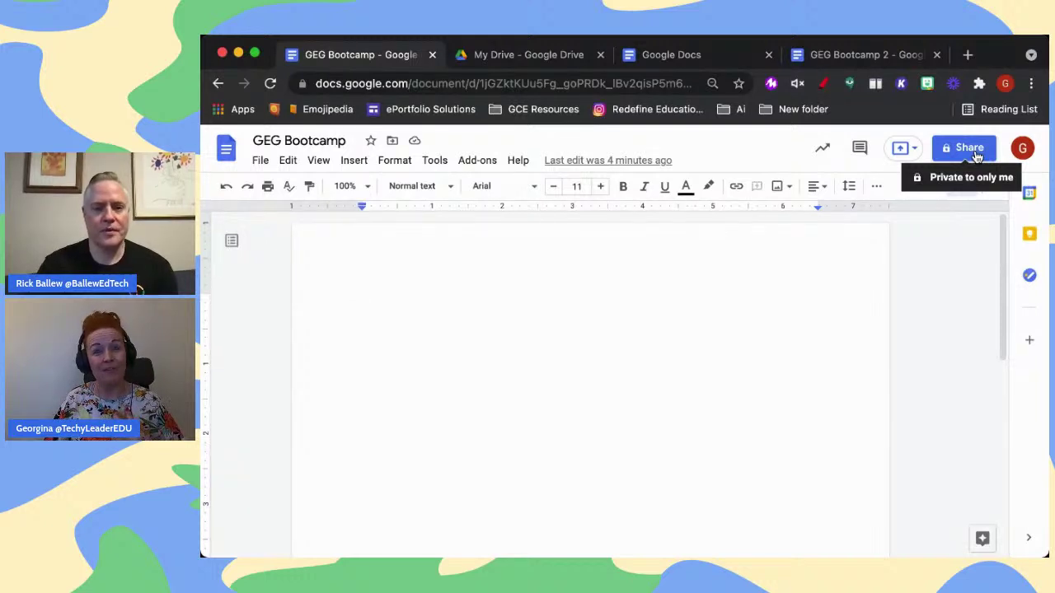
# Open sharing for GEG Bootcamp and add the pasted collaborator e-mail as a recipient
pyautogui.click(975, 155)
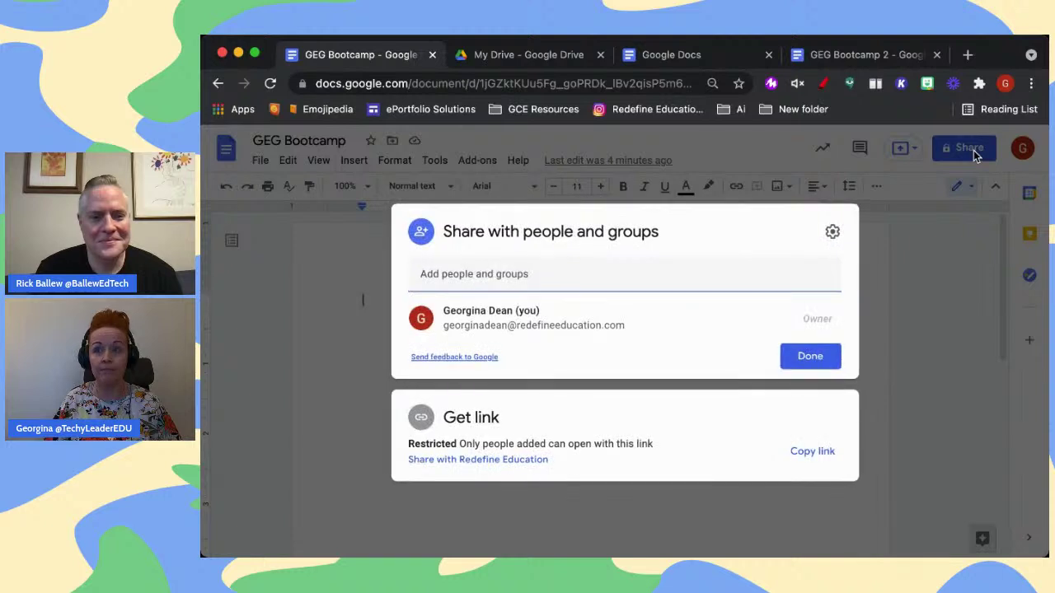
pyautogui.click(526, 274)
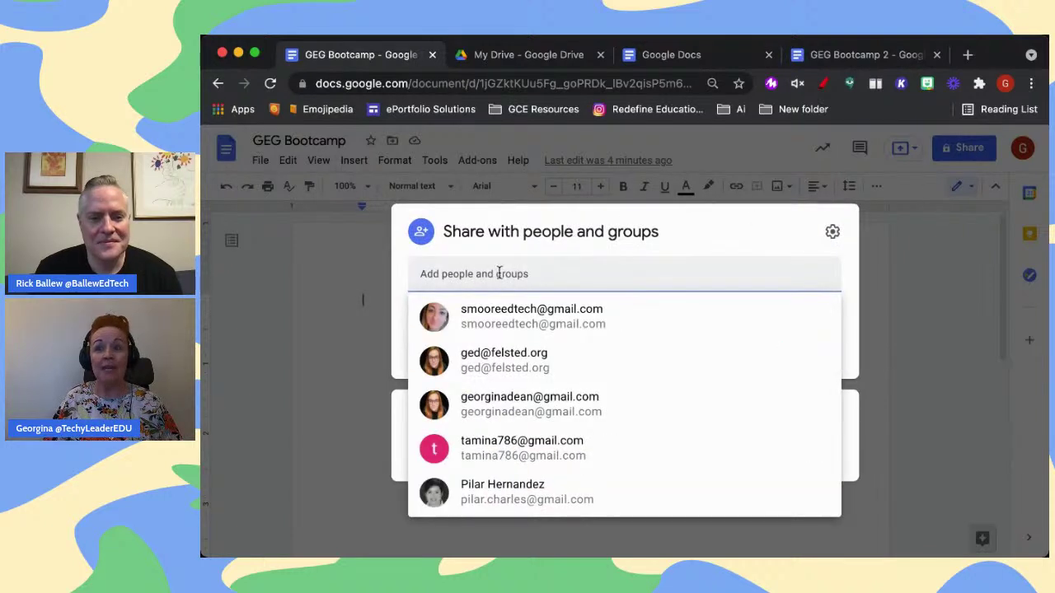
pyautogui.click(715, 240)
pyautogui.click(695, 276)
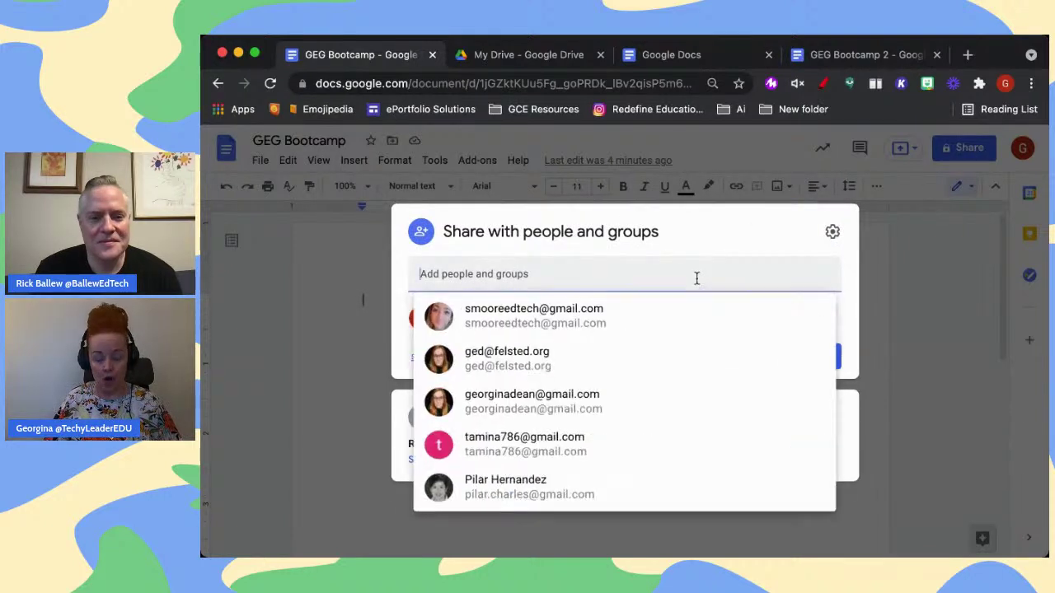
pyautogui.press('super+v')
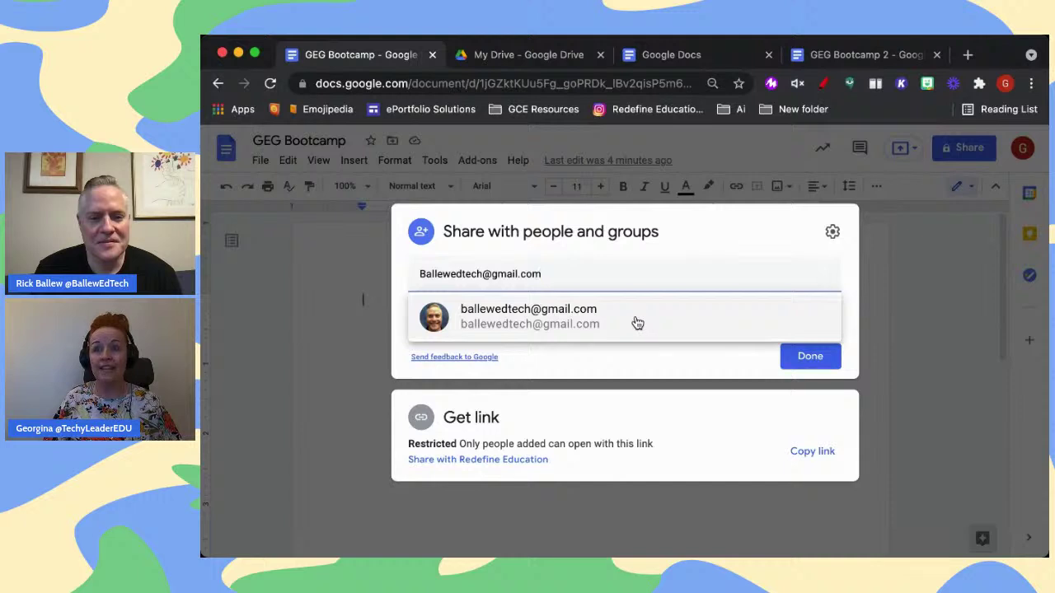
pyautogui.moveTo(636, 322)
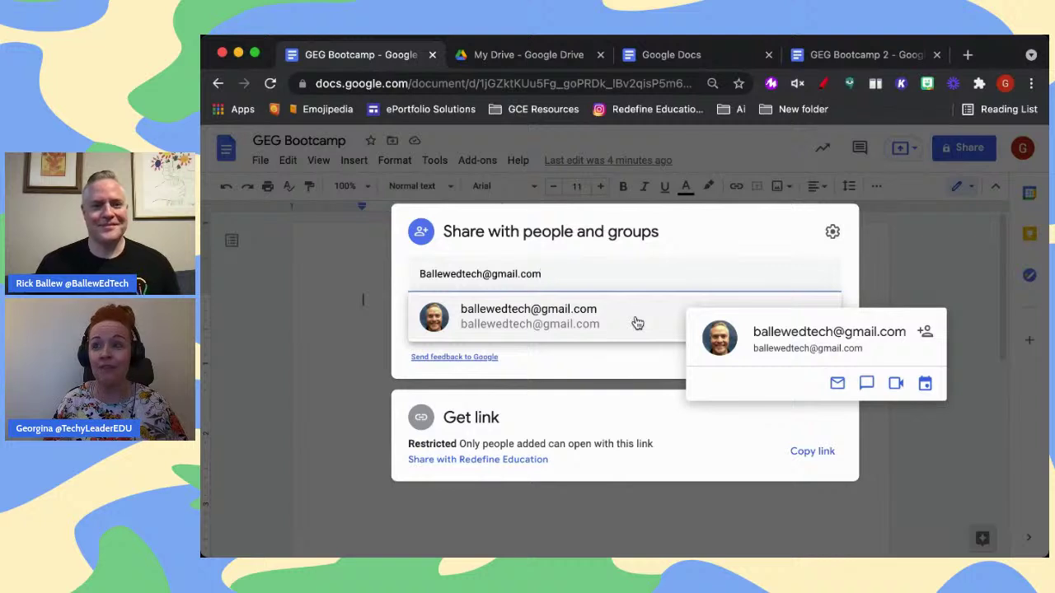
pyautogui.click(637, 322)
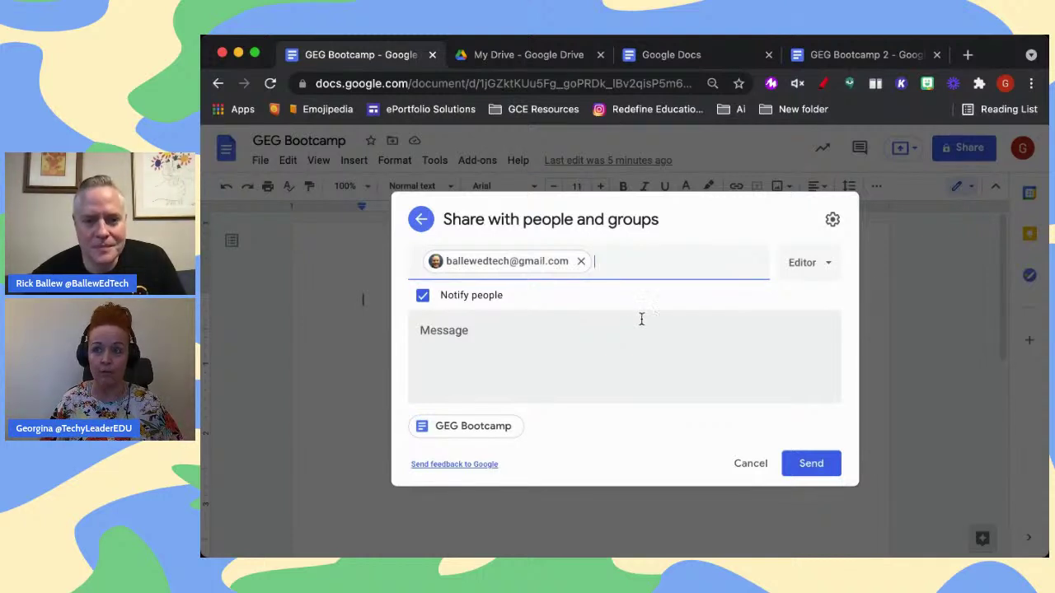
# Try the recipient's Viewer and Commenter roles, settling on Editor access
pyautogui.click(817, 270)
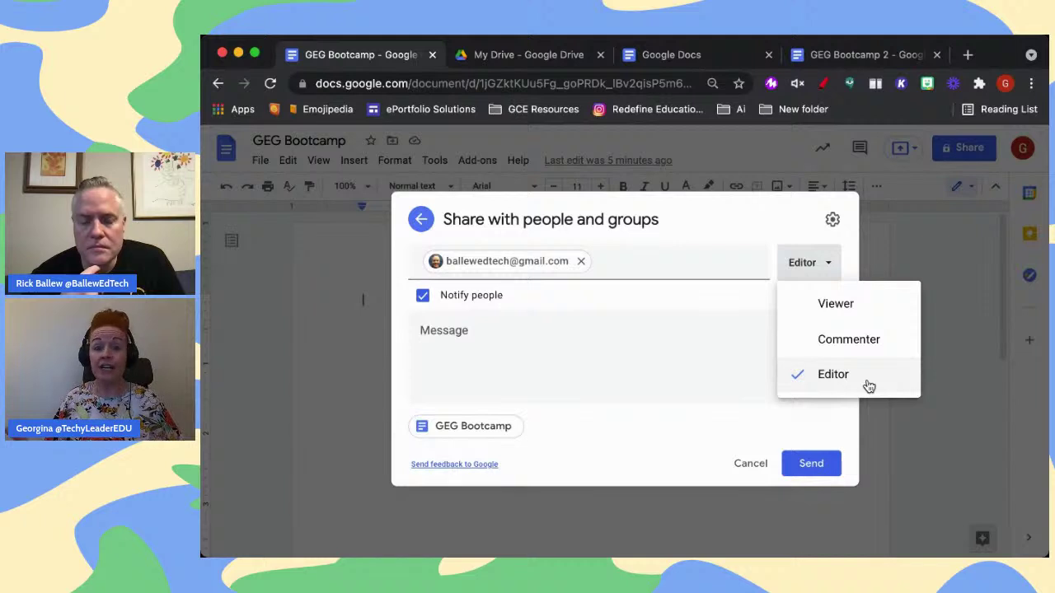
pyautogui.click(854, 311)
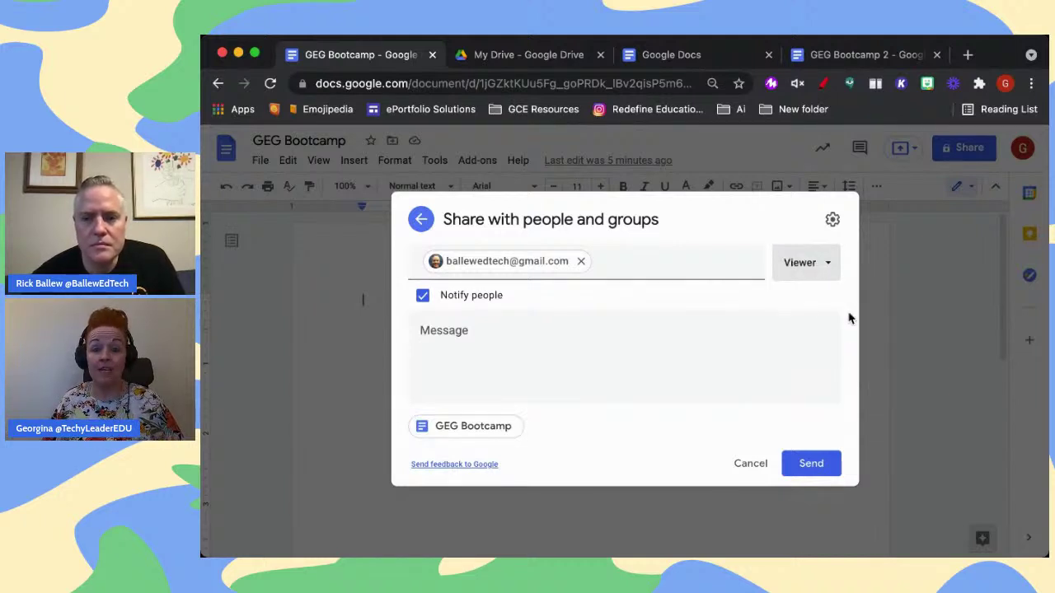
pyautogui.click(831, 272)
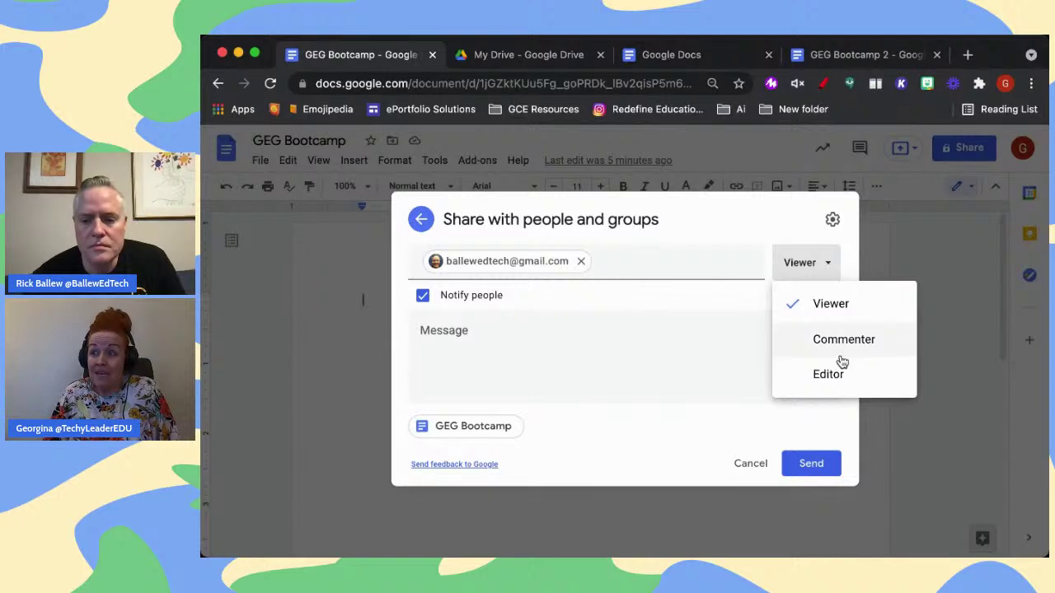
pyautogui.click(845, 348)
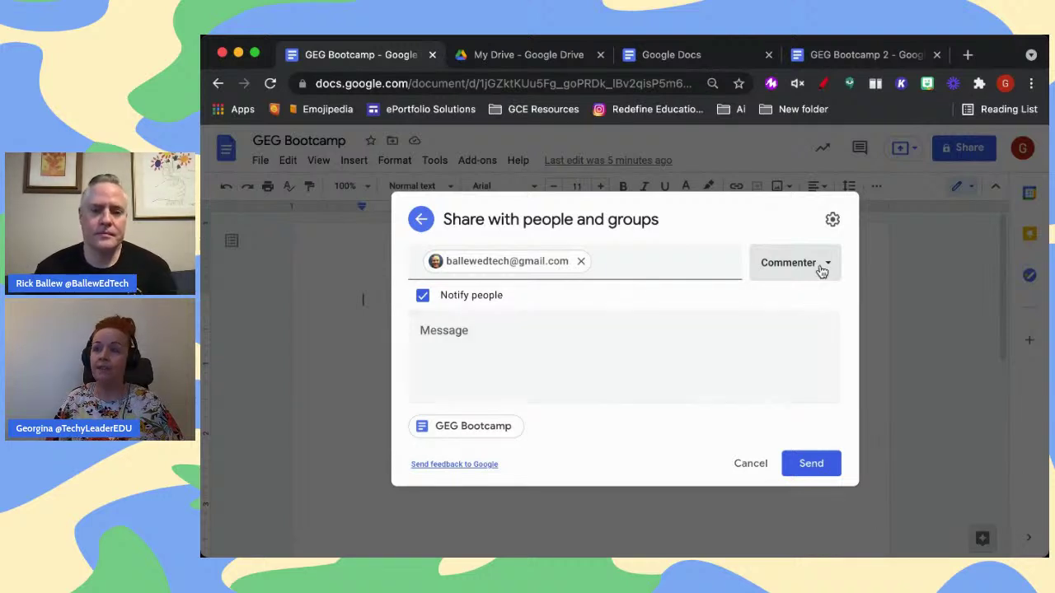
pyautogui.click(820, 270)
pyautogui.click(811, 378)
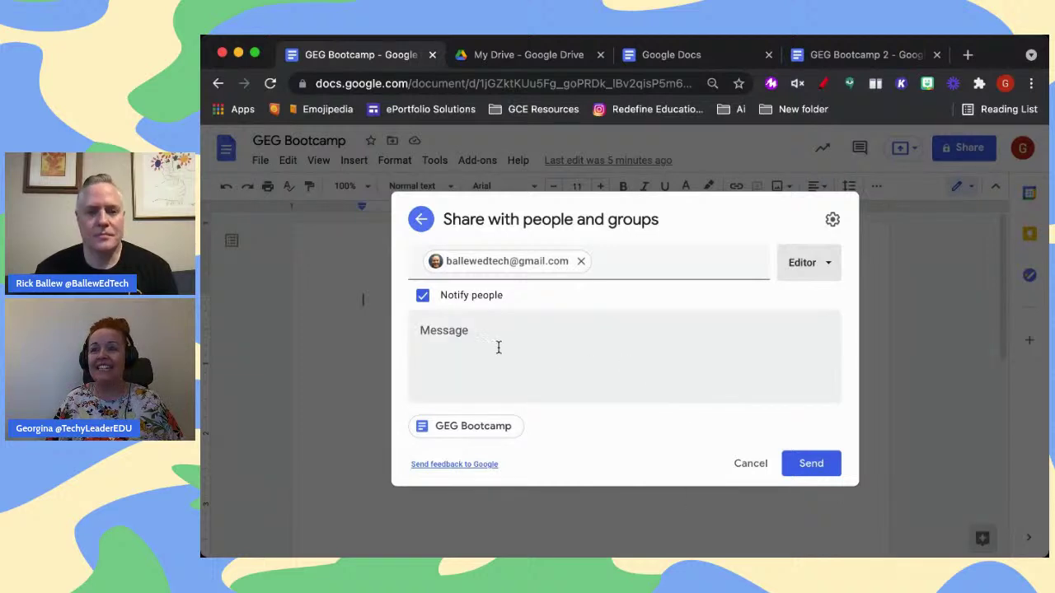
# Keep notification on, add a short 'are you ready?' message, send, and share anyway
pyautogui.click(422, 295)
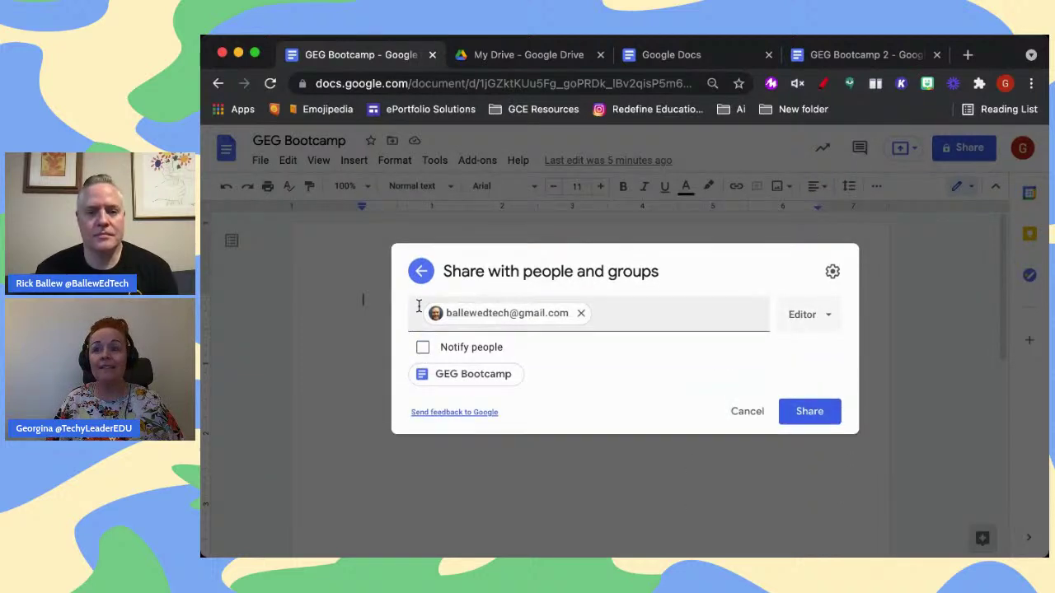
pyautogui.click(424, 348)
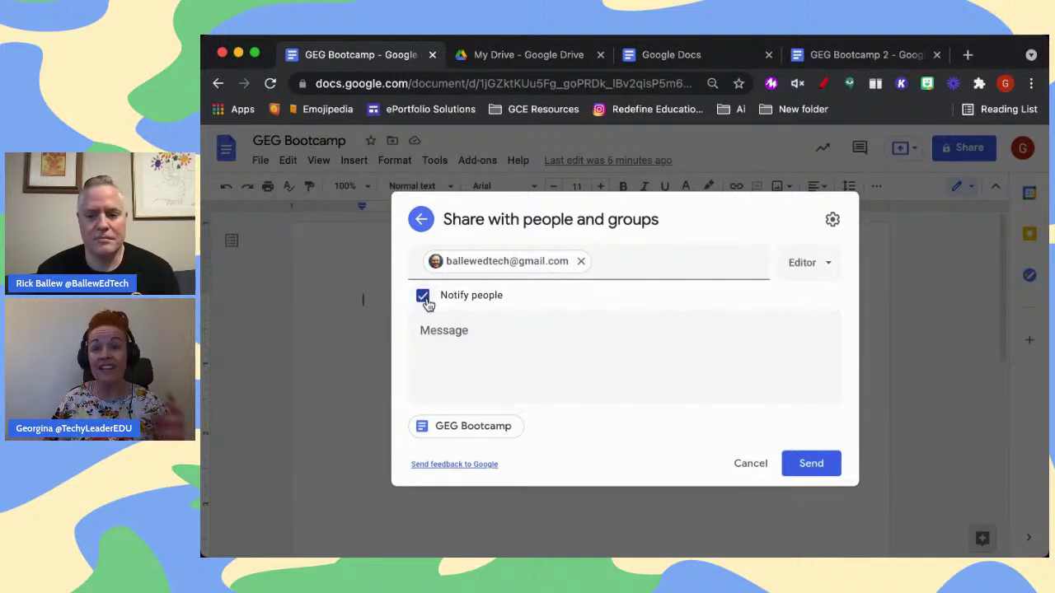
pyautogui.click(450, 340)
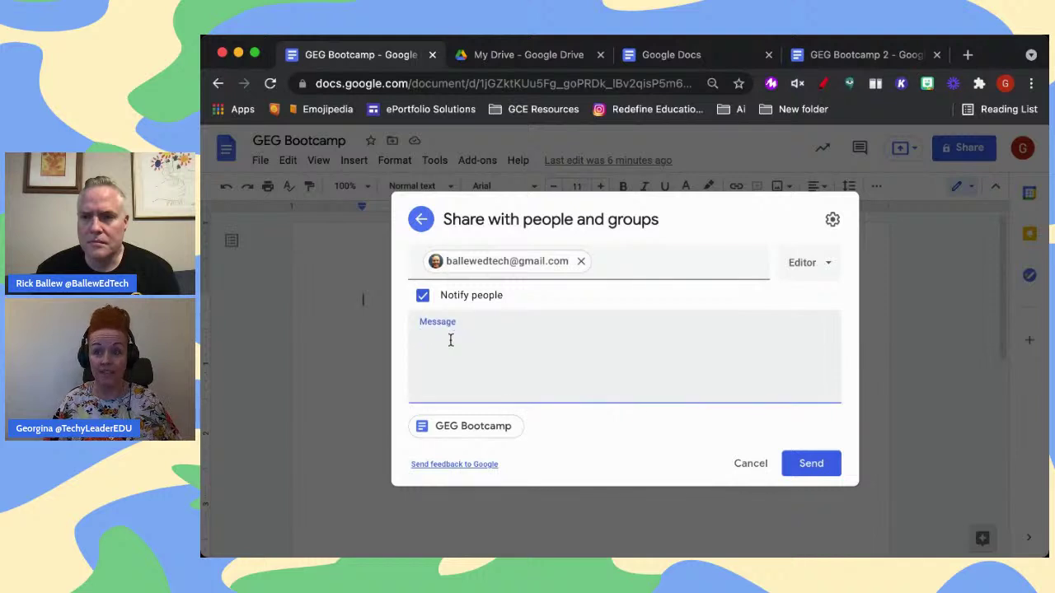
pyautogui.write('Hi Rick, ar')
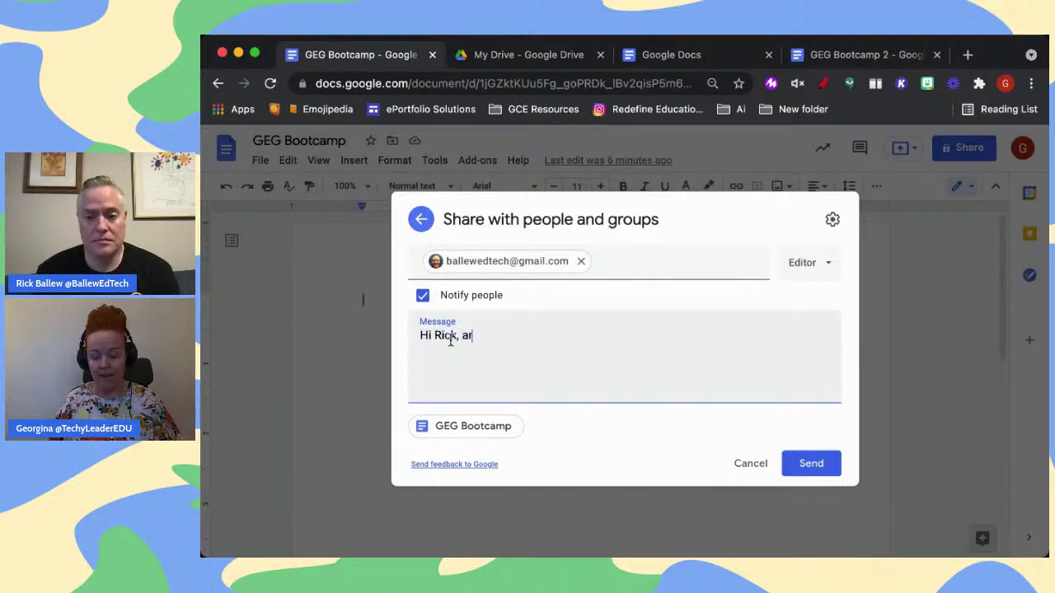
pyautogui.write('e you ready?')
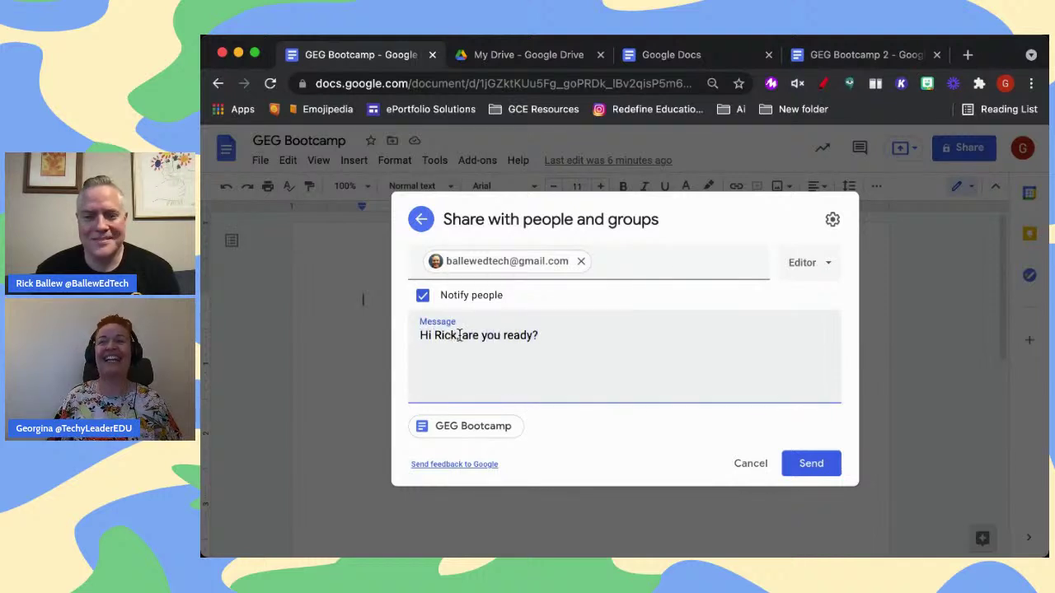
pyautogui.click(799, 463)
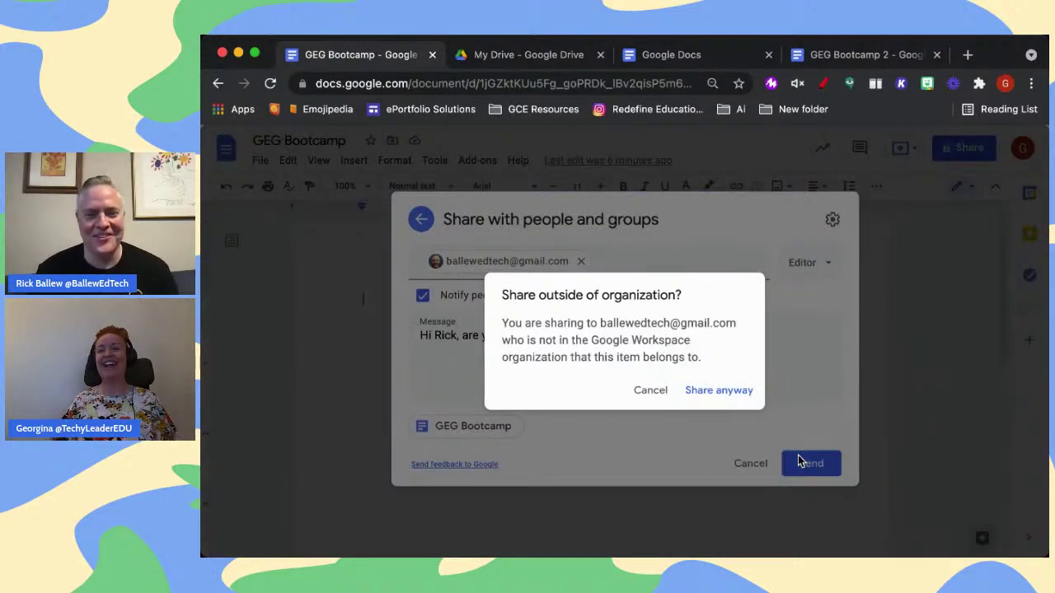
pyautogui.click(702, 394)
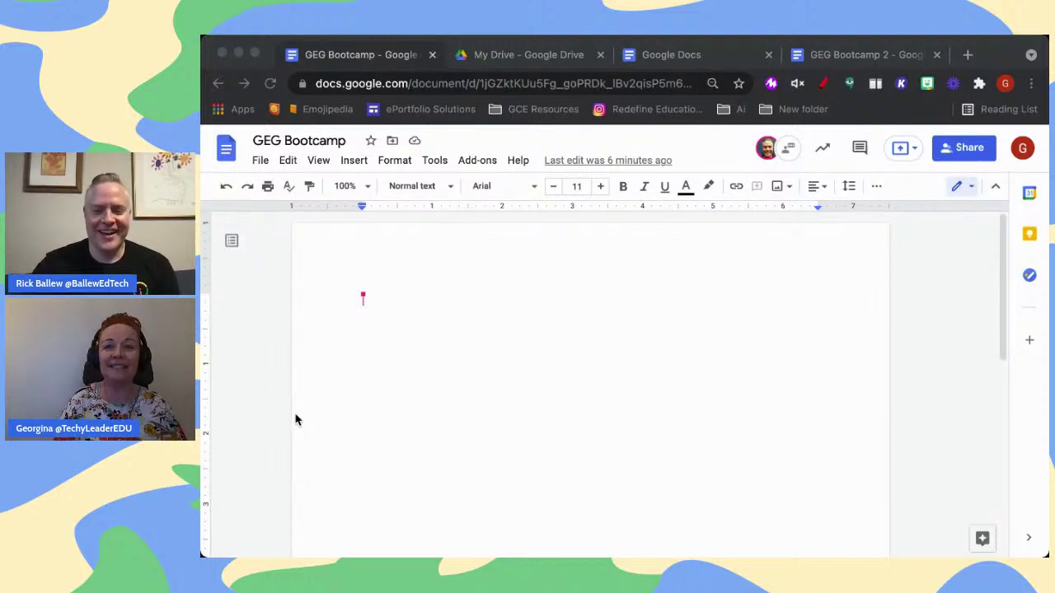
# Return focus to the blank GEG Bootcamp document window
pyautogui.click(426, 377)
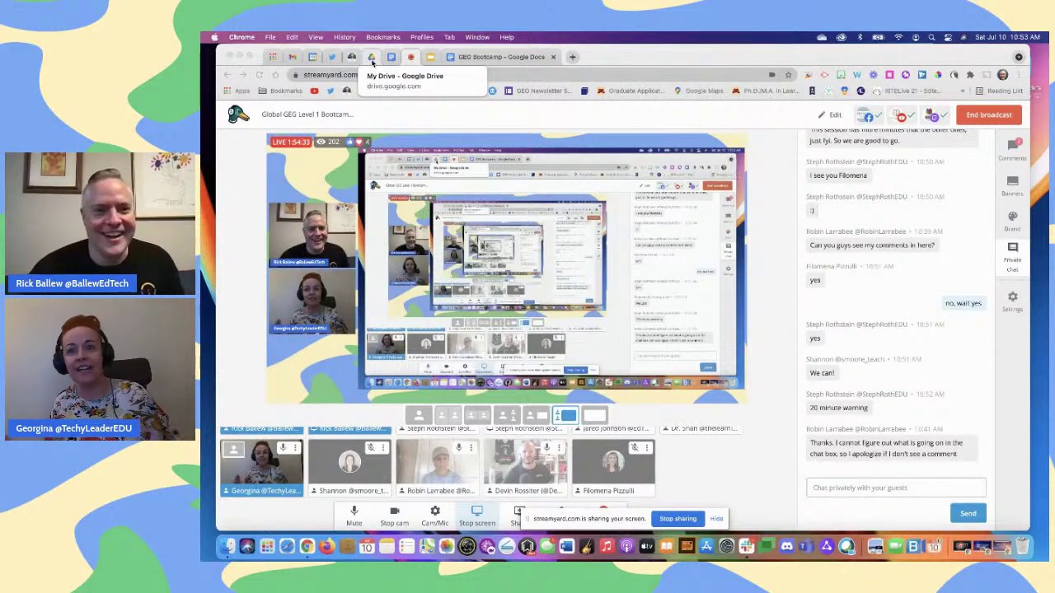
# Check the broadcast's public comments feed, then switch to the Google Drive file list
pyautogui.click(1018, 142)
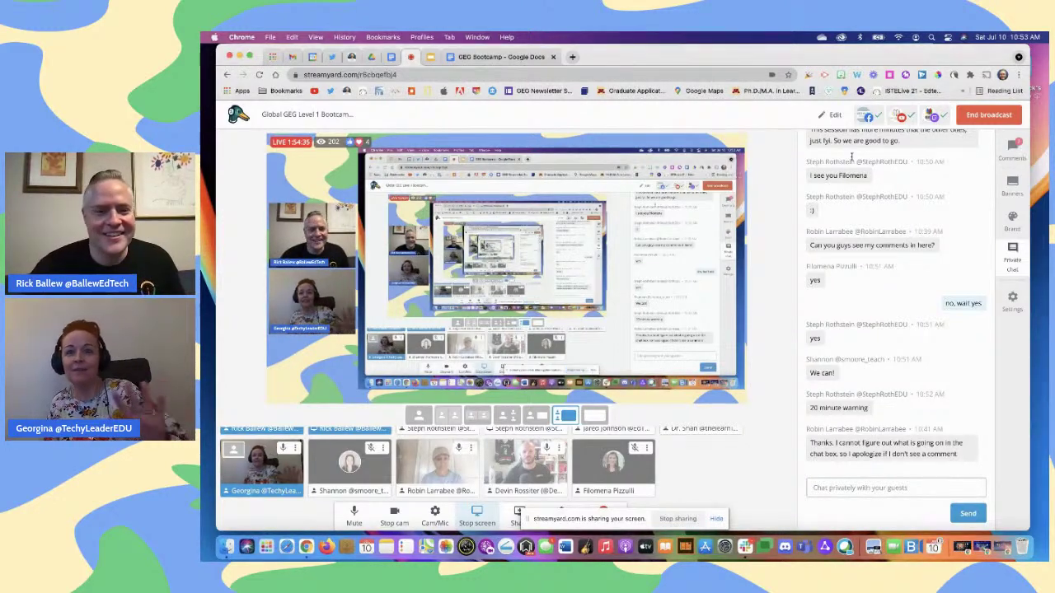
pyautogui.click(1018, 141)
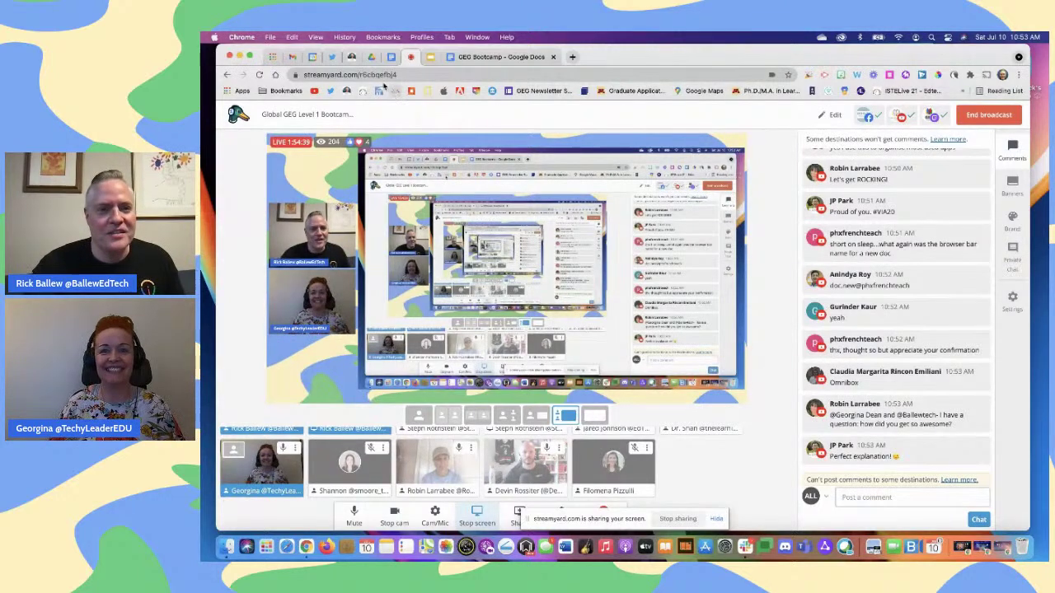
pyautogui.click(371, 58)
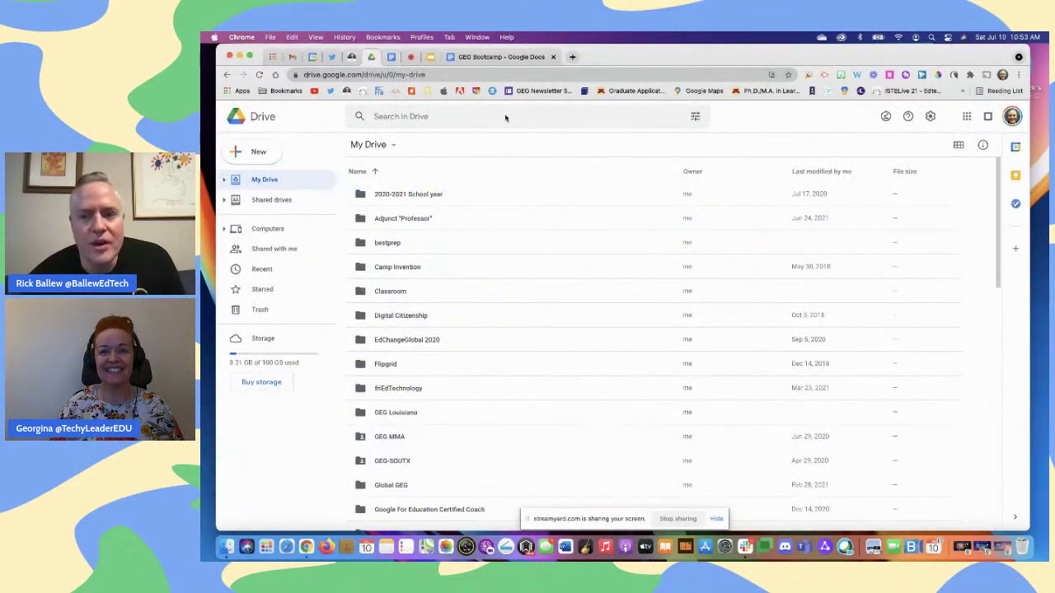
# Browse the Google apps list, then return to the GEG Bootcamp document
pyautogui.click(967, 116)
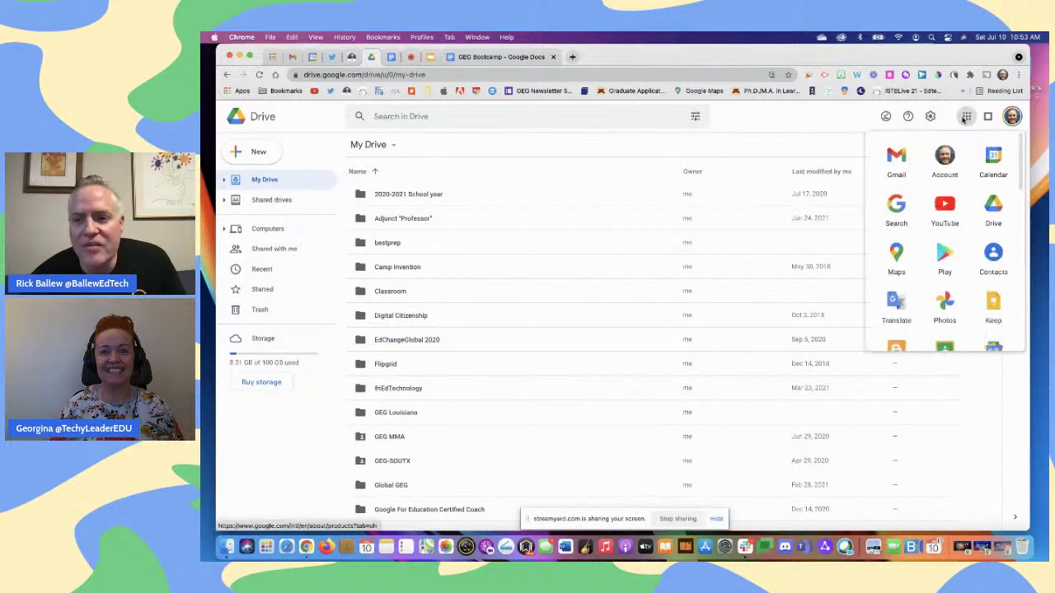
pyautogui.scroll(-1, 954, 209)
pyautogui.scroll(-5, 953, 208)
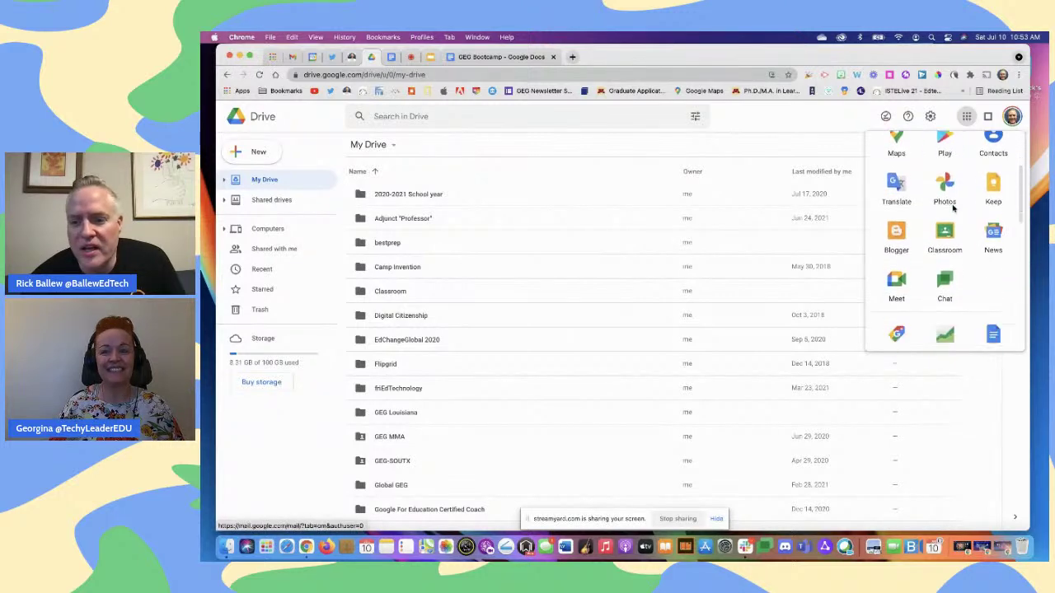
pyautogui.scroll(-4, 953, 209)
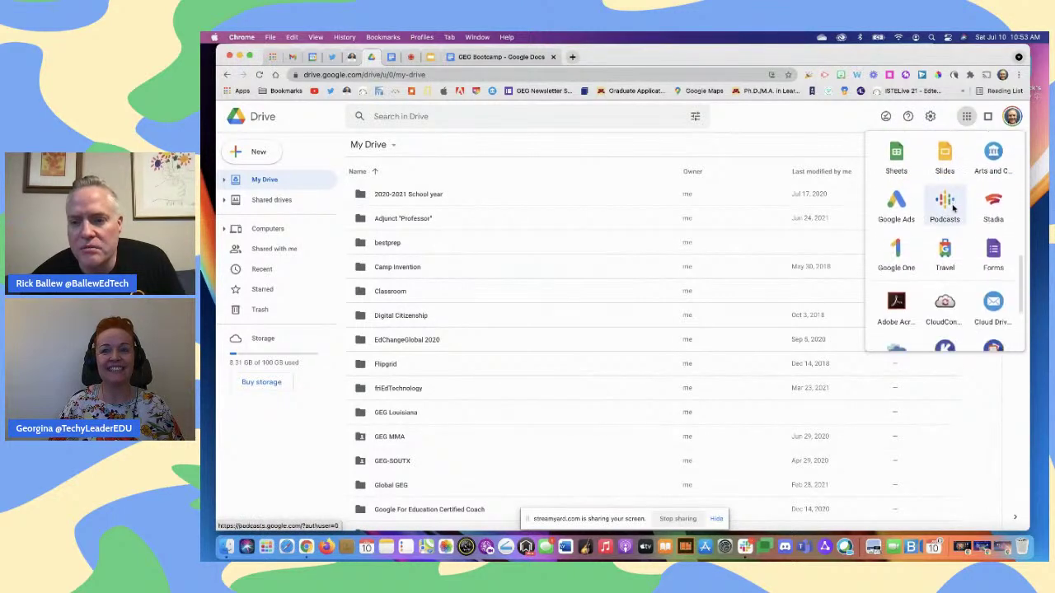
pyautogui.scroll(7, 954, 144)
pyautogui.scroll(-10, 953, 145)
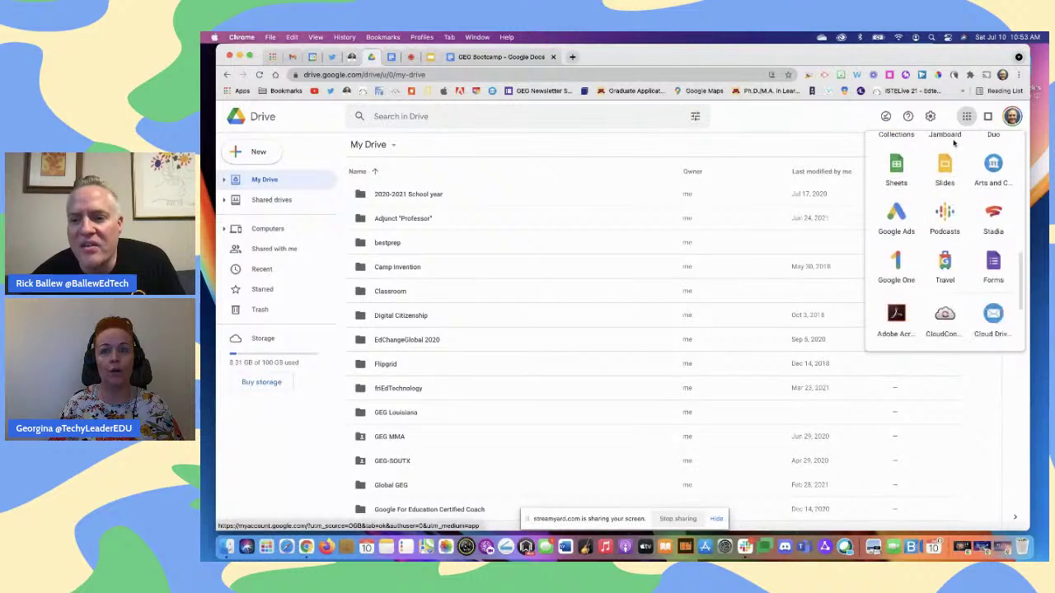
pyautogui.scroll(10, 953, 142)
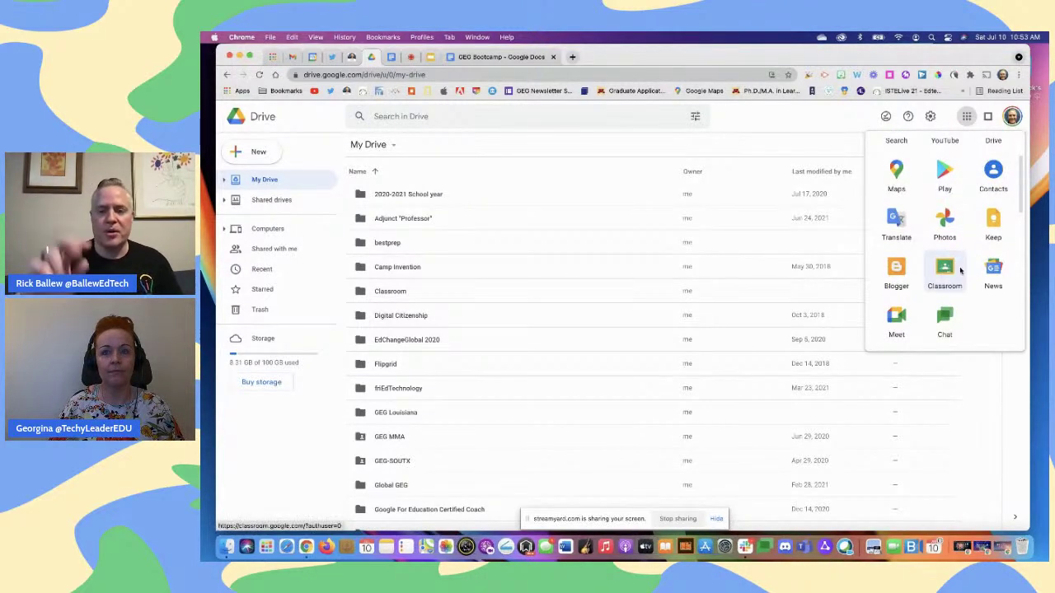
pyautogui.scroll(-5, 960, 270)
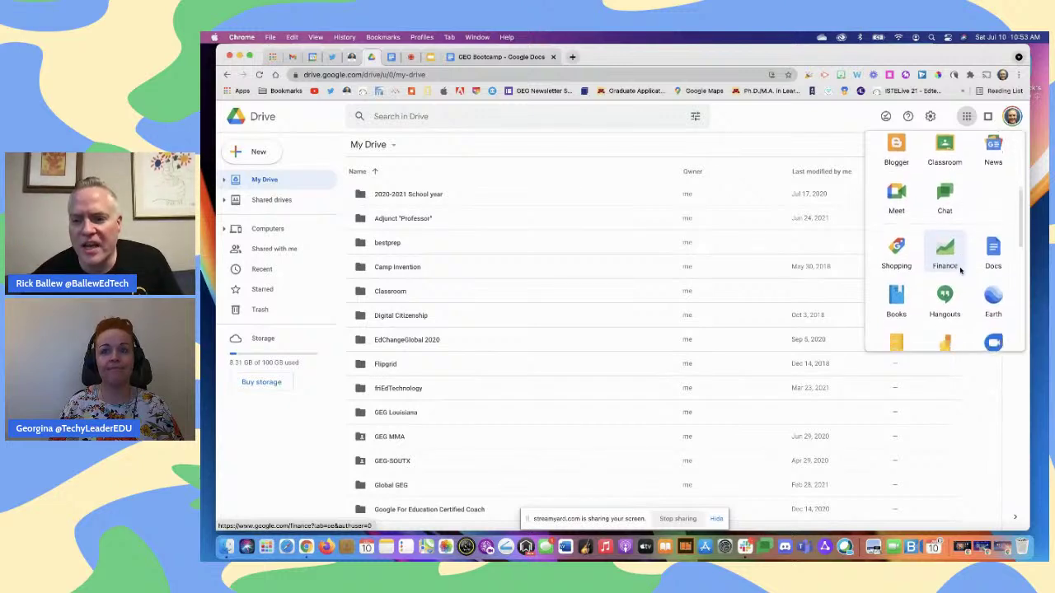
pyautogui.scroll(-8, 960, 270)
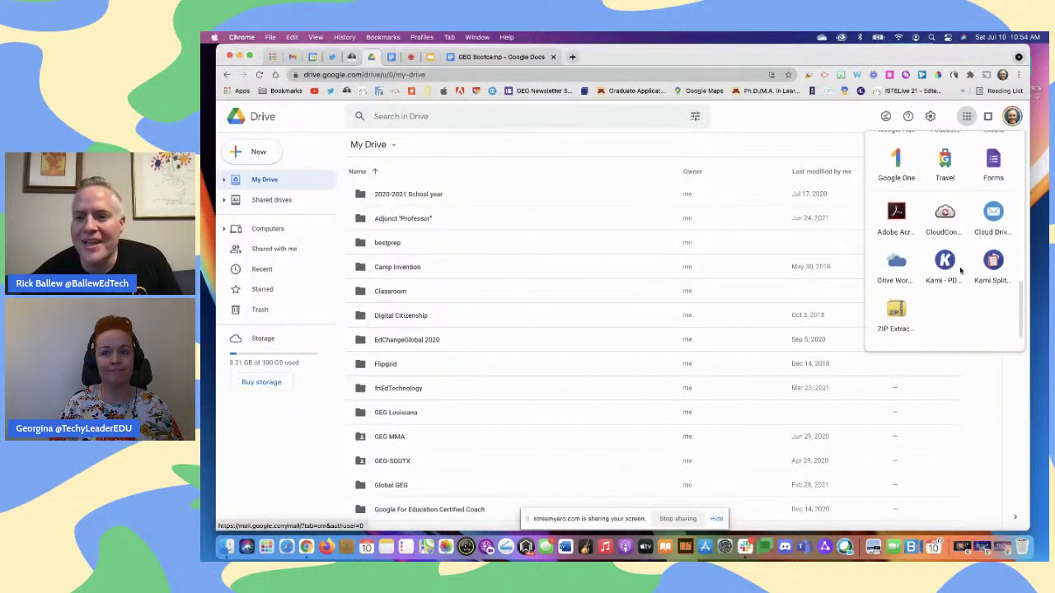
pyautogui.scroll(8, 956, 276)
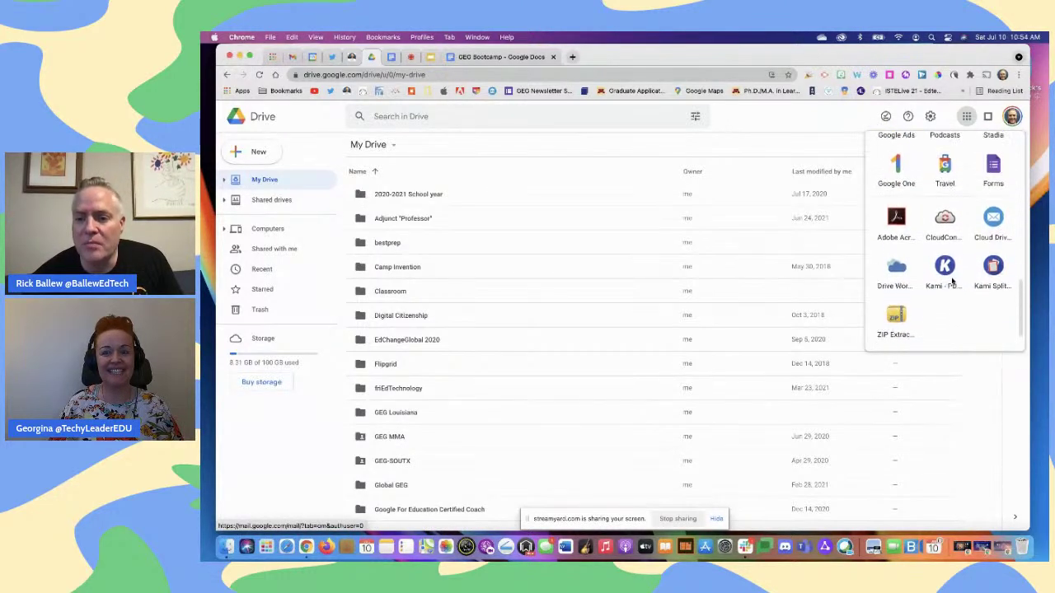
pyautogui.scroll(5, 950, 272)
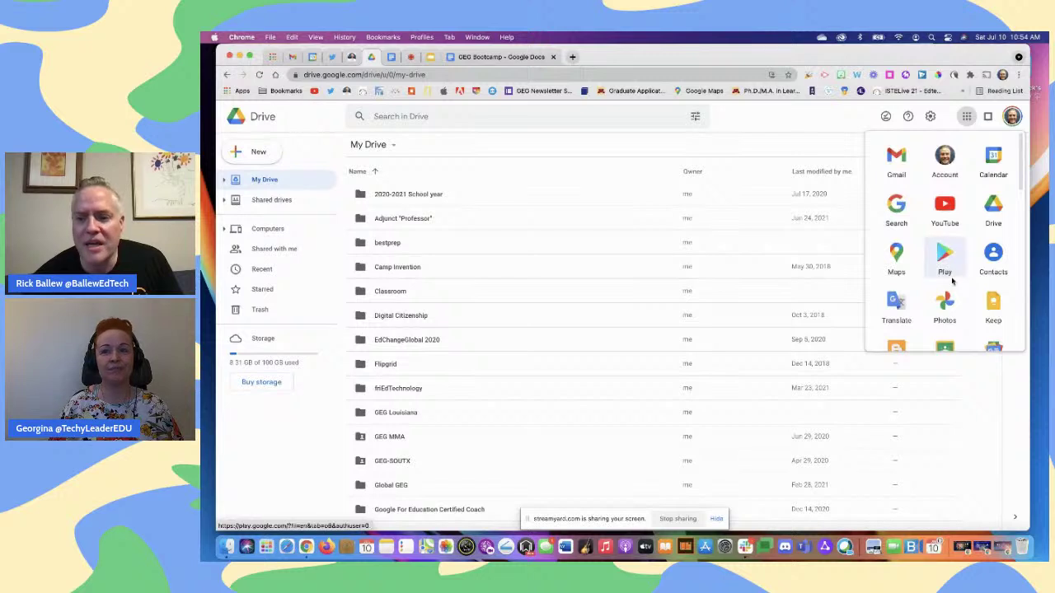
pyautogui.scroll(-1, 939, 239)
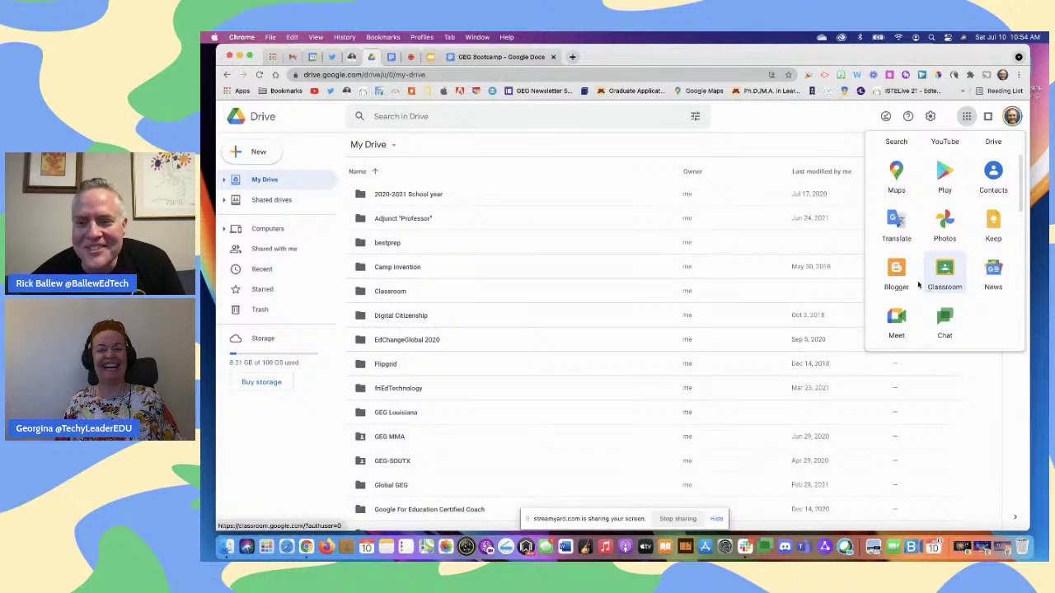
pyautogui.scroll(1, 911, 284)
pyautogui.scroll(2, 911, 284)
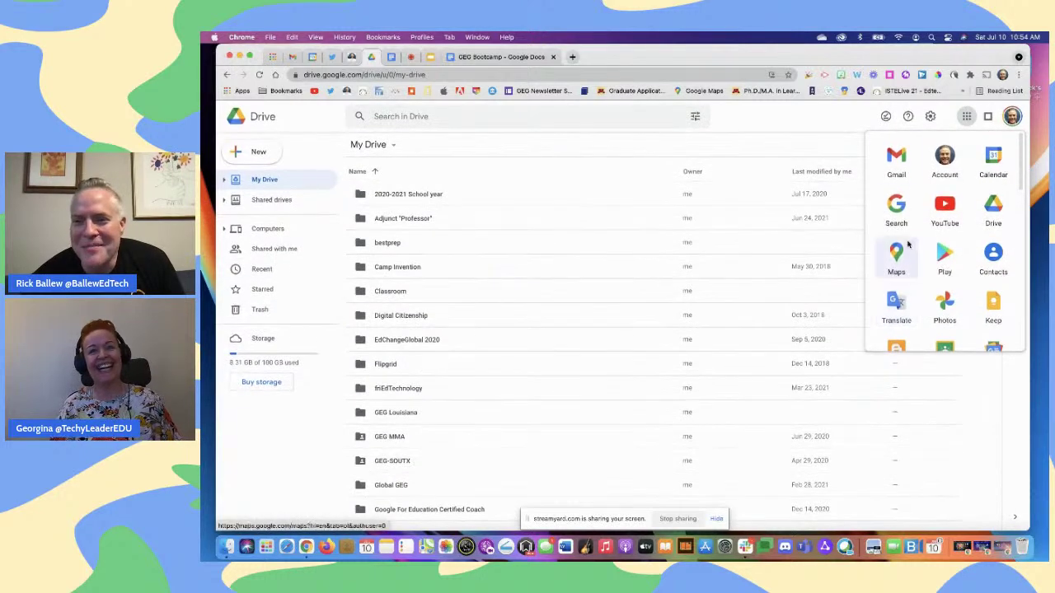
pyautogui.click(523, 57)
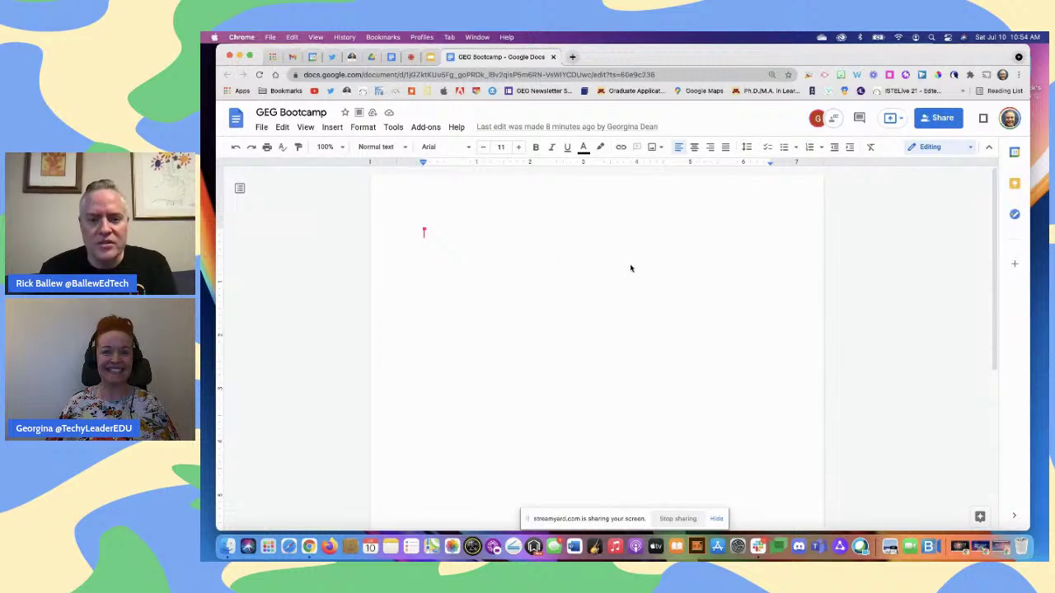
# Hide the StreamYard sharing bar and launch System Preferences from the Dock
pyautogui.click(717, 519)
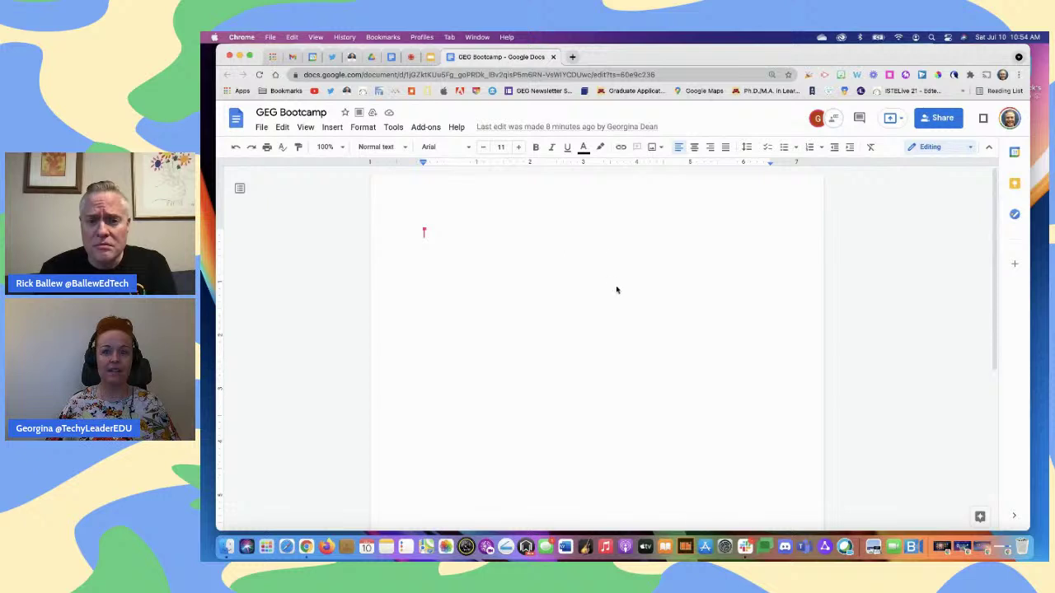
pyautogui.click(724, 545)
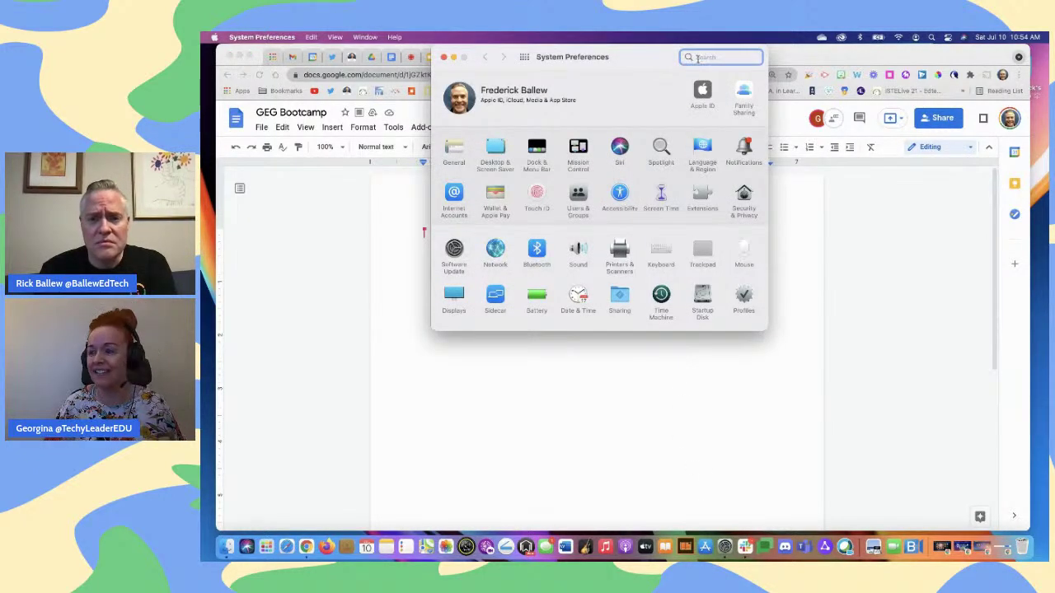
# Search 'curs', set Cursor size to about halfway along the slider, then close Accessibility settings
pyautogui.write('curs')
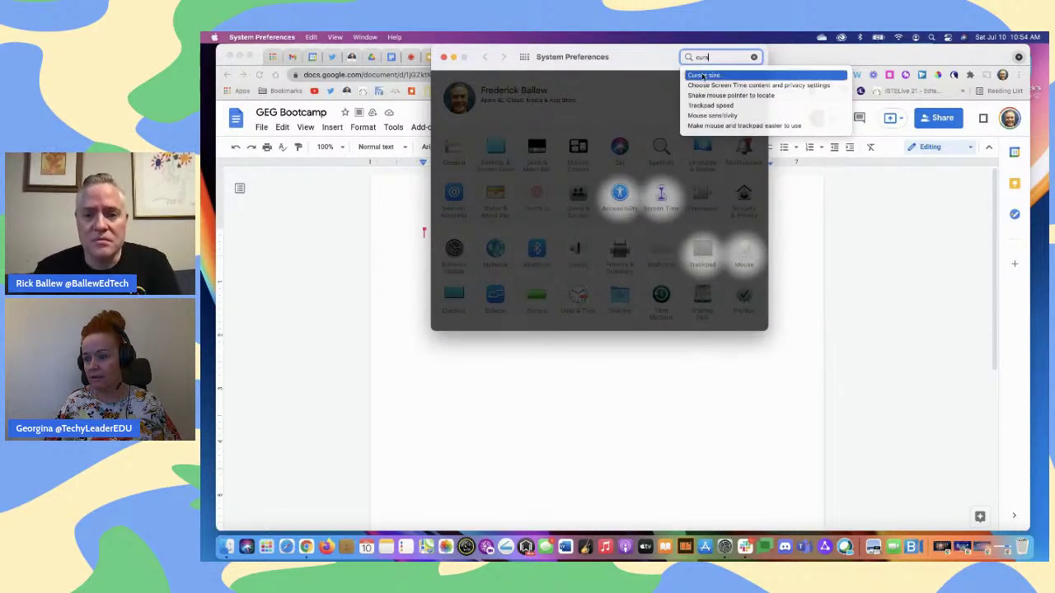
pyautogui.click(703, 75)
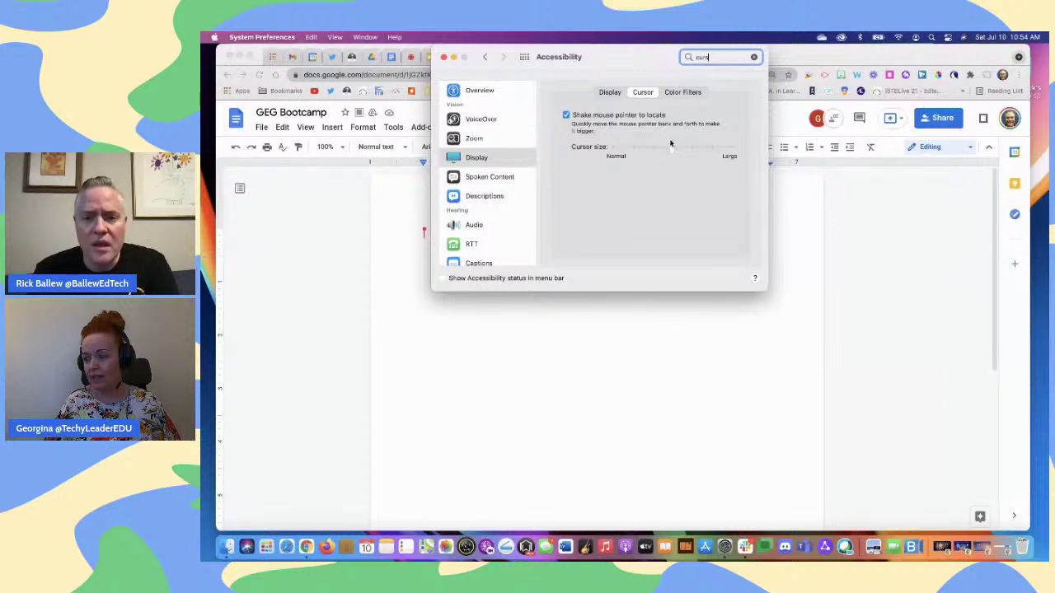
pyautogui.moveTo(672, 149); pyautogui.dragTo(606, 157)
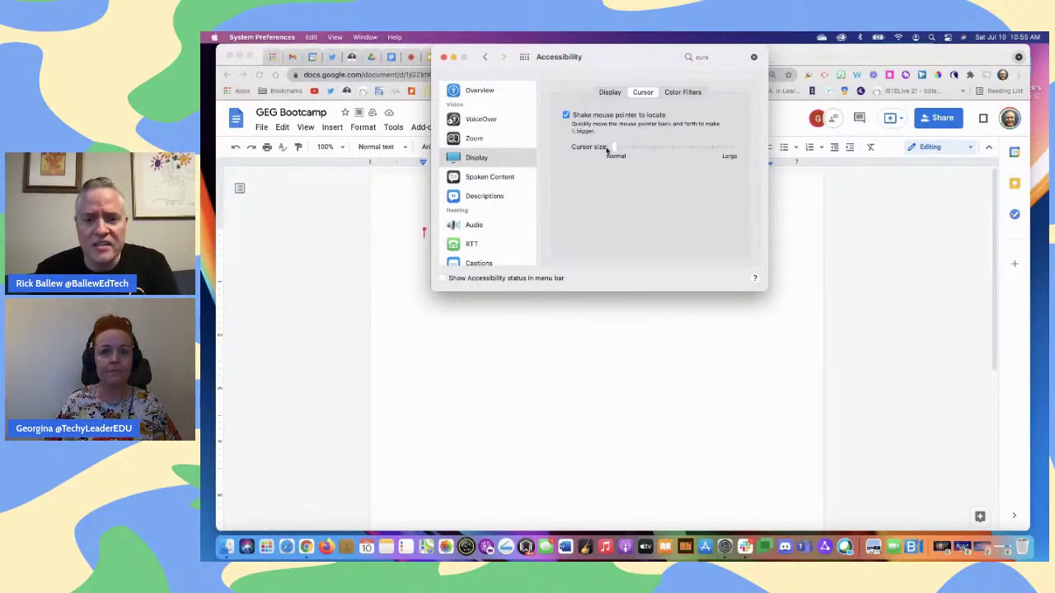
pyautogui.moveTo(614, 147); pyautogui.dragTo(672, 147)
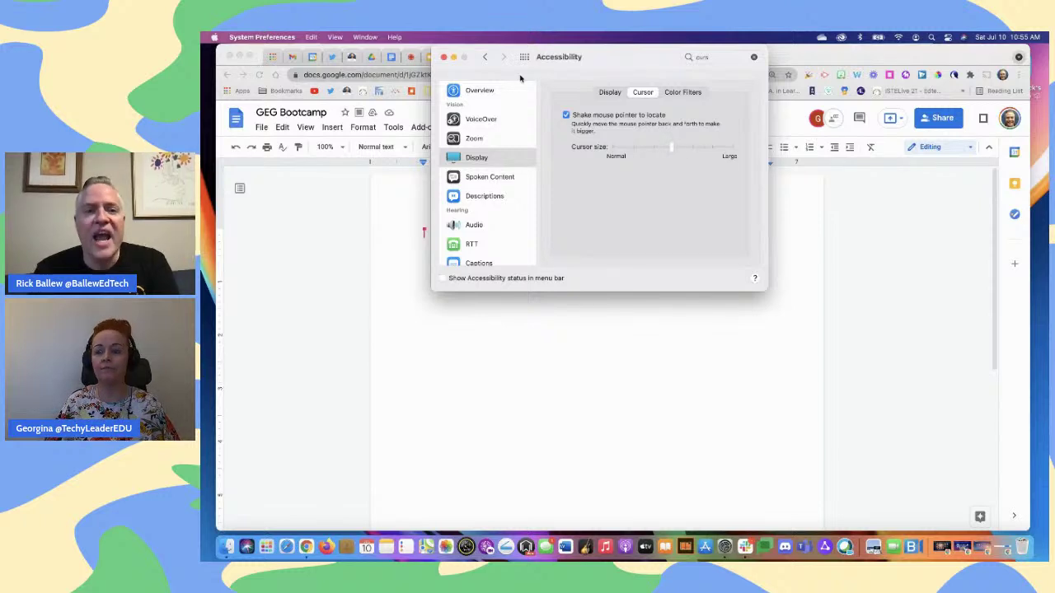
pyautogui.click(444, 58)
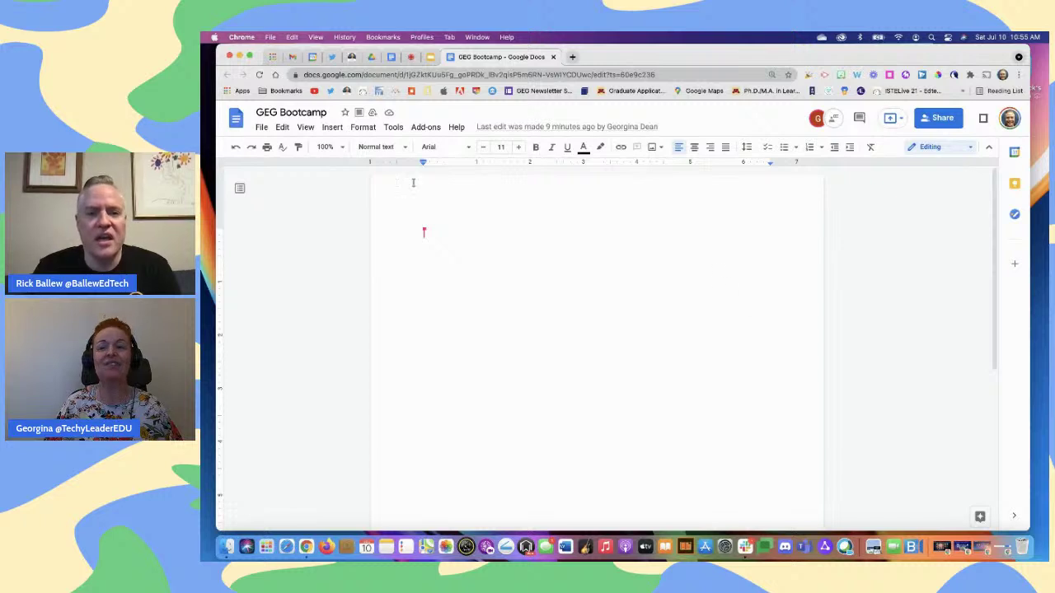
# Type the line 'Just start typing.' on the empty page
pyautogui.click(401, 149)
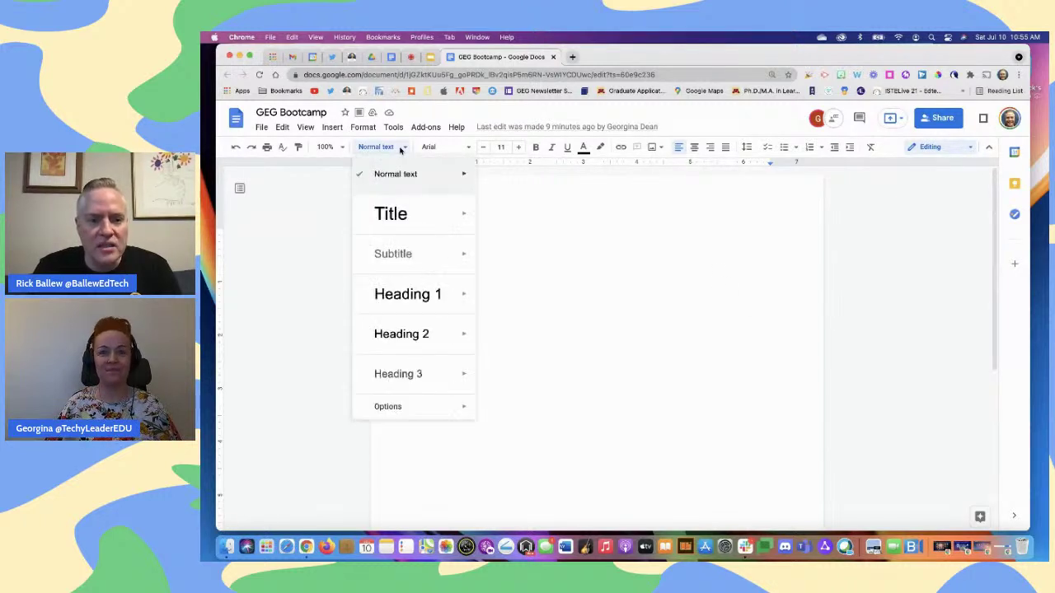
pyautogui.moveTo(421, 253)
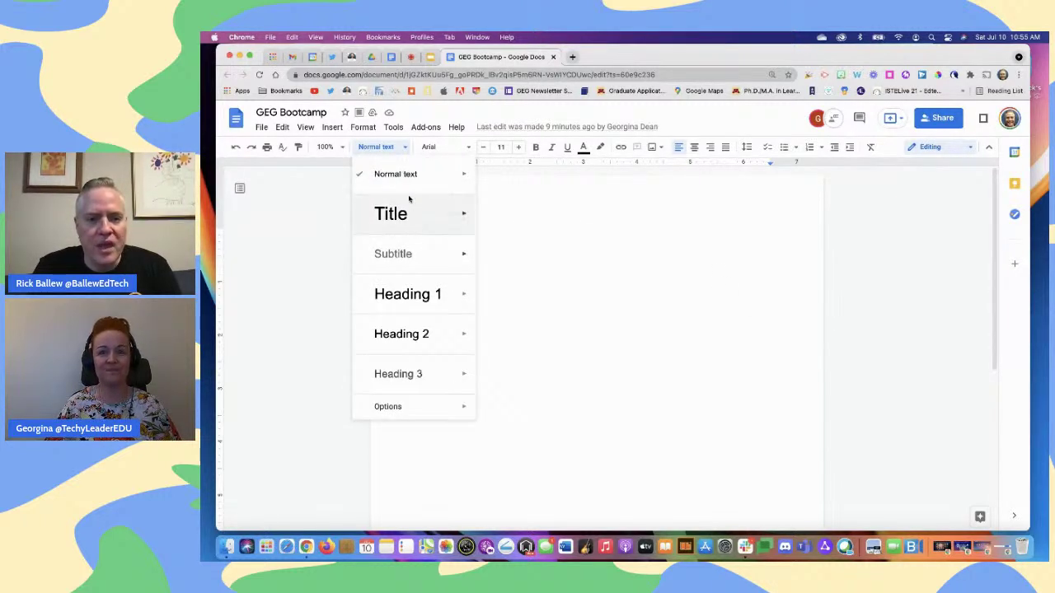
pyautogui.click(534, 219)
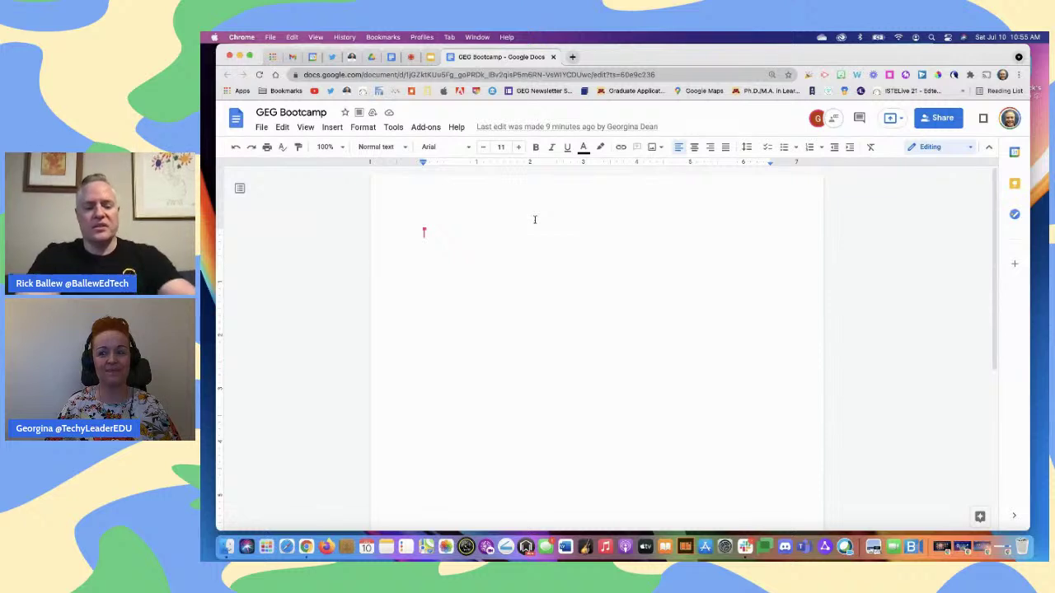
pyautogui.write('Just start')
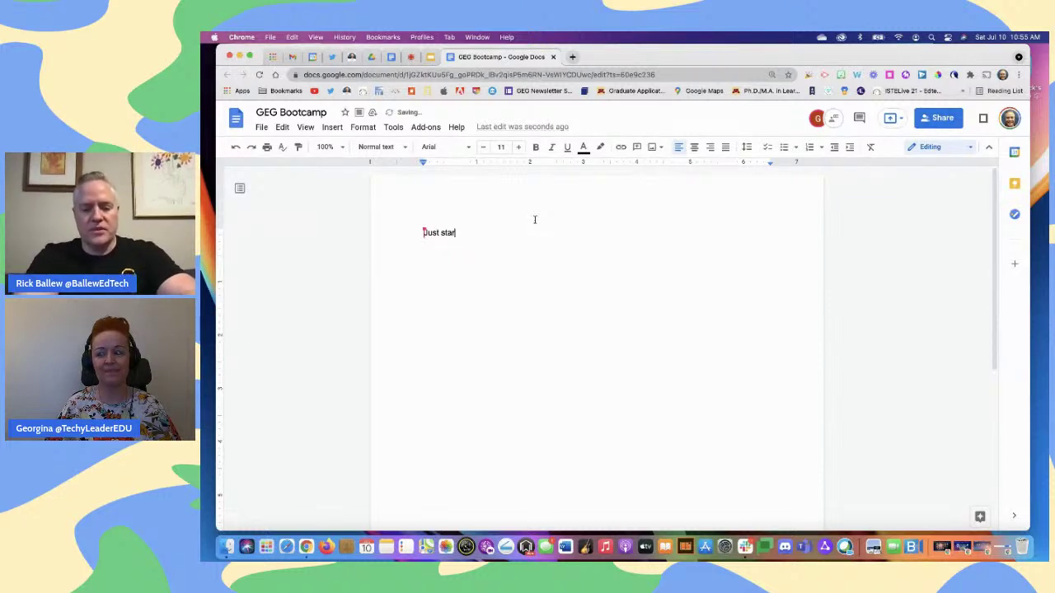
pyautogui.write(' typing.')
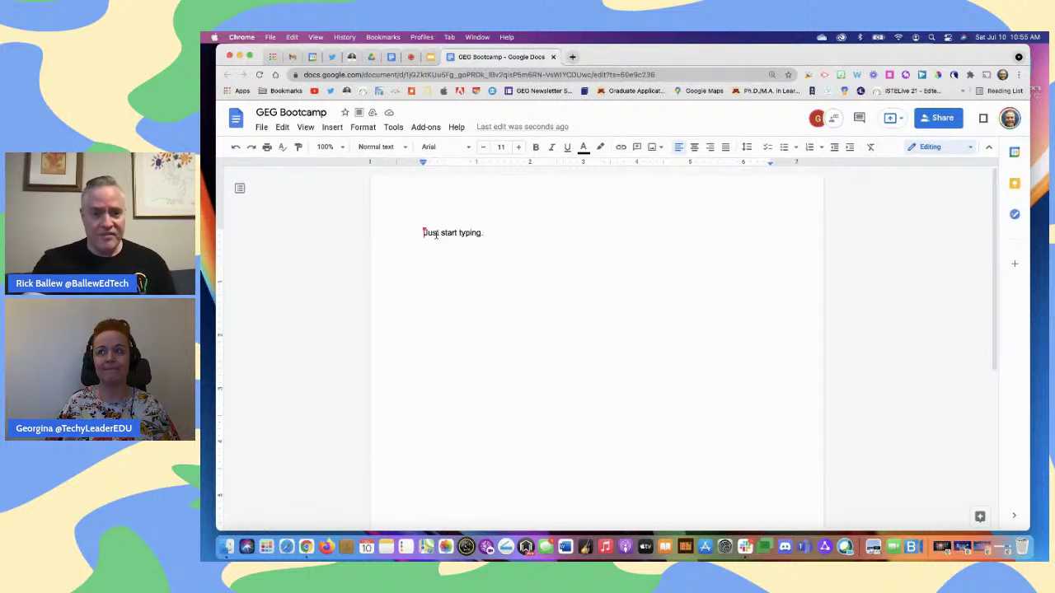
# Make 'Just start typing.' a centred Title
pyautogui.moveTo(420, 224)
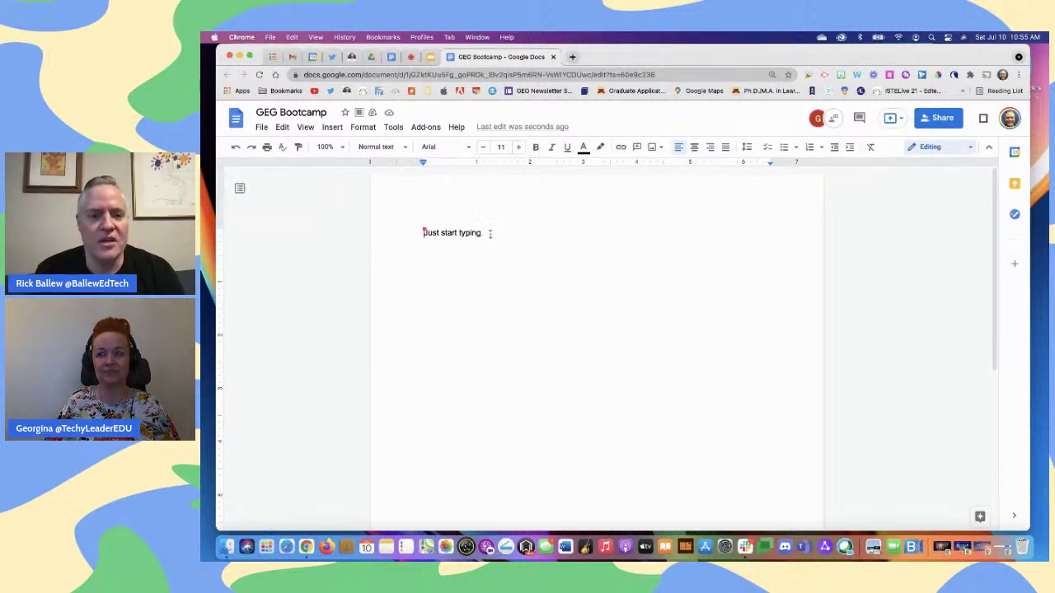
pyautogui.moveTo(489, 233); pyautogui.dragTo(420, 233)
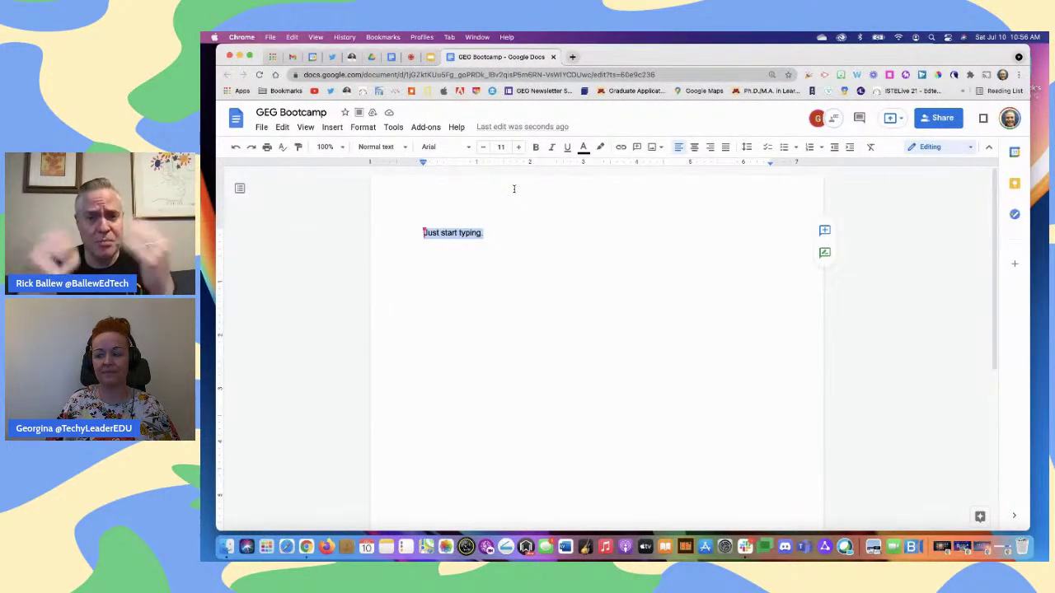
pyautogui.click(407, 147)
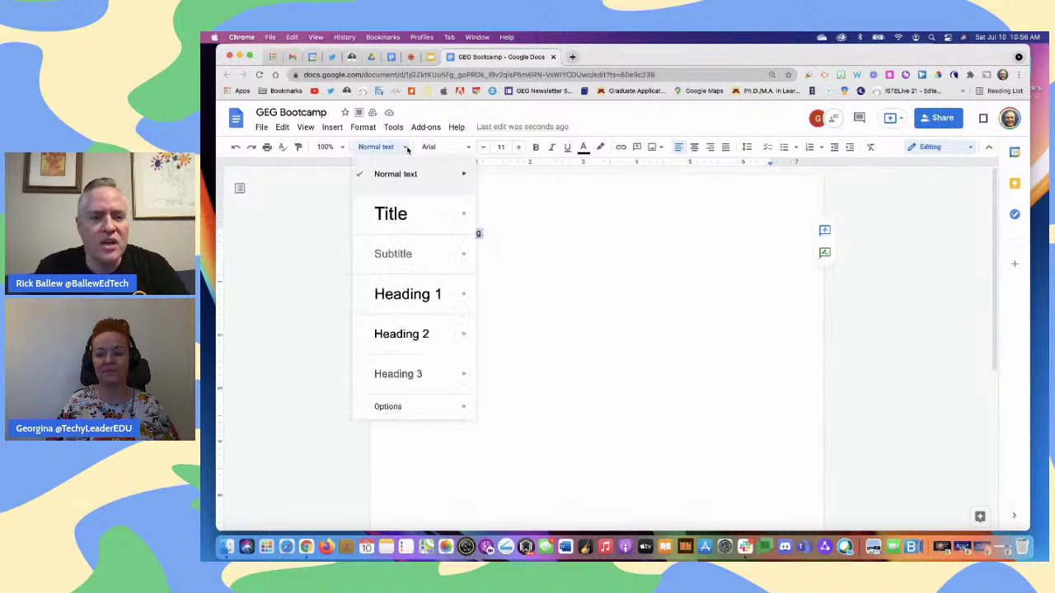
pyautogui.click(396, 211)
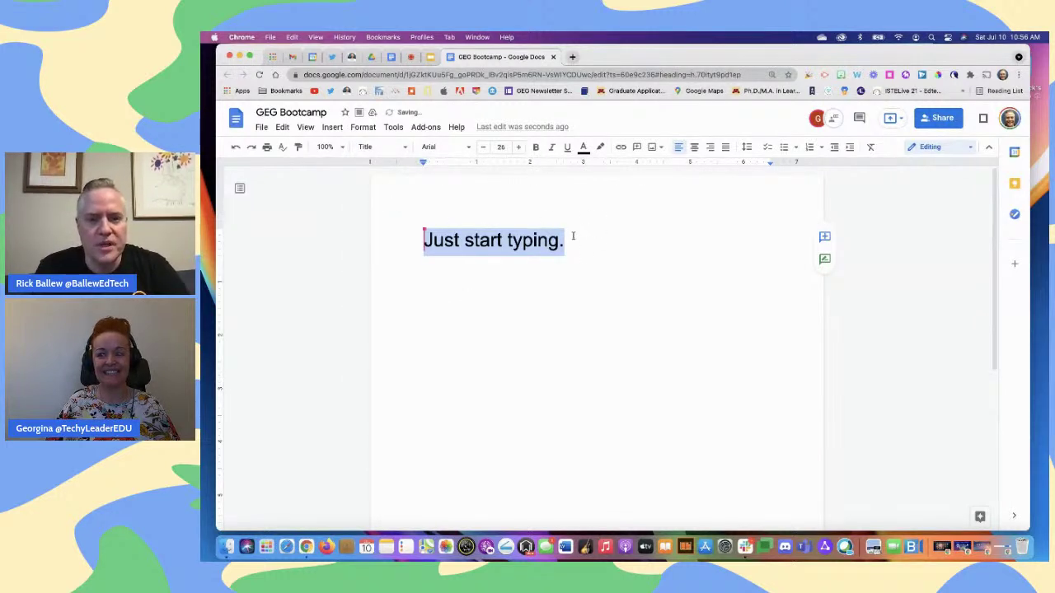
pyautogui.click(694, 146)
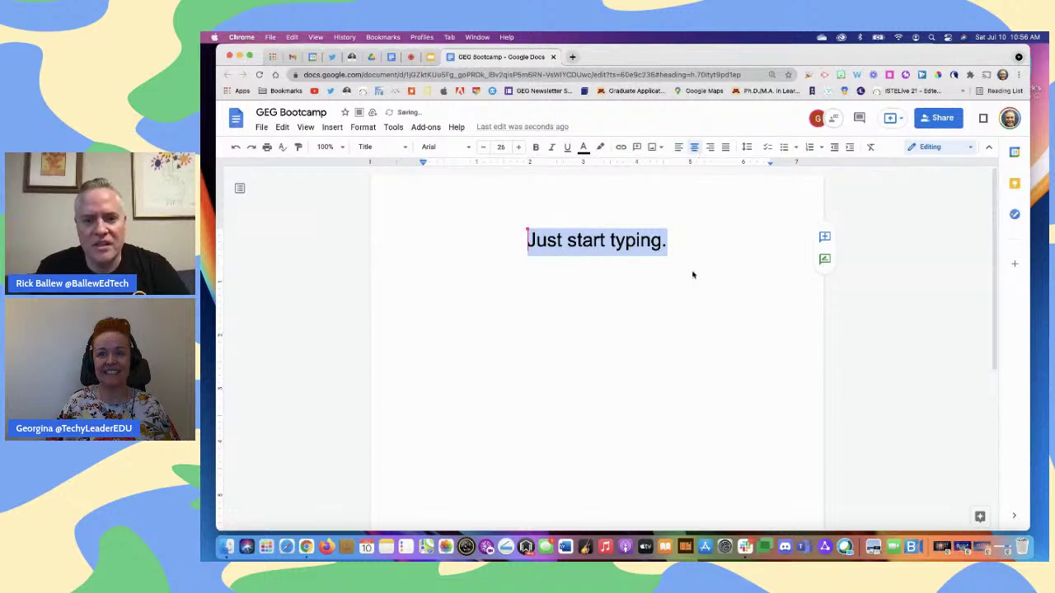
pyautogui.click(657, 271)
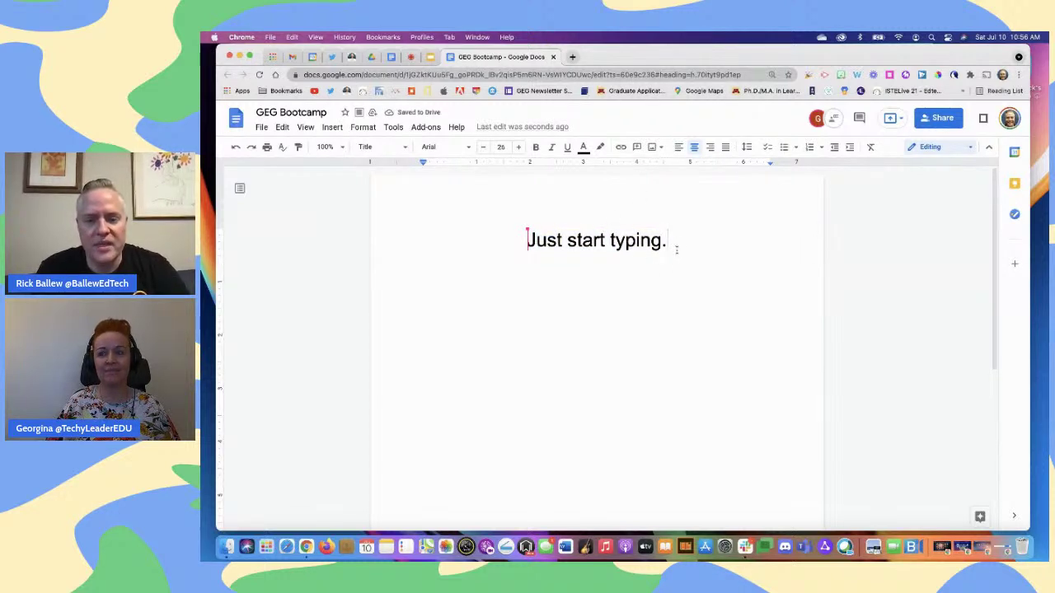
# Add body lines 'Say stuff here' and 'Keep going.' below the title
pyautogui.press('Return')
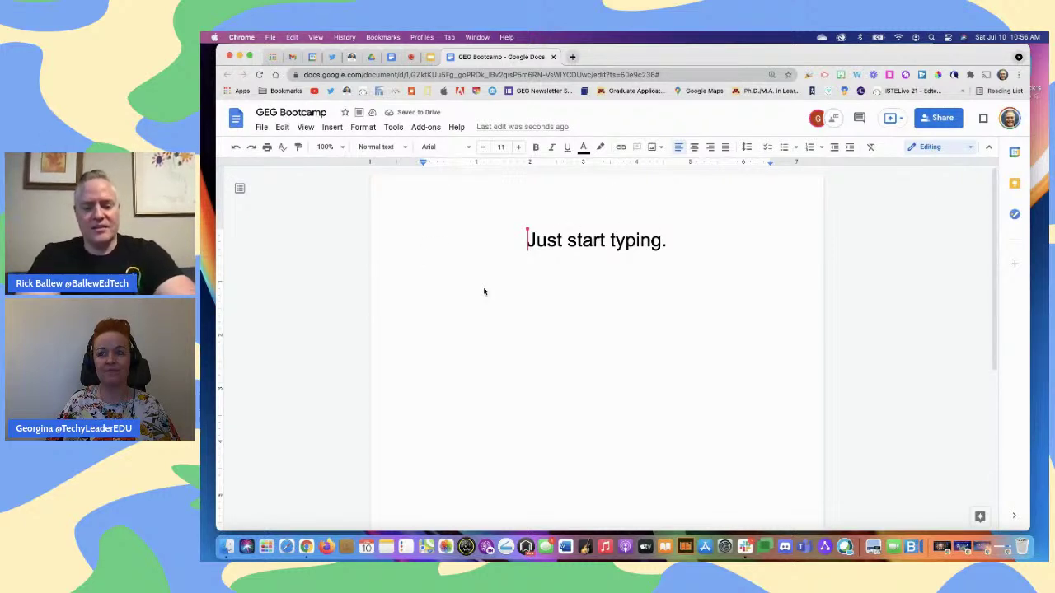
pyautogui.write('Say stuff h')
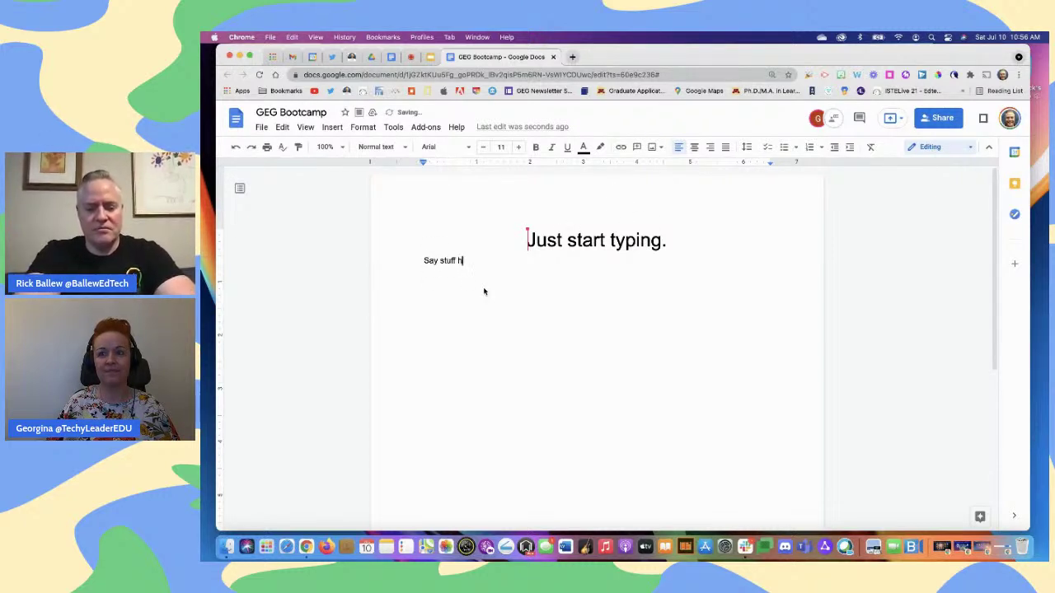
pyautogui.write('ere an')
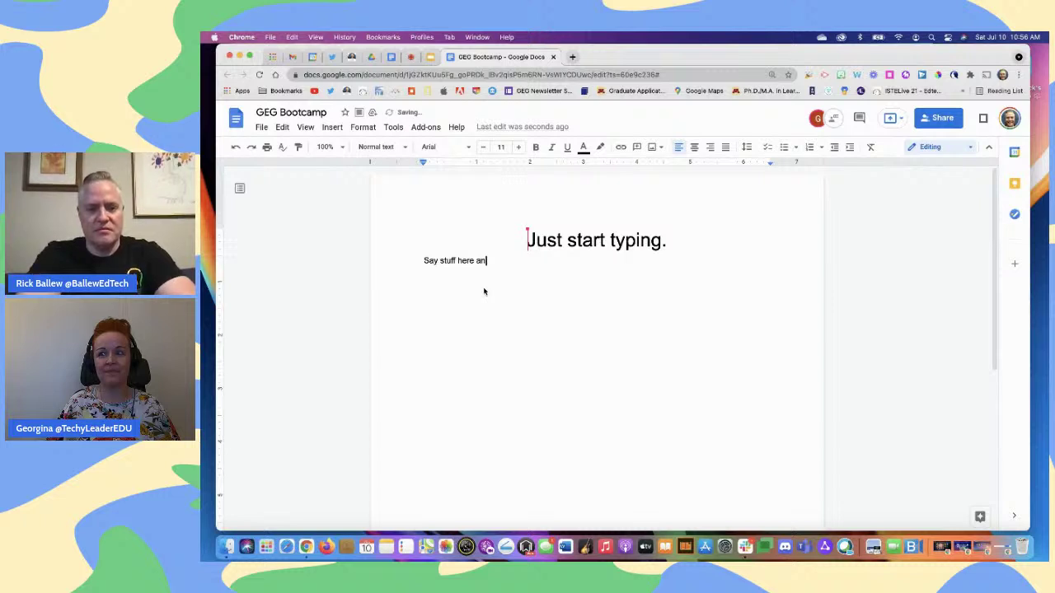
pyautogui.press('BackSpace')
pyautogui.press('BackSpace')
pyautogui.press('BackSpace')
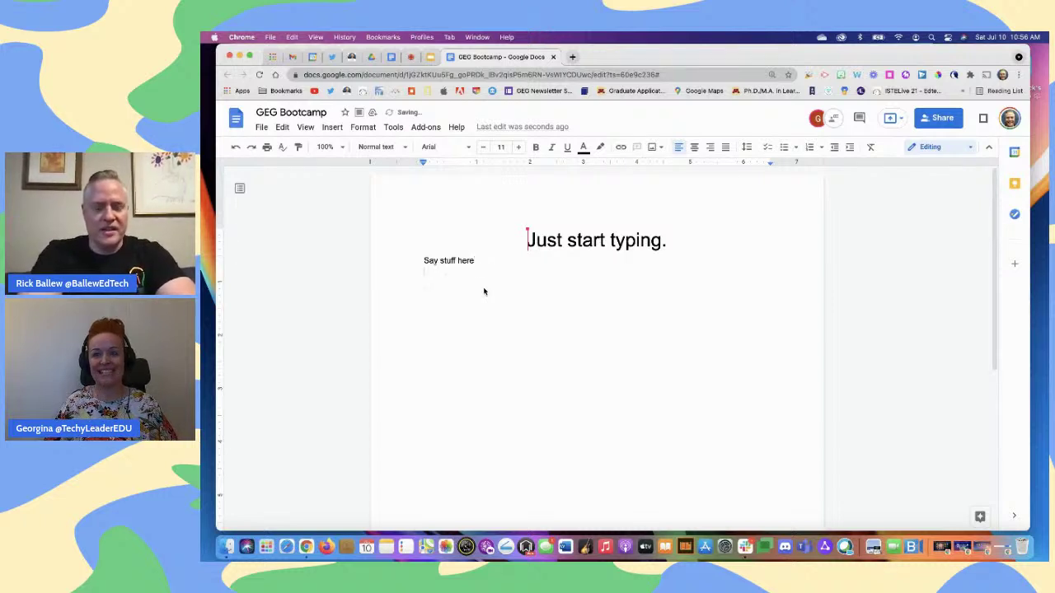
pyautogui.press('Return')
pyautogui.write('Keep going')
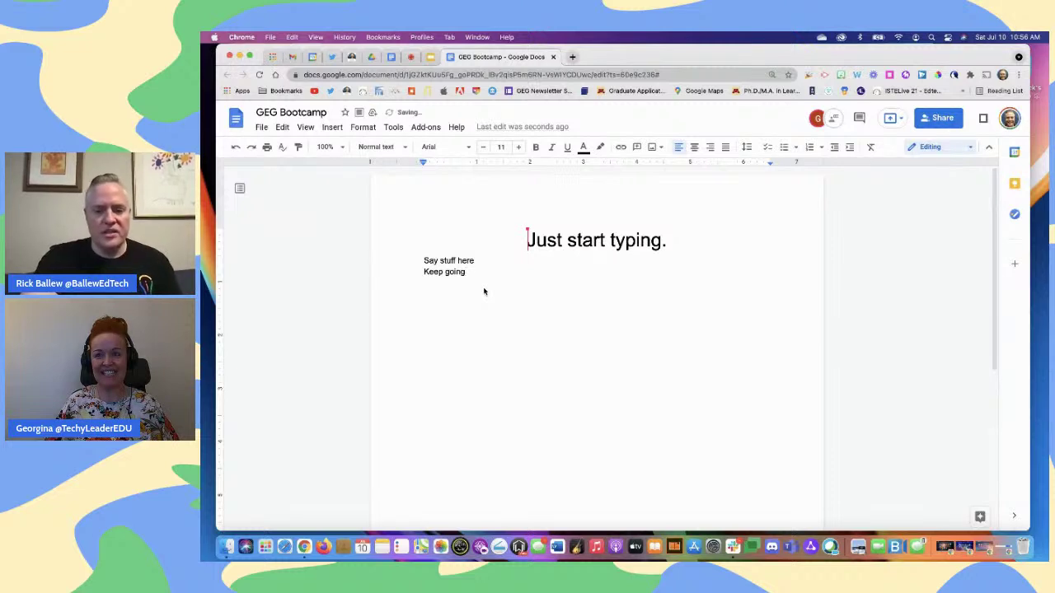
pyautogui.write('.')
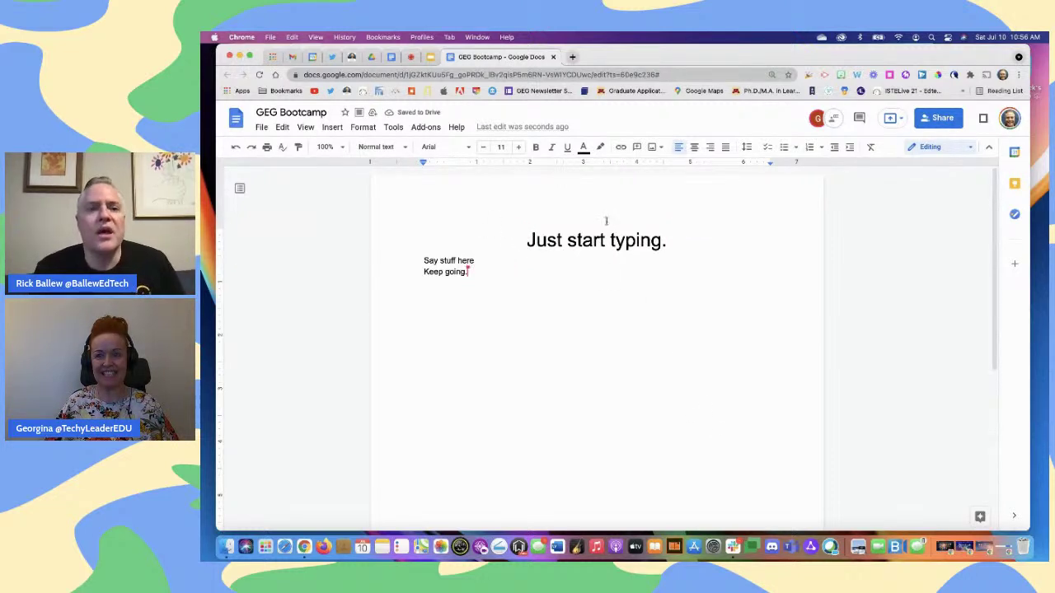
# Browse the Normal text style list and its Heading 2 submenu, then close it unchanged
pyautogui.click(401, 148)
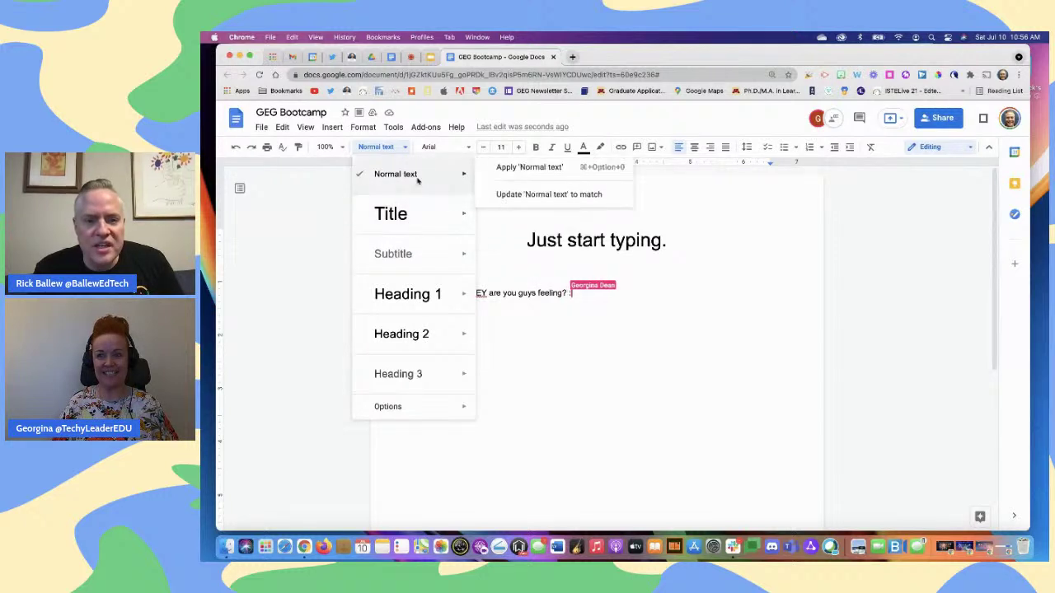
pyautogui.moveTo(424, 221)
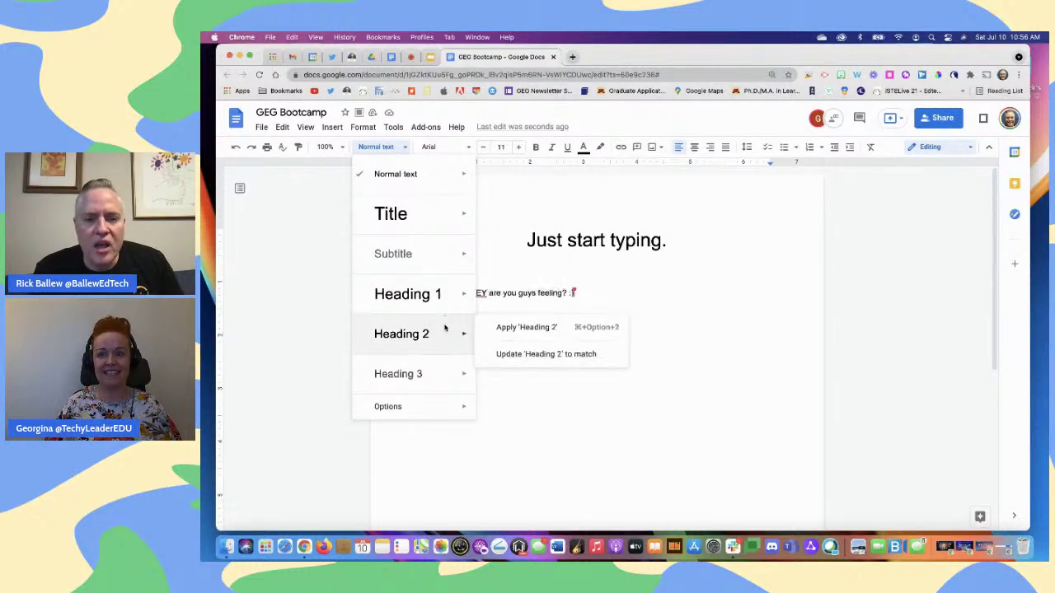
pyautogui.moveTo(459, 381)
pyautogui.click(546, 339)
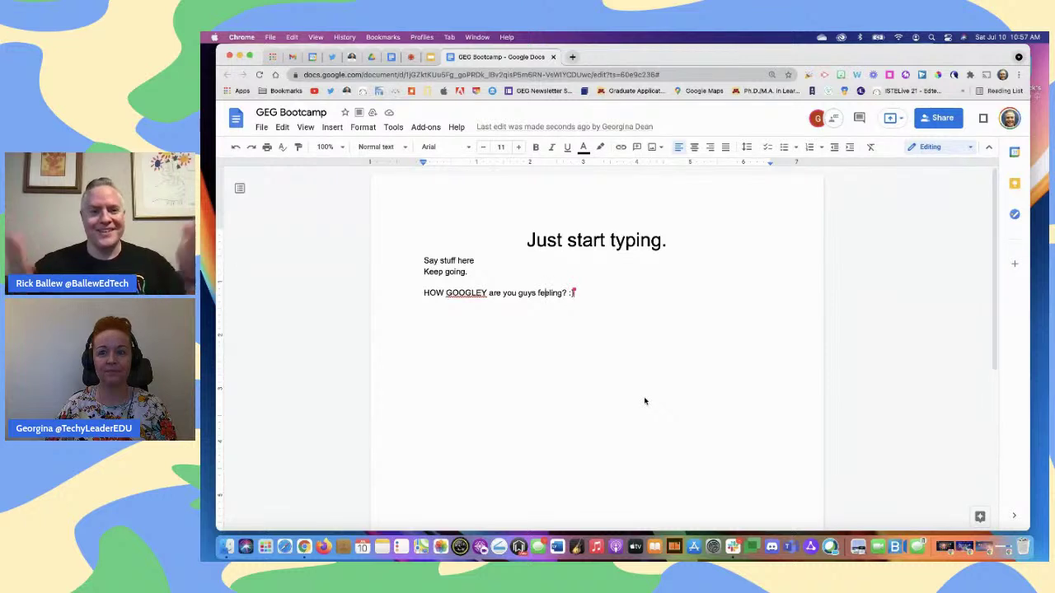
# Look over the installed add-ons list, then dismiss the spelling suggestion for GOOGLEY
pyautogui.click(428, 126)
pyautogui.moveTo(439, 175)
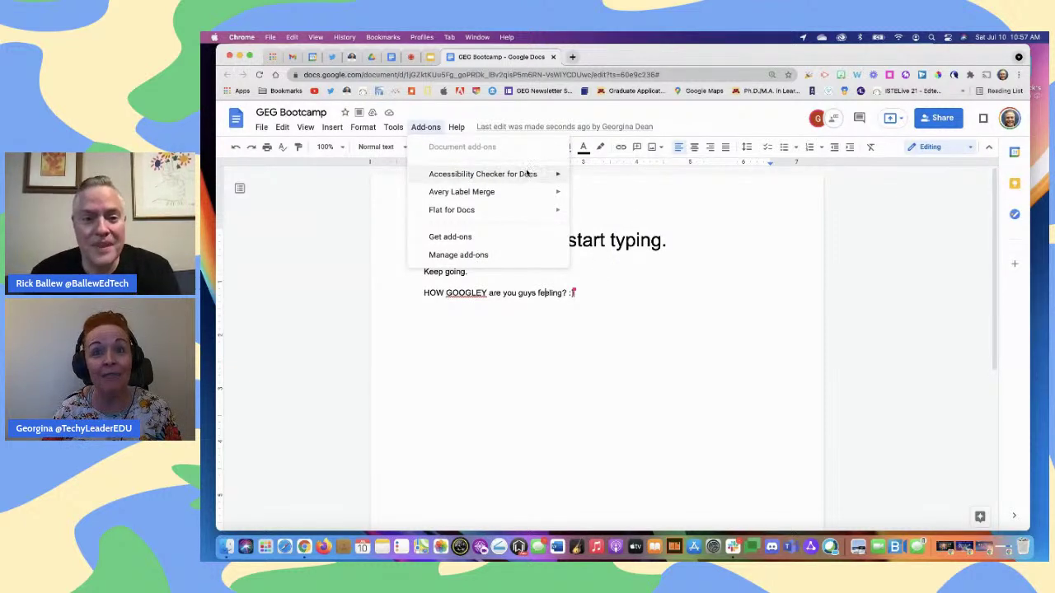
pyautogui.moveTo(533, 174)
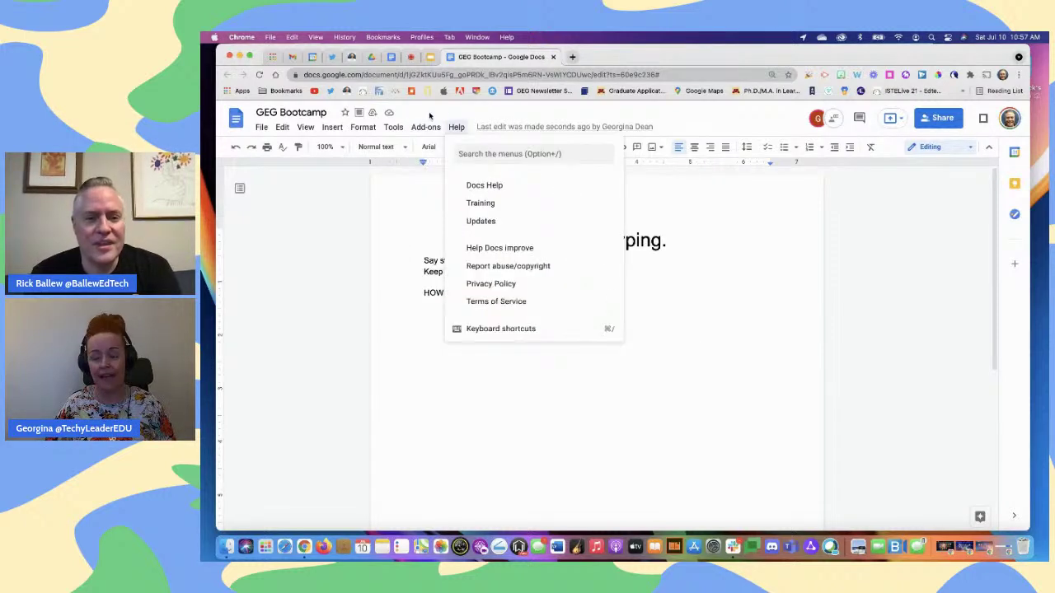
pyautogui.click(484, 347)
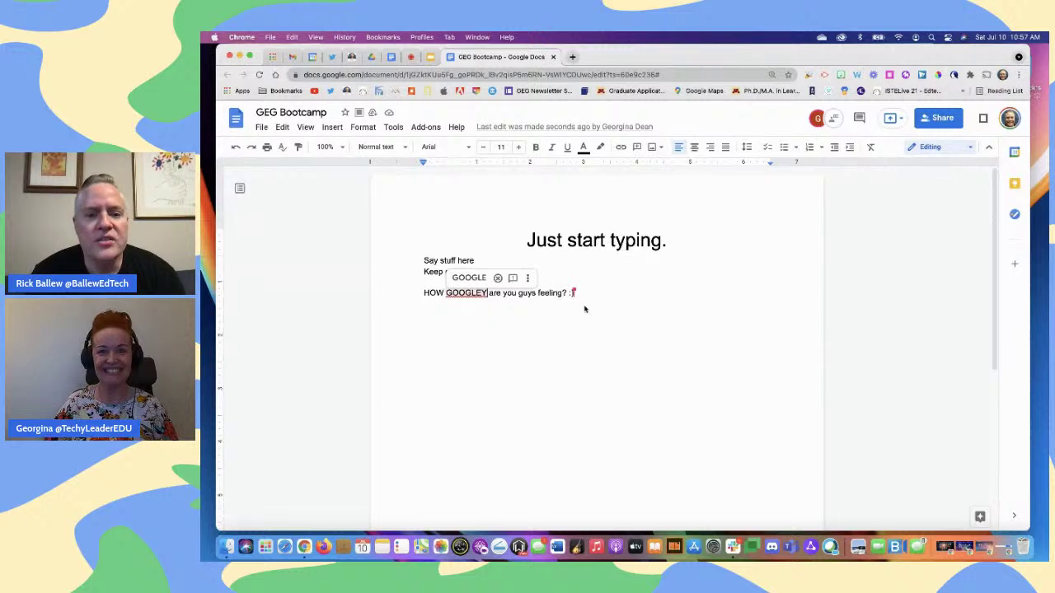
pyautogui.click(631, 374)
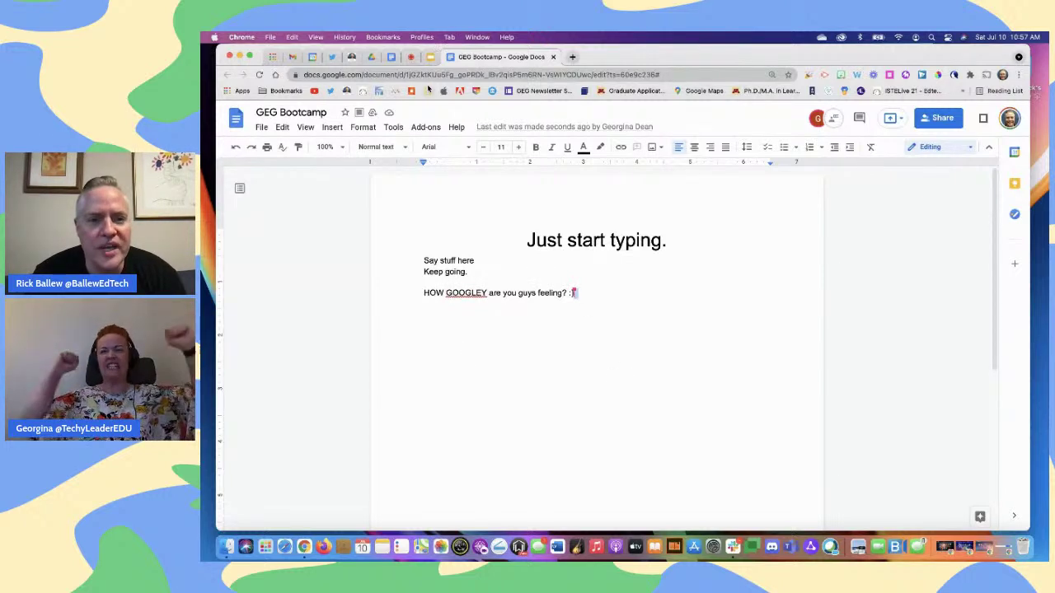
# Browse the Get add-ons Marketplace, close it, and show Accessibility Checker for Docs' commands
pyautogui.click(420, 125)
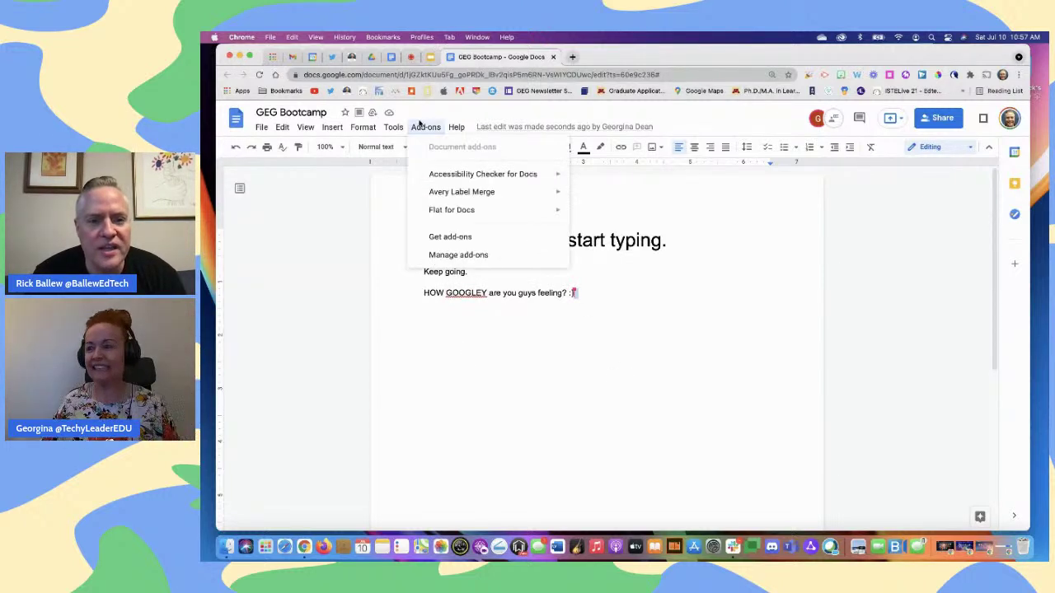
pyautogui.click(451, 235)
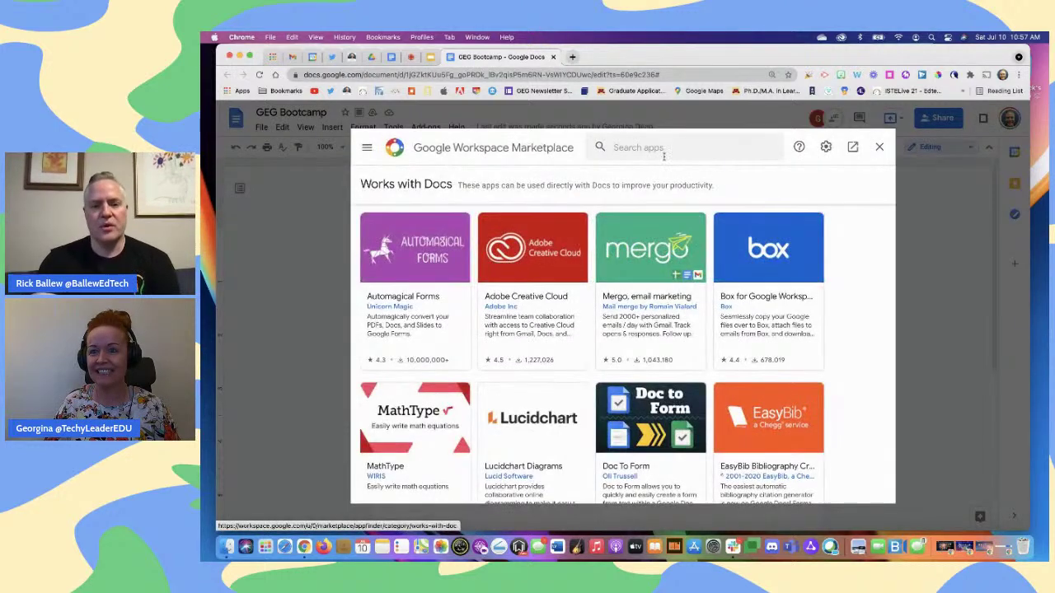
pyautogui.click(880, 147)
pyautogui.click(426, 127)
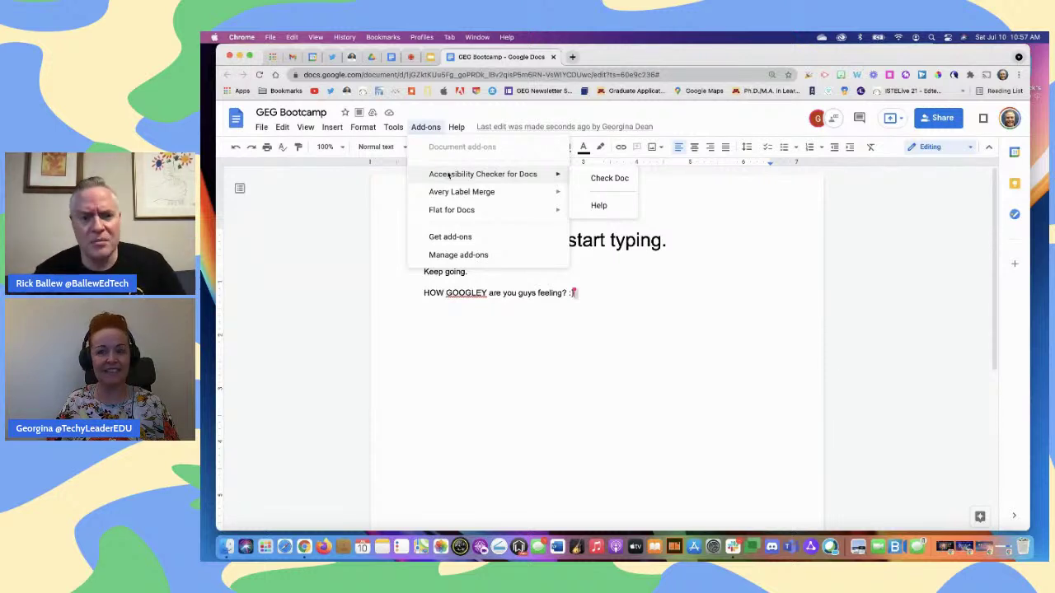
# Run Accessibility Checker's Check Doc, clear the document title, and re-check the untitled doc
pyautogui.click(606, 178)
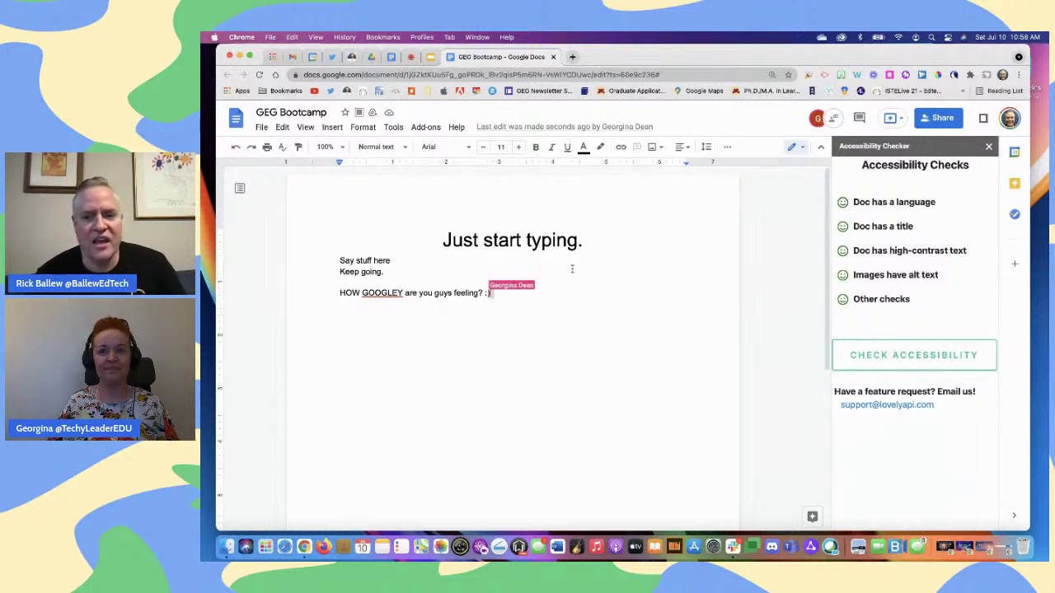
pyautogui.click(253, 110)
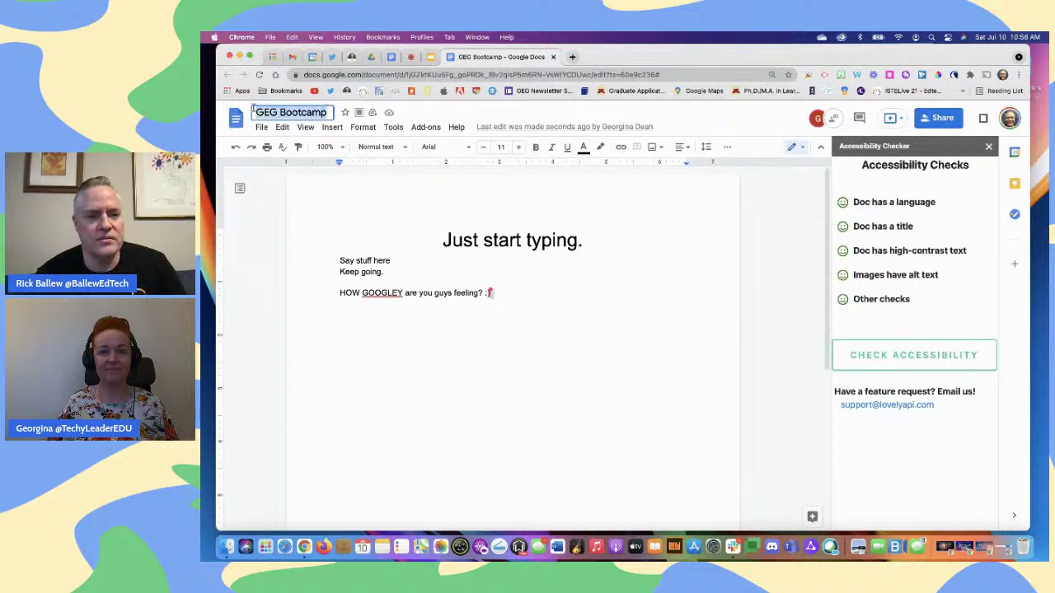
pyautogui.press('BackSpace')
pyautogui.click(582, 320)
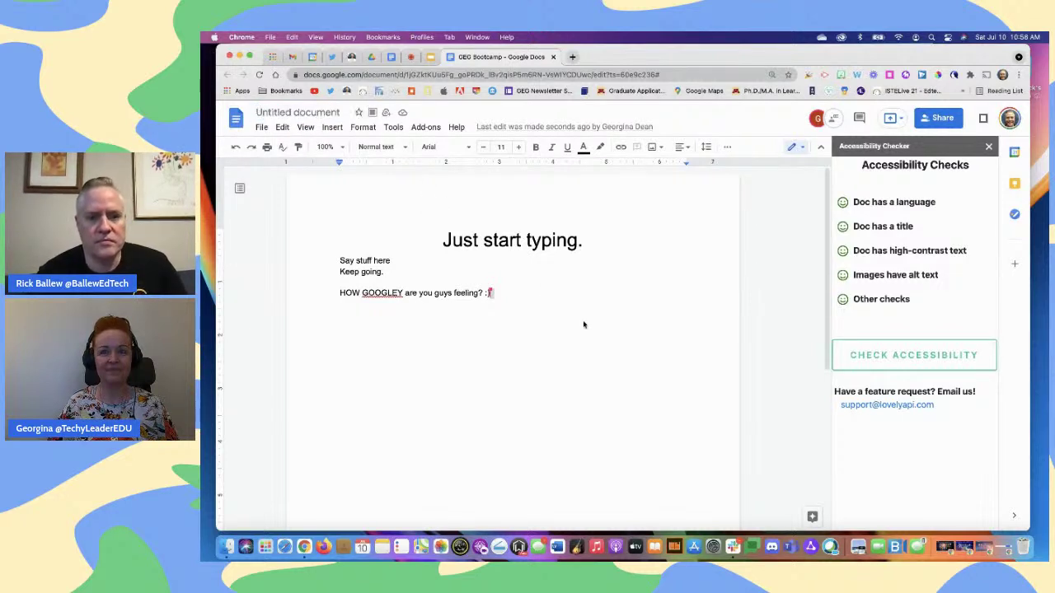
pyautogui.click(903, 358)
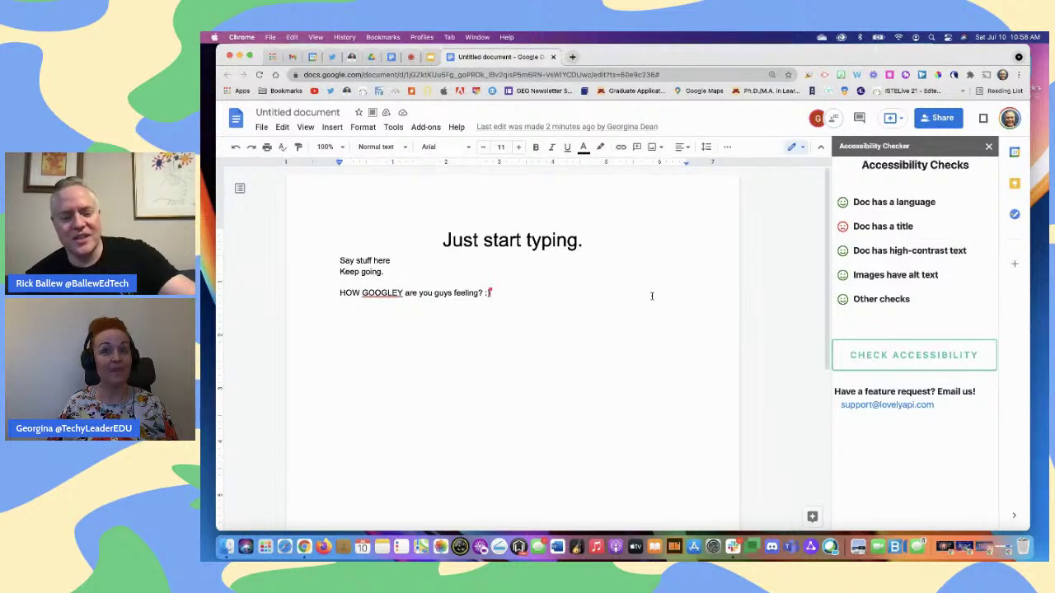
# Trim 'Keep going.' to 'Keep', title the doc 'Just start typing', re-check, and close the checker
pyautogui.press('BackSpace')
pyautogui.press('BackSpace')
pyautogui.press('BackSpace')
pyautogui.press('BackSpace')
pyautogui.press('BackSpace')
pyautogui.press('BackSpace')
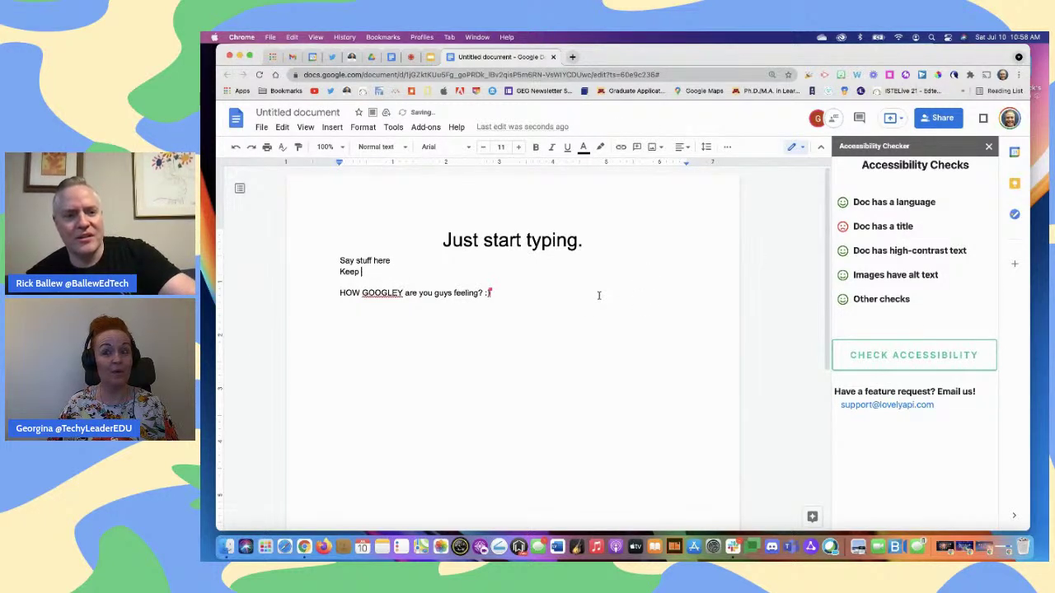
pyautogui.click(295, 112)
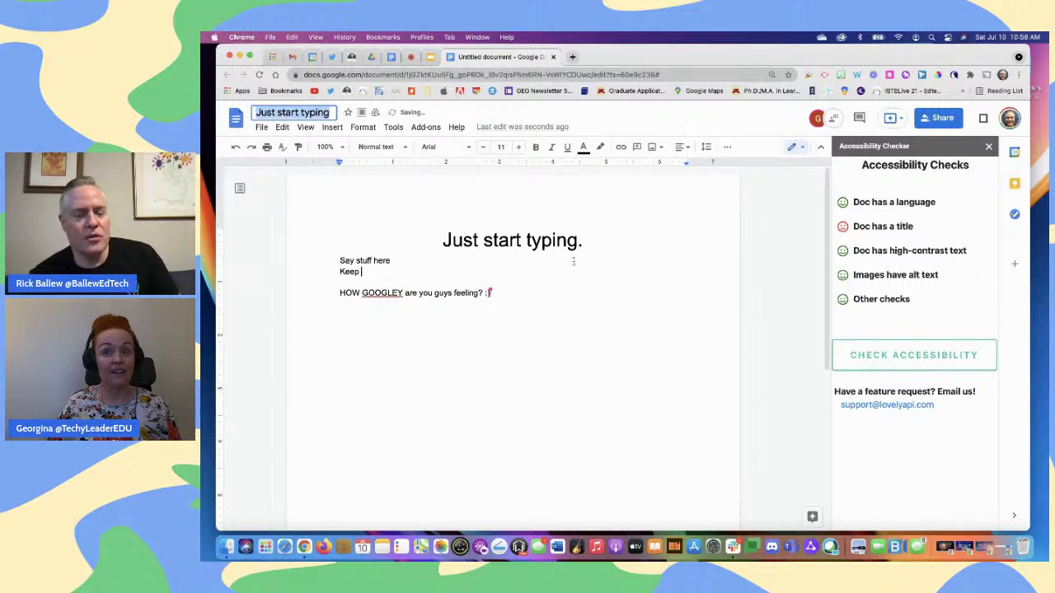
pyautogui.press('Return')
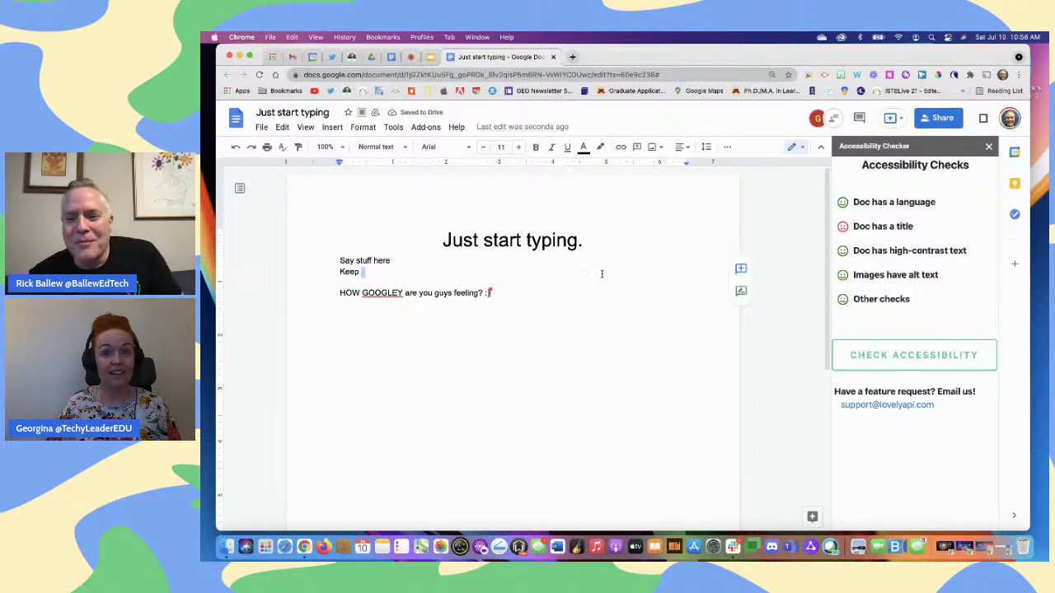
pyautogui.click(910, 358)
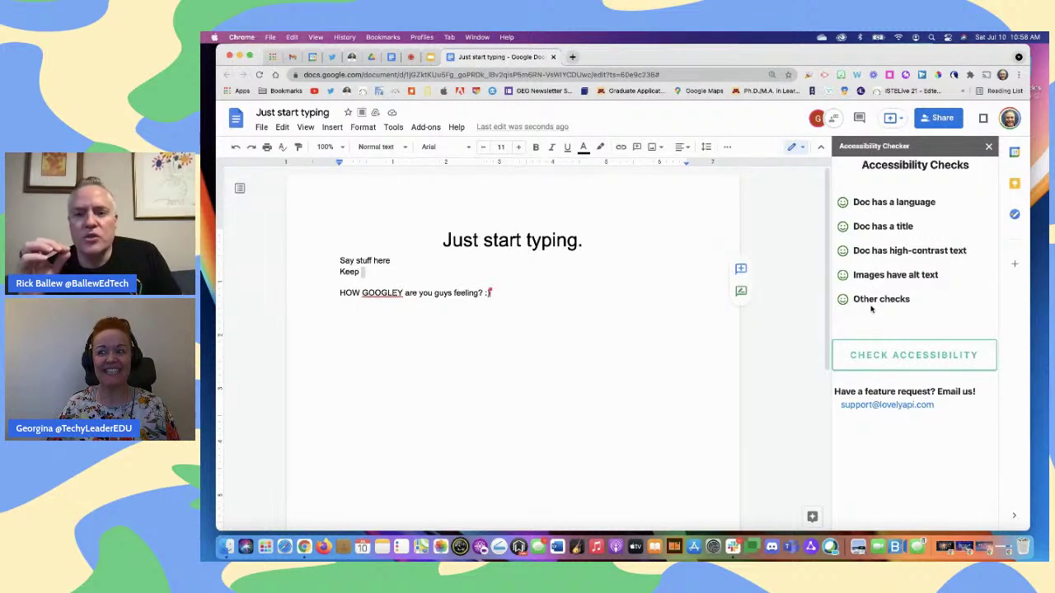
pyautogui.click(989, 146)
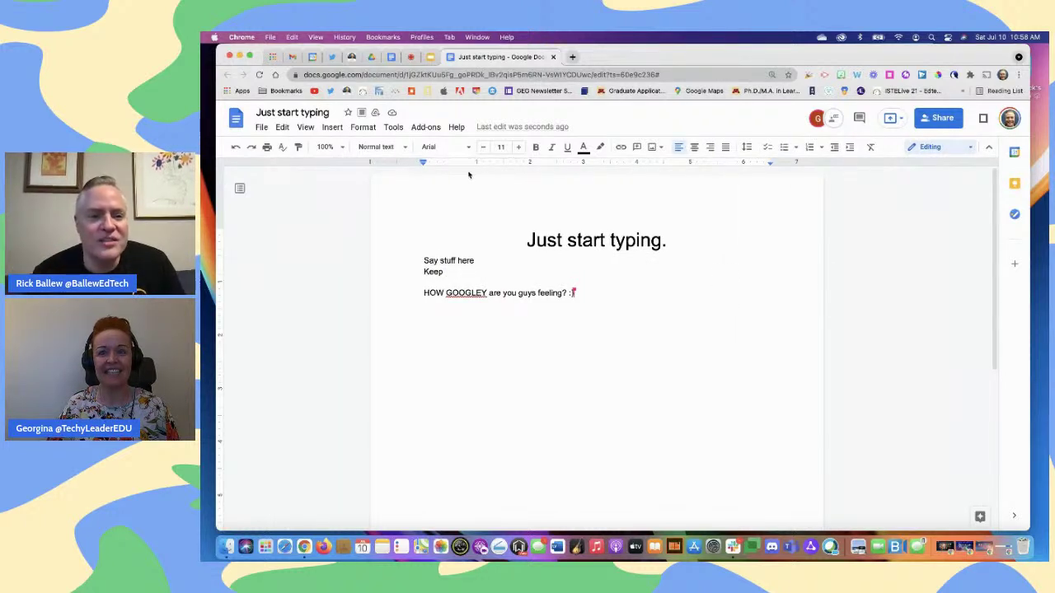
# Show the Add-ons menu listing Avery Label Merge and Accessibility Checker for Docs
pyautogui.click(425, 127)
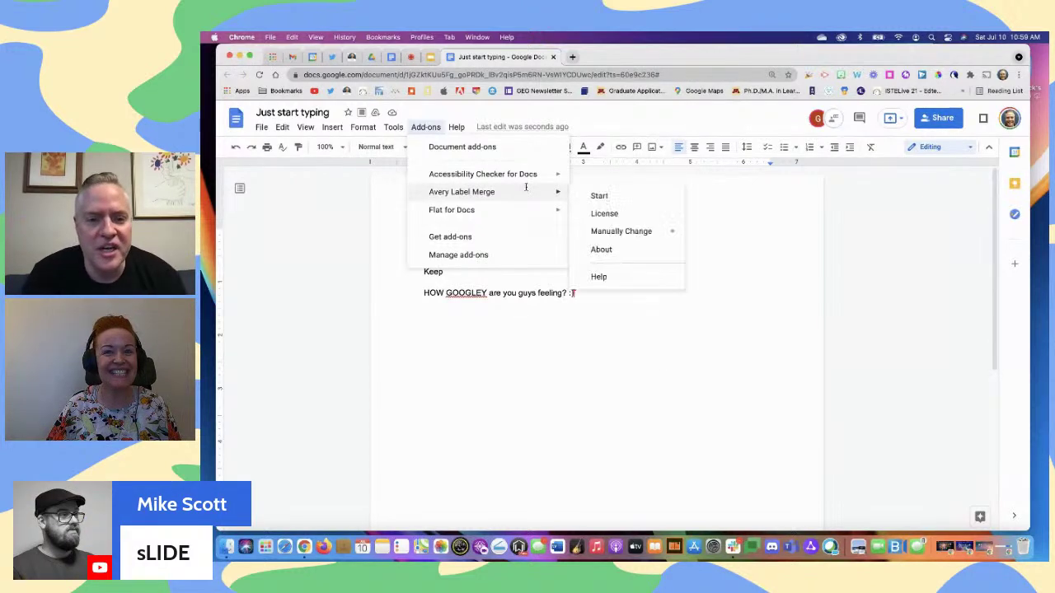
pyautogui.moveTo(517, 178)
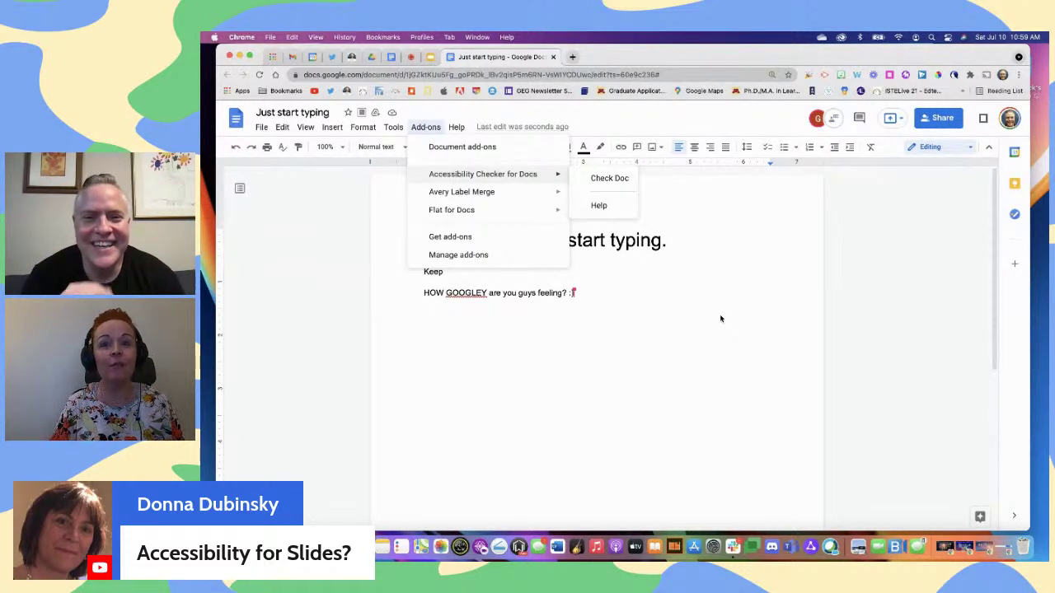
# Read the viewer comments in the StreamYard studio, then return to the 'Just start typing' doc
pyautogui.click(410, 57)
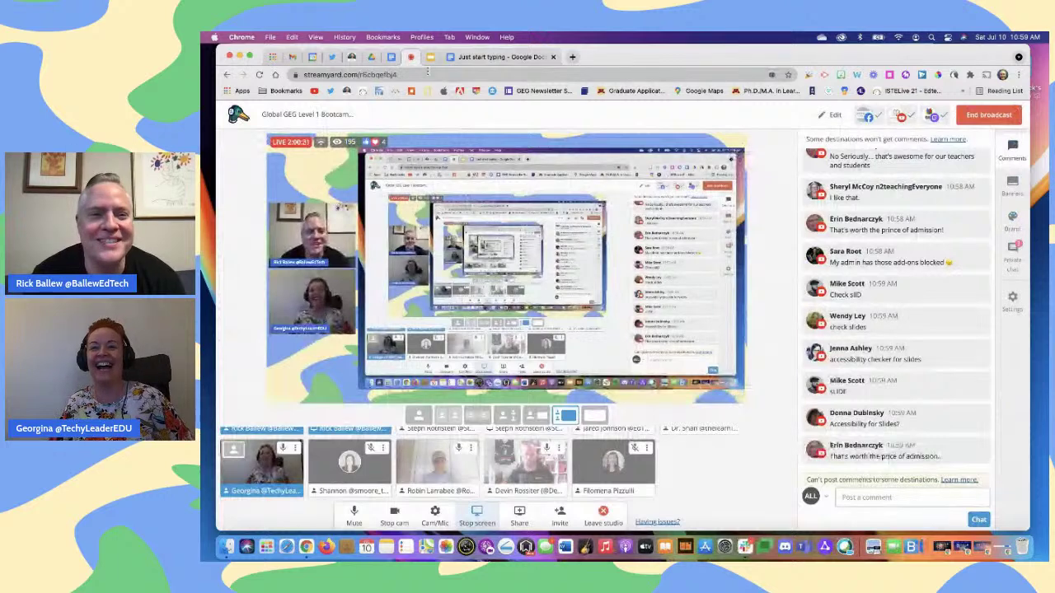
pyautogui.click(498, 57)
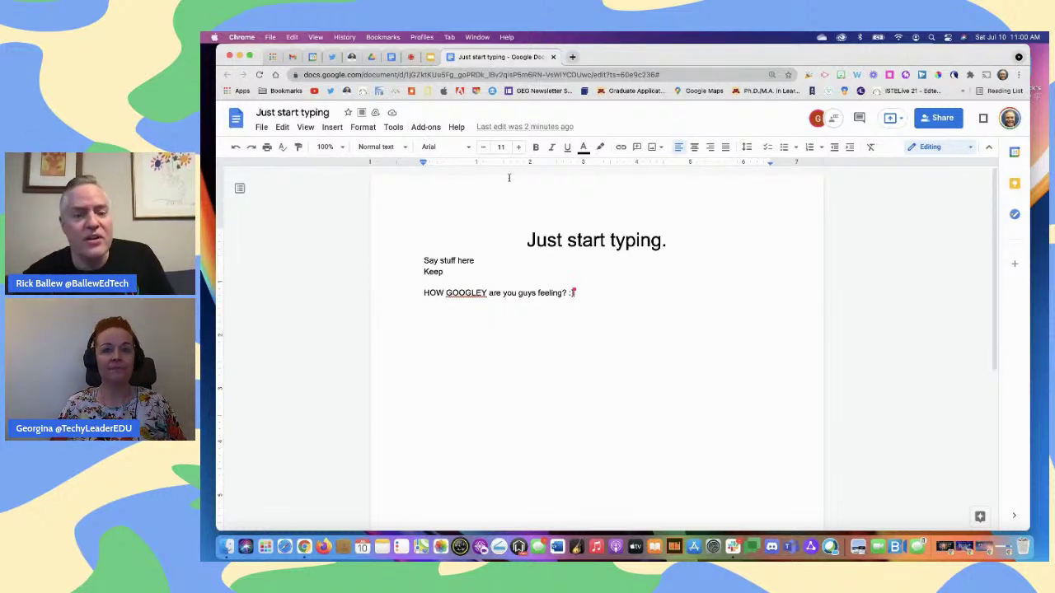
# Scroll through Chrome's Extensions list showing Screencastify, Wakelet and Grackle Accessibility Checker
pyautogui.click(969, 75)
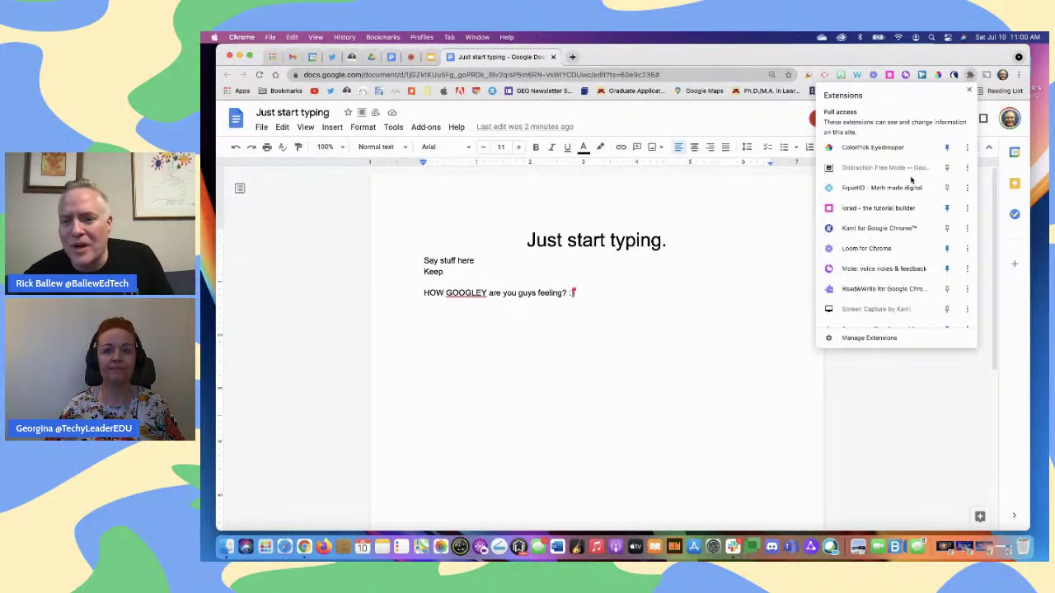
pyautogui.scroll(-1, 911, 180)
pyautogui.scroll(-5, 911, 179)
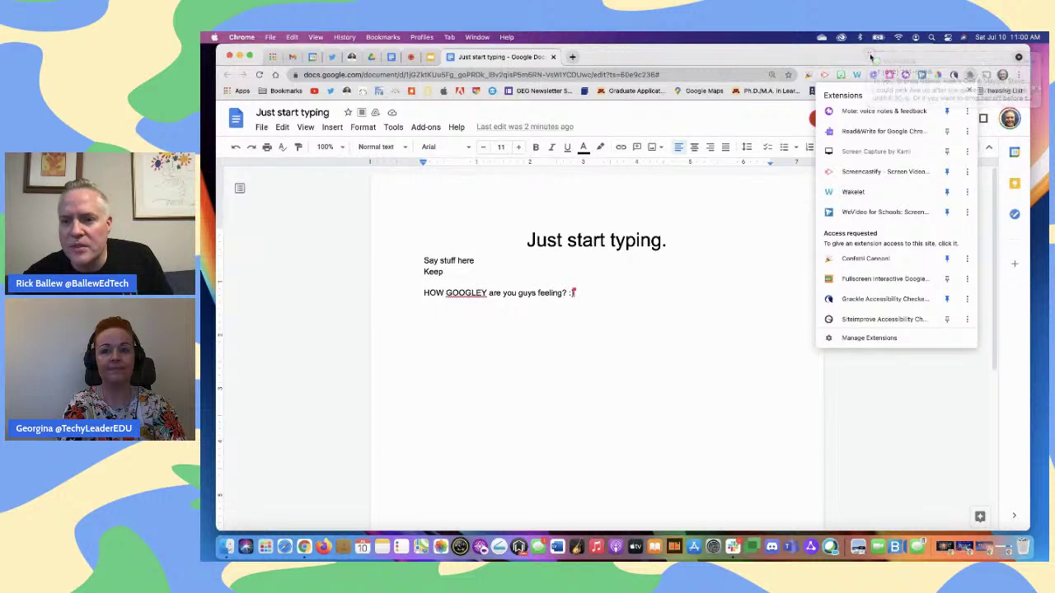
pyautogui.scroll(-2, 906, 245)
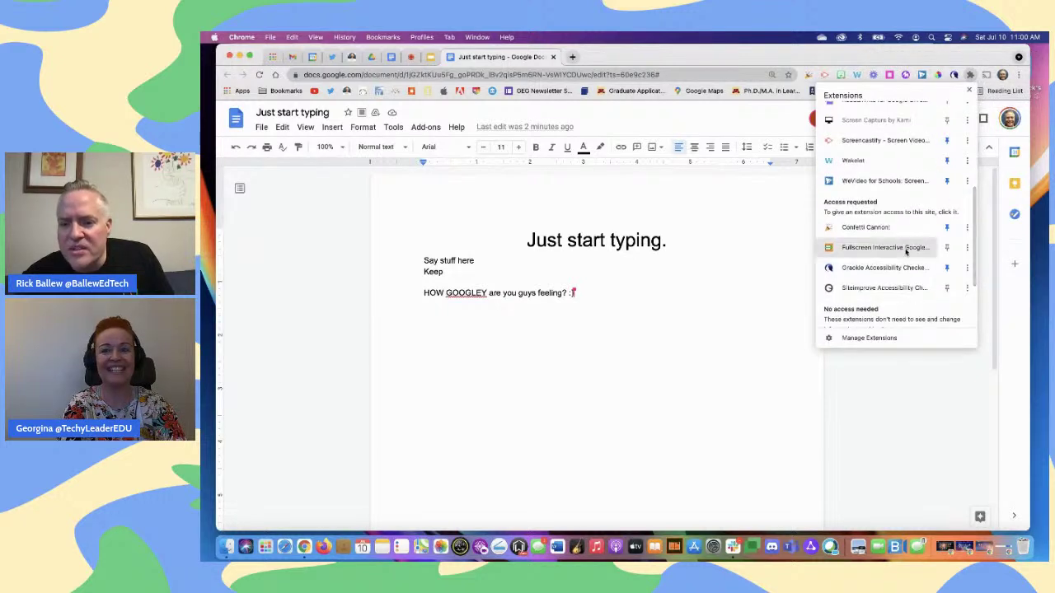
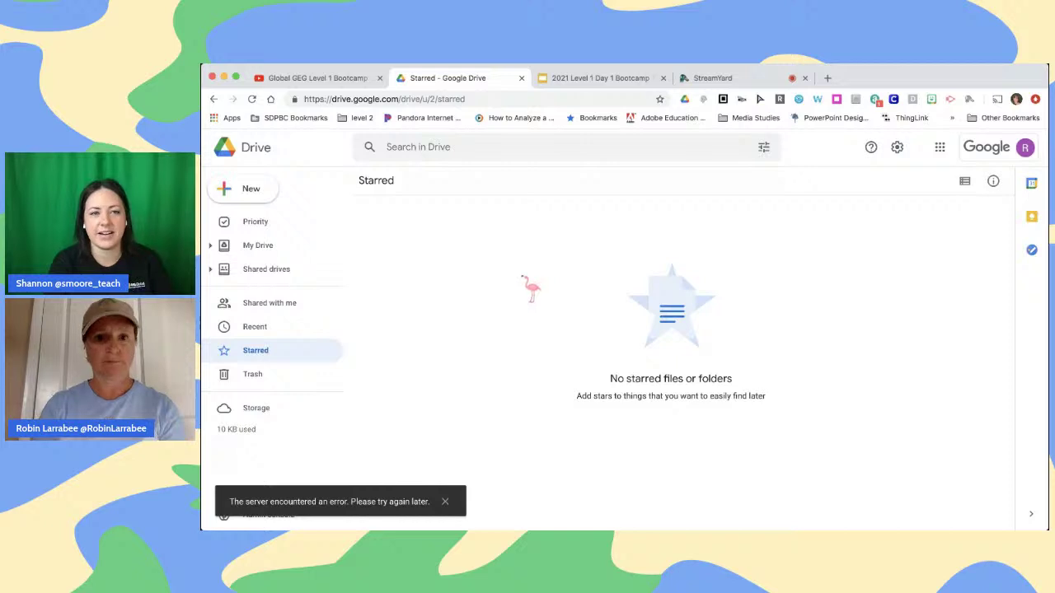
# Switch from Drive's empty Starred page to the 2021 Level 1 Day 1 Bootcamp slide deck
pyautogui.click(588, 79)
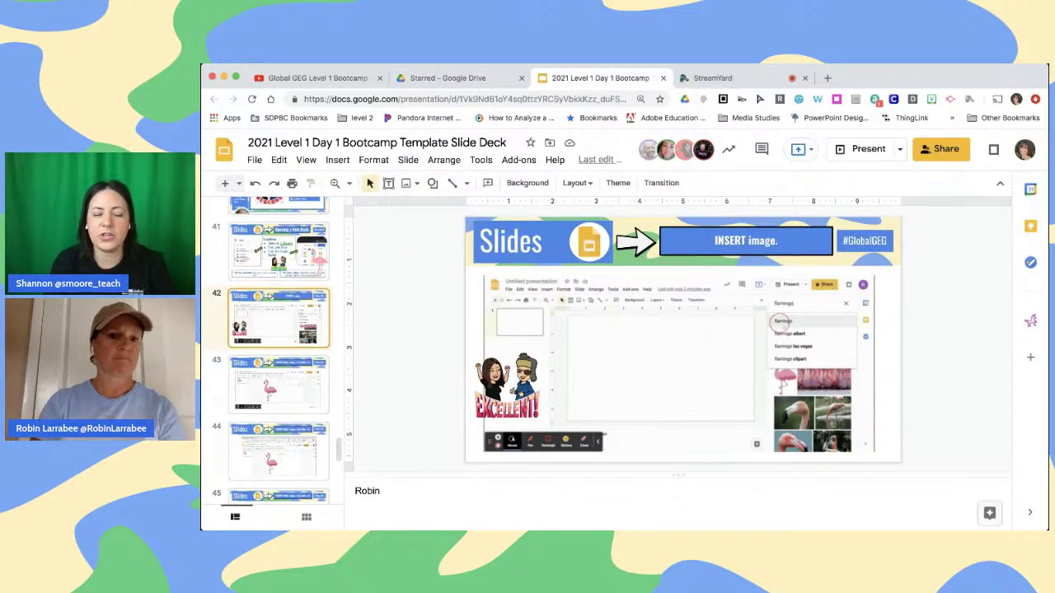
# Step back through slides 40 and 39, then show slide 41 'Opening a New Deck'
pyautogui.scroll(2, 303, 216)
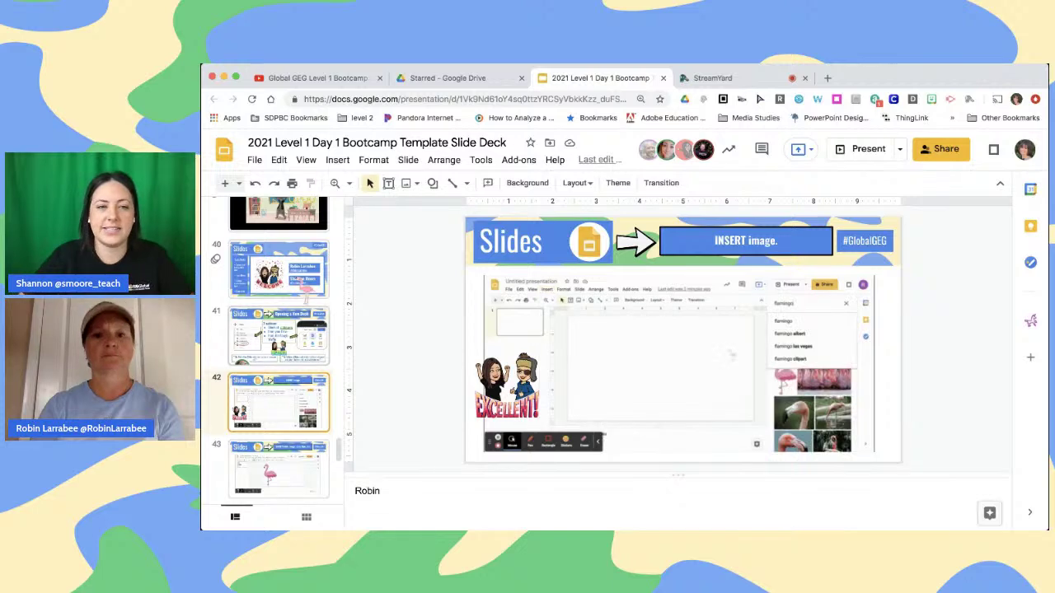
pyautogui.click(307, 286)
pyautogui.scroll(1, 307, 285)
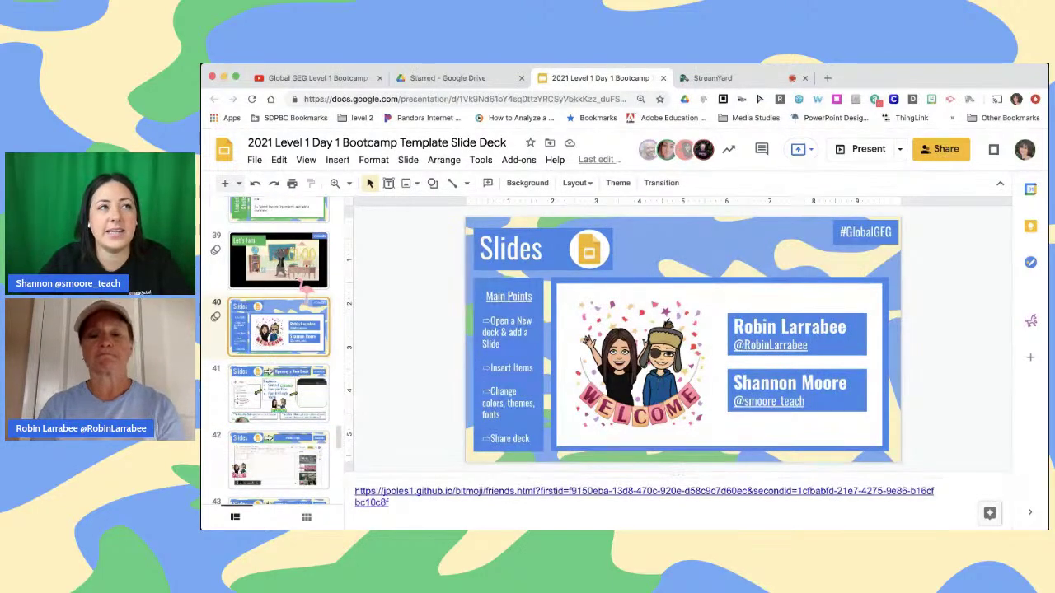
pyautogui.click(307, 285)
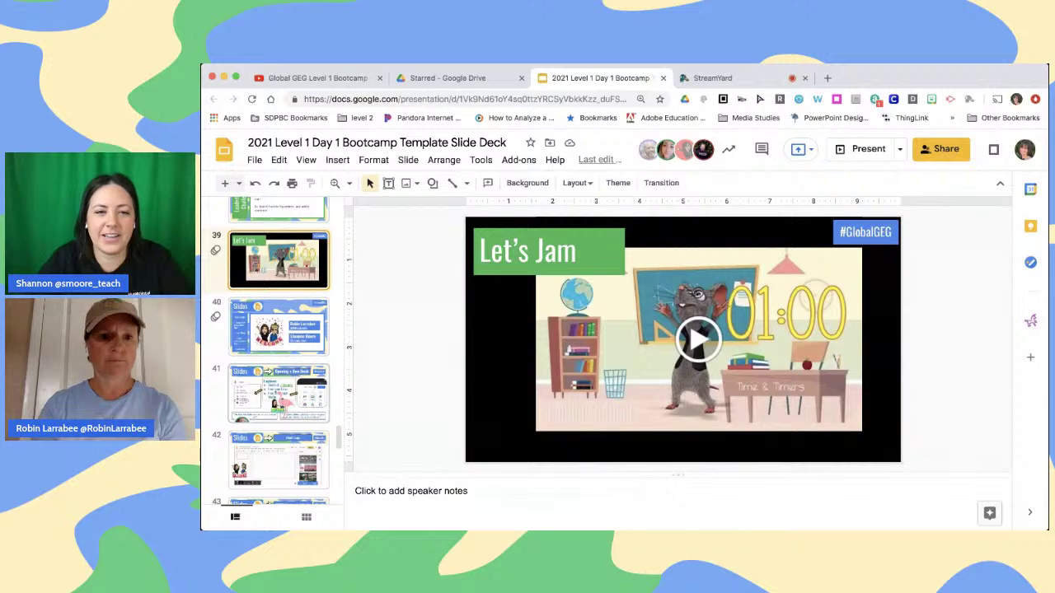
pyautogui.click(276, 398)
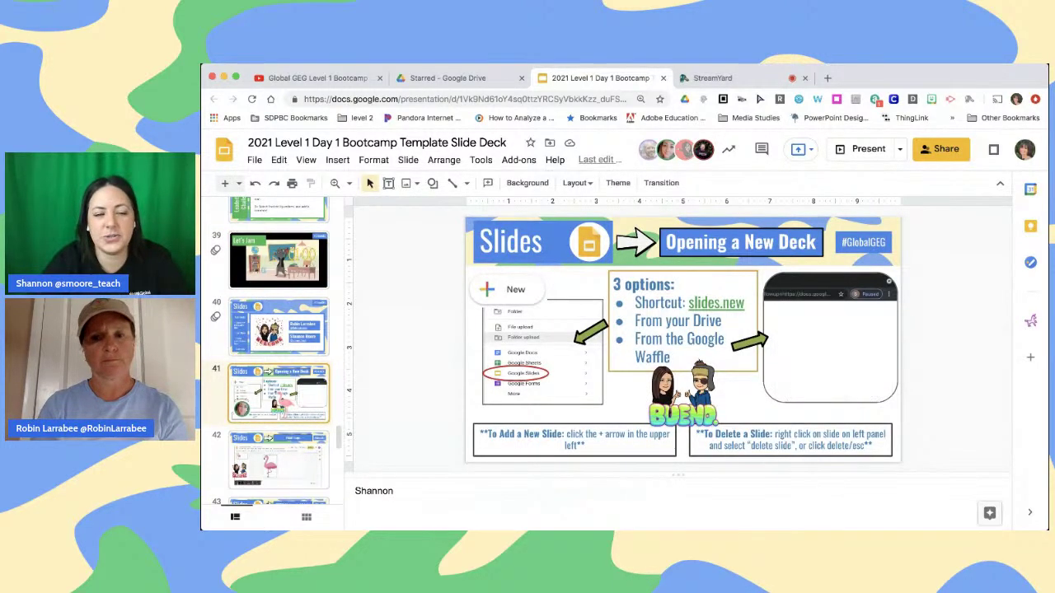
pyautogui.scroll(-2, 282, 402)
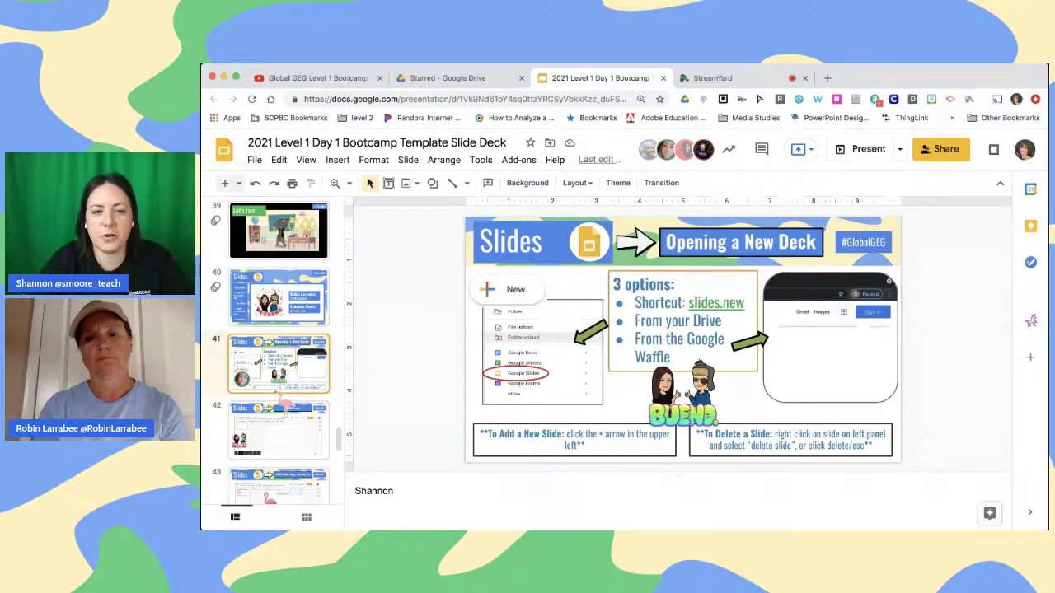
pyautogui.scroll(-3, 272, 350)
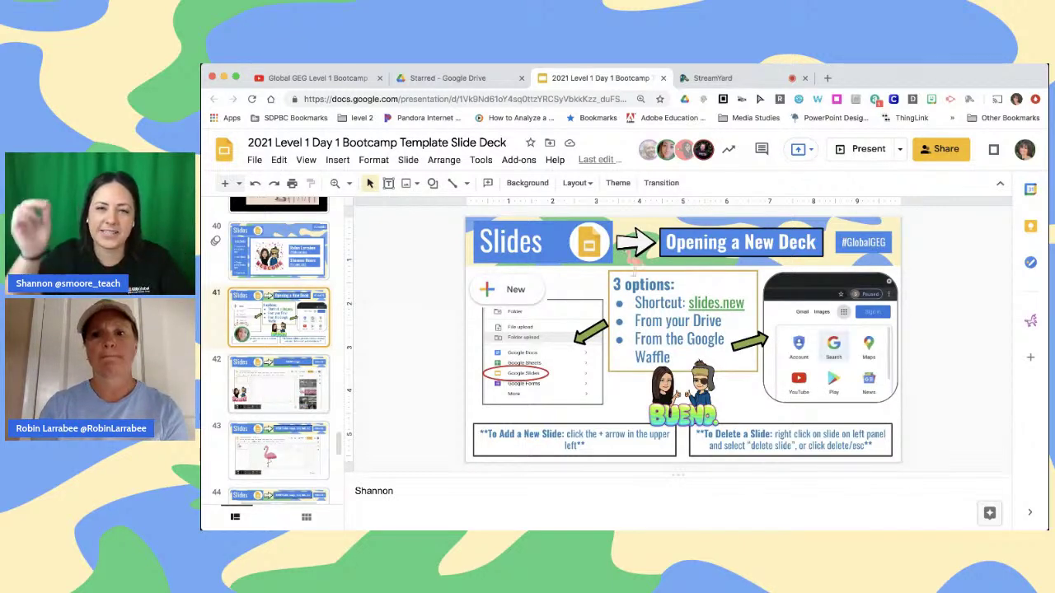
pyautogui.click(829, 79)
pyautogui.write('slides')
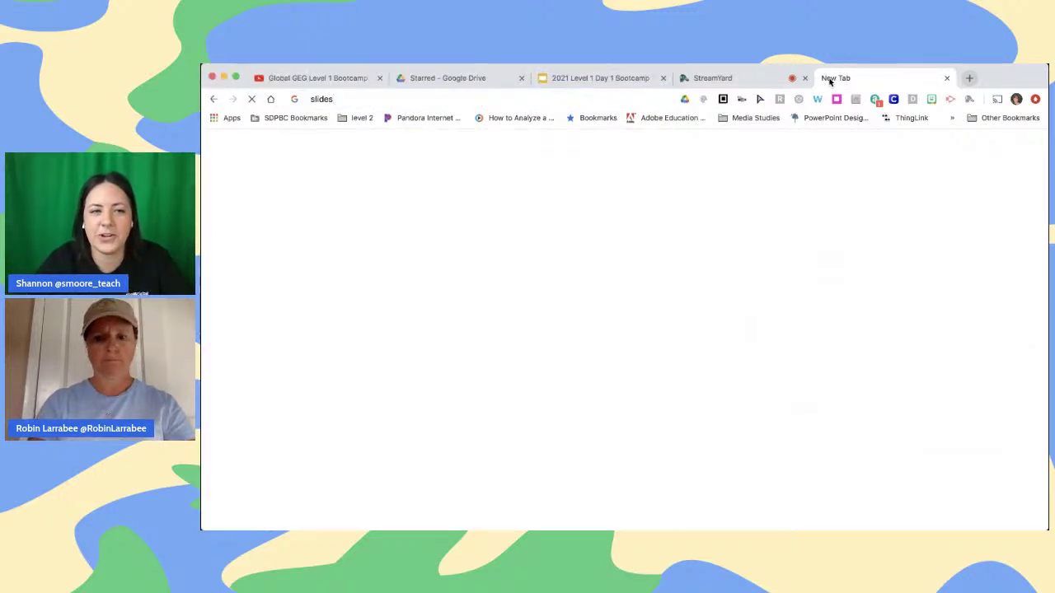
pyautogui.write('.new')
pyautogui.press('Return')
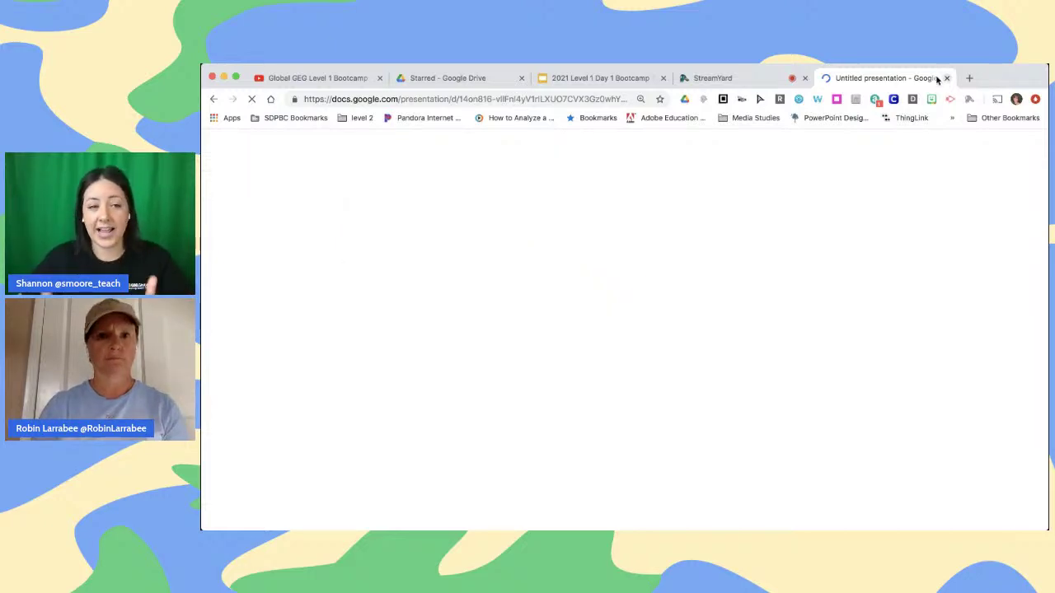
pyautogui.click(946, 78)
pyautogui.click(620, 78)
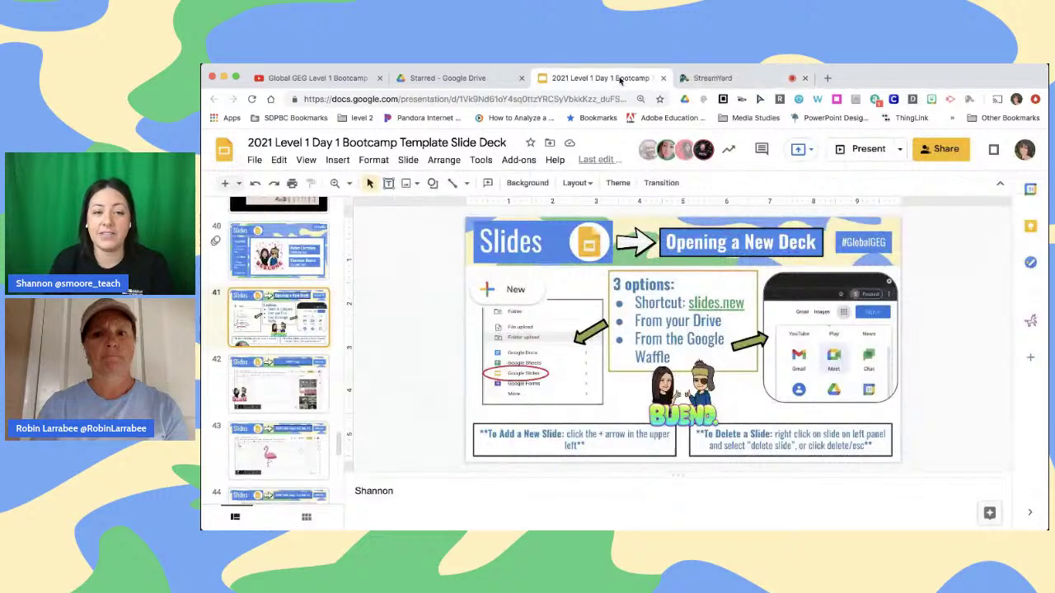
# Create a blank presentation via Drive's New > Google Slides, close its Themes panel, and return to Starred
pyautogui.click(451, 78)
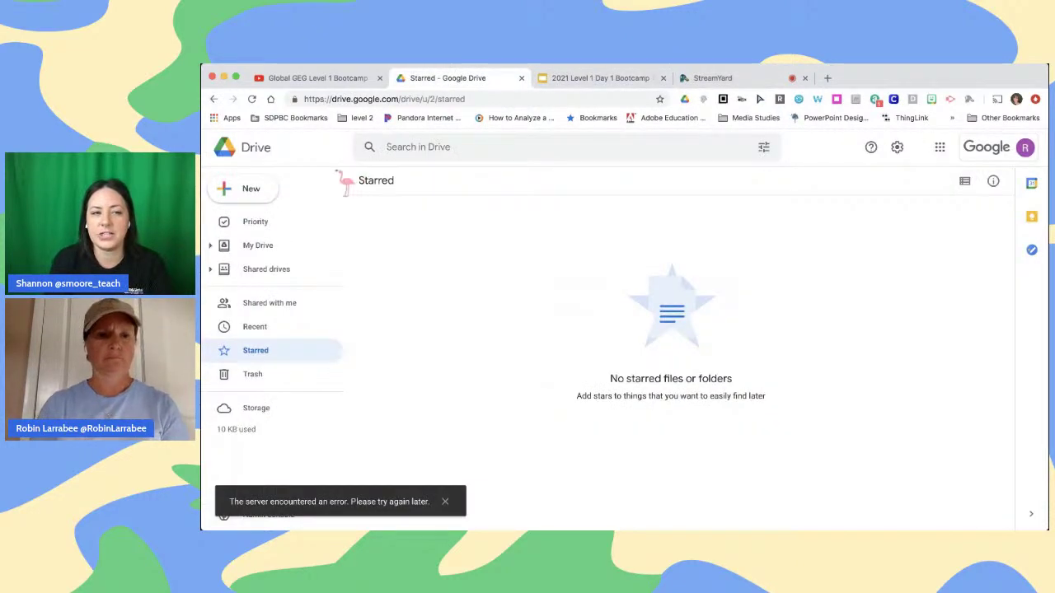
pyautogui.click(254, 189)
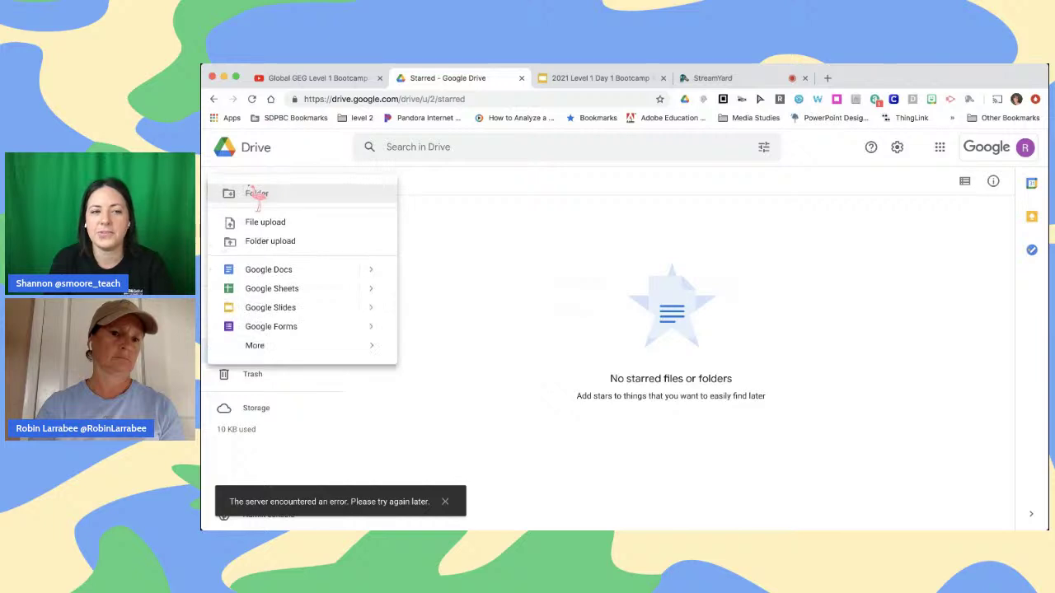
pyautogui.click(268, 309)
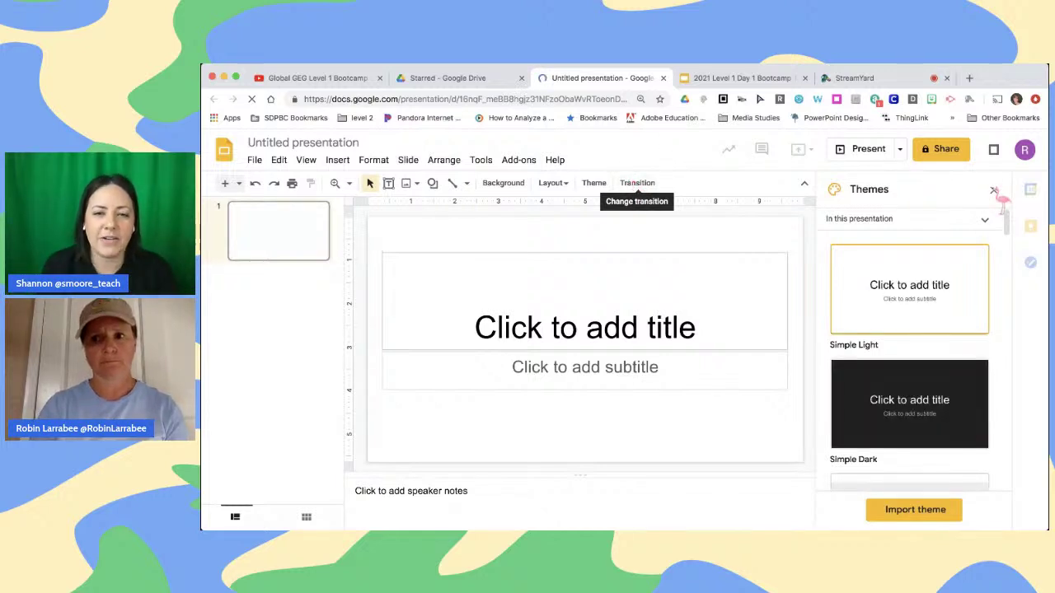
pyautogui.click(994, 191)
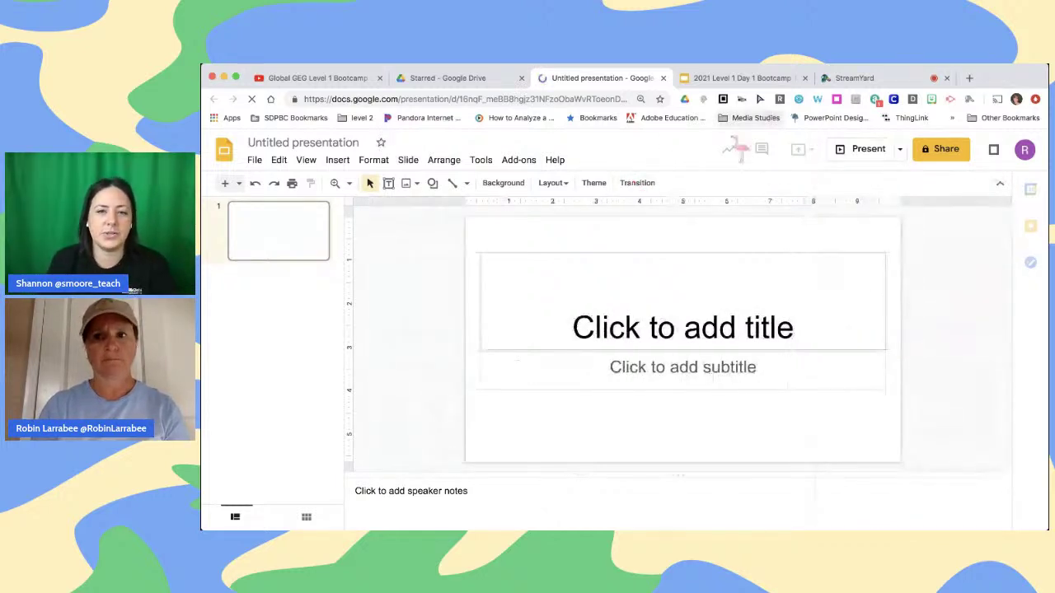
pyautogui.click(448, 78)
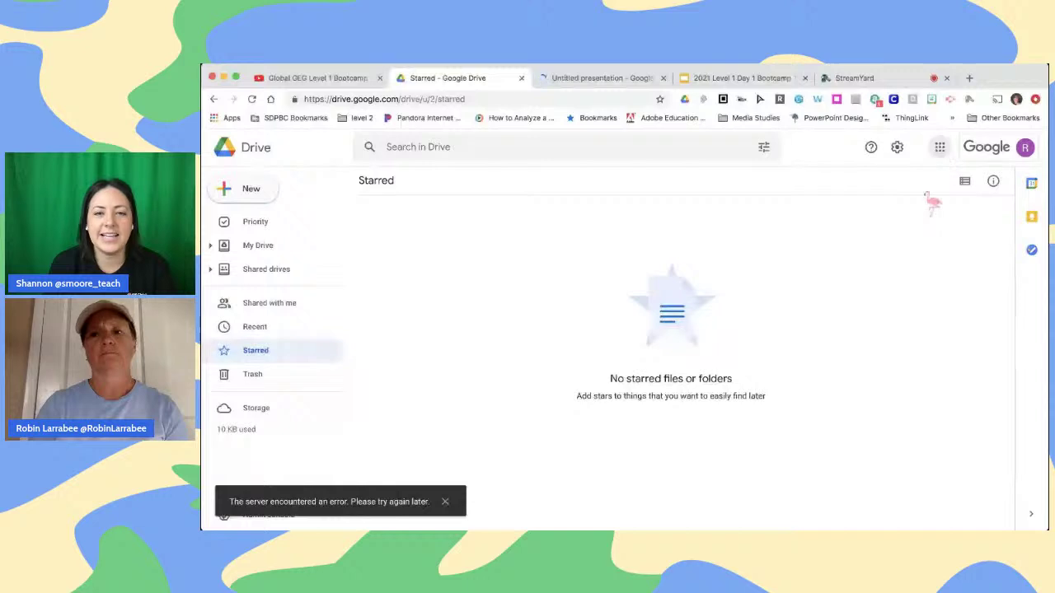
# Show the Google apps list in Drive, then return to the Untitled presentation tab
pyautogui.click(941, 153)
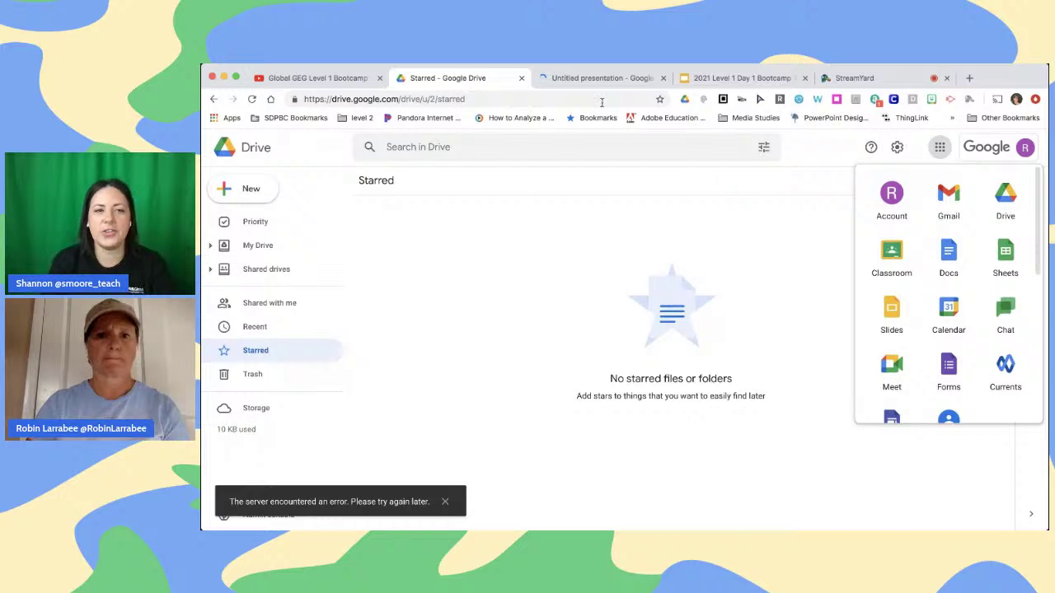
pyautogui.click(583, 78)
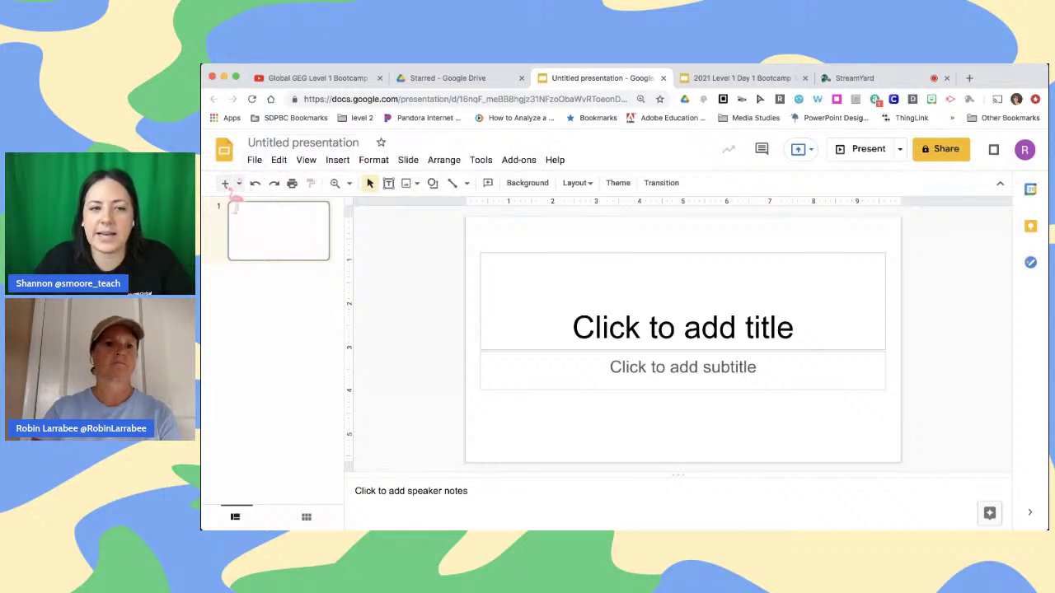
# Add a second slide with the + New slide button, checking and dismissing the layout choices
pyautogui.click(230, 189)
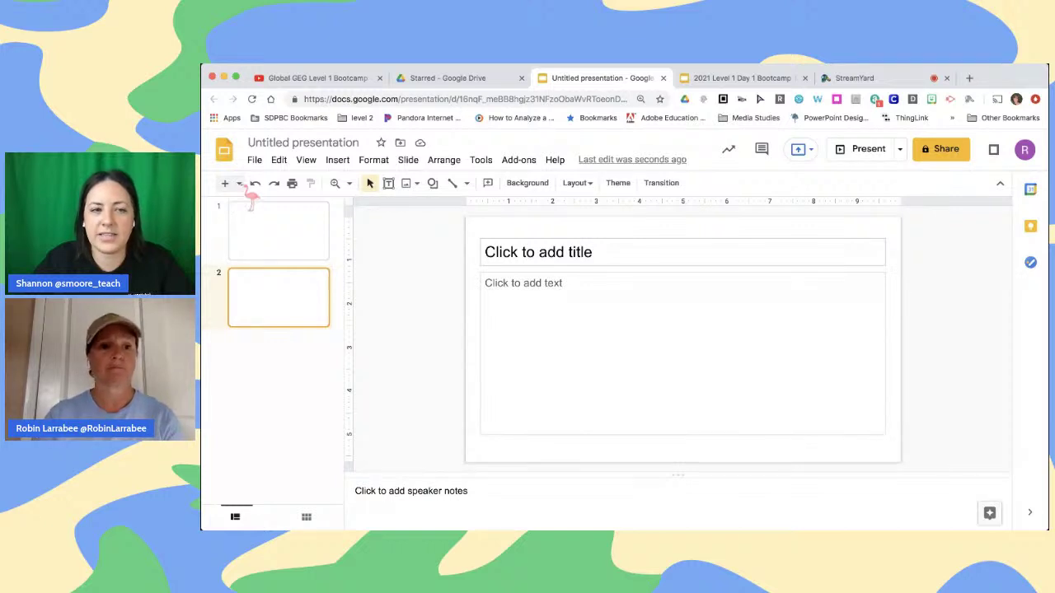
pyautogui.click(239, 184)
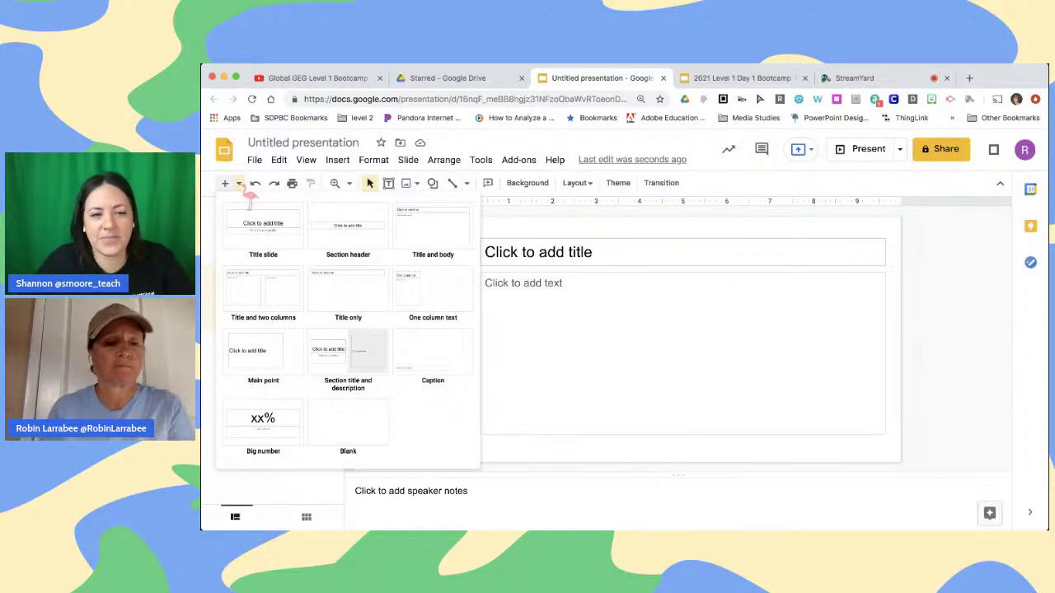
pyautogui.click(245, 190)
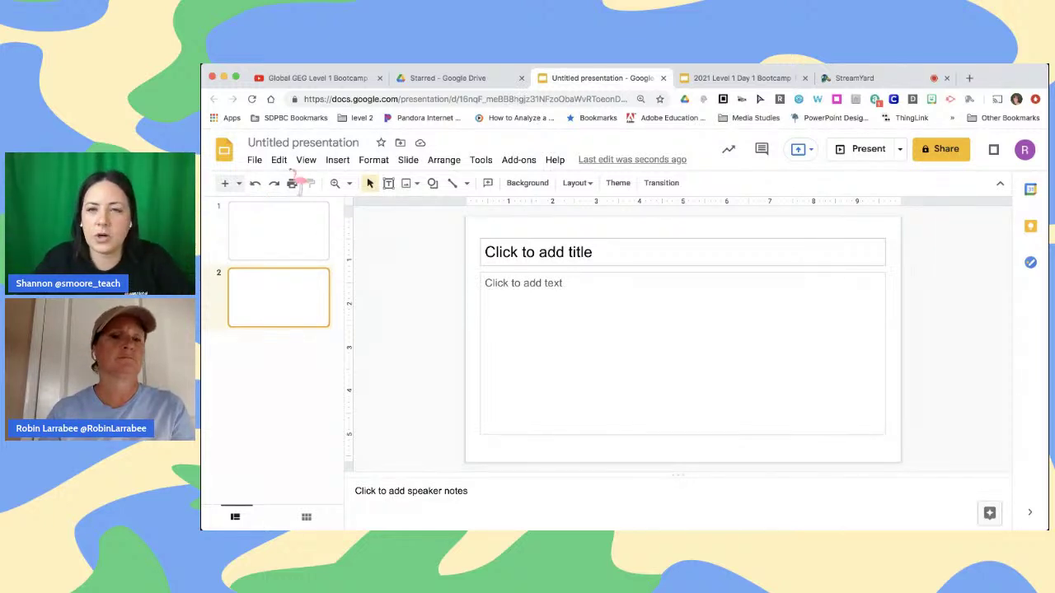
# Add a third slide after slide 2 using the filmstrip's right-click New slide option
pyautogui.click(277, 227)
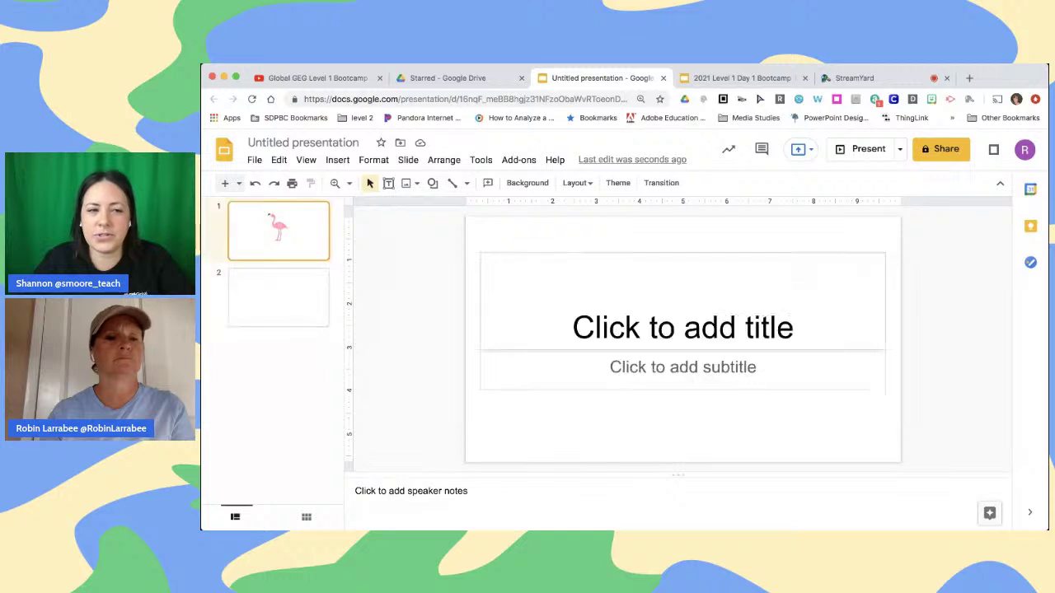
pyautogui.moveTo(278, 301); pyautogui.dragTo(283, 353)
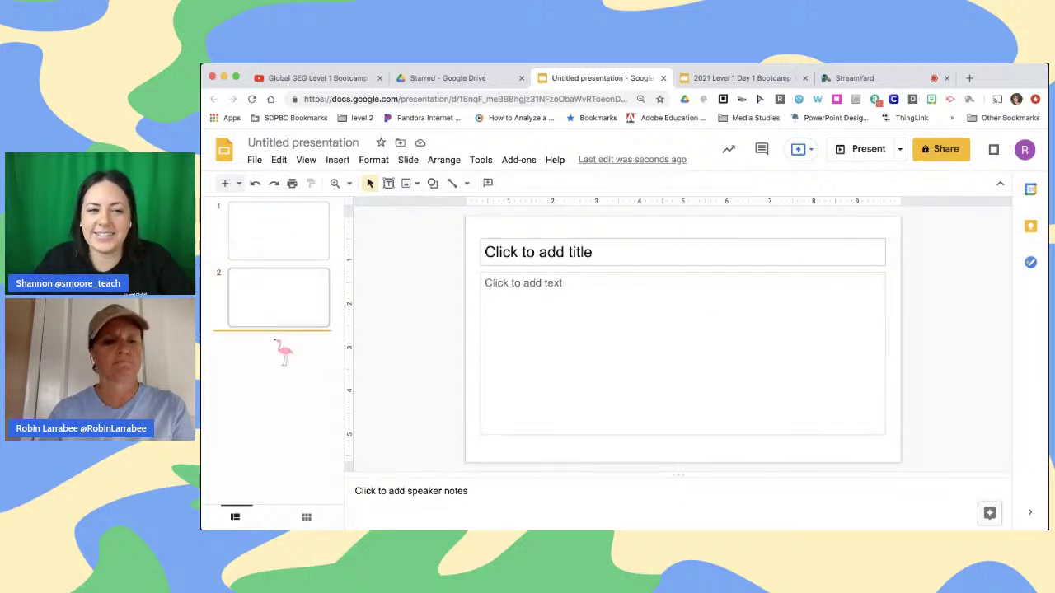
pyautogui.rightClick(283, 353)
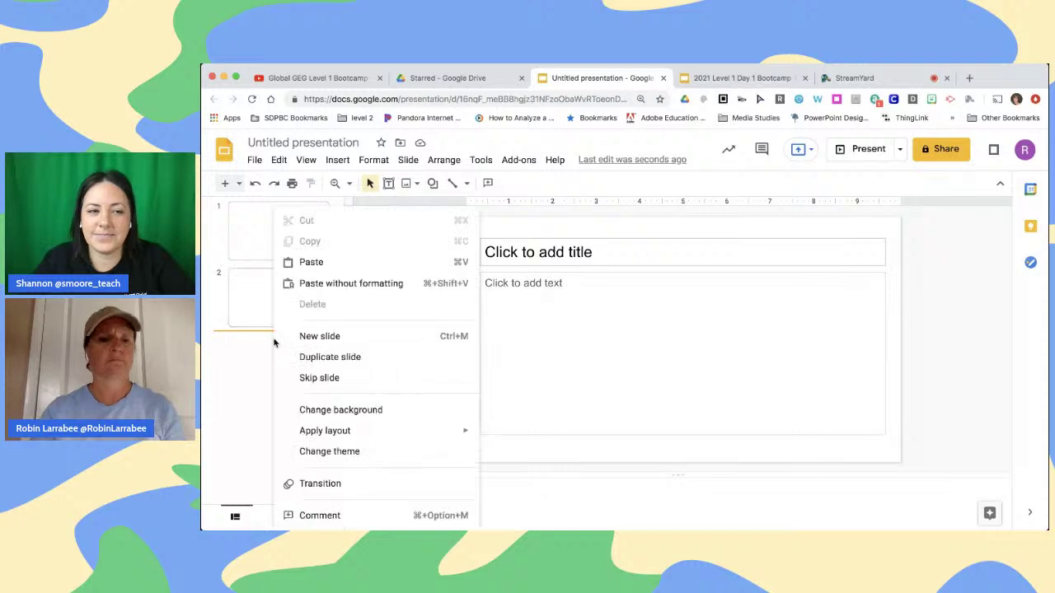
pyautogui.click(319, 336)
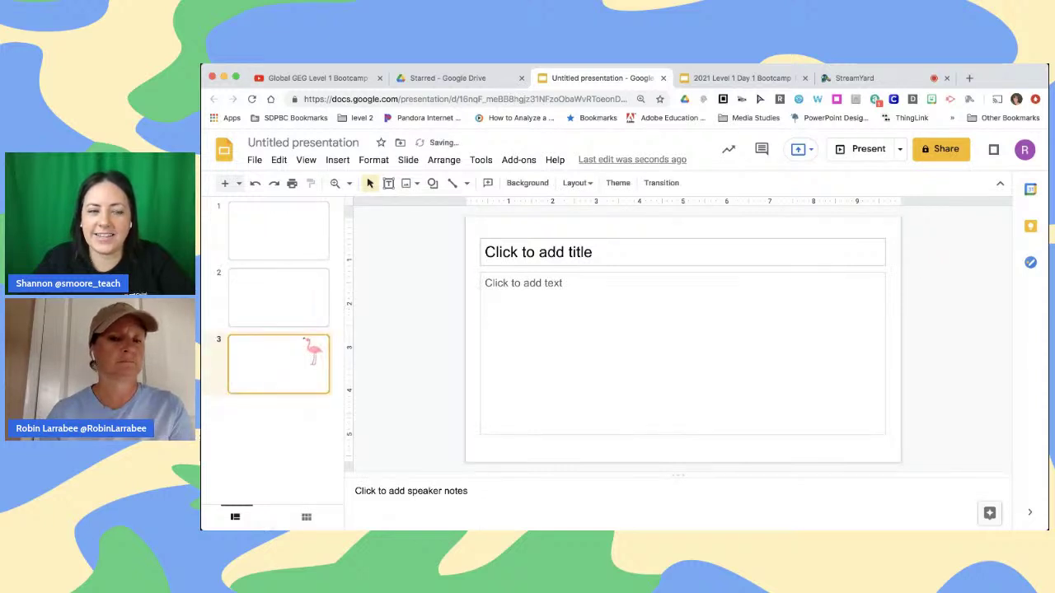
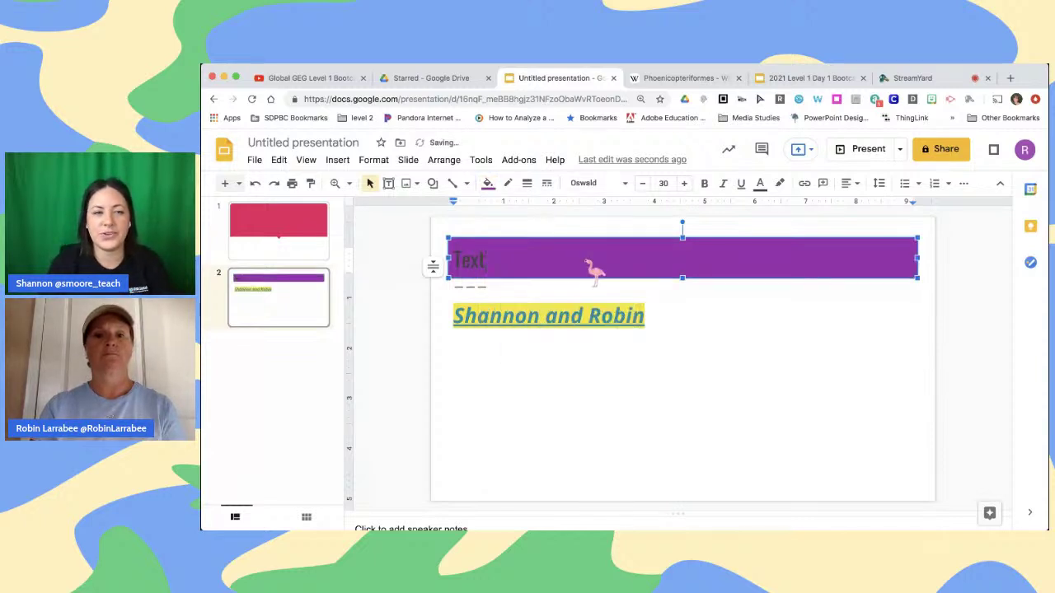
# Make the word 'Text' in the purple title bar white
pyautogui.click(683, 383)
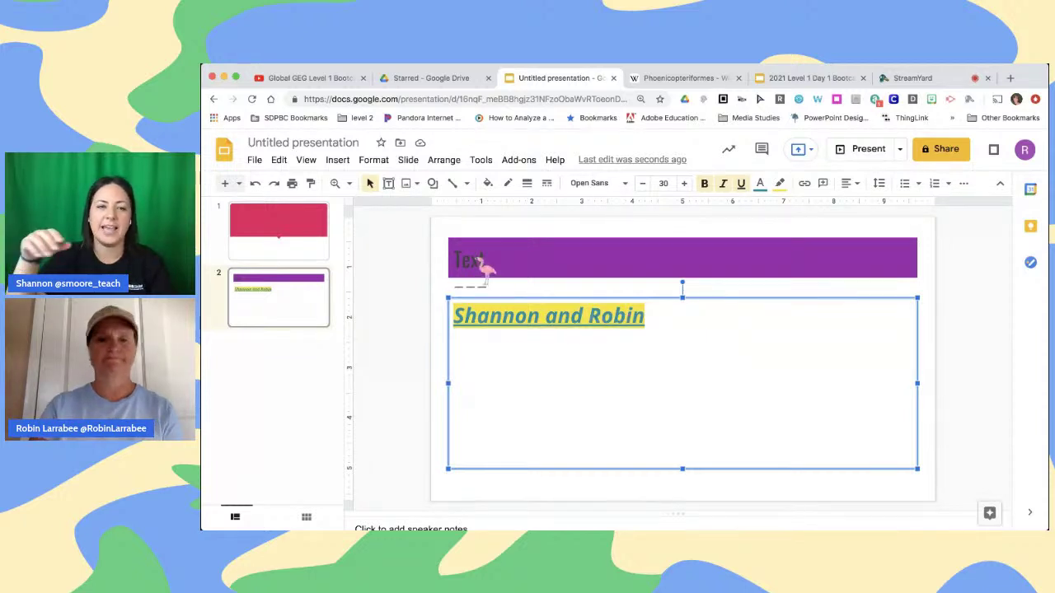
pyautogui.doubleClick(483, 264)
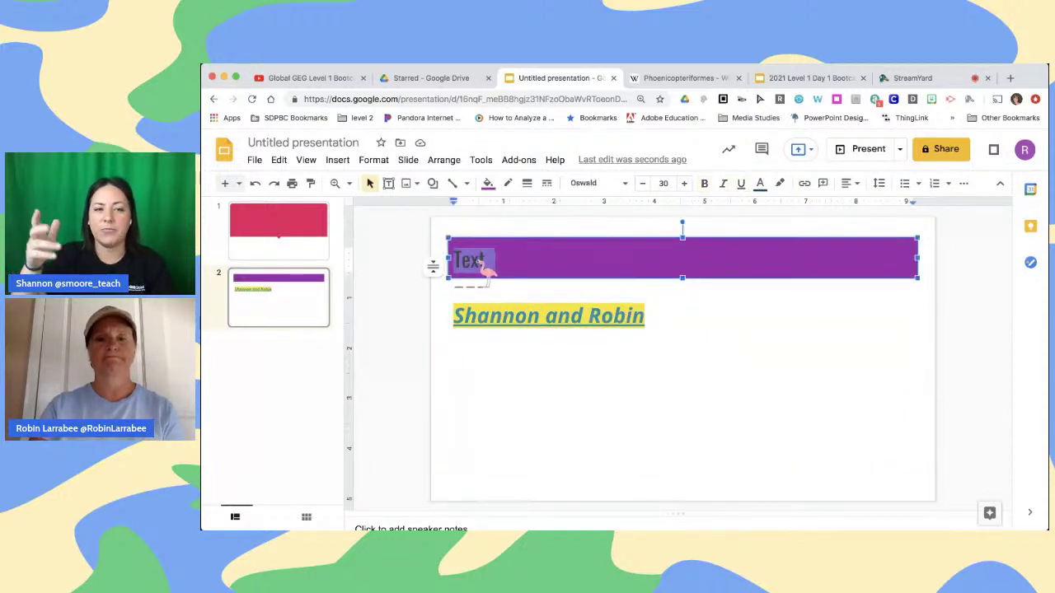
pyautogui.click(760, 183)
pyautogui.click(779, 236)
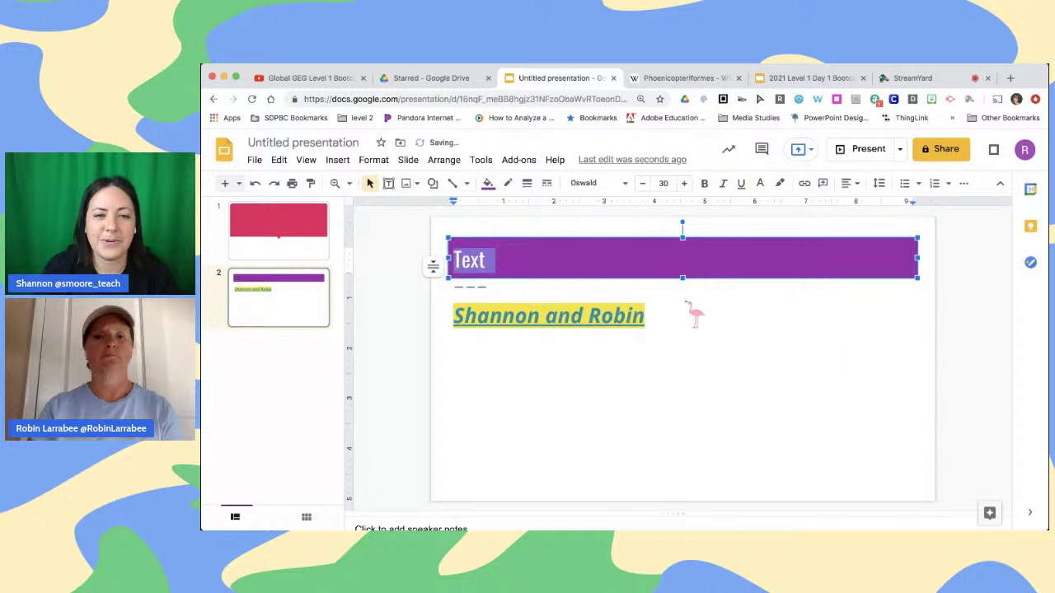
pyautogui.click(694, 322)
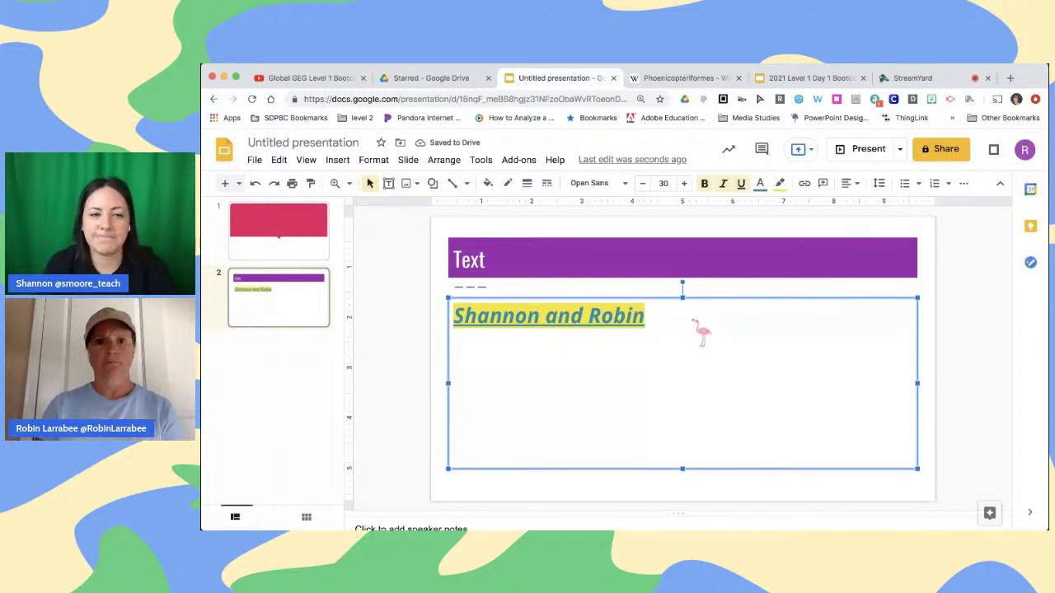
# Give the purple title bar a teal border
pyautogui.click(587, 262)
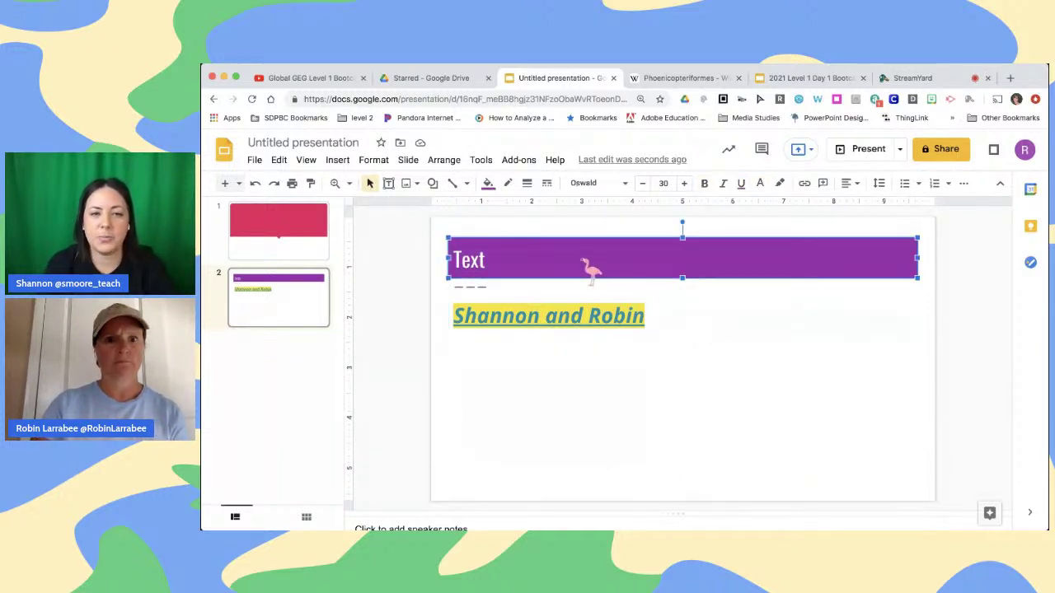
pyautogui.click(466, 184)
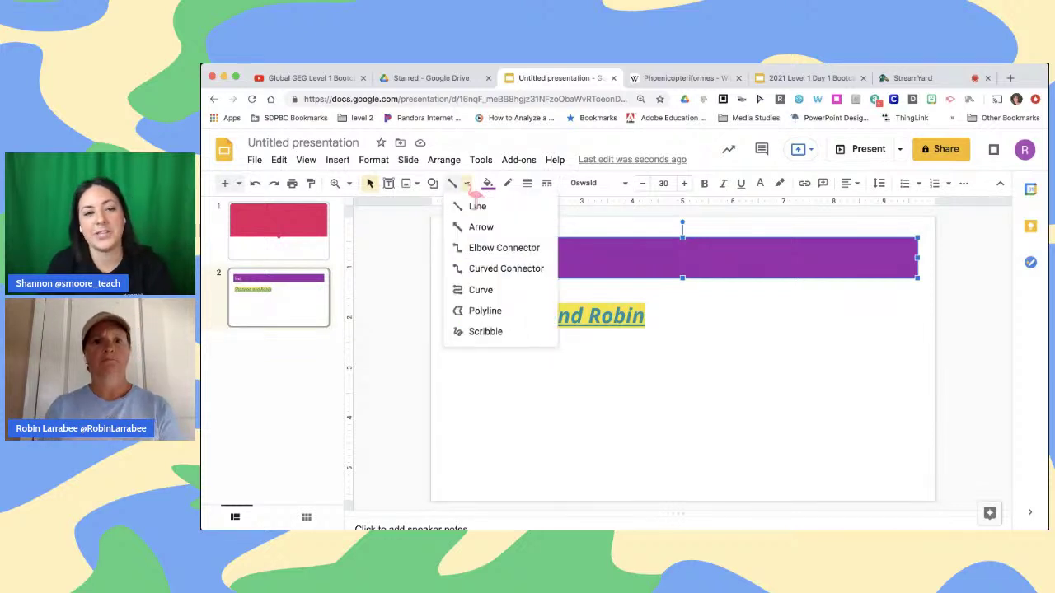
pyautogui.click(506, 184)
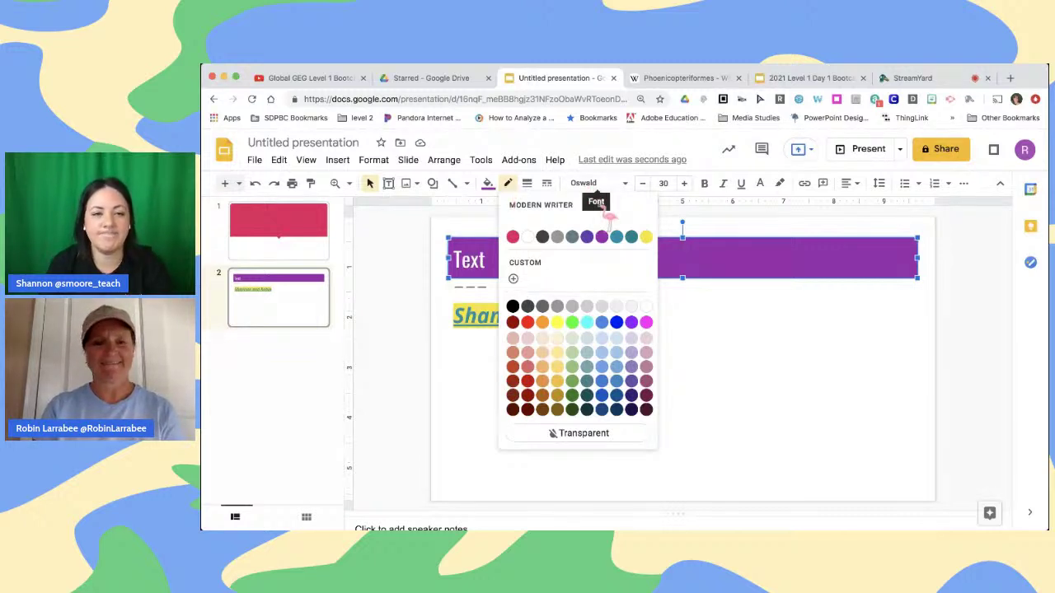
pyautogui.click(626, 239)
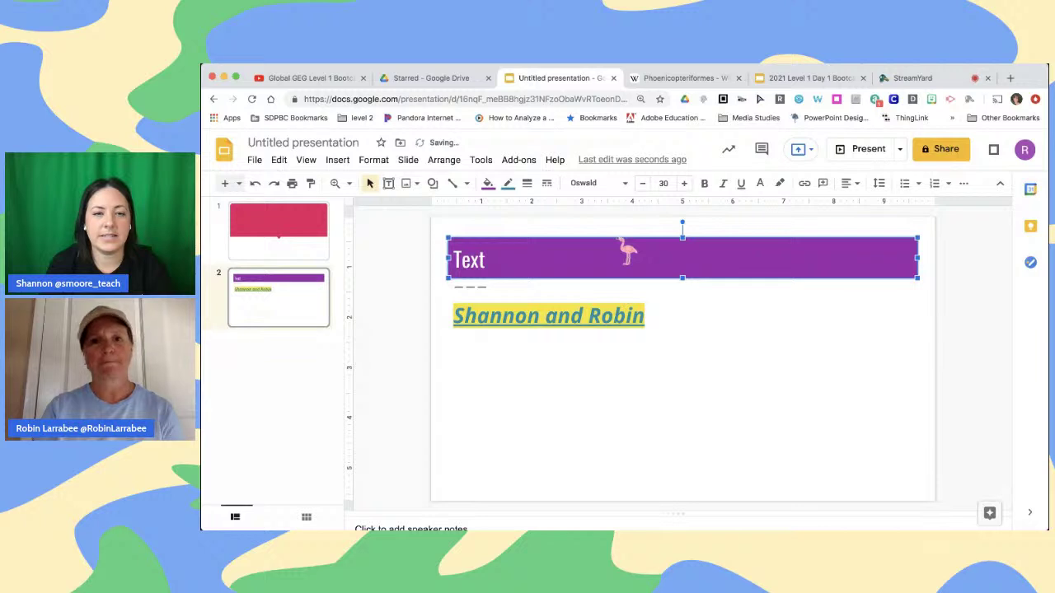
pyautogui.click(690, 325)
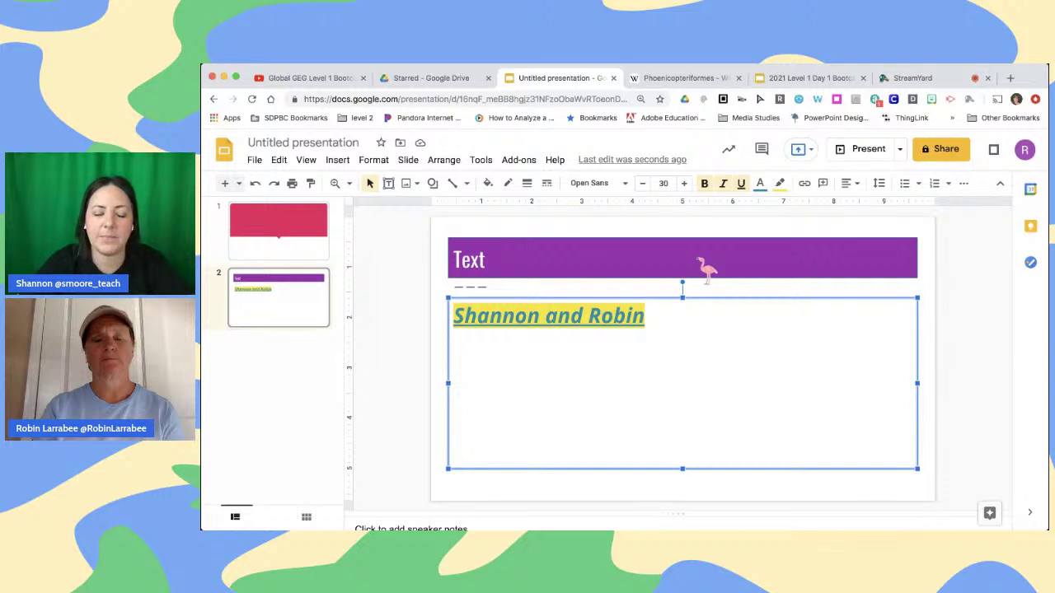
pyautogui.click(702, 271)
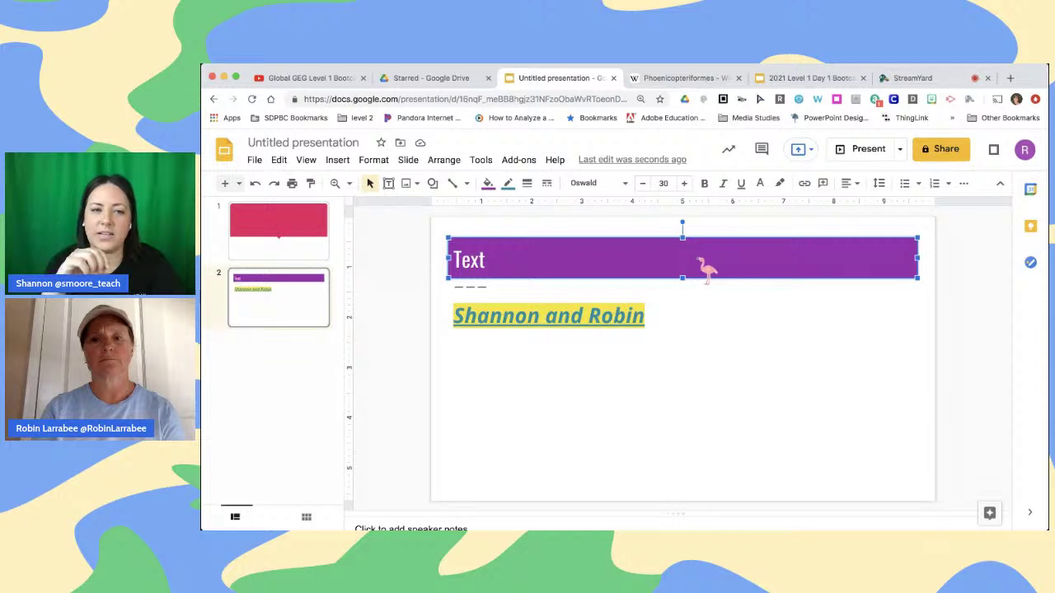
# Set the title bar's border weight to 4px
pyautogui.click(528, 184)
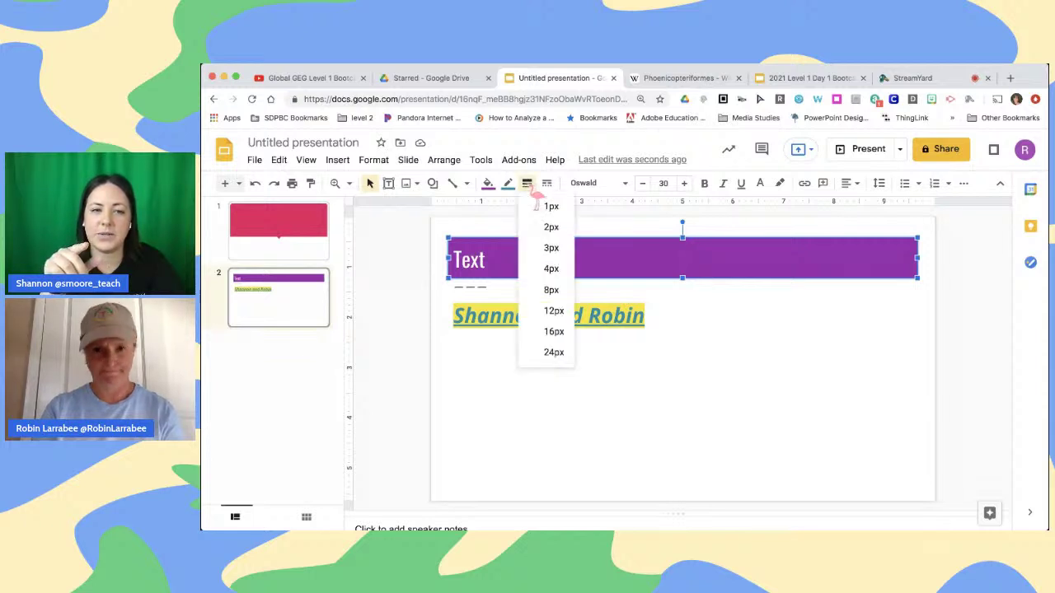
pyautogui.click(551, 270)
pyautogui.click(666, 356)
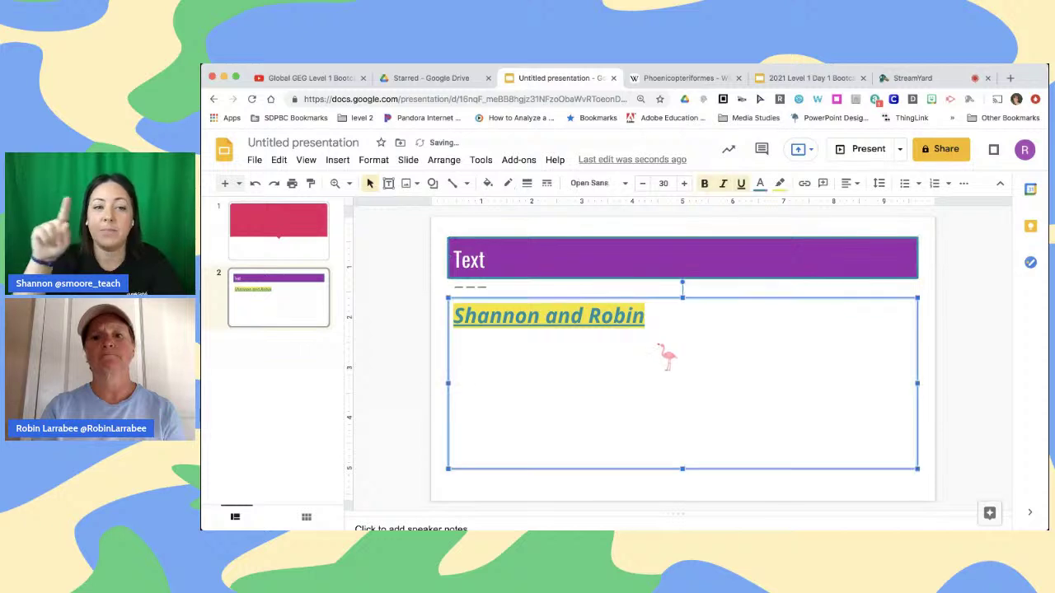
pyautogui.click(930, 289)
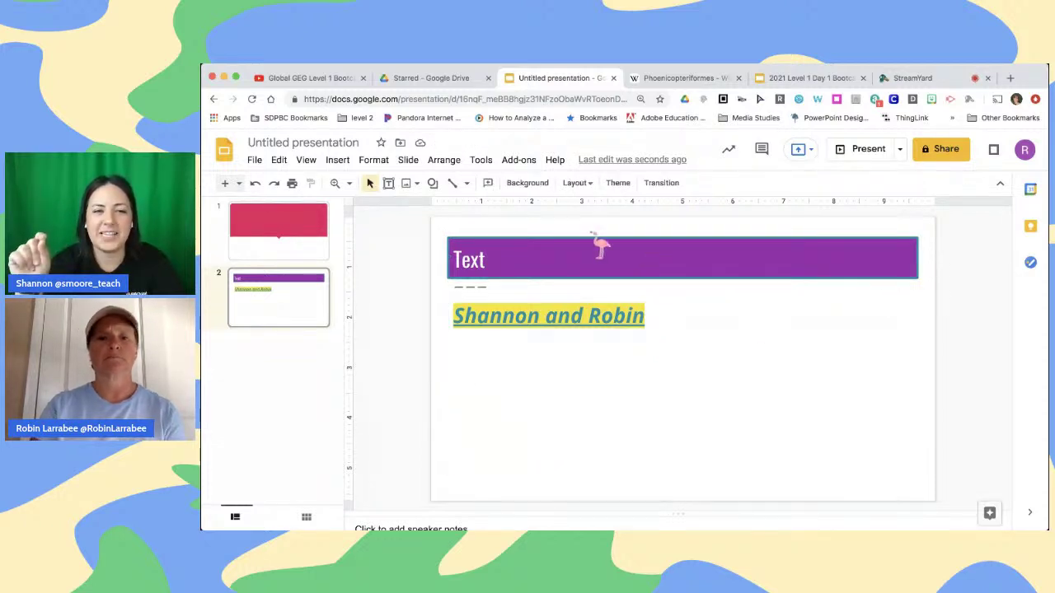
# Make the title bar's border dashed and thicken it to 8px
pyautogui.click(577, 258)
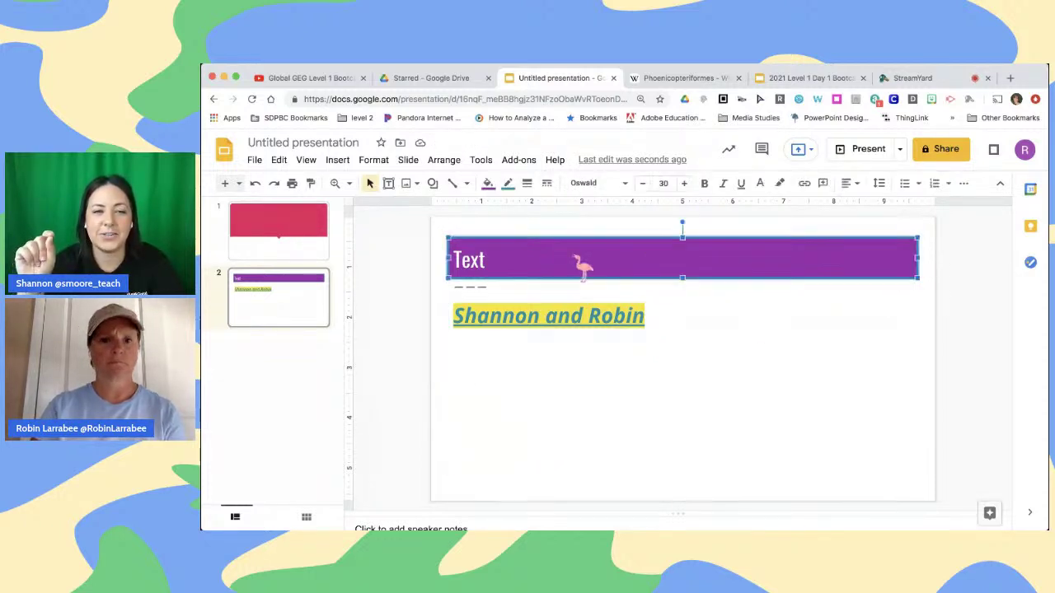
pyautogui.click(546, 183)
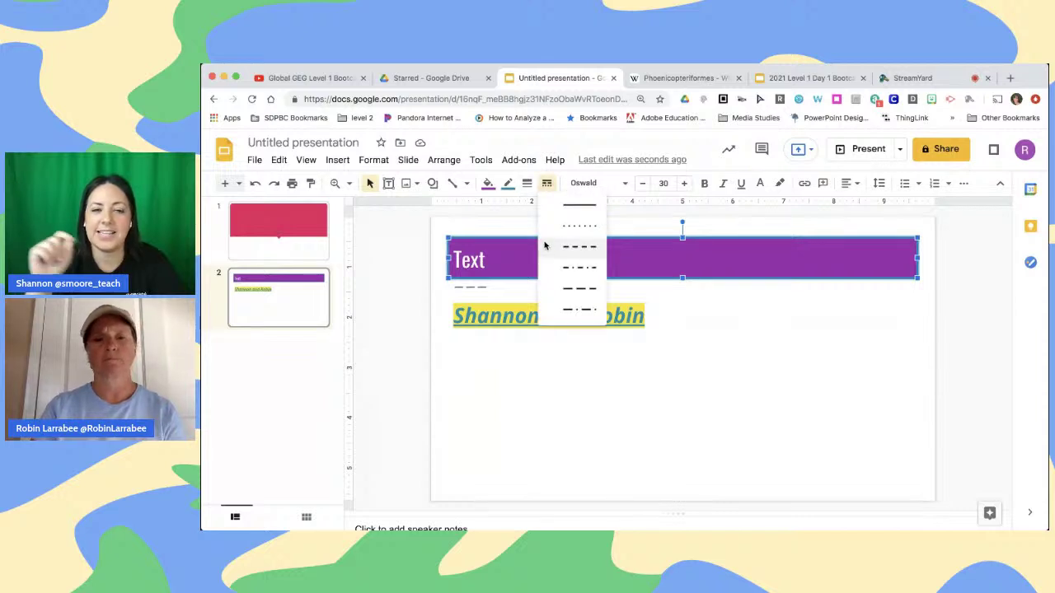
pyautogui.click(568, 312)
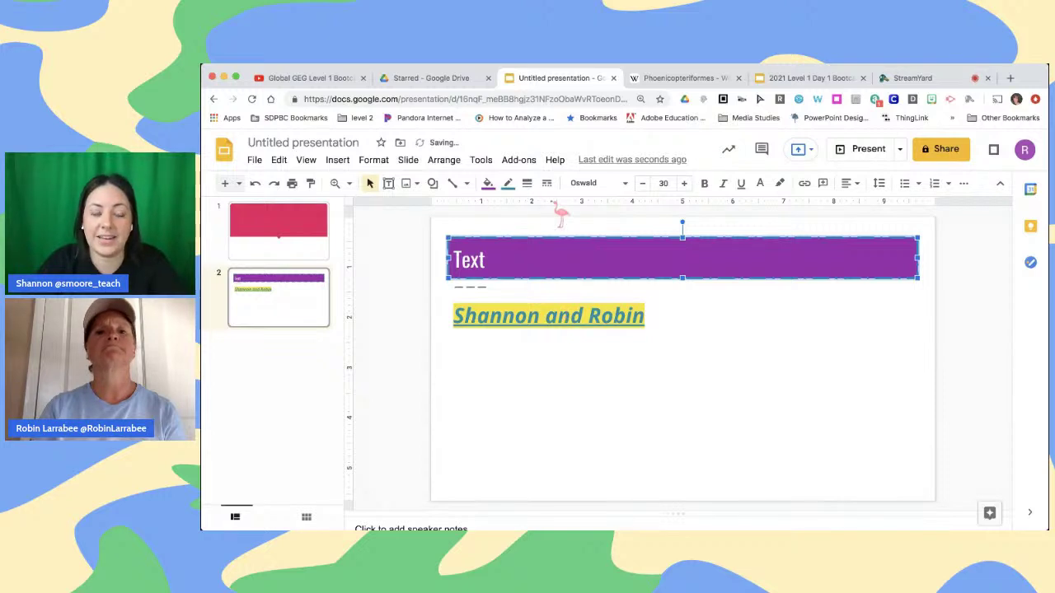
pyautogui.click(527, 183)
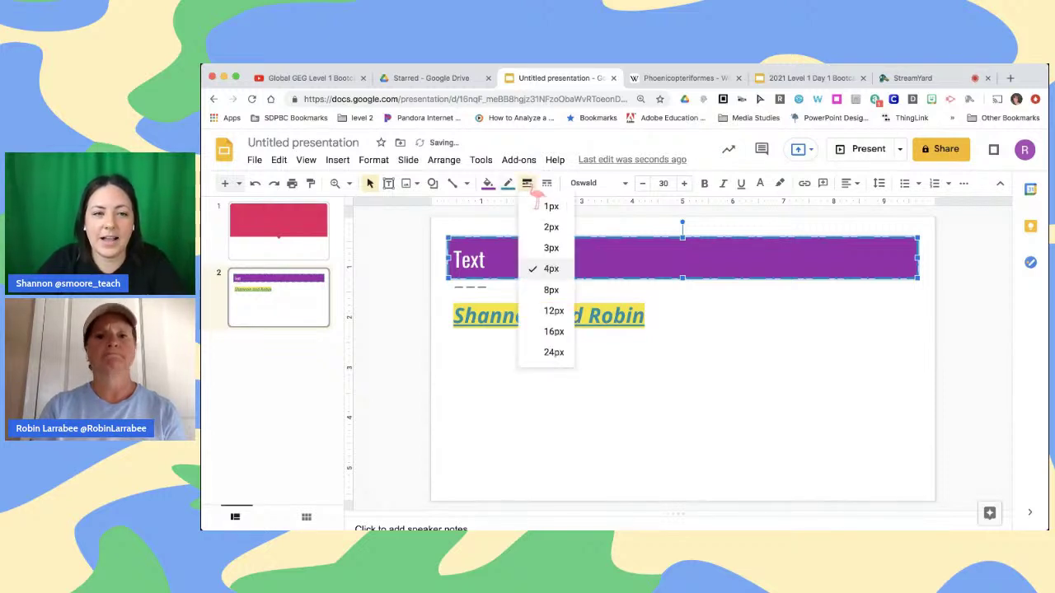
pyautogui.click(554, 292)
pyautogui.click(758, 346)
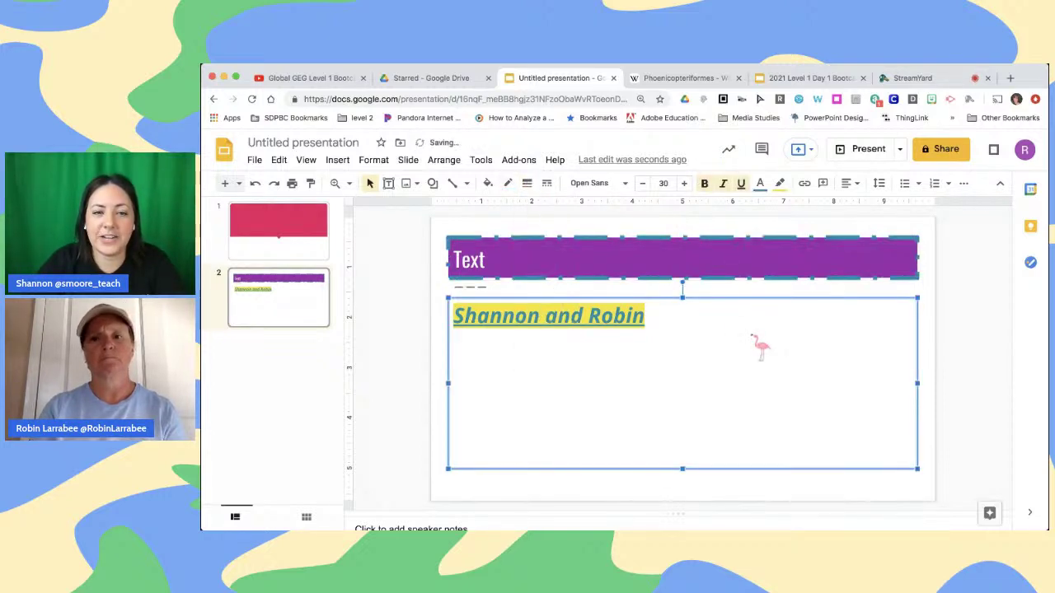
pyautogui.click(933, 326)
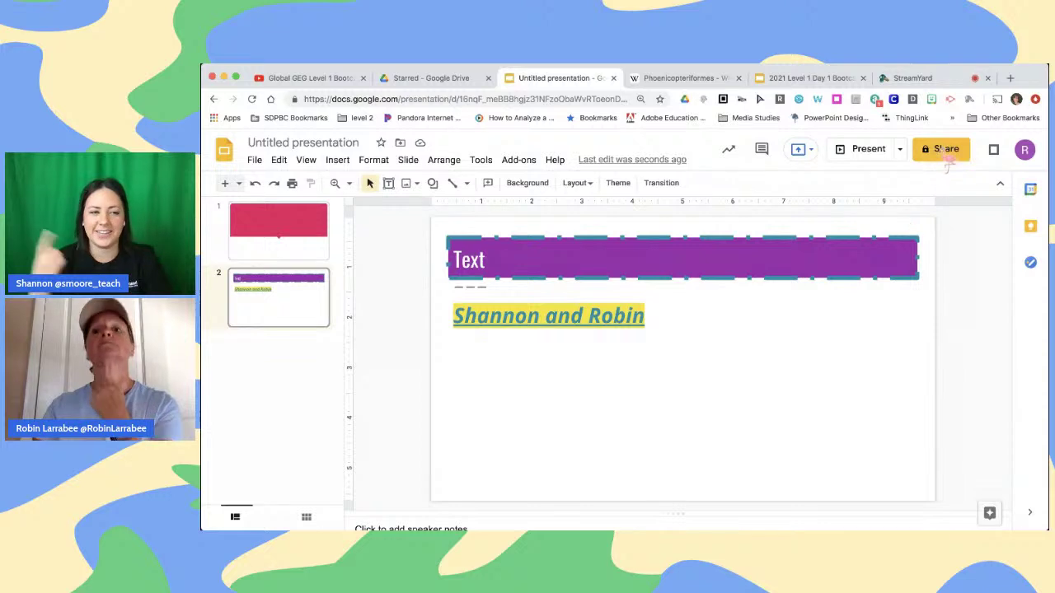
# Try sharing the presentation, dismissing the naming prompt and link-sharing tip
pyautogui.click(947, 157)
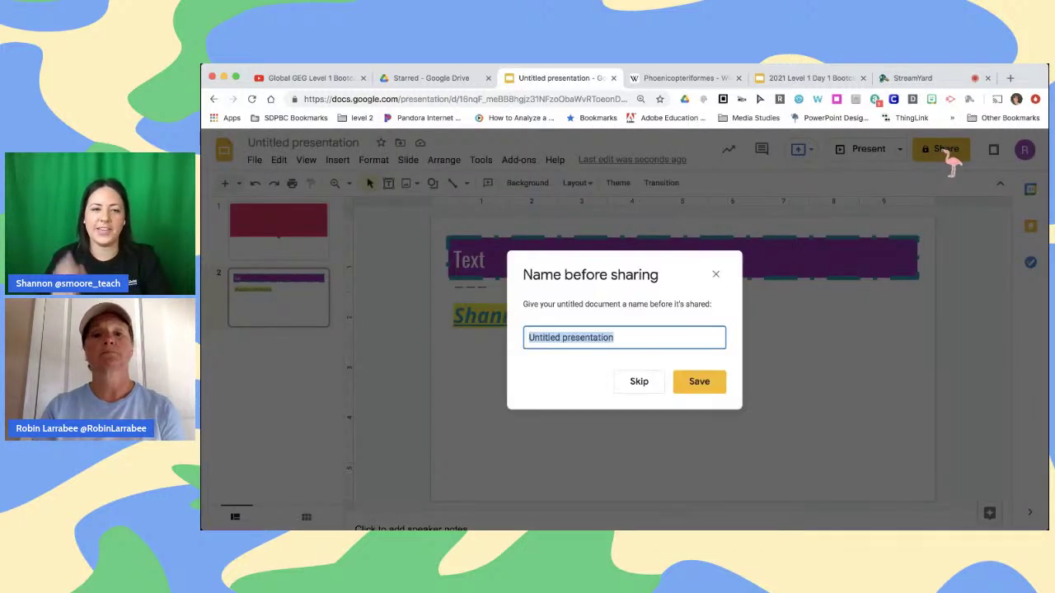
pyautogui.click(722, 279)
pyautogui.click(717, 275)
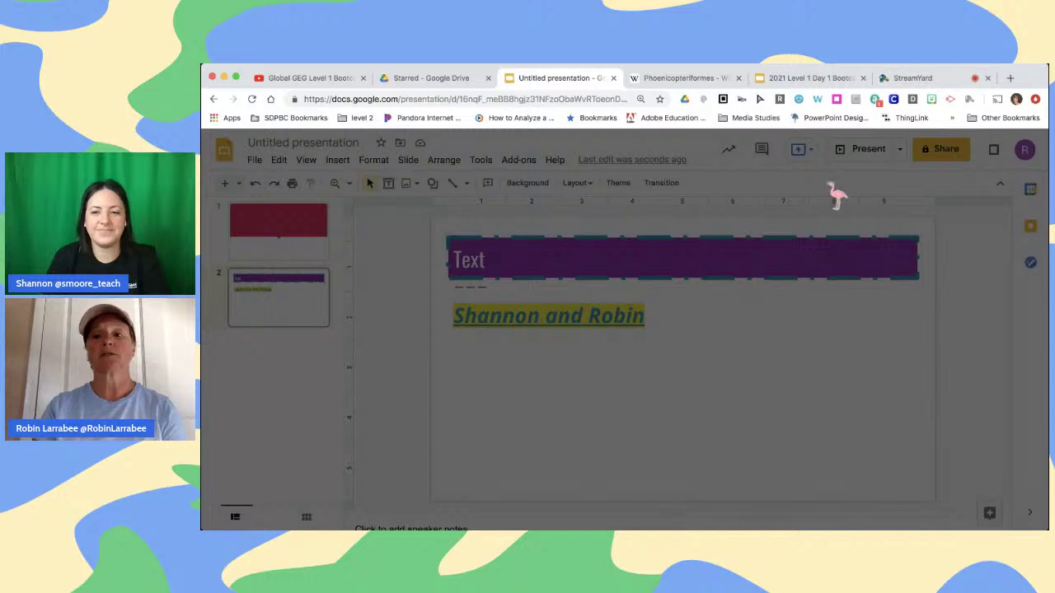
pyautogui.press('Escape')
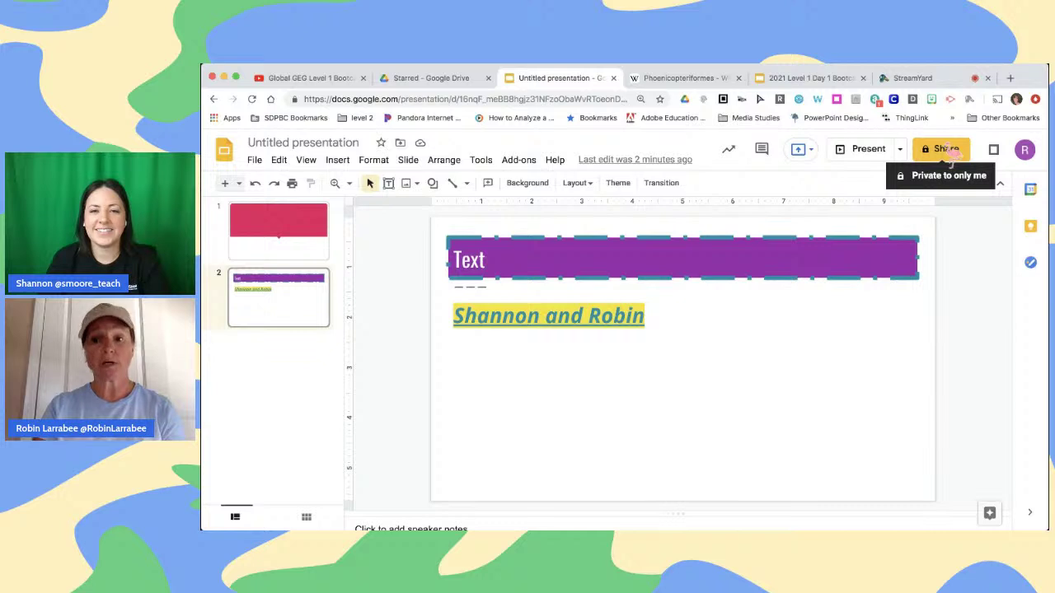
pyautogui.click(951, 157)
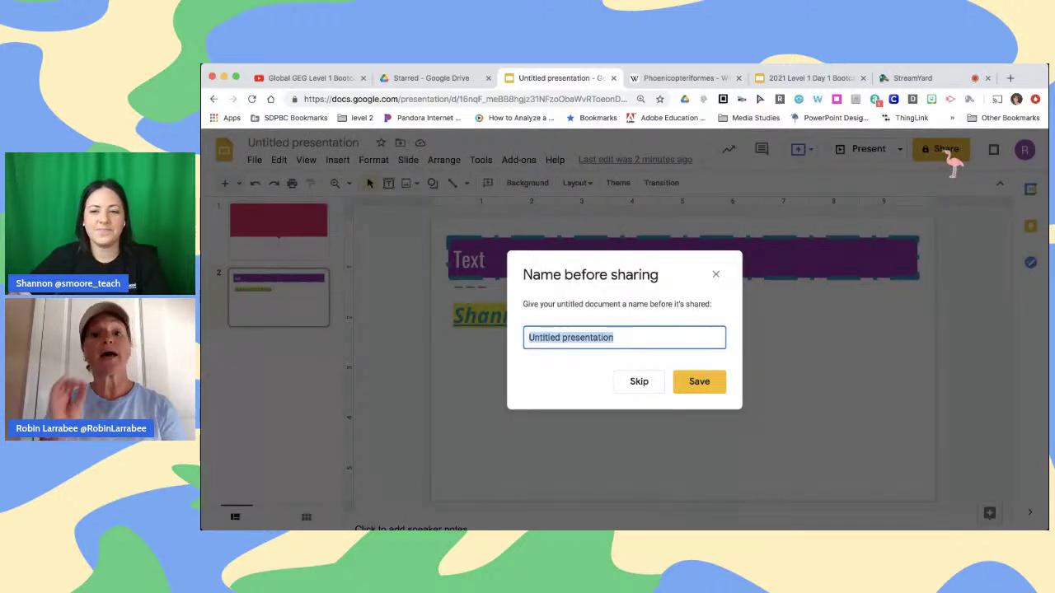
pyautogui.click(715, 274)
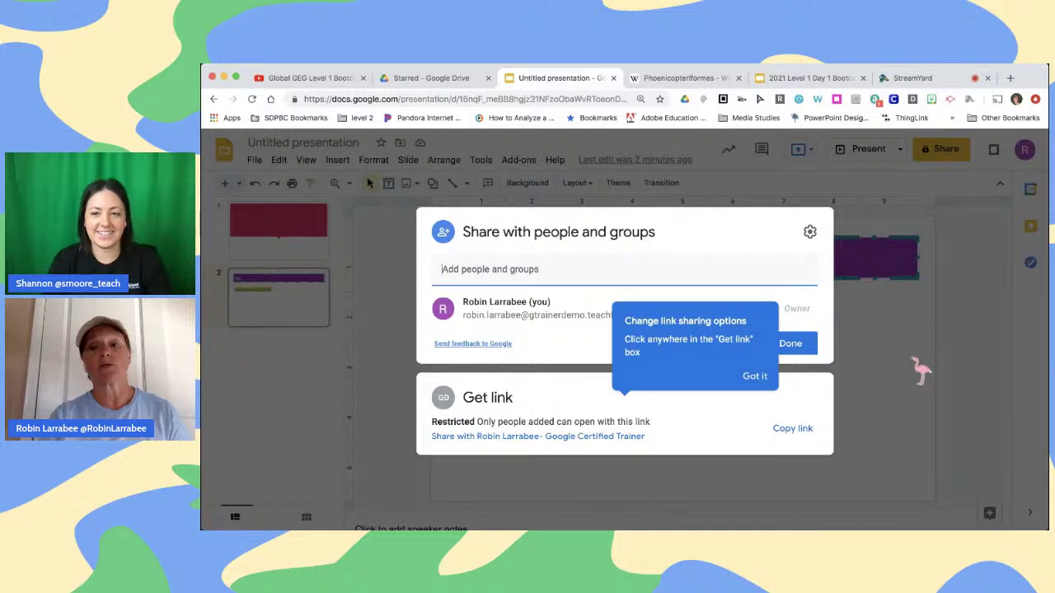
pyautogui.click(918, 368)
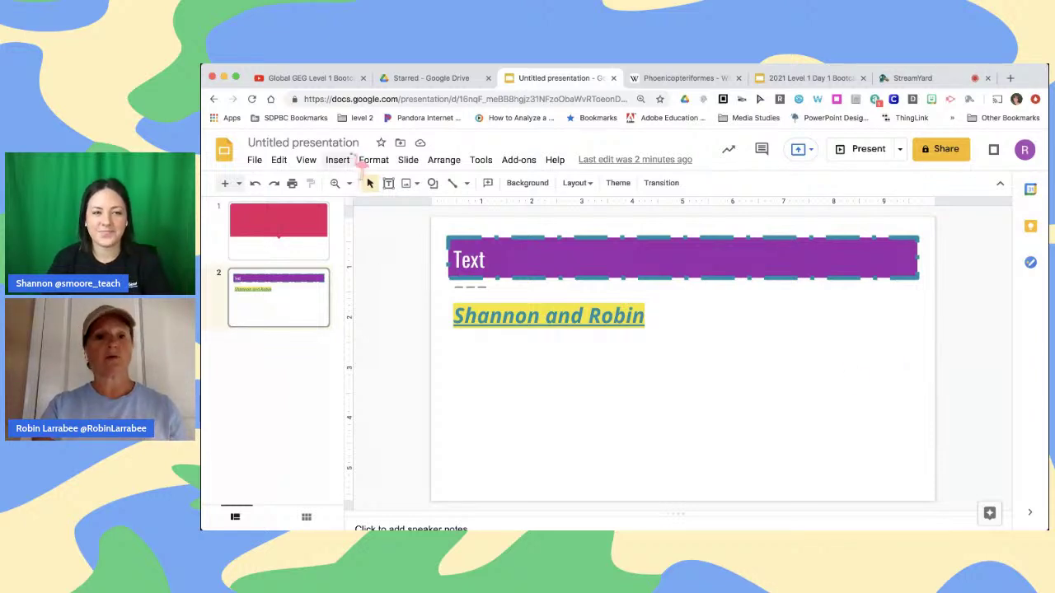
# Retitle the untitled presentation 'Shannon and Robin'
pyautogui.click(353, 144)
pyautogui.press('BackSpace')
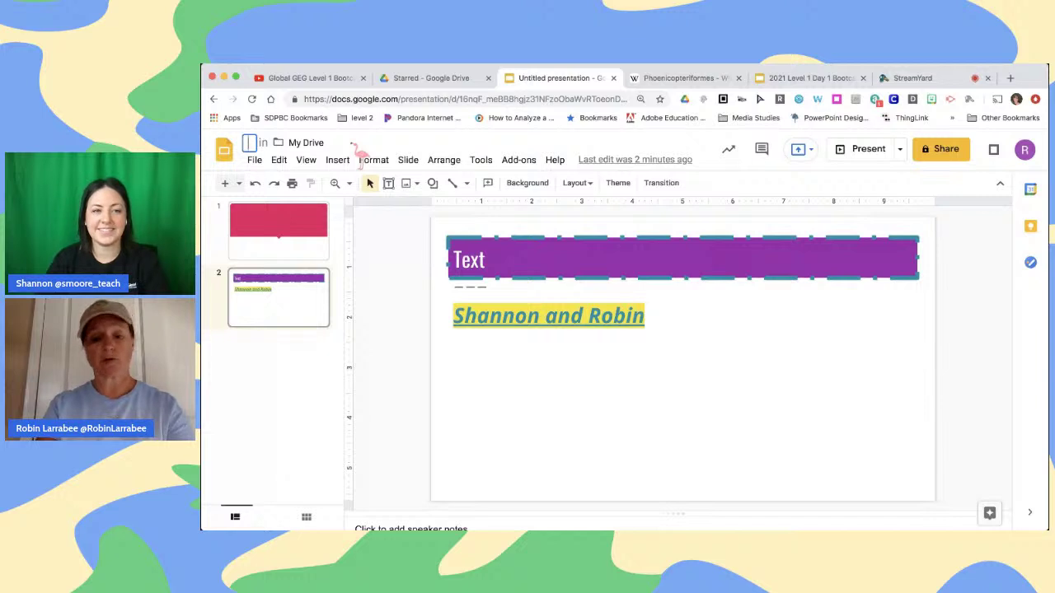
pyautogui.write('Shannon and')
pyautogui.press('BackSpace')
pyautogui.press('BackSpace')
pyautogui.press('BackSpace')
pyautogui.press('BackSpace')
pyautogui.press('BackSpace')
pyautogui.press('BackSpace')
pyautogui.press('BackSpace')
pyautogui.press('BackSpace')
pyautogui.press('BackSpace')
pyautogui.write('hannon and Robin')
pyautogui.press('Return')
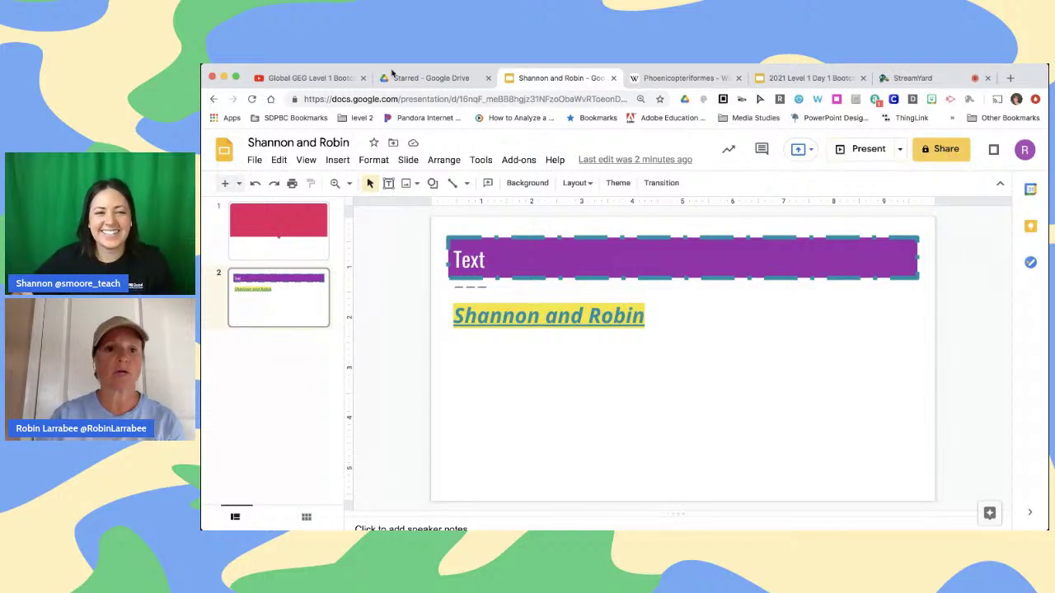
pyautogui.click(403, 80)
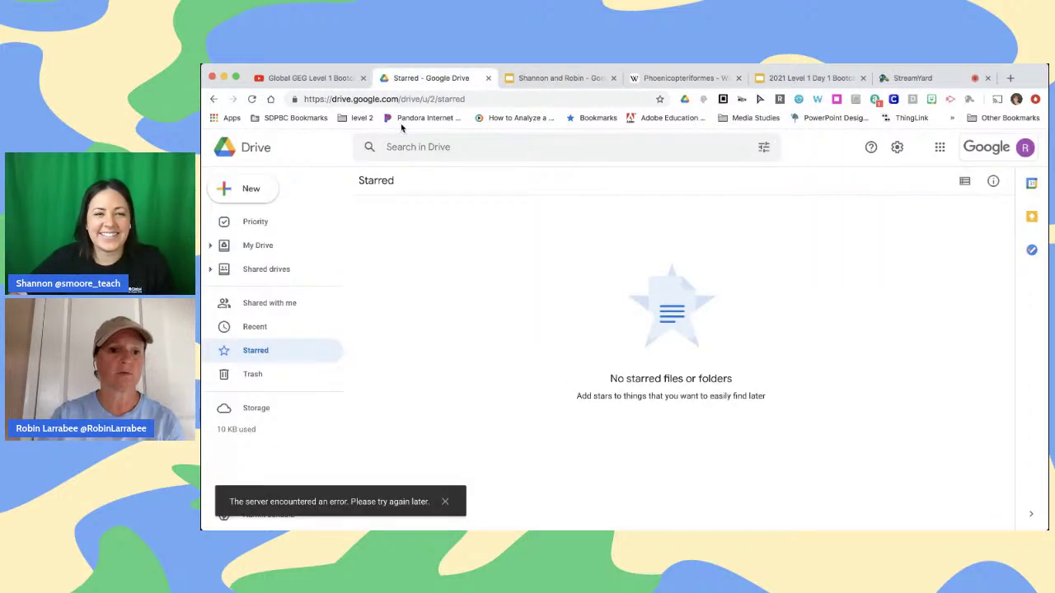
# Create a new Google Slides presentation from Drive's New menu and switch to it
pyautogui.click(250, 188)
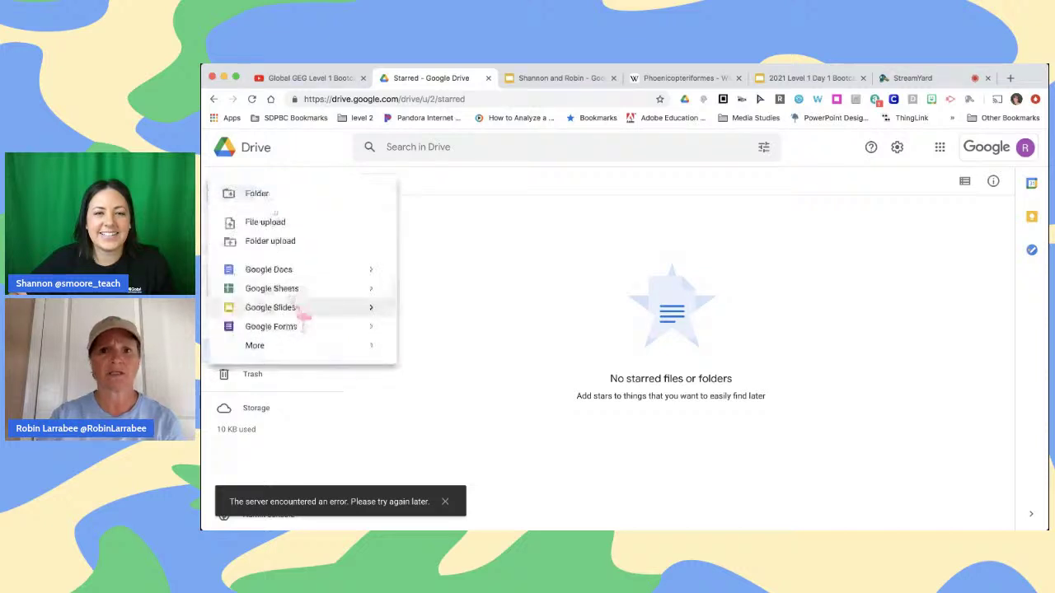
pyautogui.click(293, 307)
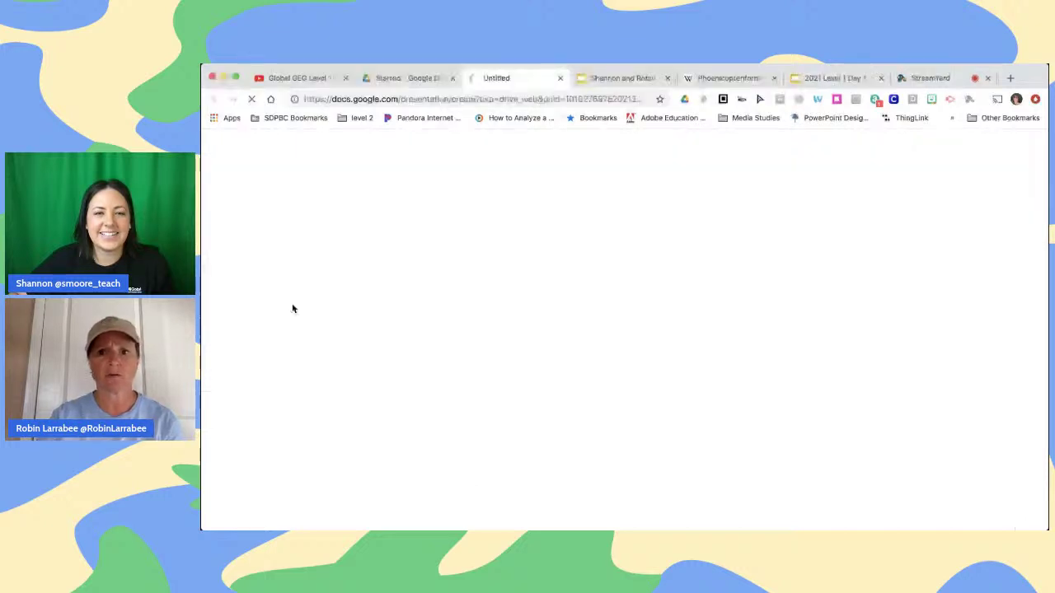
pyautogui.click(605, 77)
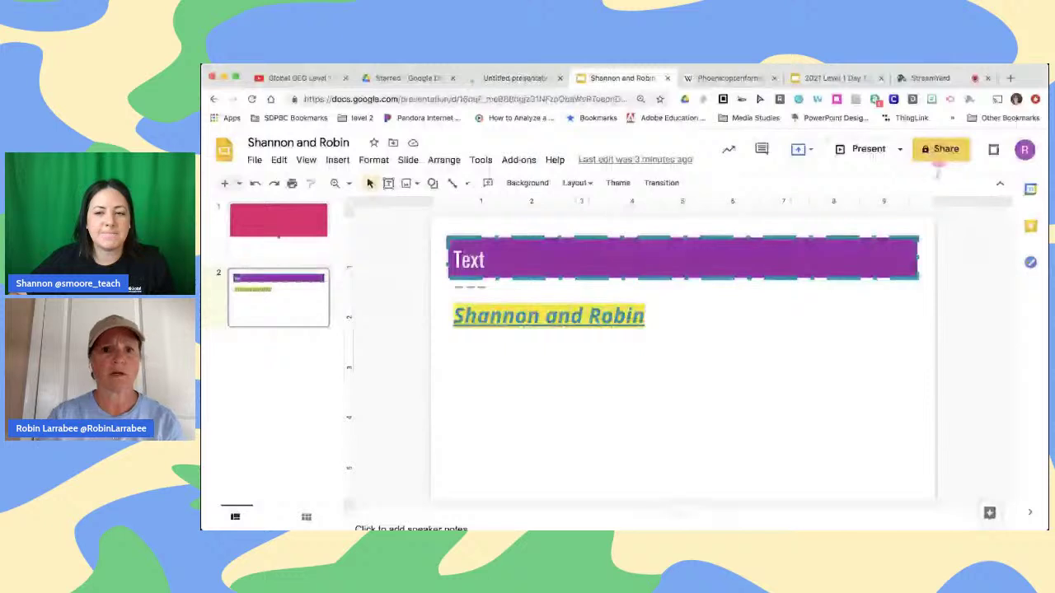
pyautogui.click(507, 77)
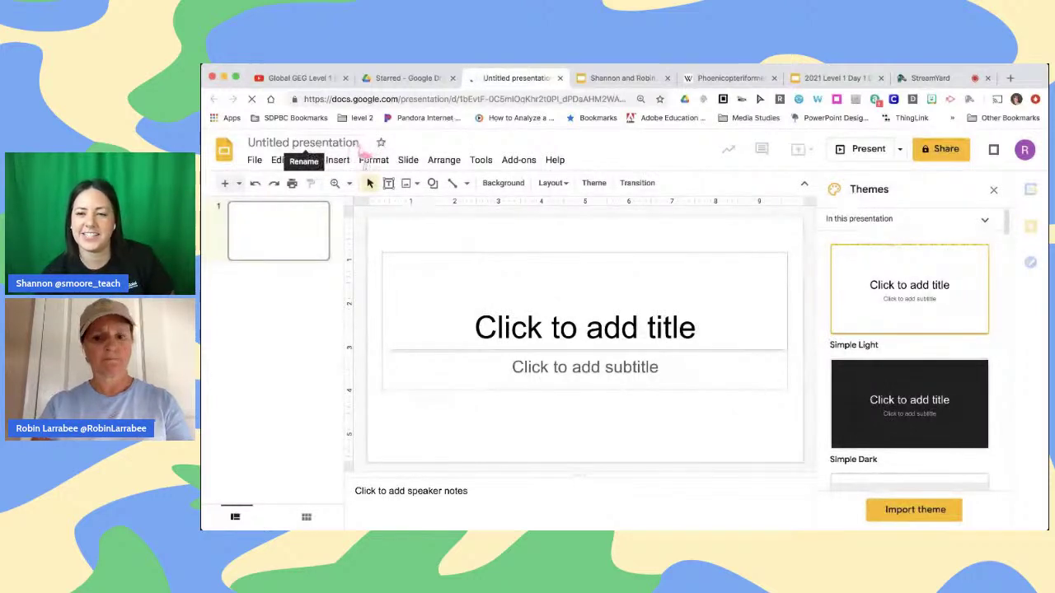
# Title the new presentation 'blahh' and close the Themes panel
pyautogui.click(361, 144)
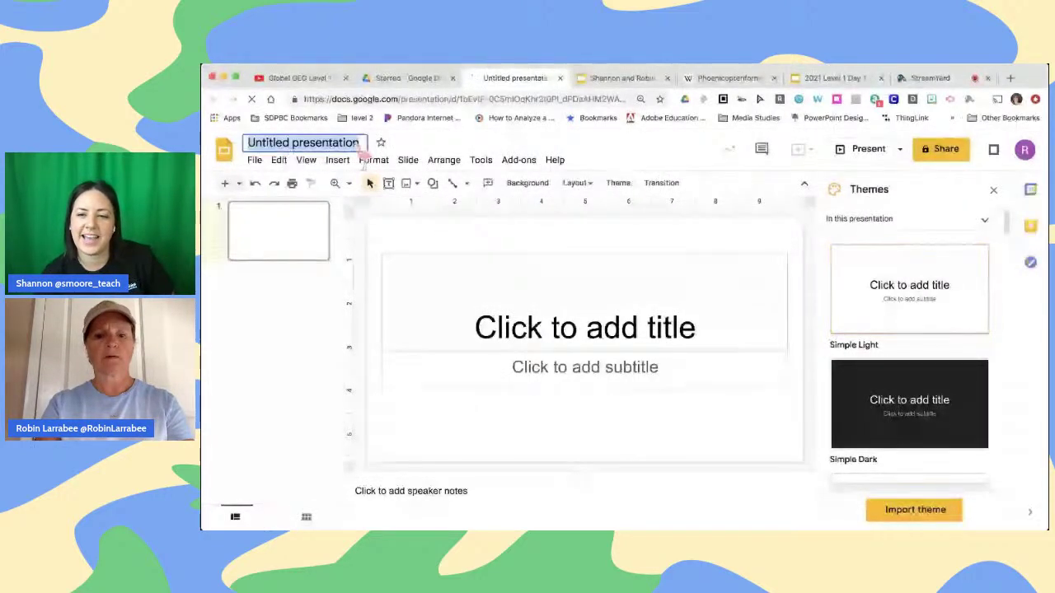
pyautogui.write('bl')
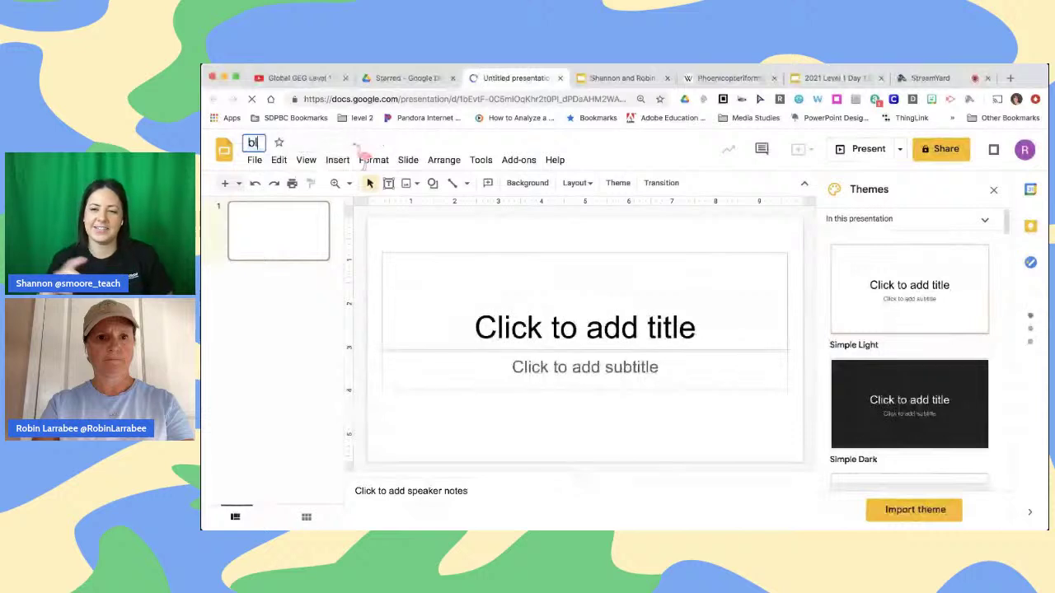
pyautogui.write('ahh')
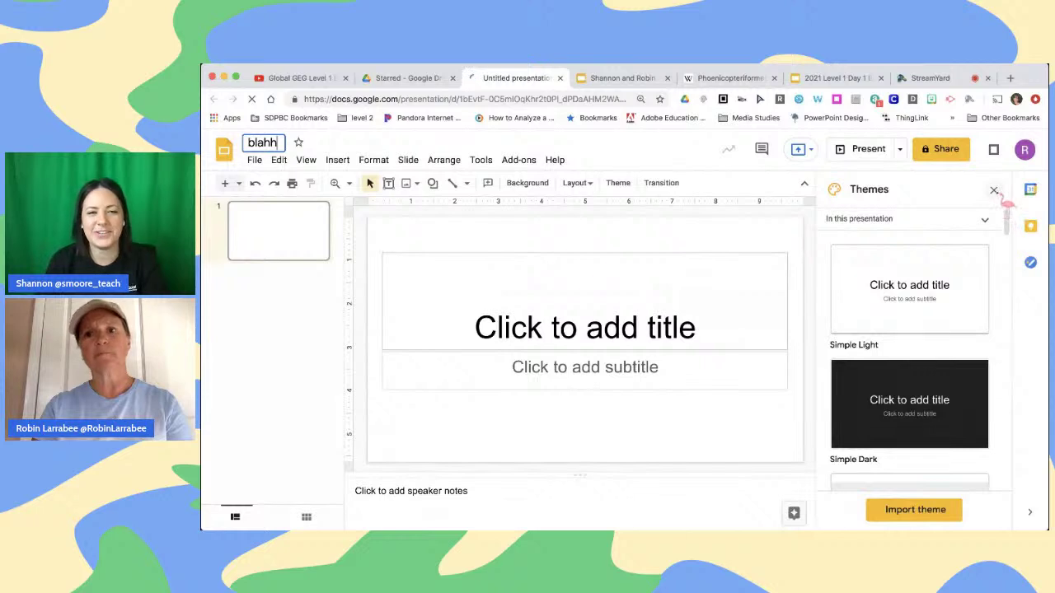
pyautogui.press('Return')
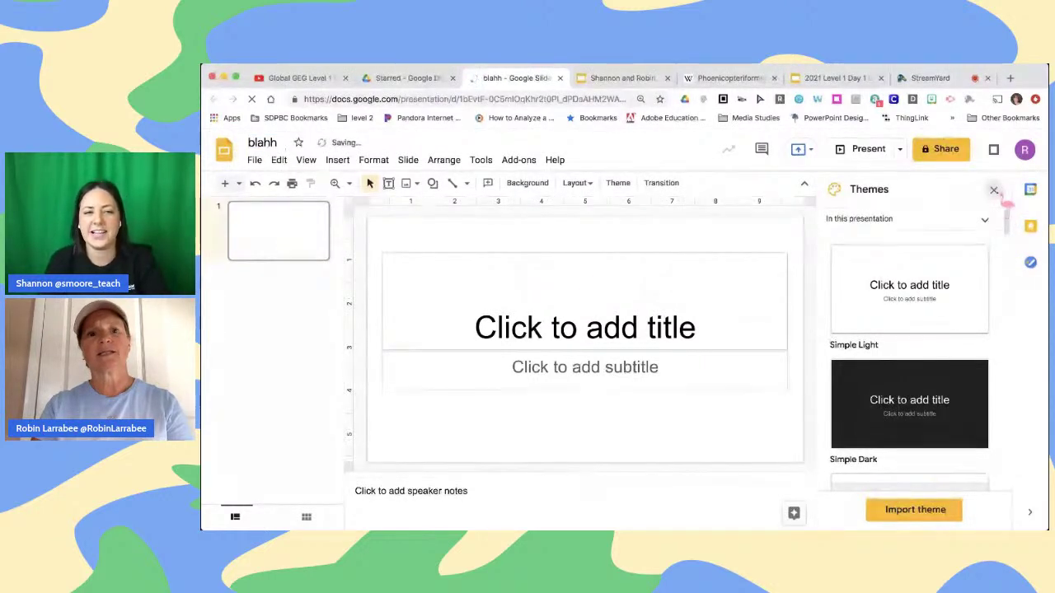
pyautogui.click(996, 192)
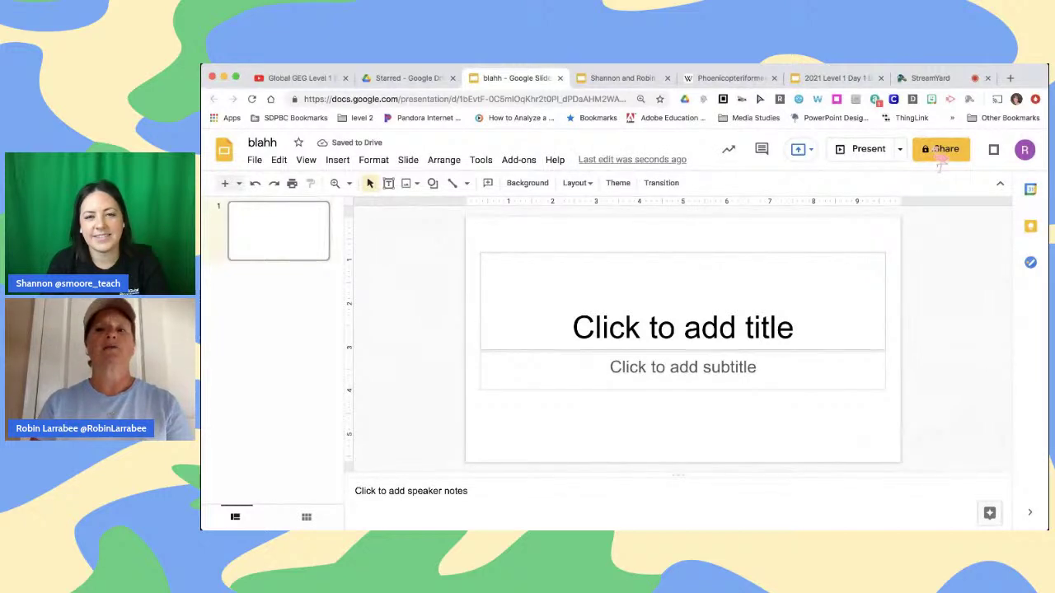
pyautogui.click(941, 153)
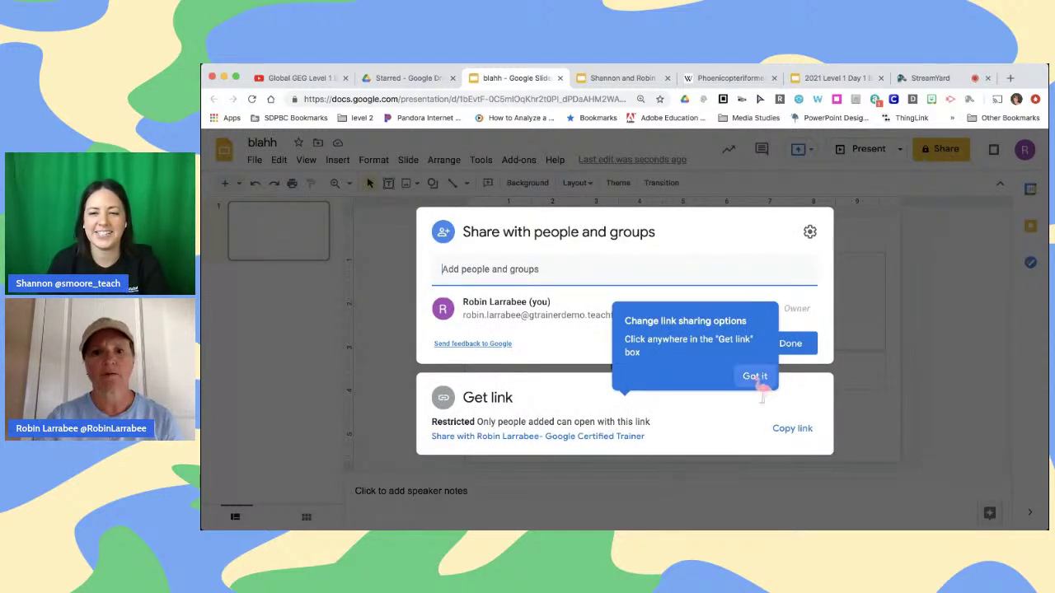
# Enter a collaborator's e-mail address, then share blahh's link with the organisation's group
pyautogui.click(755, 376)
pyautogui.click(550, 289)
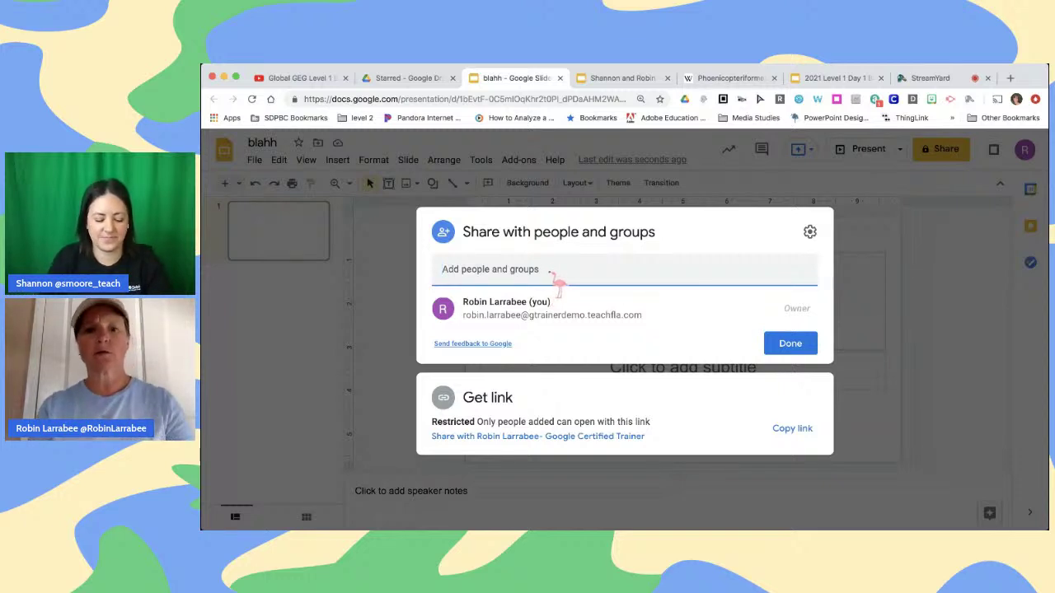
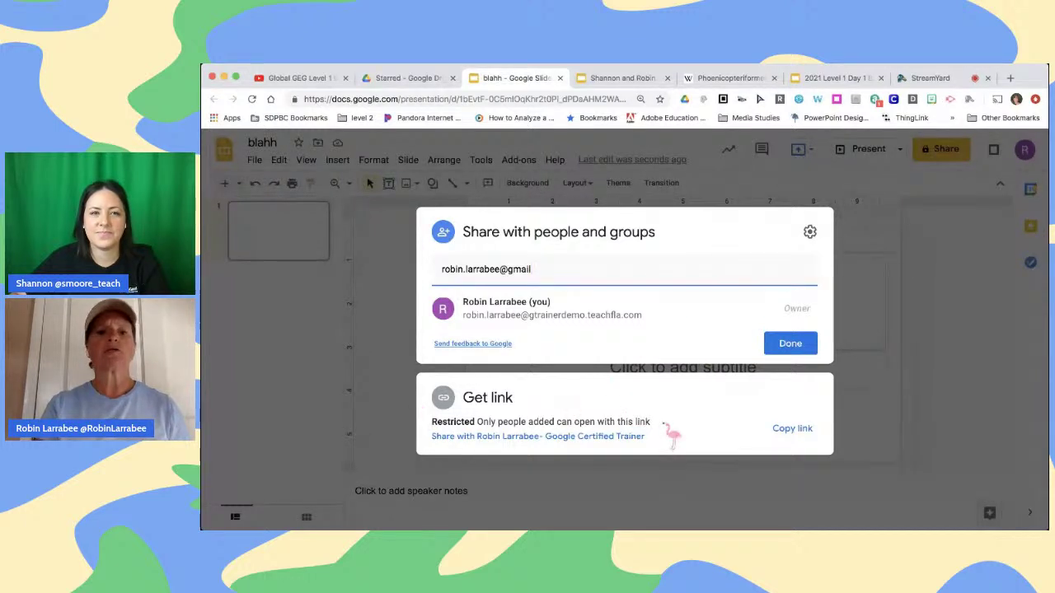
pyautogui.moveTo(636, 322)
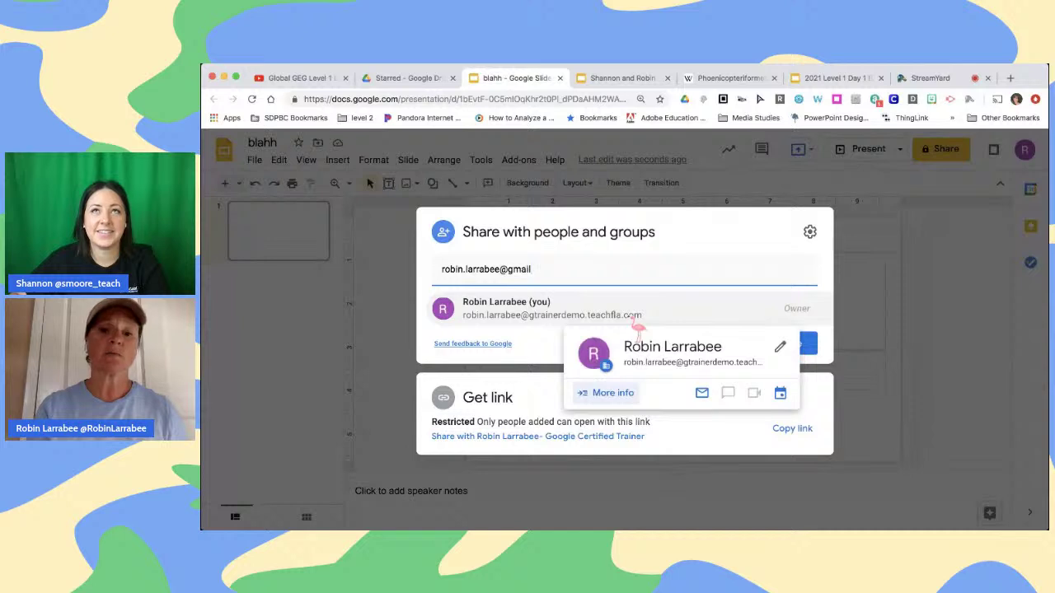
pyautogui.click(554, 349)
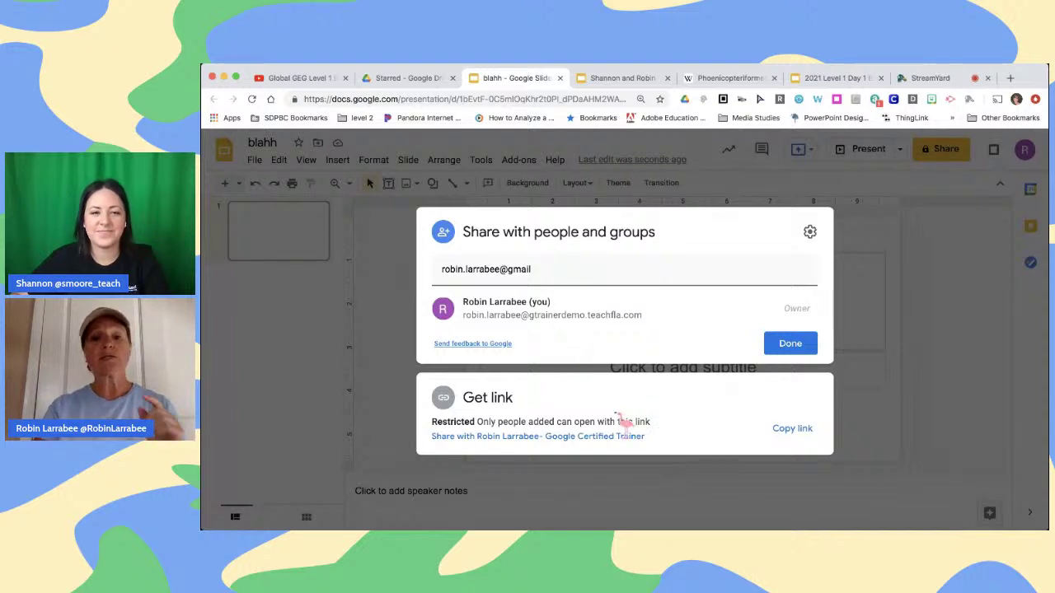
pyautogui.click(601, 438)
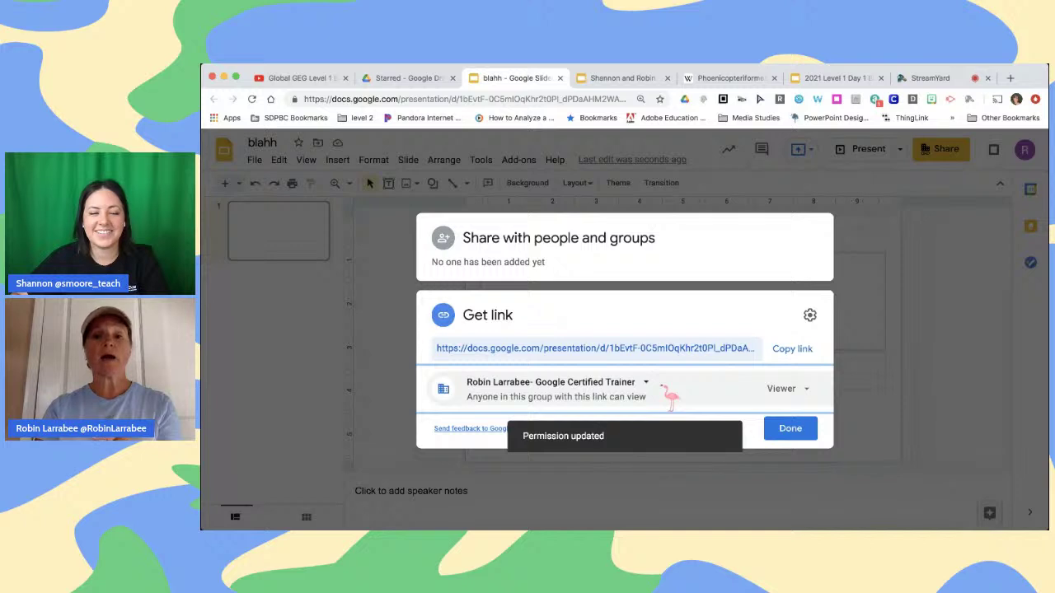
# Check who the link reaches, then return to the 2021 Level 1 Day 1 Bootcamp Template Slide Deck
pyautogui.click(646, 384)
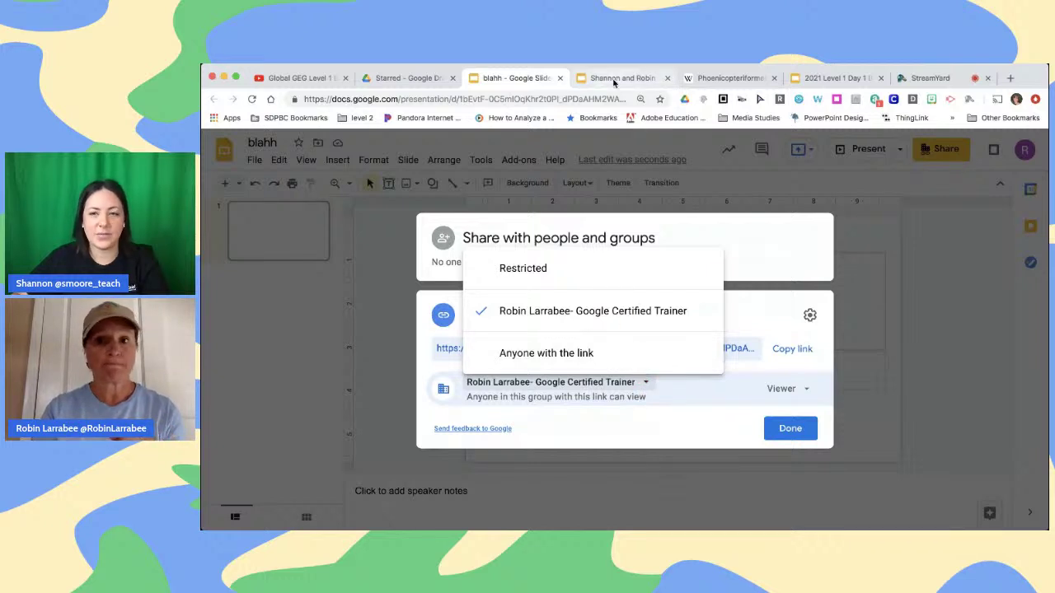
pyautogui.click(818, 78)
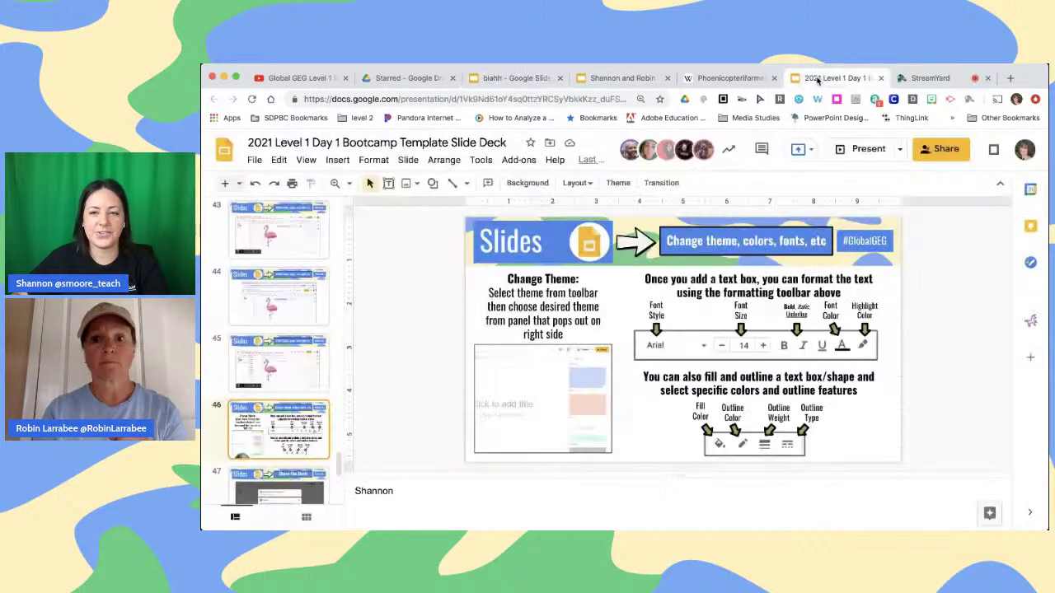